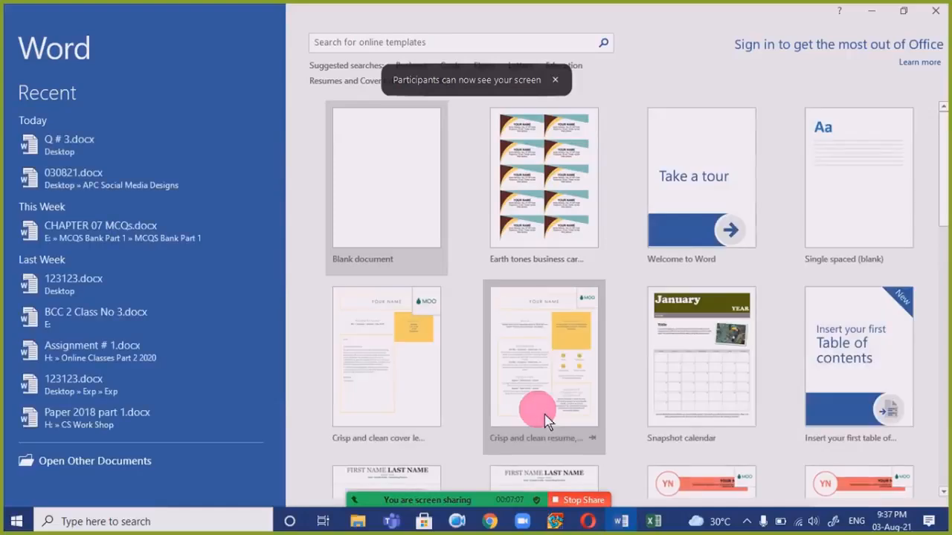
Step: Create a new blank document and enlarge its page view to 128%
left_click(394, 151)
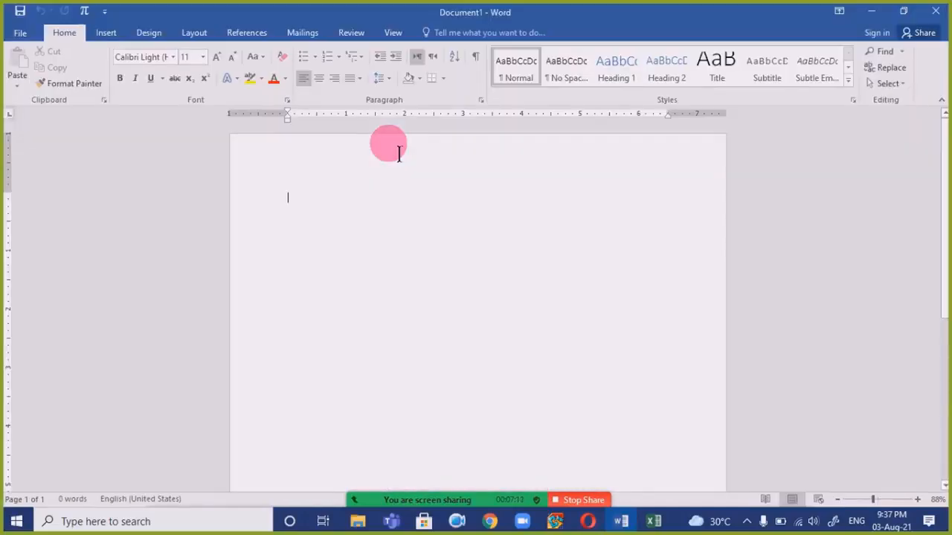
scroll(361, 260, "up", 4, "ctrl")
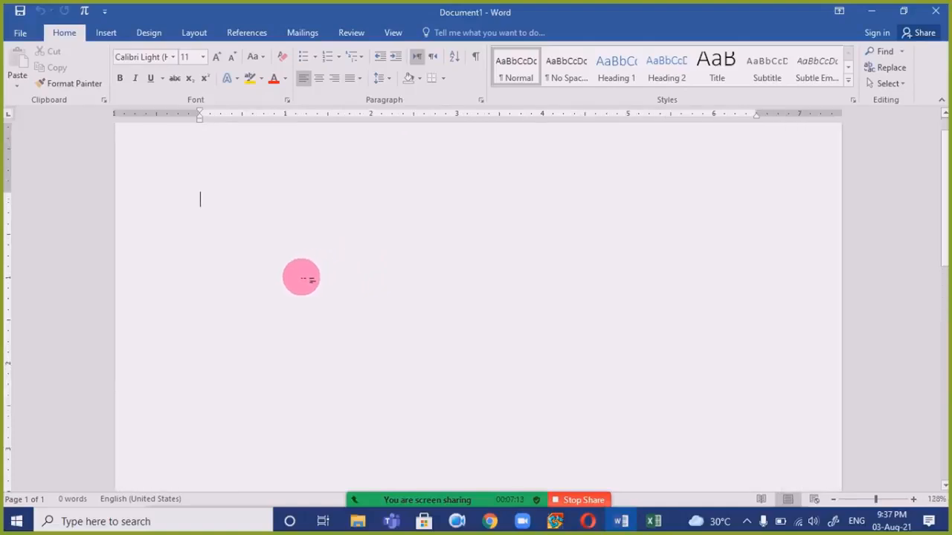
left_click(106, 32)
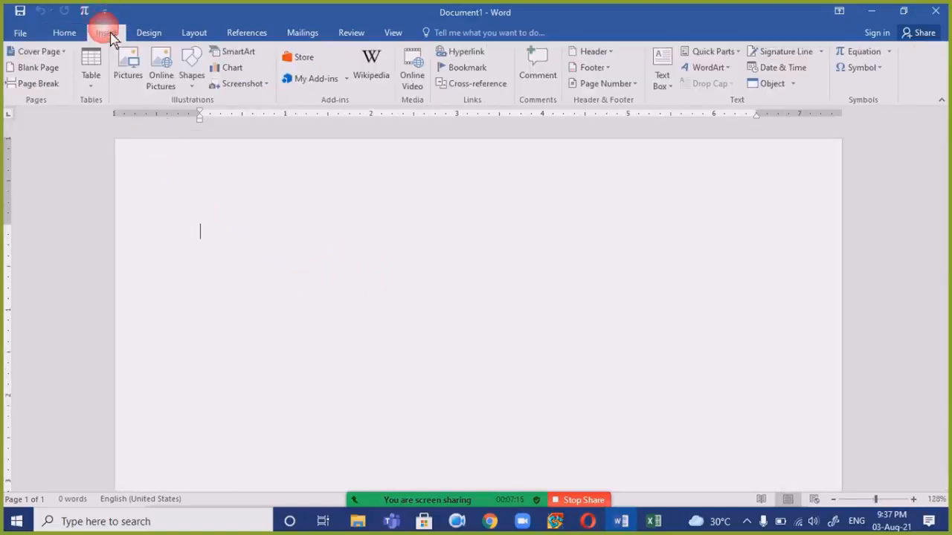
left_click(129, 88)
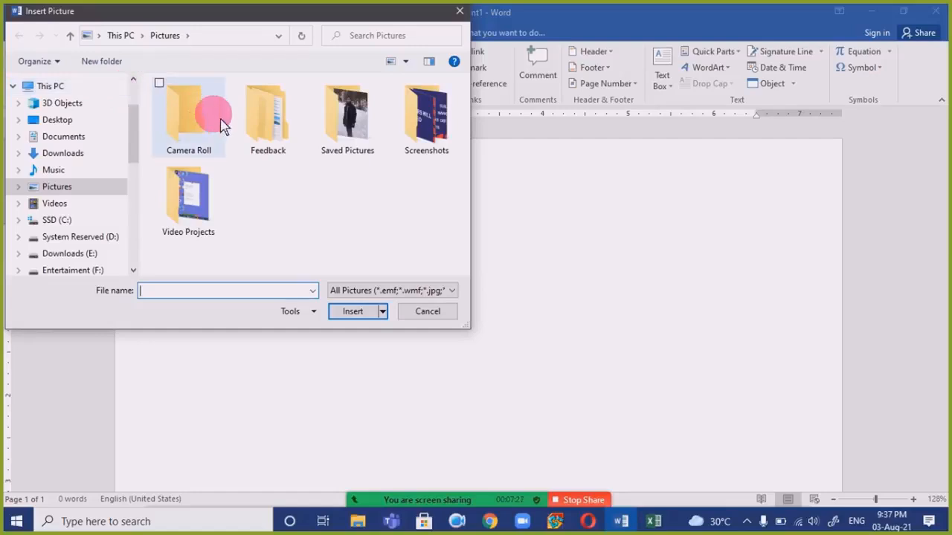
key("Escape")
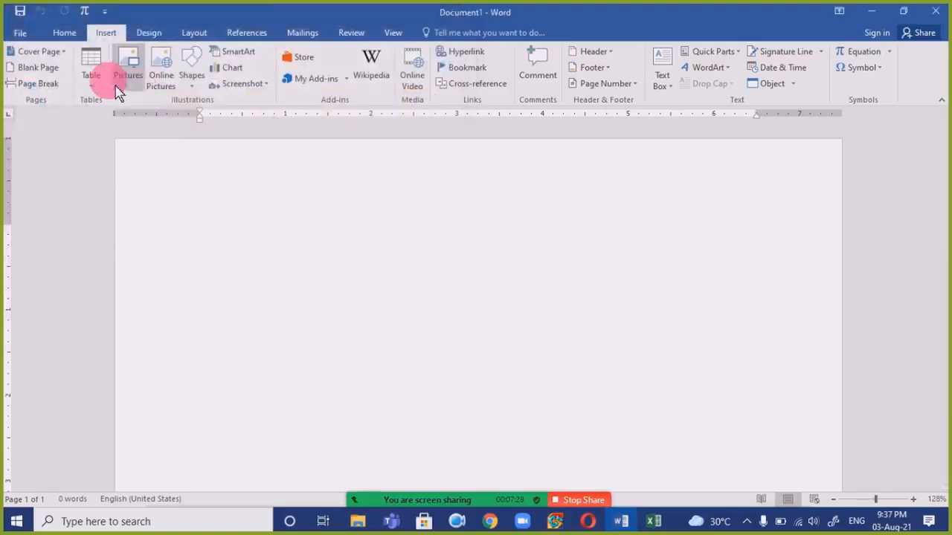
Step: Draw a straight horizontal line shape about 6.63" long across the upper part of the page
left_click(192, 78)
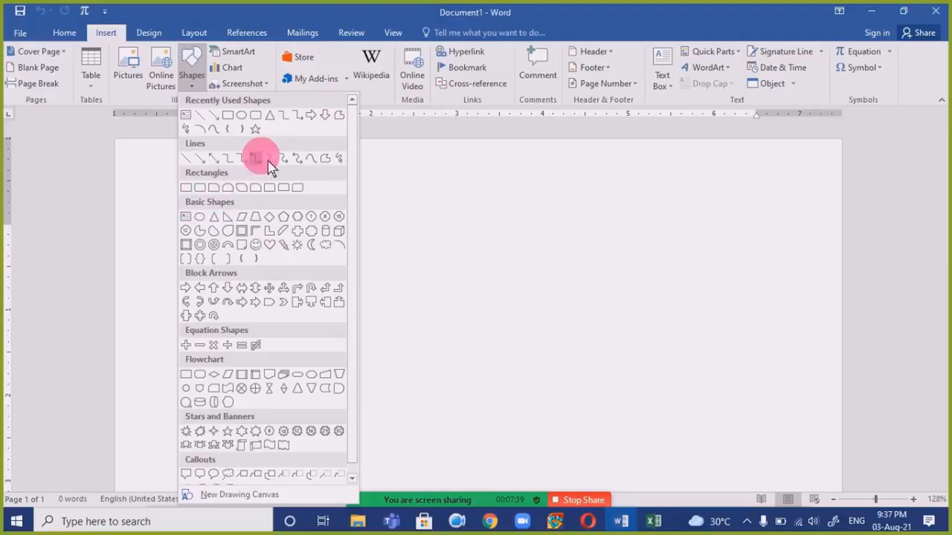
left_click(192, 79)
left_click(201, 86)
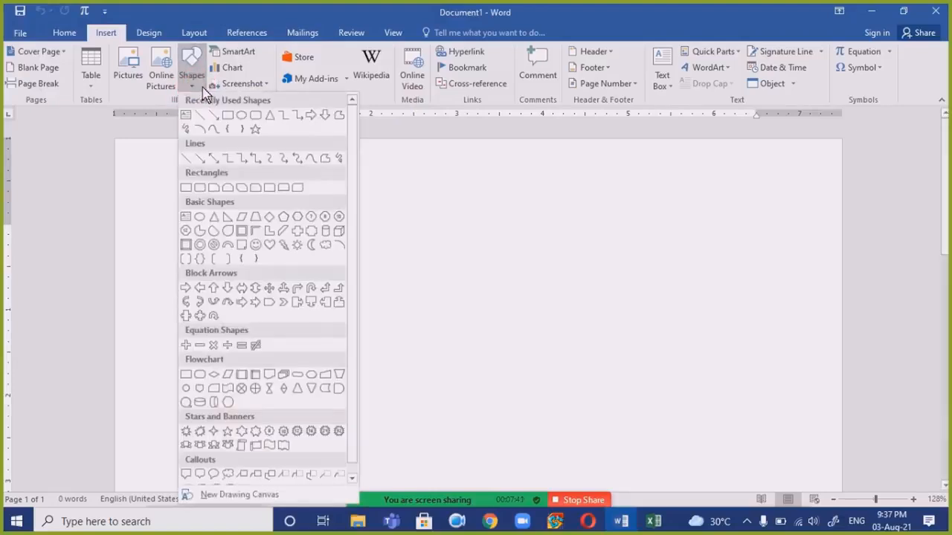
scroll(249, 316, "down", 1)
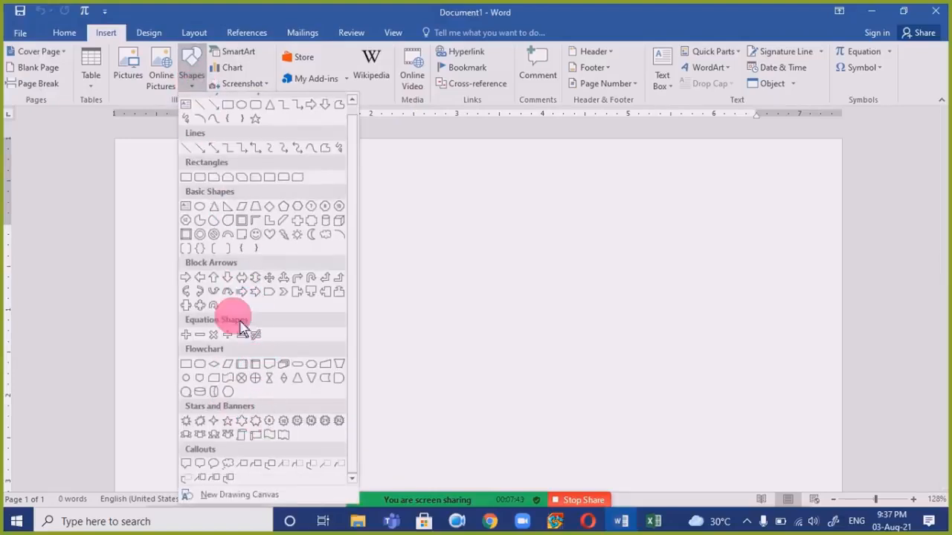
scroll(264, 220, "up", 1)
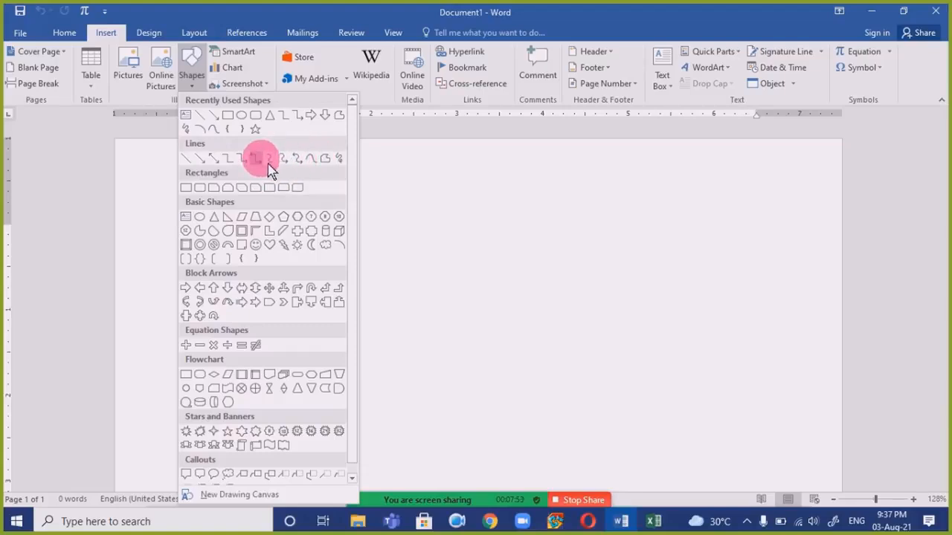
left_click(189, 160)
left_click_drag(172, 227, 619, 240)
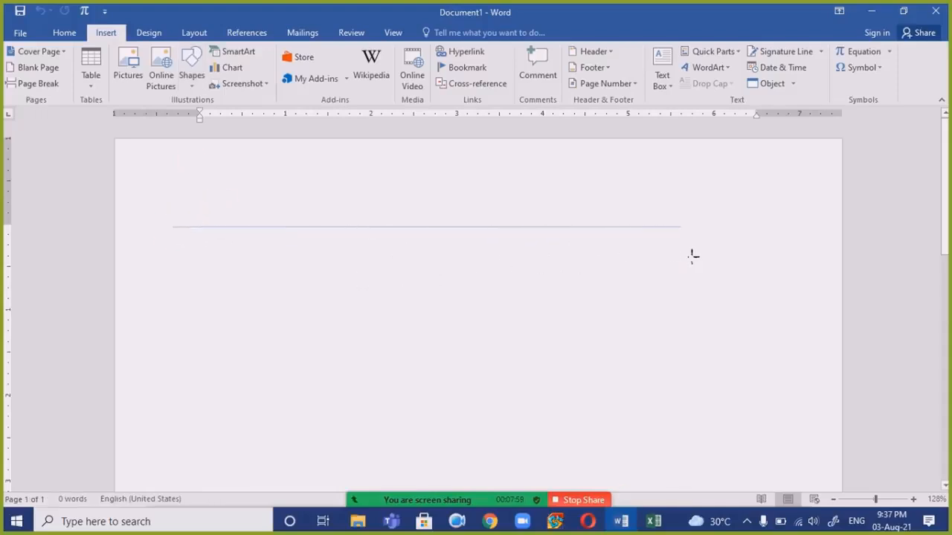
left_click_drag(614, 348, 283, 353)
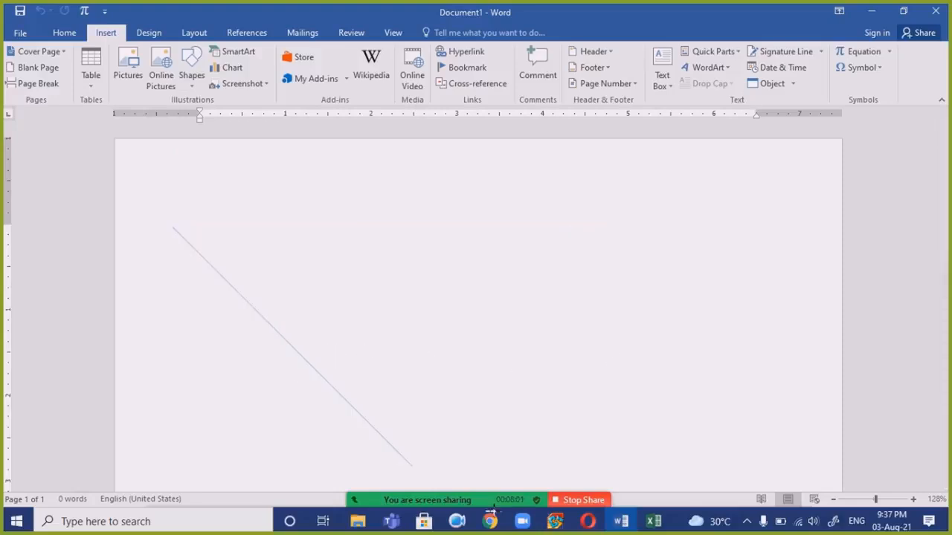
left_click_drag(412, 466, 357, 354)
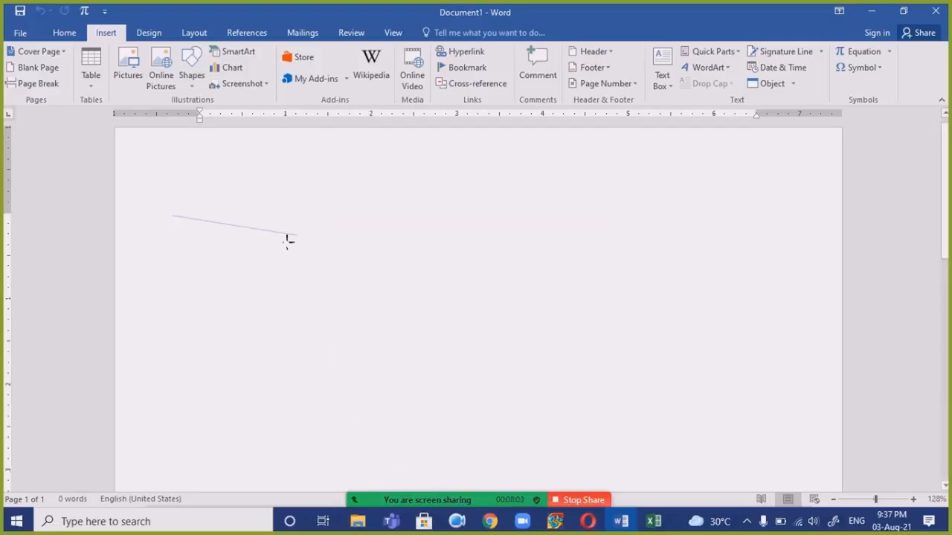
left_click_drag(481, 214, 705, 223)
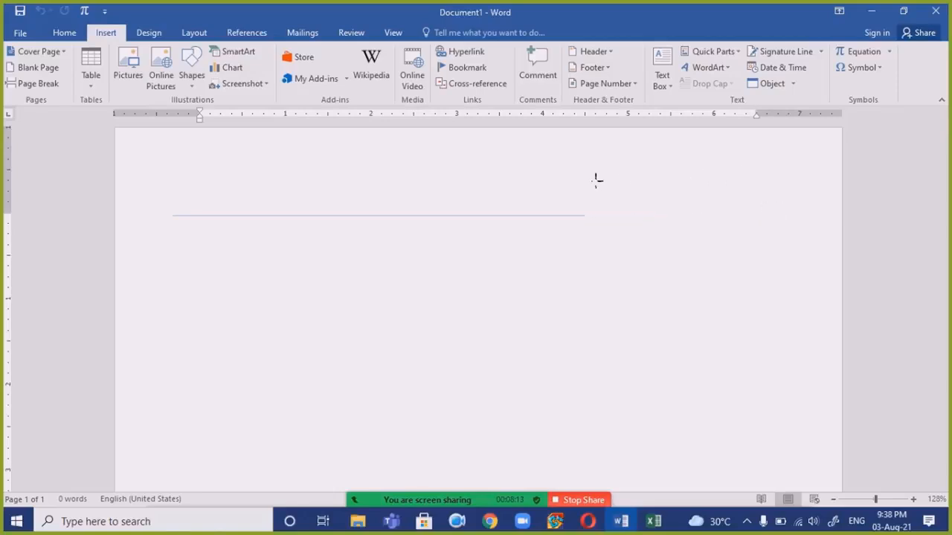
left_click_drag(746, 162, 745, 164)
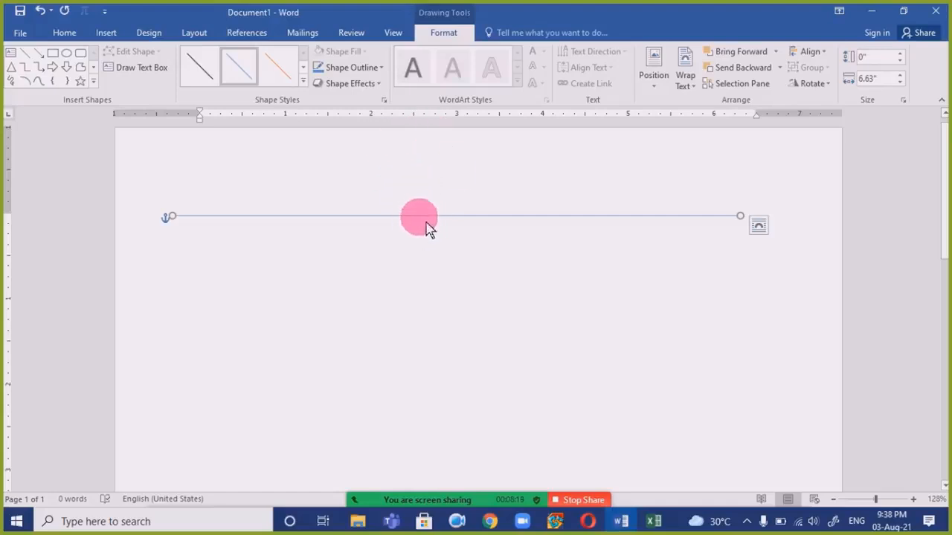
Step: Apply the boldest black theme style to the horizontal line and give its outline a much heavier weight
left_click(305, 82)
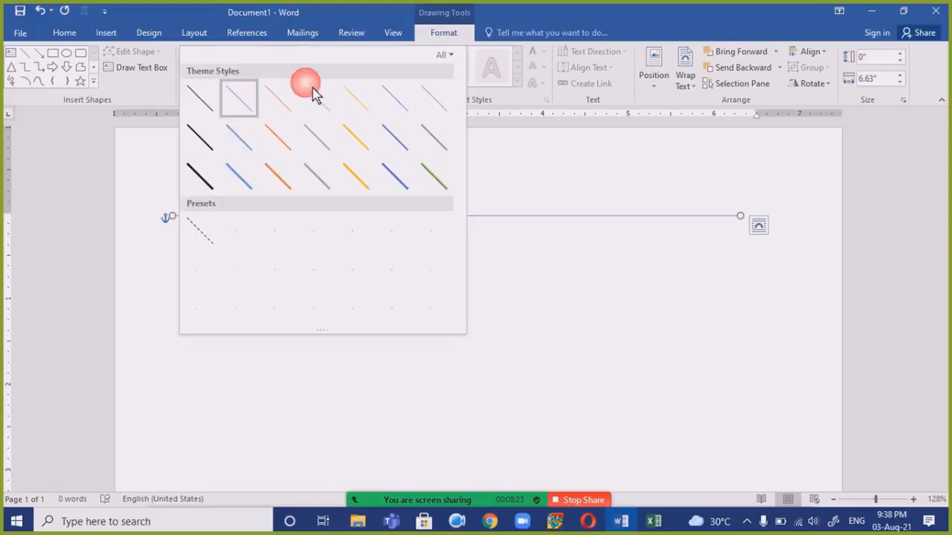
left_click(203, 170)
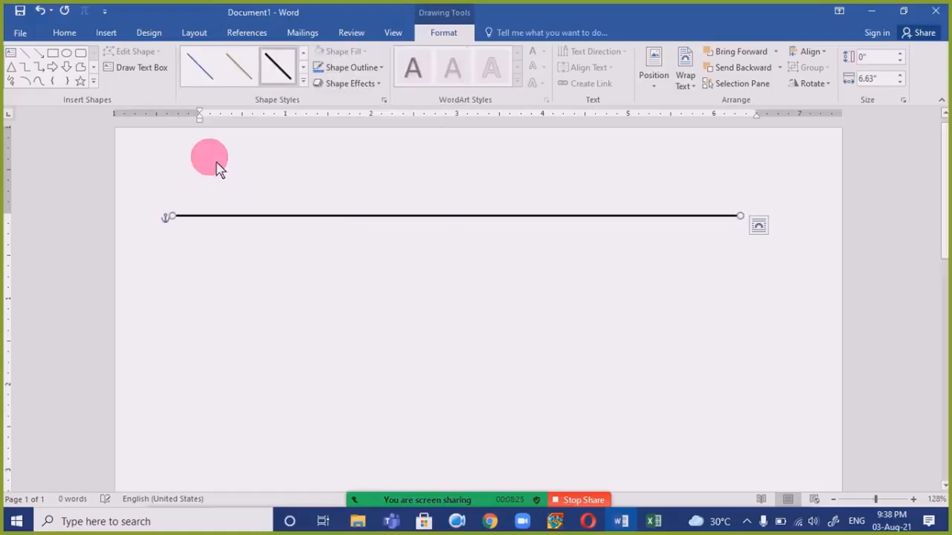
left_click(363, 74)
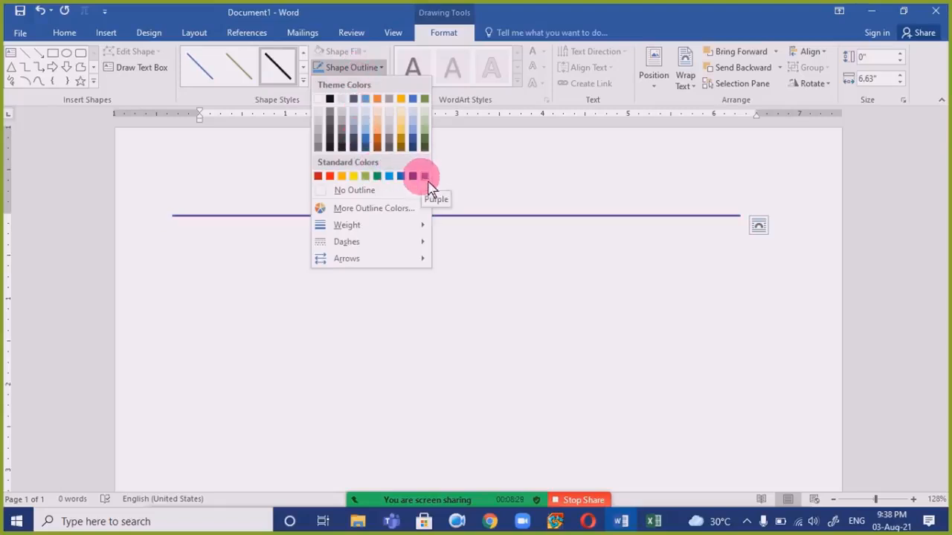
mouse_move(403, 227)
left_click(512, 347)
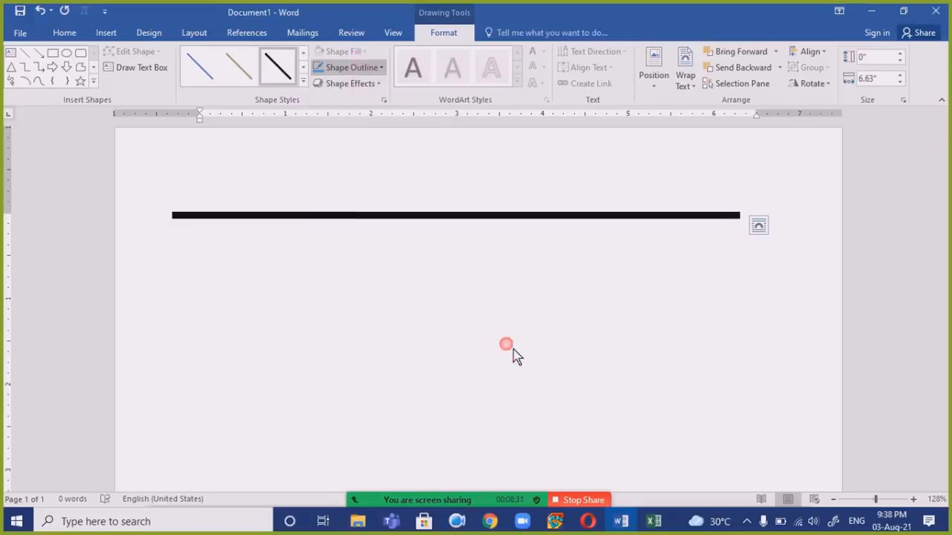
Step: Add a blue 8 pt glow effect around the thick black line
left_click(364, 86)
mouse_move(355, 200)
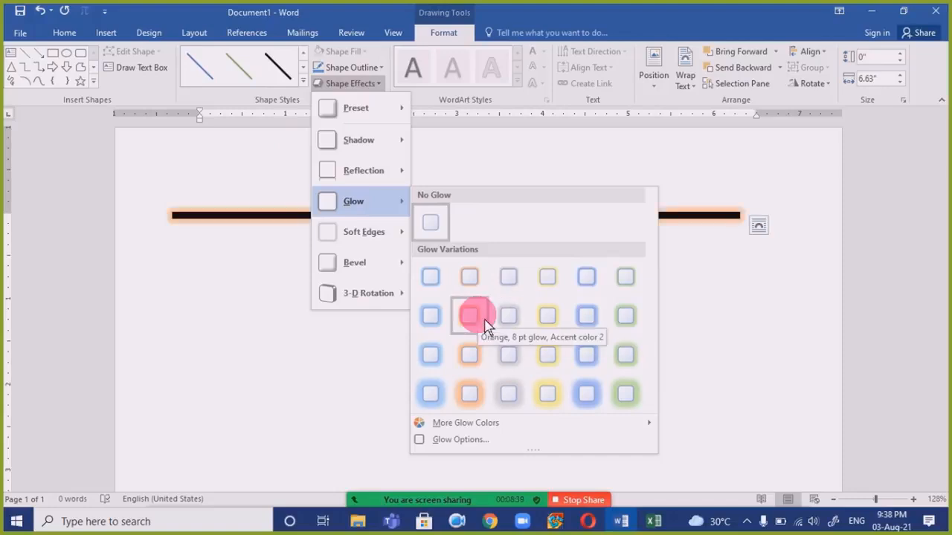
left_click(587, 319)
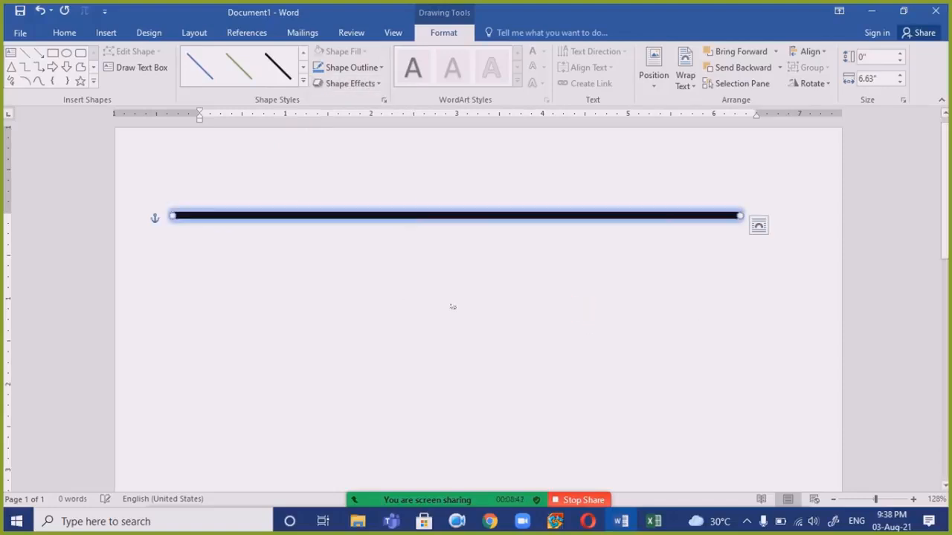
Step: Apply the Half Reflection, 8 pt offset effect to the line and deselect it
left_click(360, 86)
left_click(388, 266)
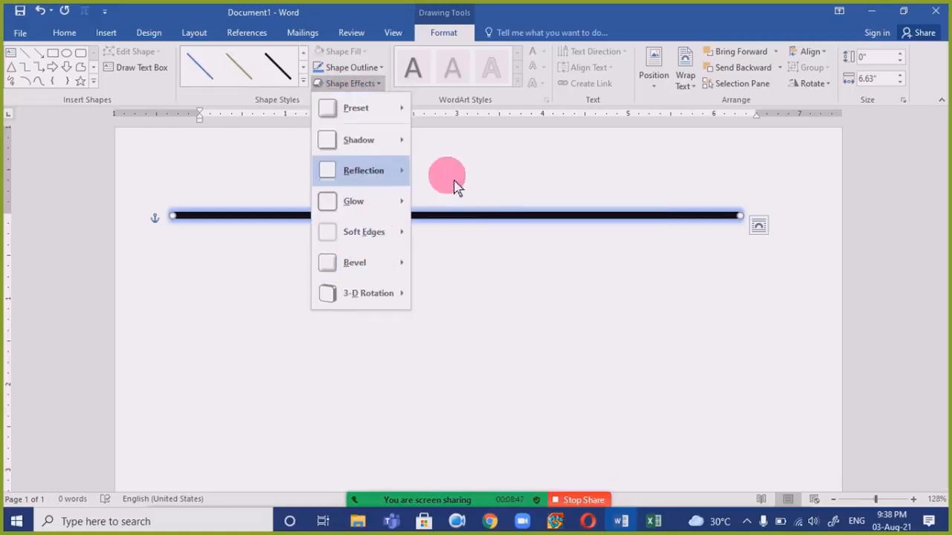
mouse_move(457, 185)
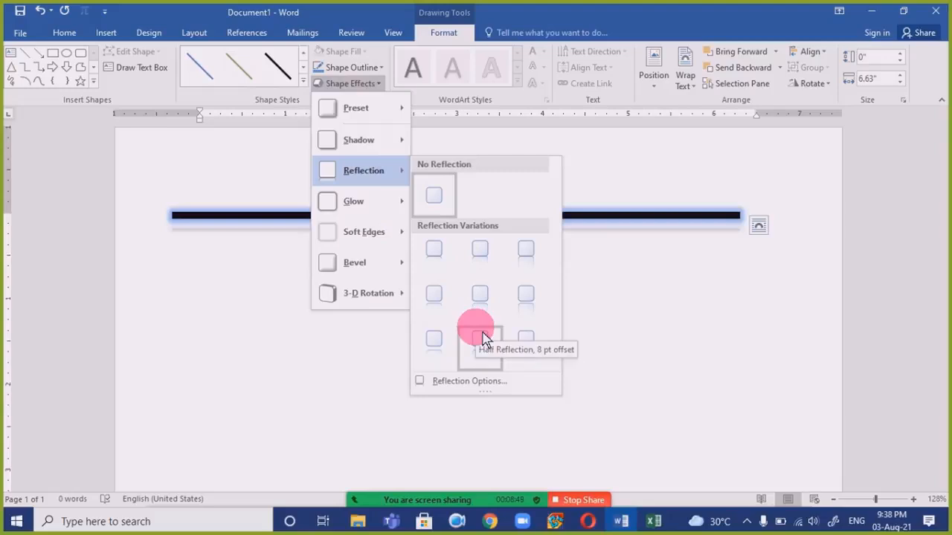
left_click(484, 339)
left_click(273, 255)
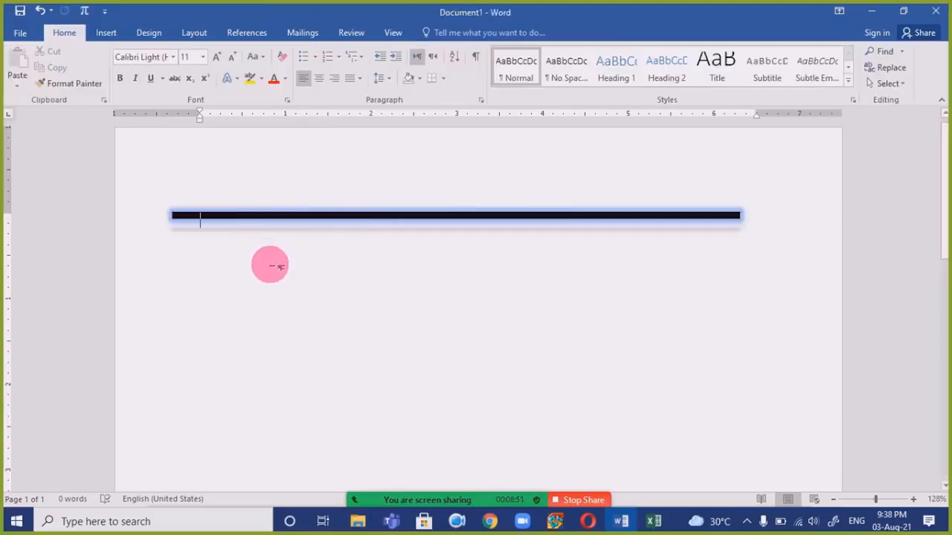
Step: Select the black line again and bring it to the front of the stacking order
left_click(221, 223)
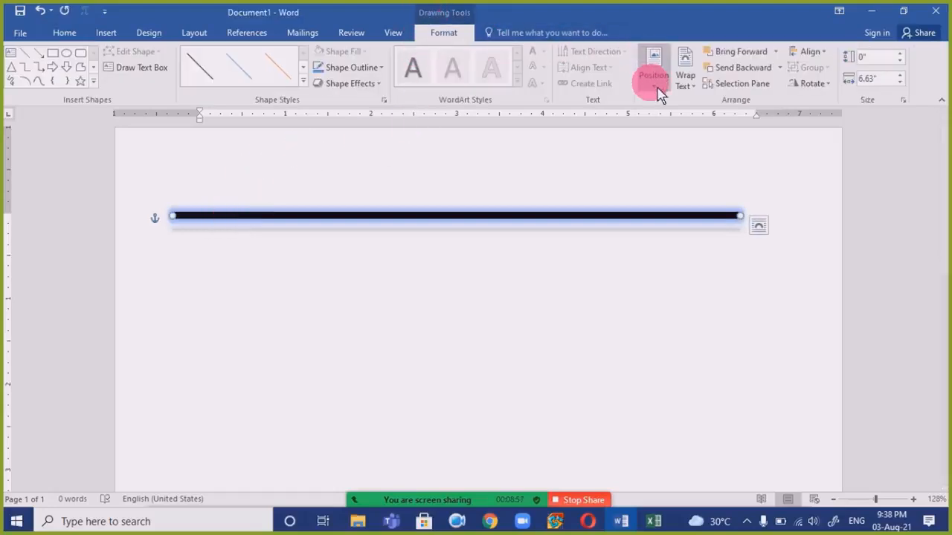
left_click(687, 78)
left_click(697, 88)
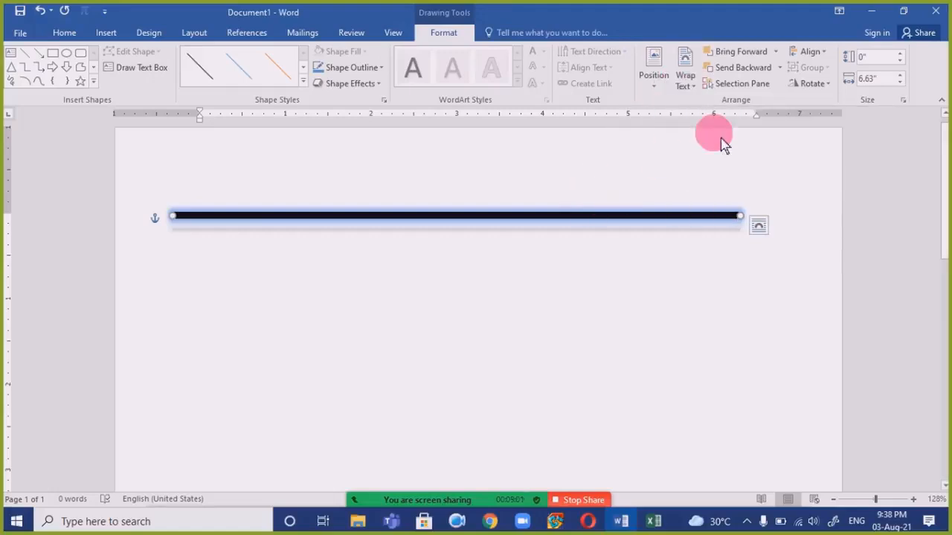
left_click(775, 53)
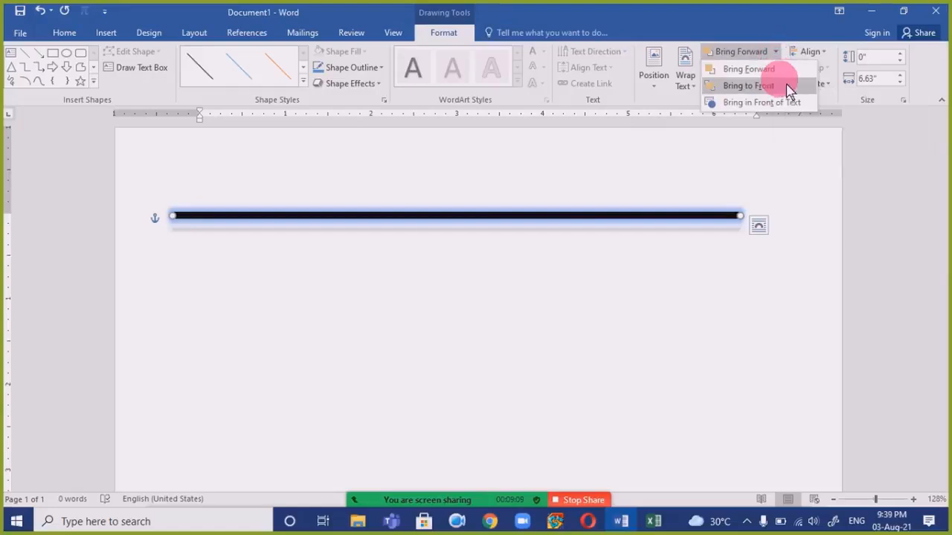
left_click(781, 85)
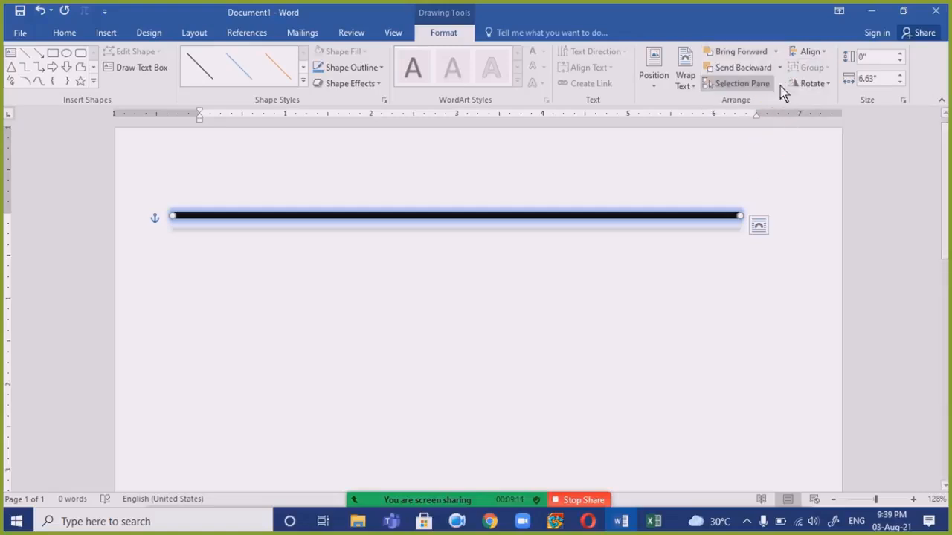
left_click(780, 67)
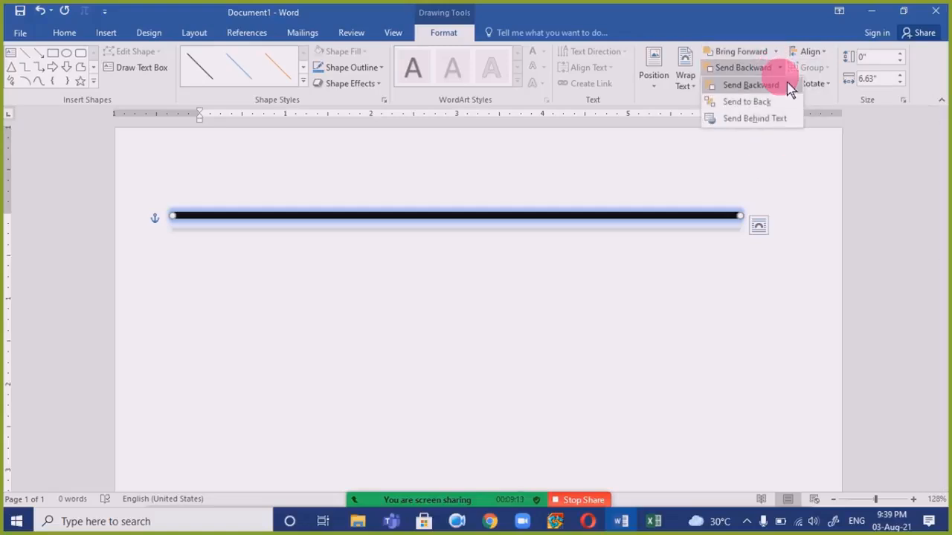
left_click(748, 197)
left_click(750, 300)
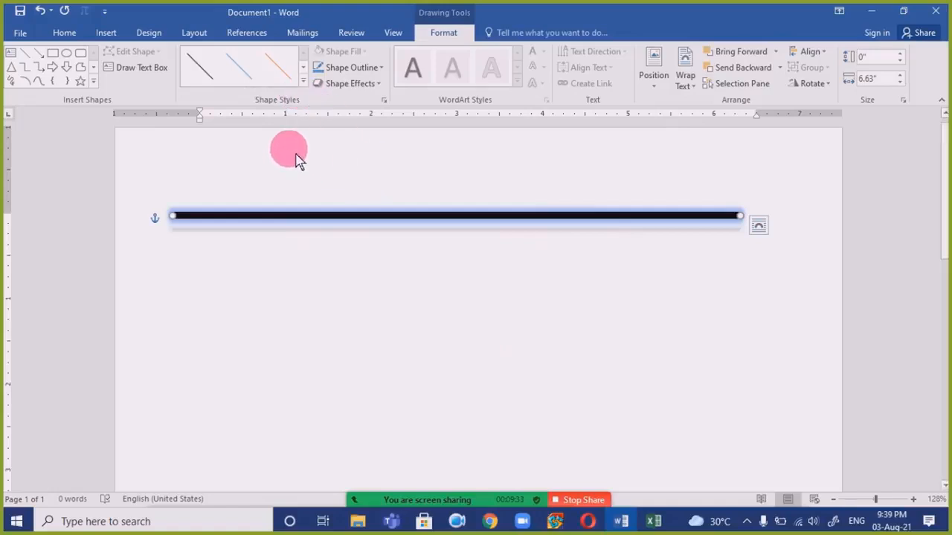
Step: Draw a parallelogram about 3.58" wide and 1.91" high below the black line
left_click(95, 83)
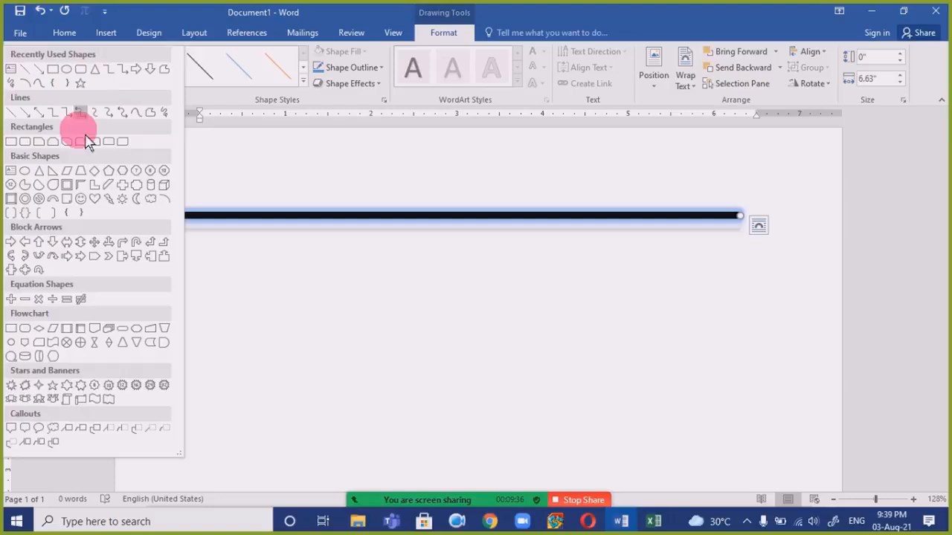
left_click(77, 178)
left_click_drag(230, 268, 538, 433)
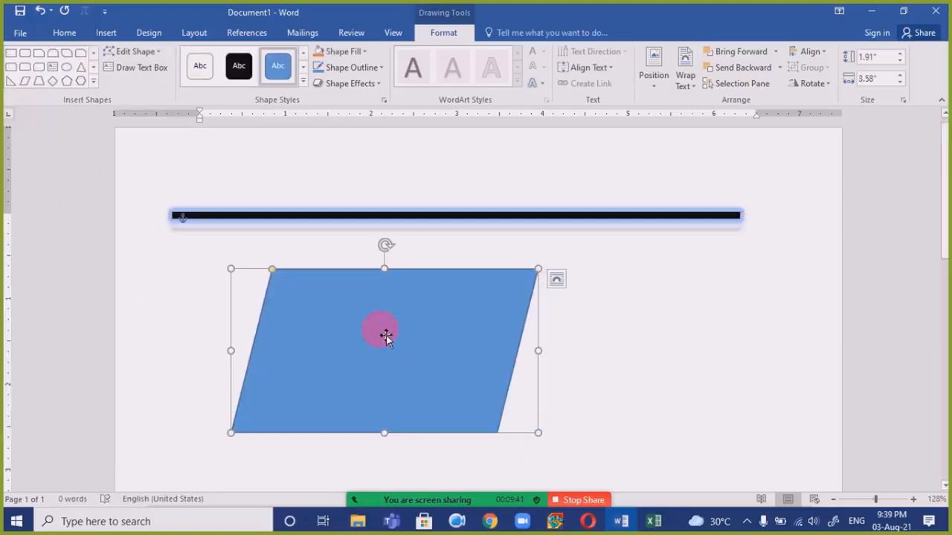
Step: Fill the parallelogram with a darker blue shade from the theme colors
left_click(363, 52)
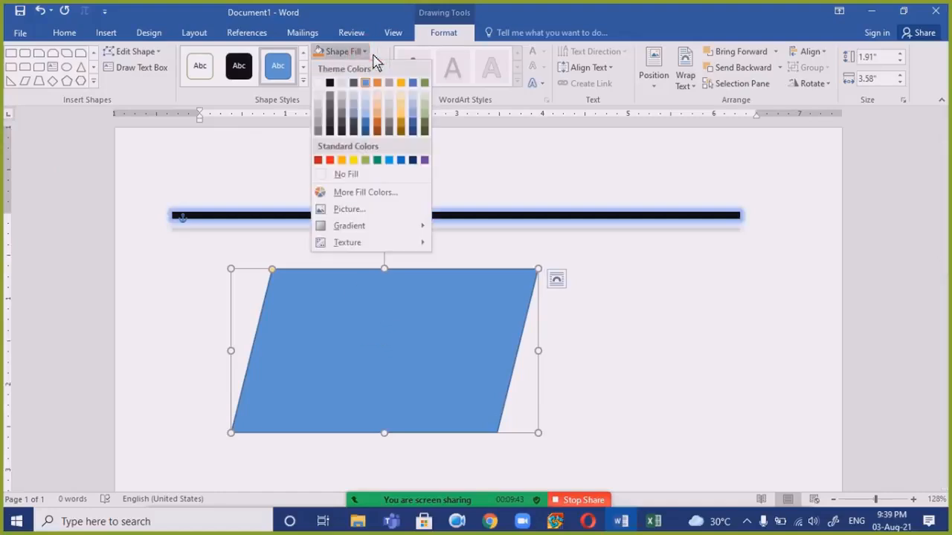
left_click(372, 52)
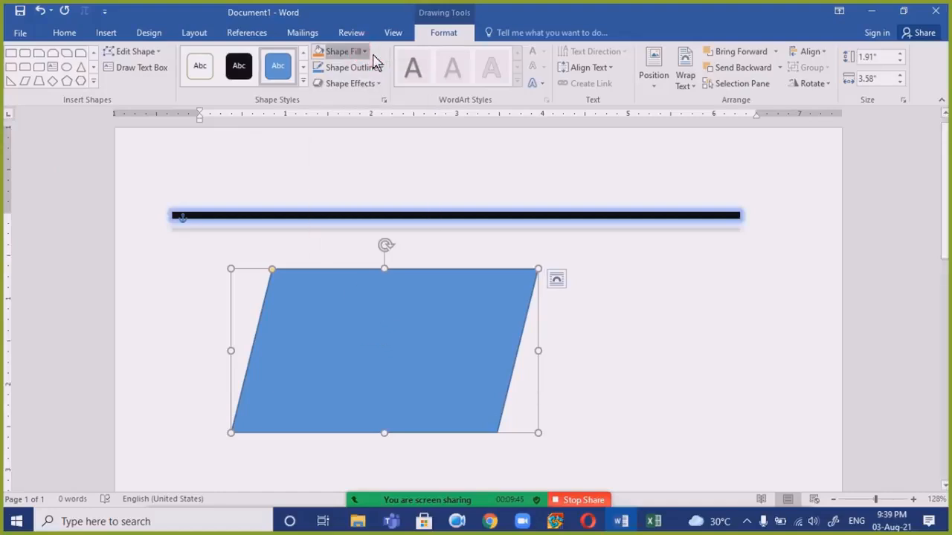
left_click(372, 52)
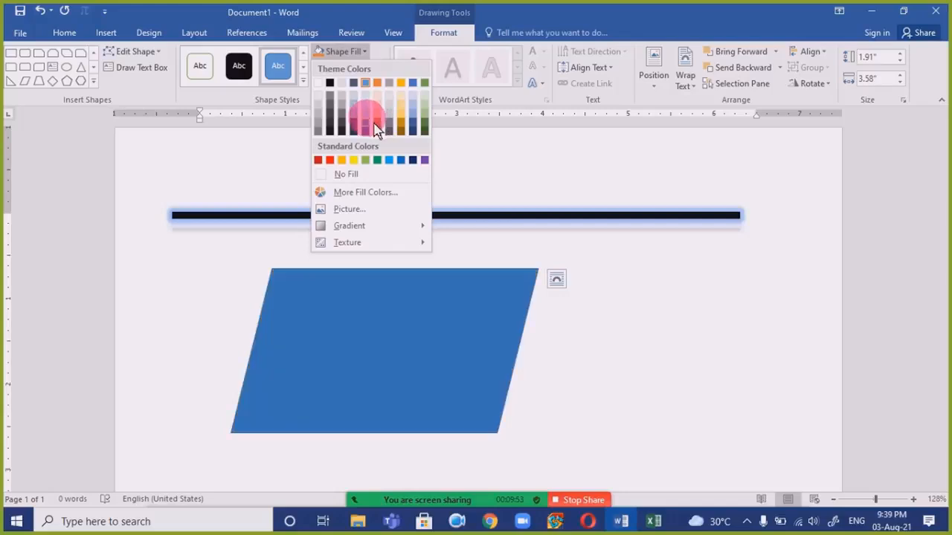
left_click(366, 121)
Step: Fill the parallelogram with a custom violet of about RGB 98, 50, 234
left_click(357, 54)
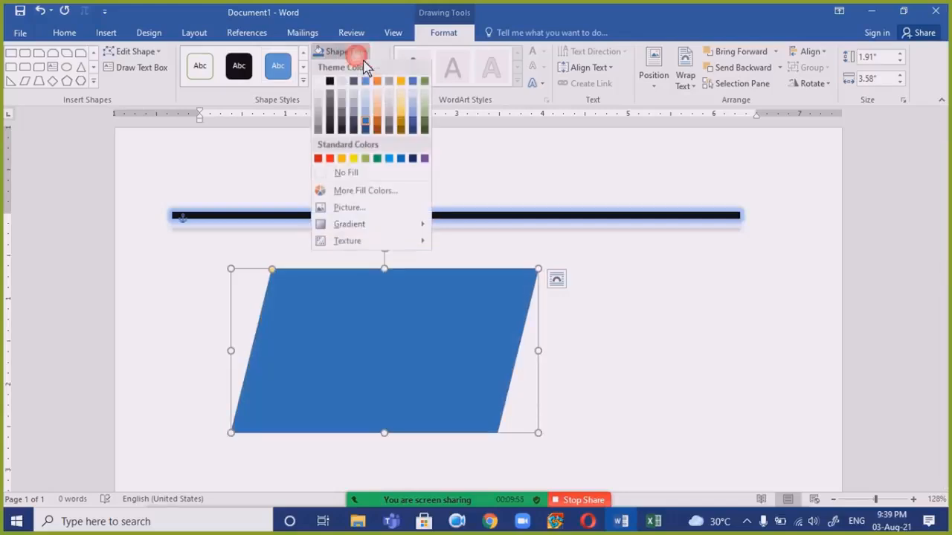
left_click(398, 191)
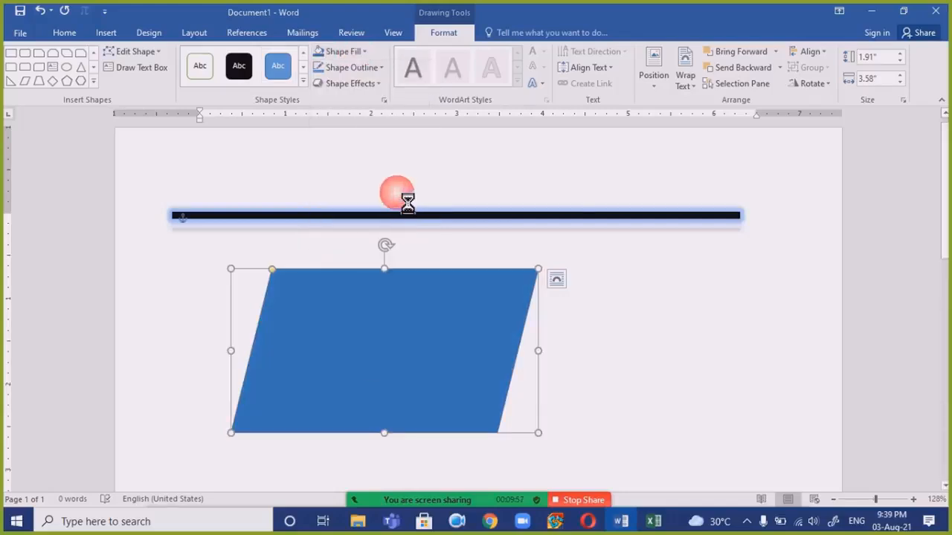
left_click_drag(449, 199, 460, 183)
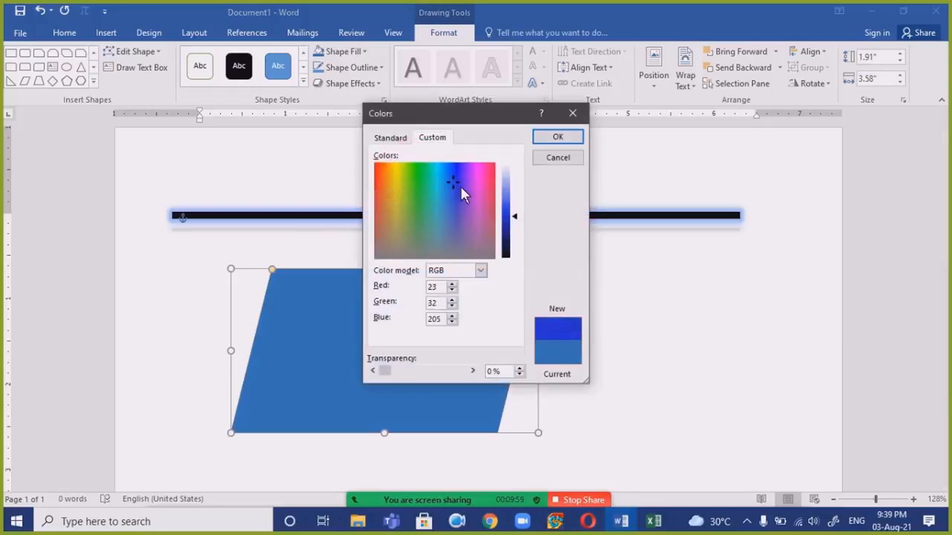
mouse_move(527, 222)
left_mouse_down()
mouse_move(524, 209)
mouse_move(526, 218)
left_mouse_up()
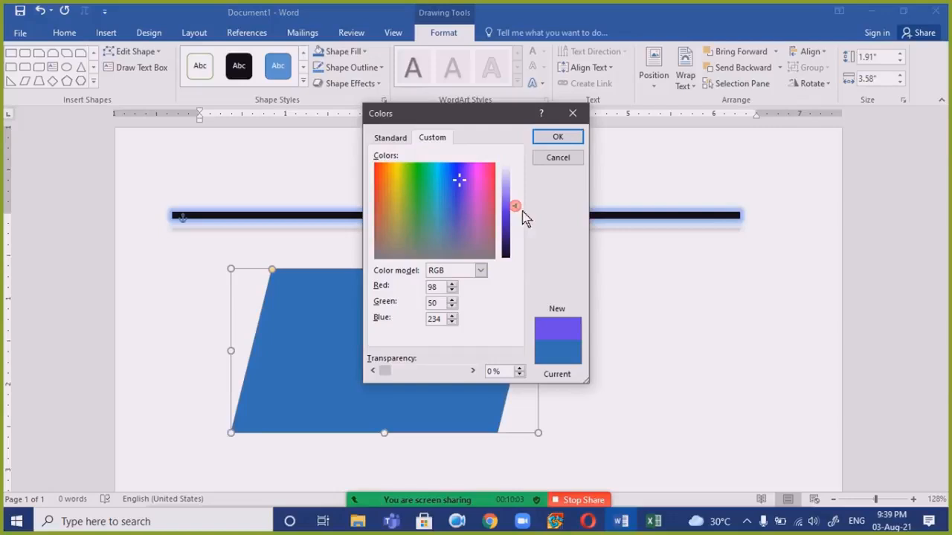
left_click(576, 139)
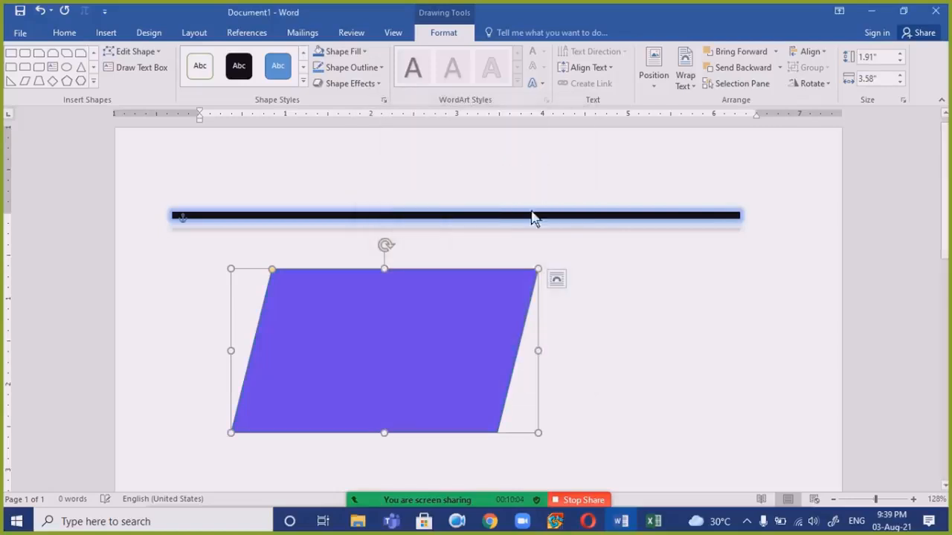
Step: Fill the parallelogram with the picture Screenshot (1).png from the Screenshots folder in Pictures and deselect it
left_click(362, 52)
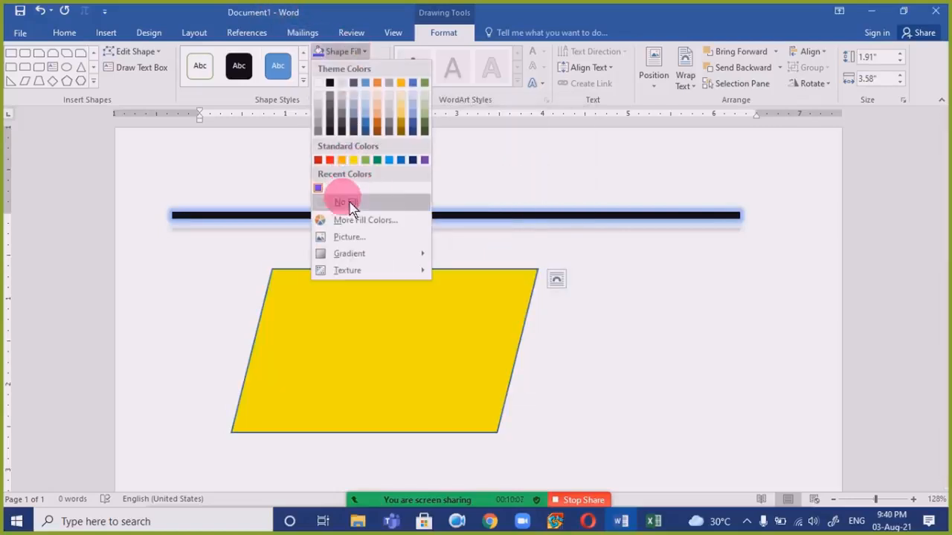
left_click(360, 246)
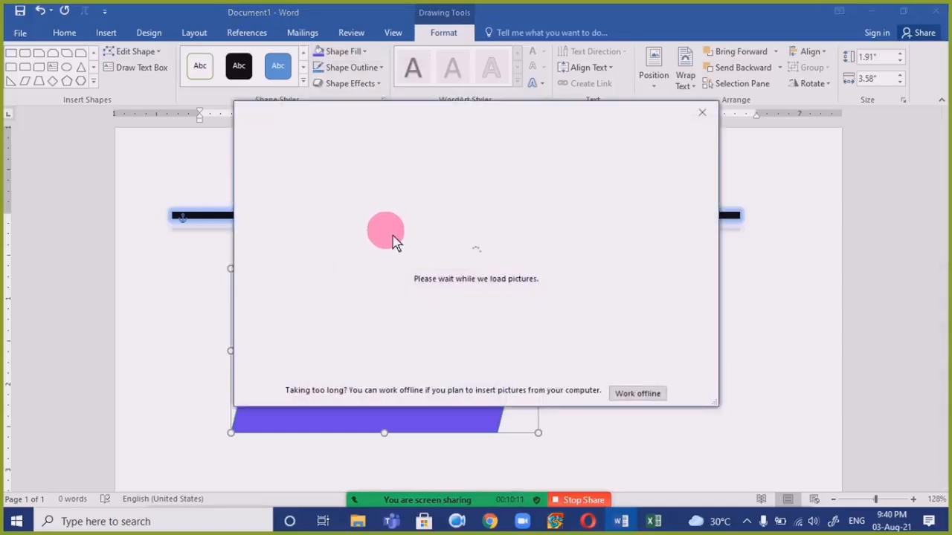
left_click(355, 187)
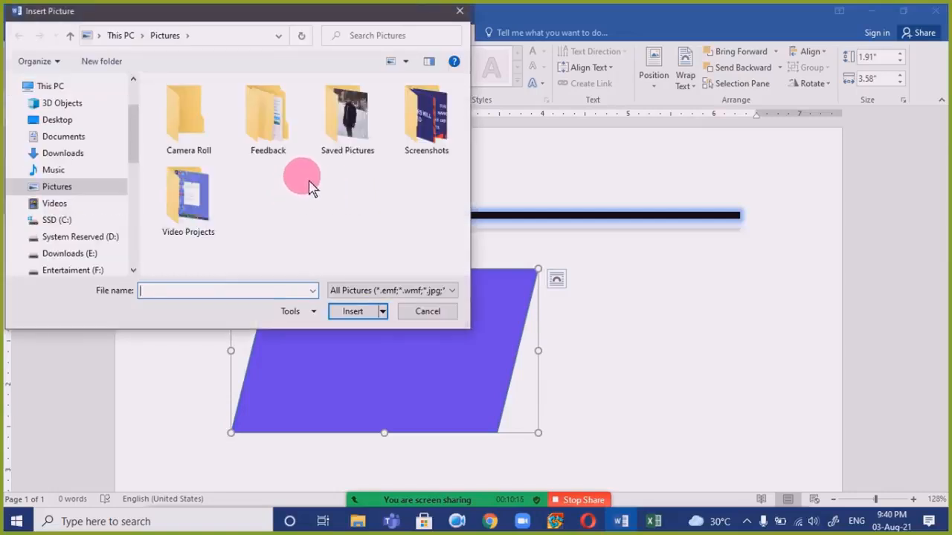
double_click(431, 112)
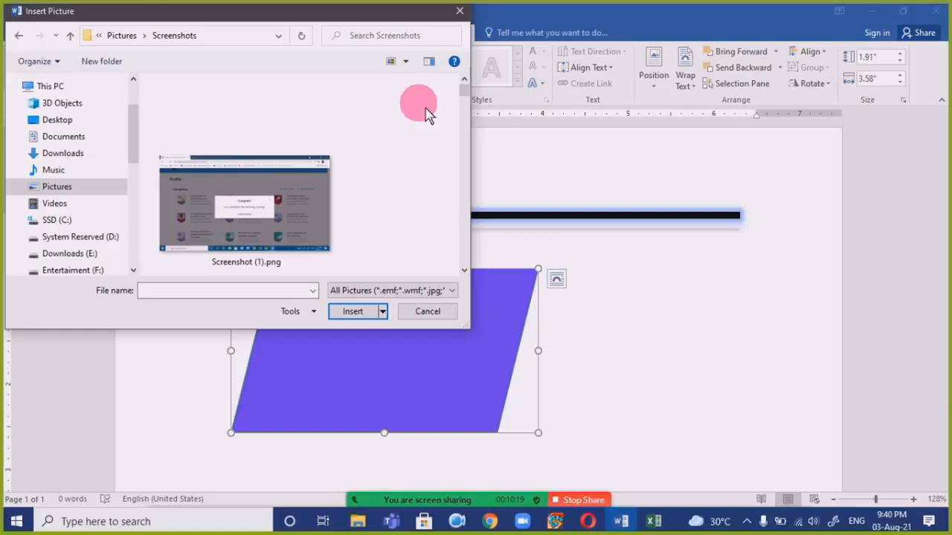
double_click(238, 200)
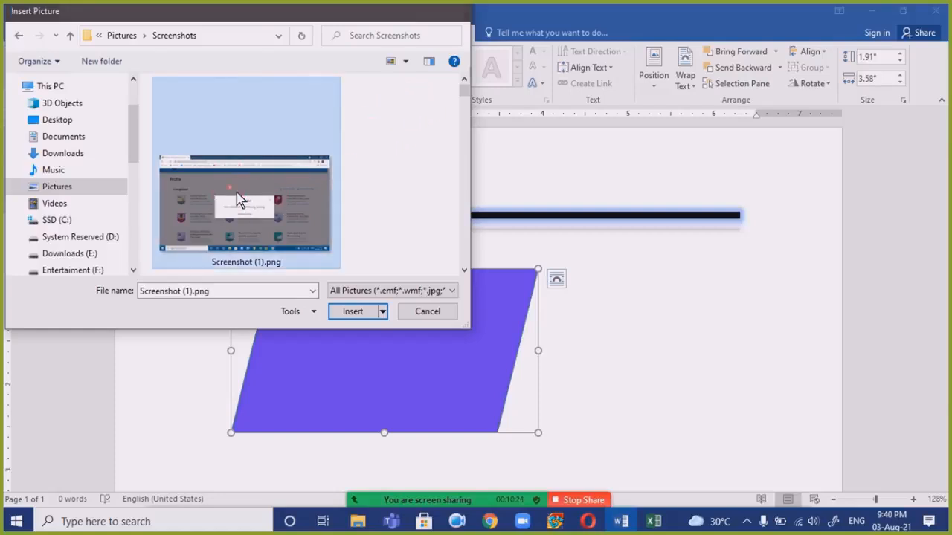
left_click(603, 356)
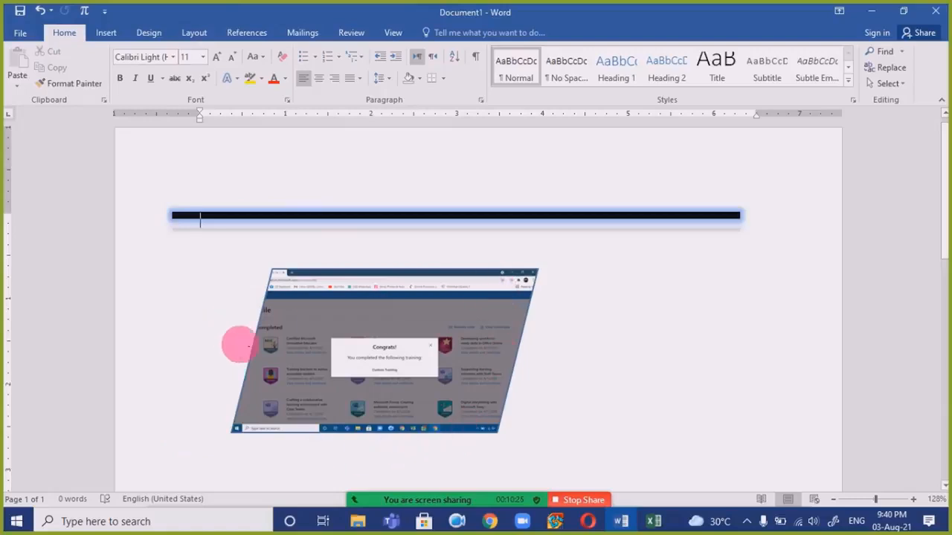
Step: Enlarge the picture-filled parallelogram to about 5.31" wide and 2.84" high, position it centrally below the black line and deselect it
left_click(381, 375)
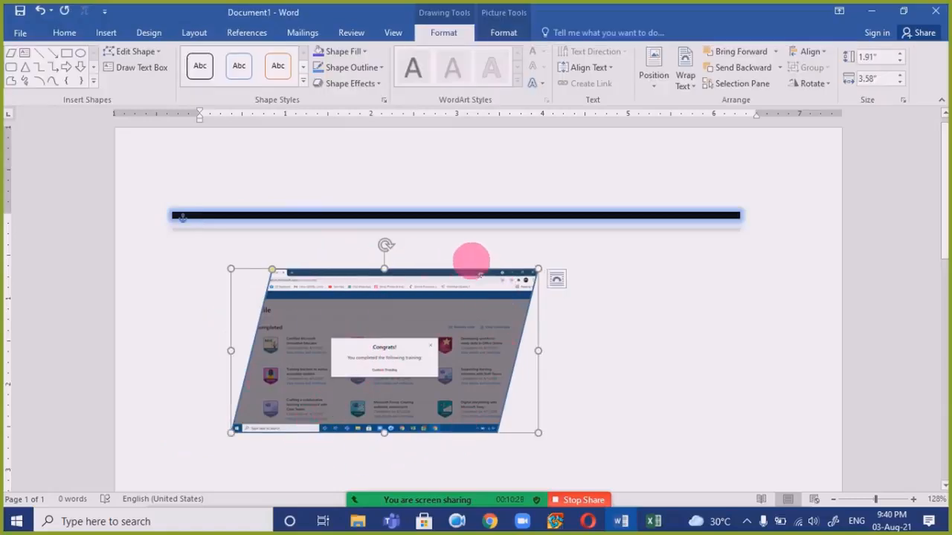
left_click_drag(550, 279, 613, 230)
left_click_drag(362, 325, 447, 338)
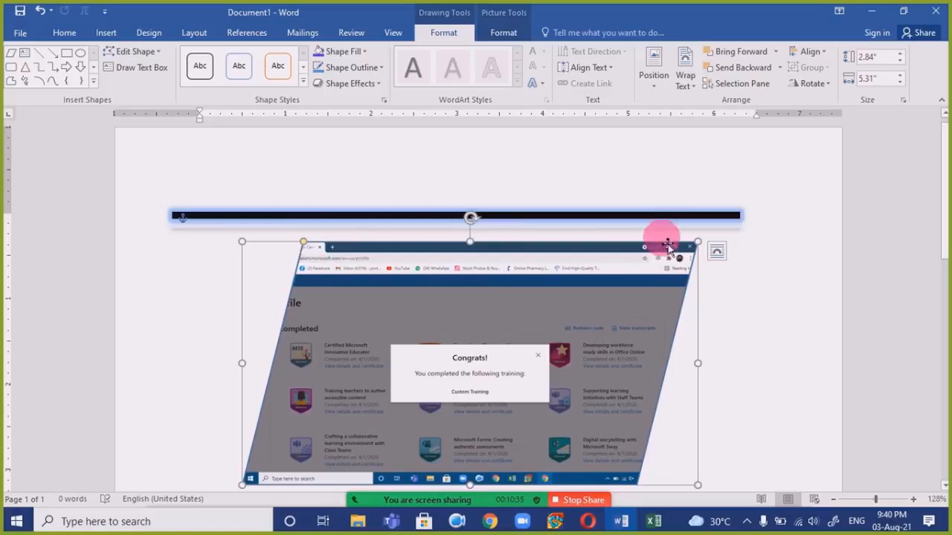
left_click(754, 336)
Step: Straighten the parallelogram's sides into a rectangle and slant them again, slightly more than before
left_click(548, 330)
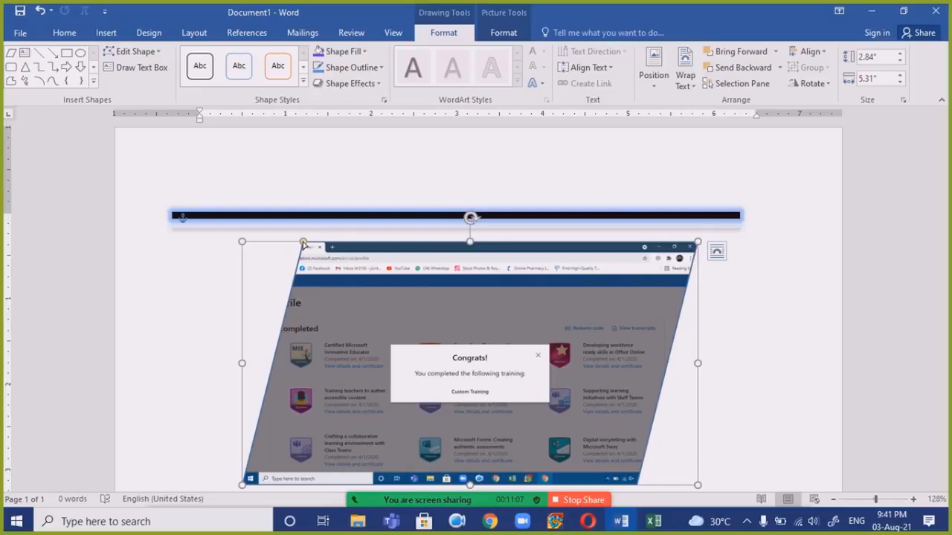
left_click_drag(303, 244, 222, 264)
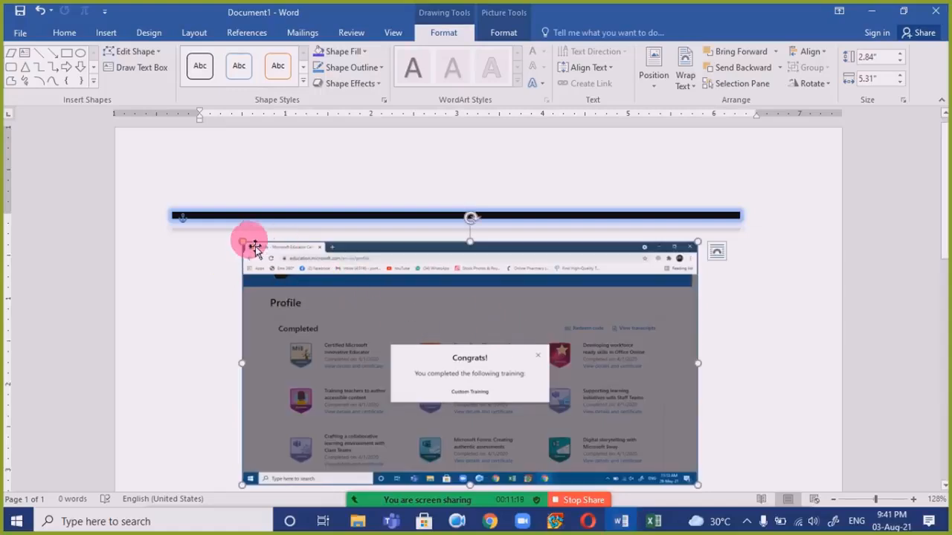
left_click_drag(243, 245, 319, 257)
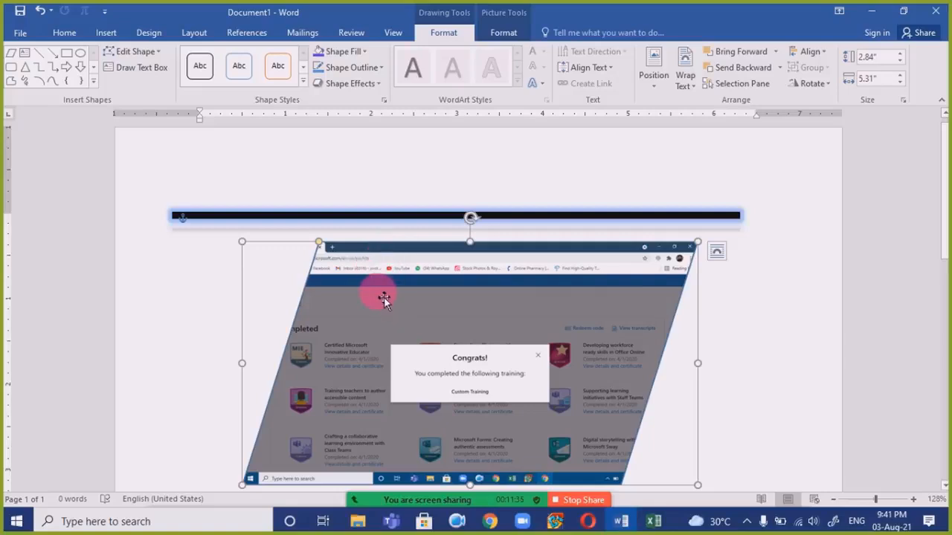
Step: Open the detailed fill settings for the parallelogram, set the picture fill's transparency to 64% and deselect the shape
left_click(357, 52)
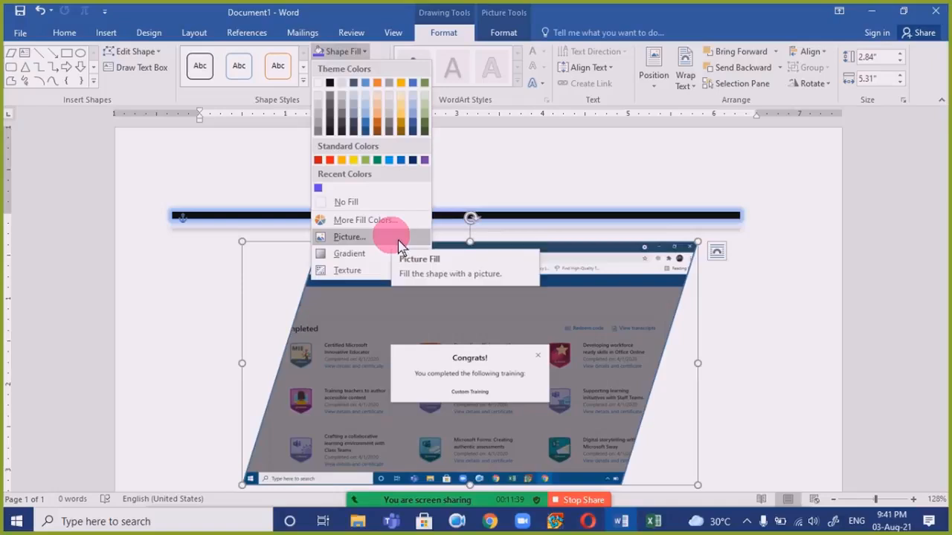
mouse_move(395, 257)
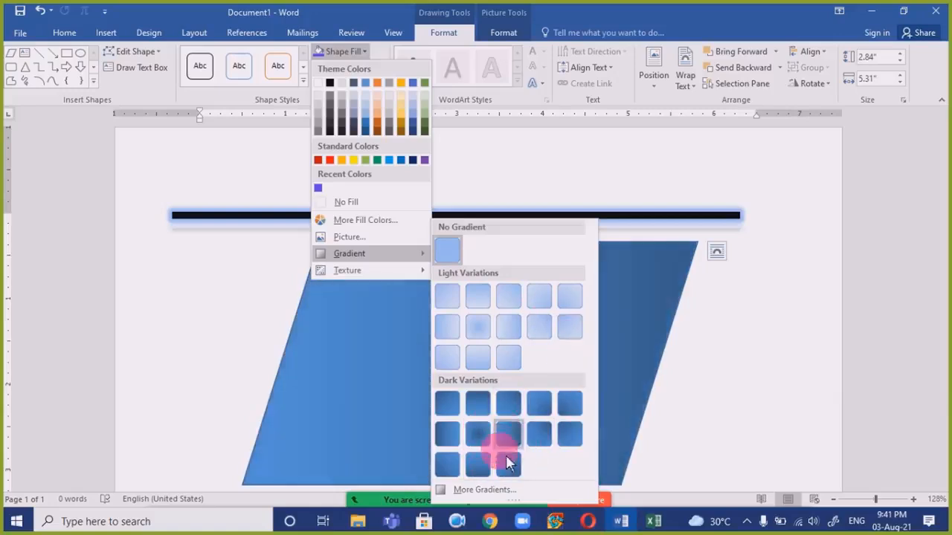
left_click(507, 492)
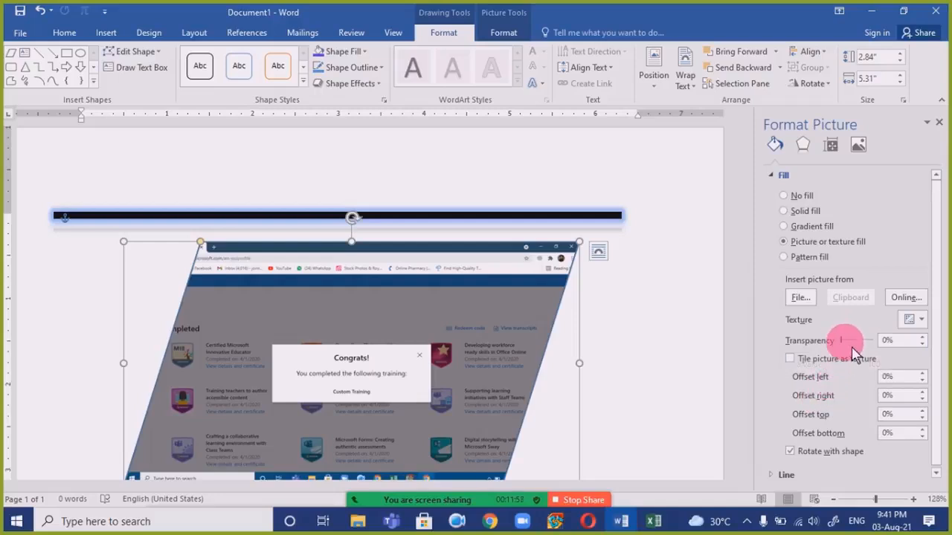
mouse_move(850, 348)
left_mouse_down()
mouse_move(875, 353)
mouse_move(868, 346)
left_mouse_up()
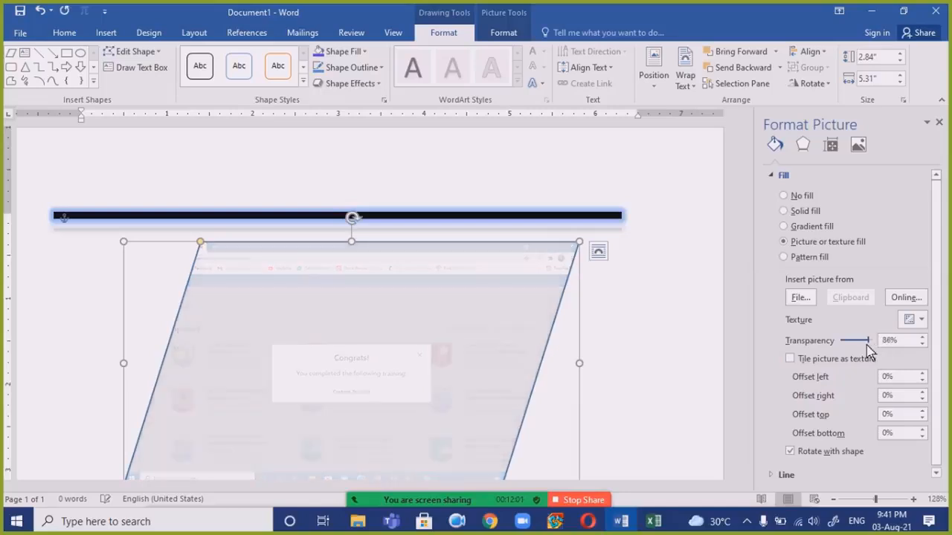
left_click(388, 184)
Step: Delete the black line above the parallelogram
left_click(394, 214)
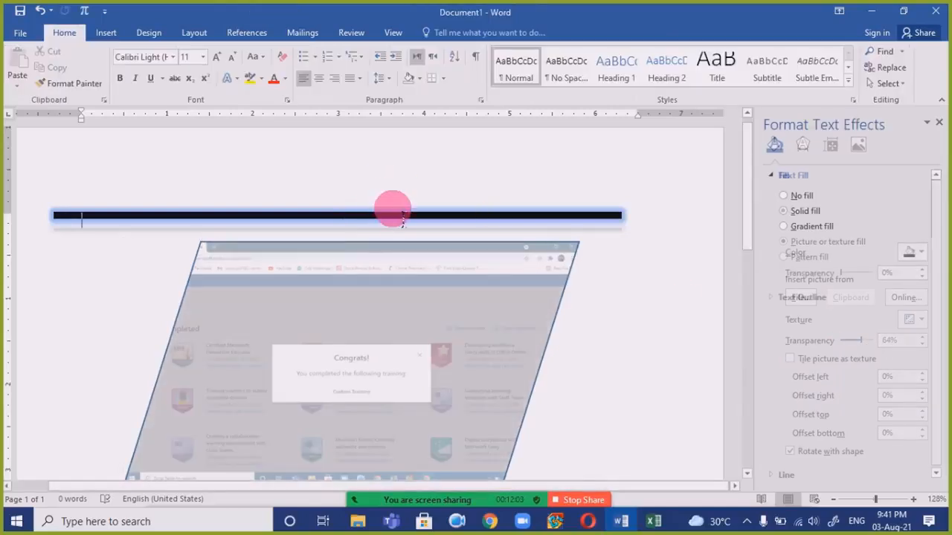
left_click(401, 224)
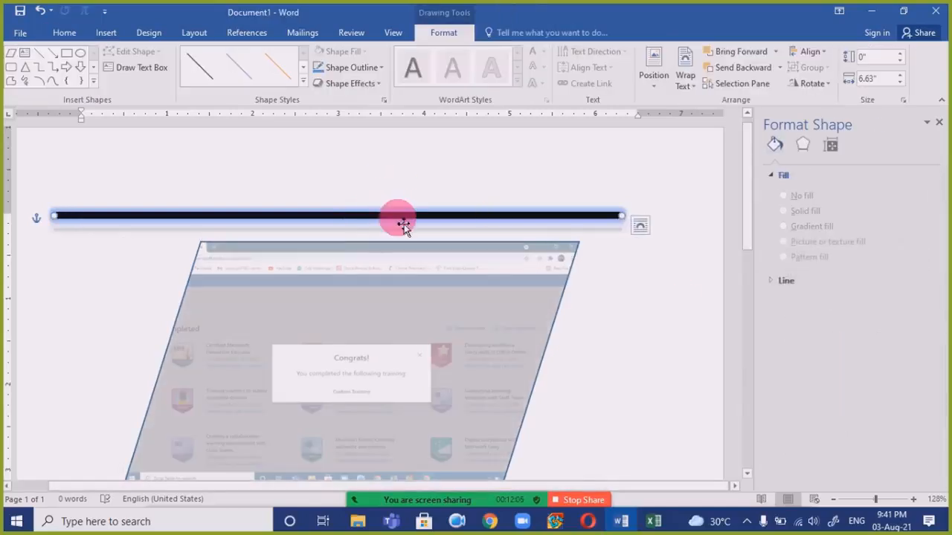
key("Delete")
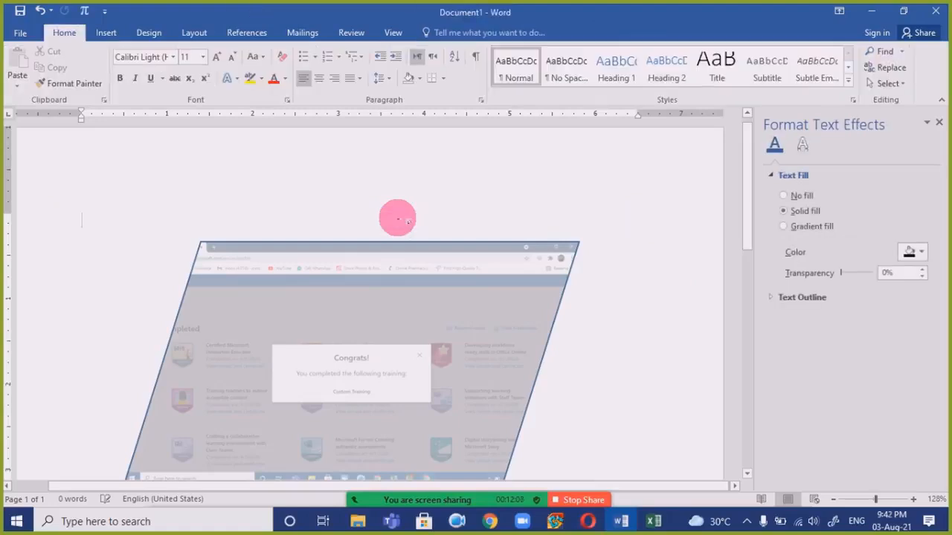
Step: Generate five paragraphs of sample text behind the parallelogram with =rand(5)
type("=rand()")
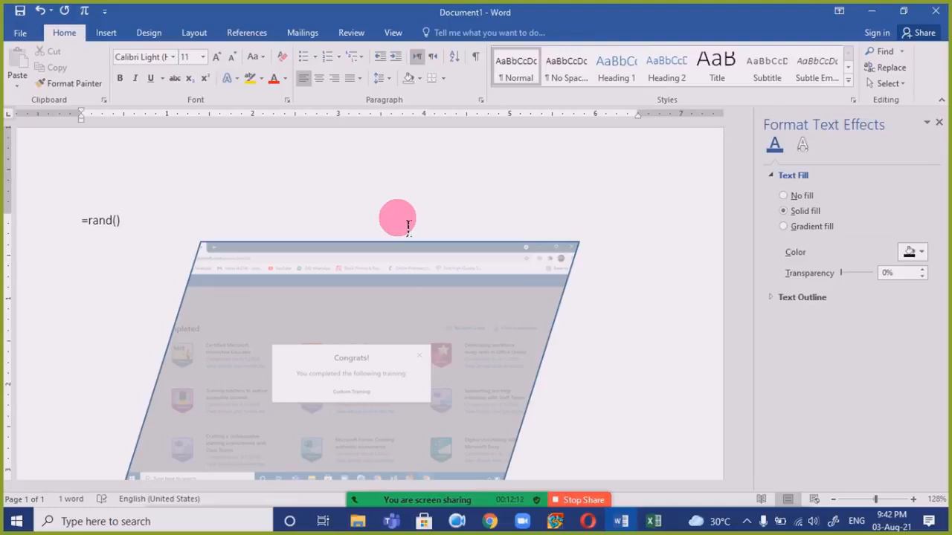
key("Left")
type("5")
key("Return")
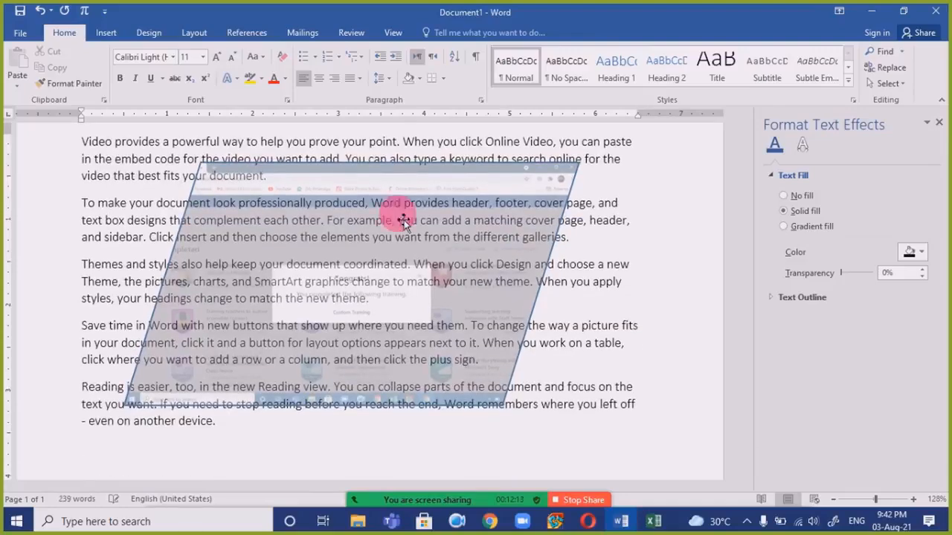
Step: Lower the picture fill's transparency to 7%, raise it to 66%, and close the Format Picture pane
left_click(488, 224)
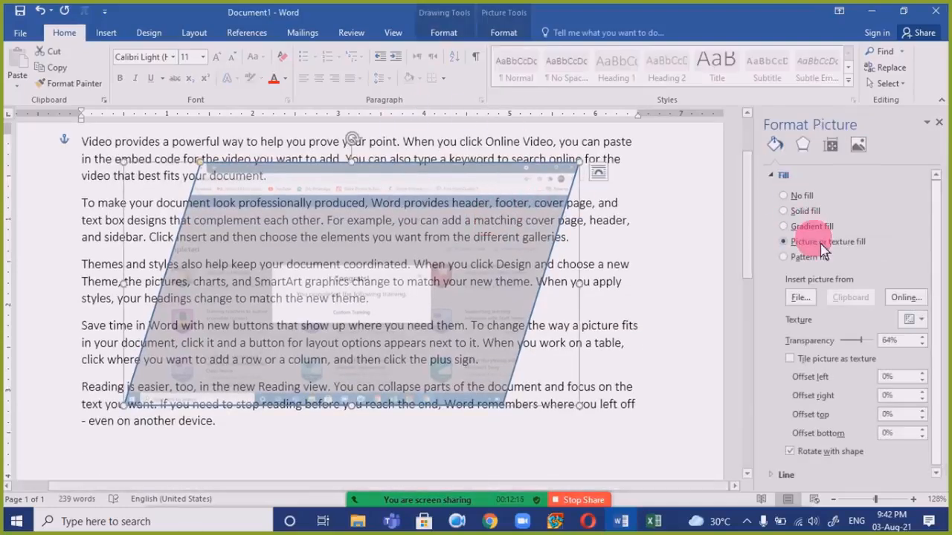
left_click(850, 340)
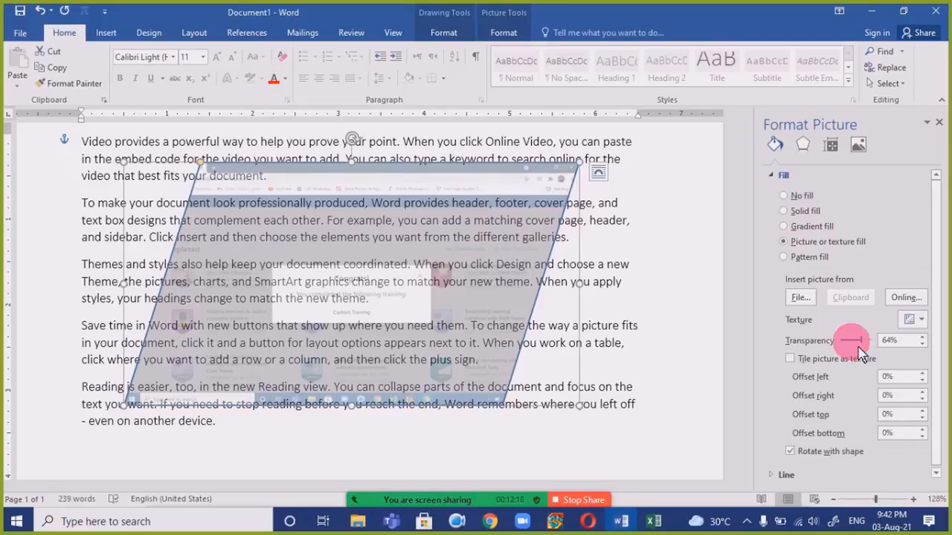
left_click_drag(848, 344, 362, 200)
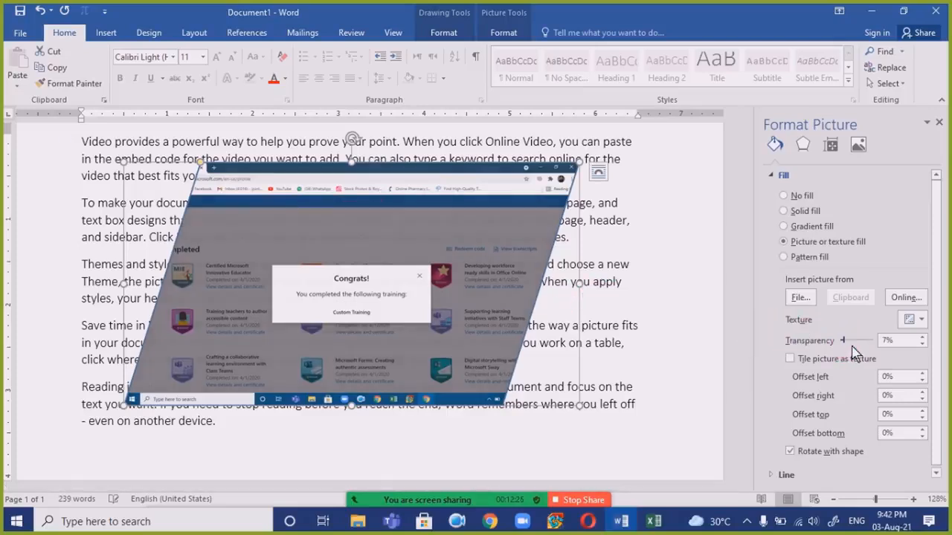
mouse_move(855, 346)
left_mouse_down()
mouse_move(879, 347)
mouse_move(870, 346)
left_mouse_up()
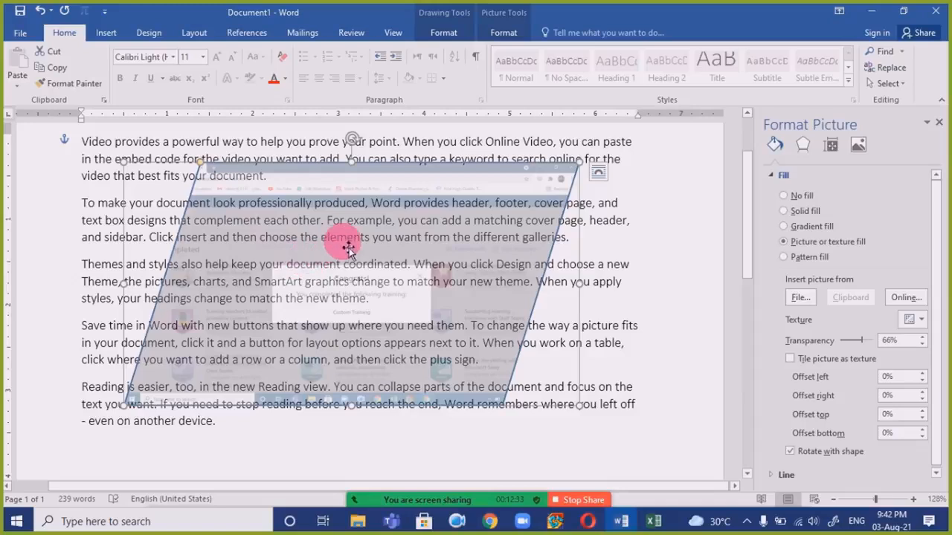
left_click(667, 305)
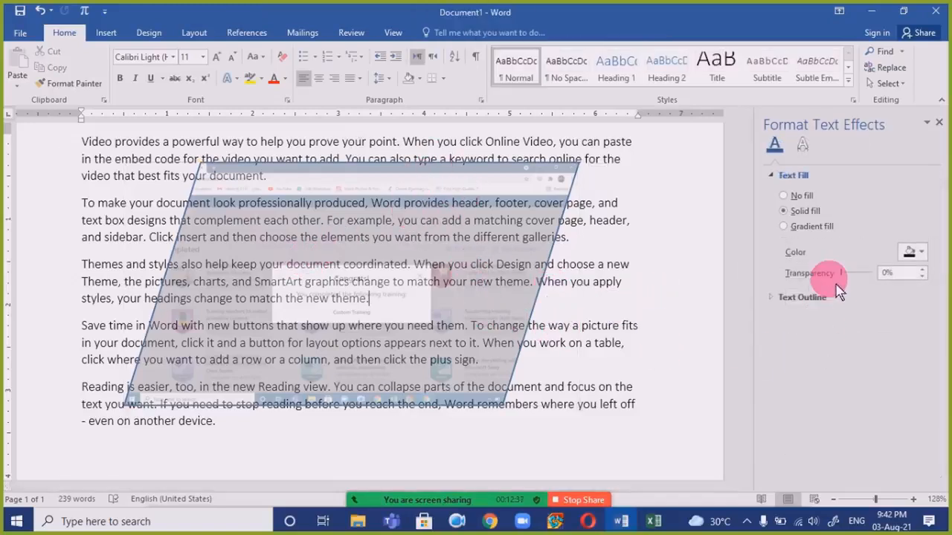
left_click(392, 197)
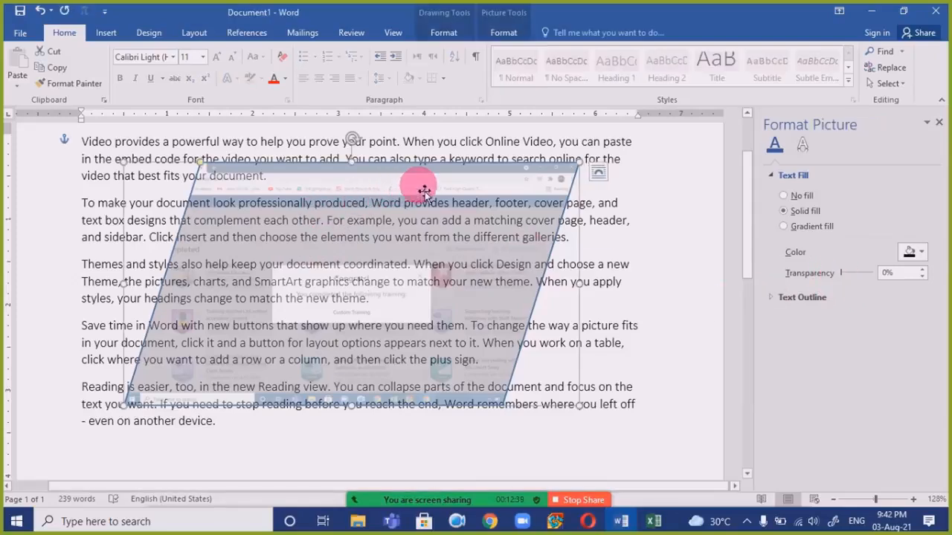
left_click(938, 123)
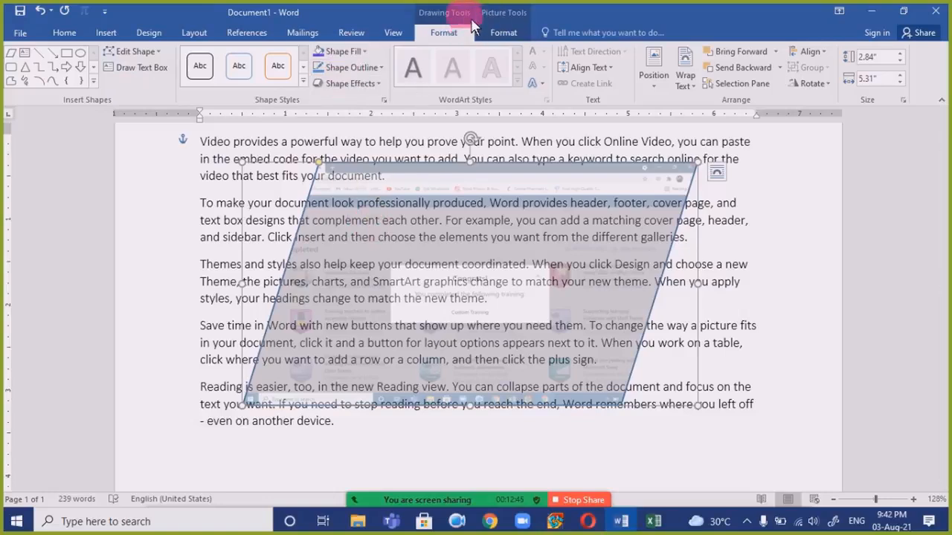
Step: Fill the parallelogram with the blue water-droplet texture and deselect it
left_click(504, 32)
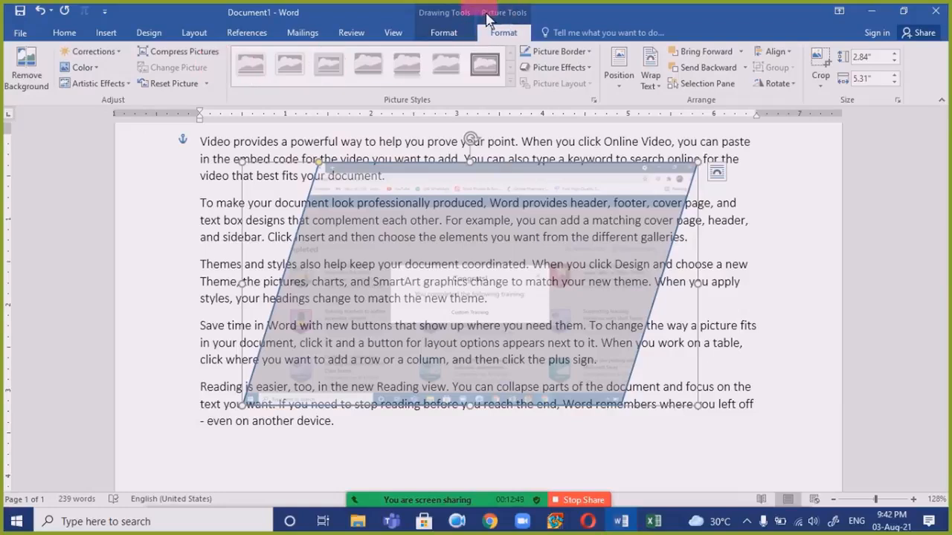
left_click(445, 32)
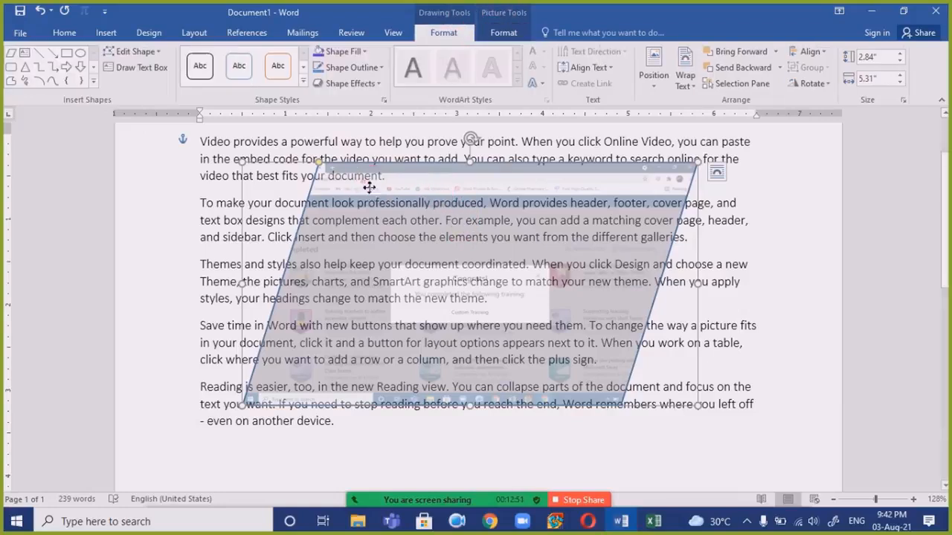
left_click(363, 52)
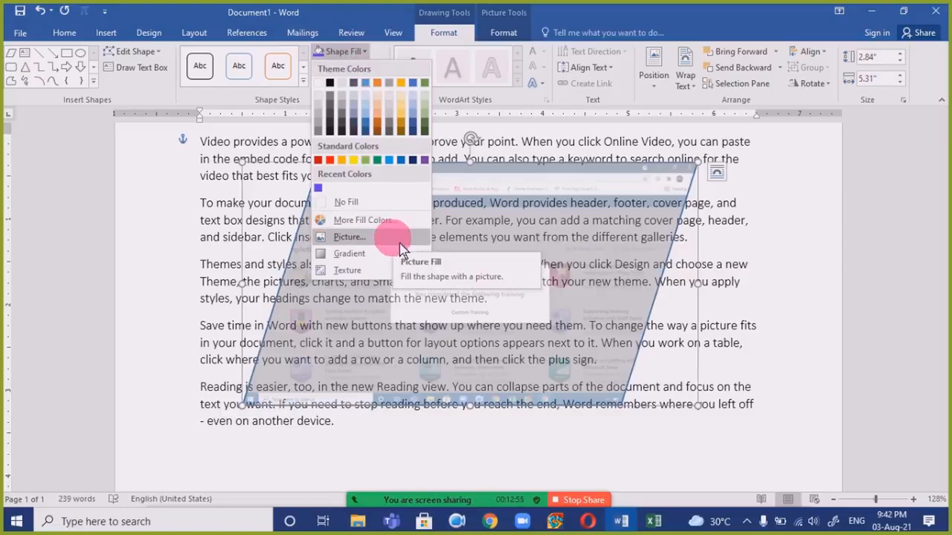
mouse_move(393, 251)
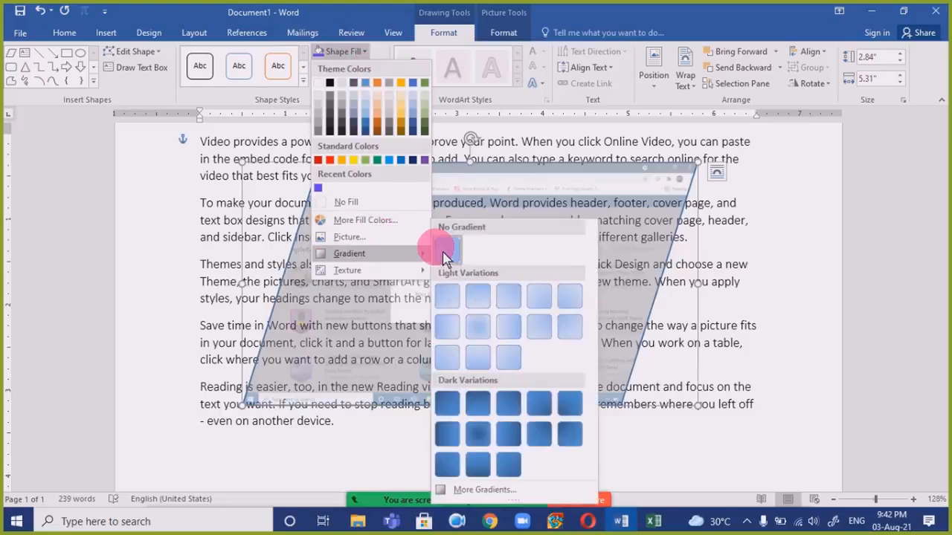
mouse_move(382, 271)
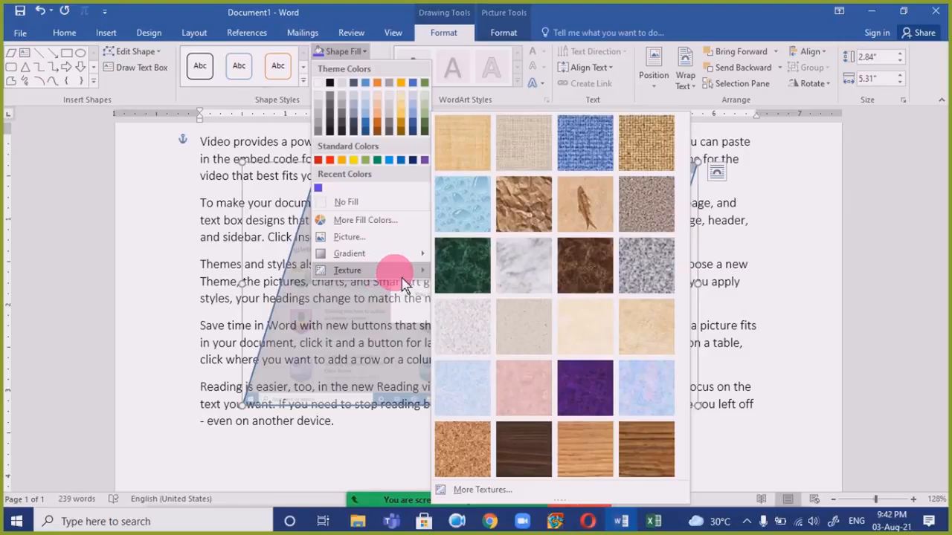
left_click(470, 224)
left_click(717, 362)
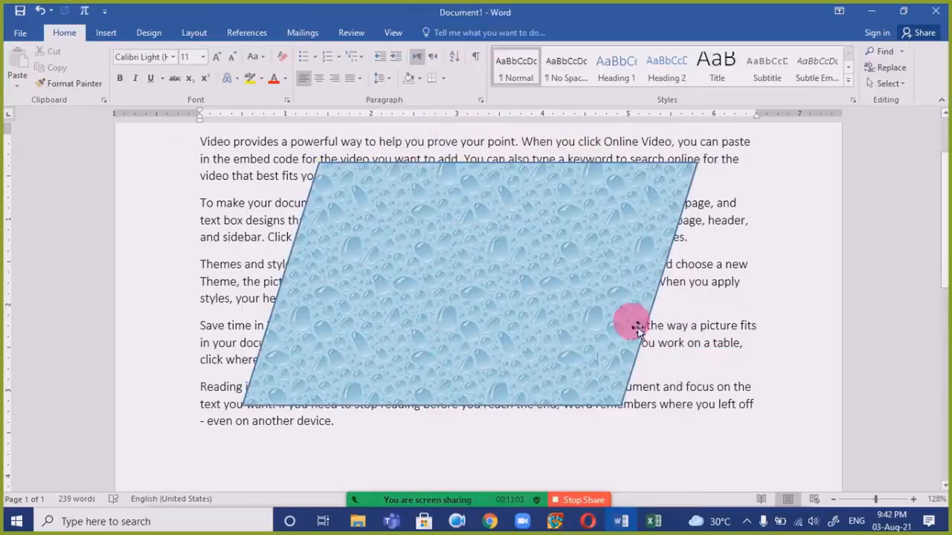
Step: Change the parallelogram's fill to the white marble texture and deselect the shape
left_click(580, 399)
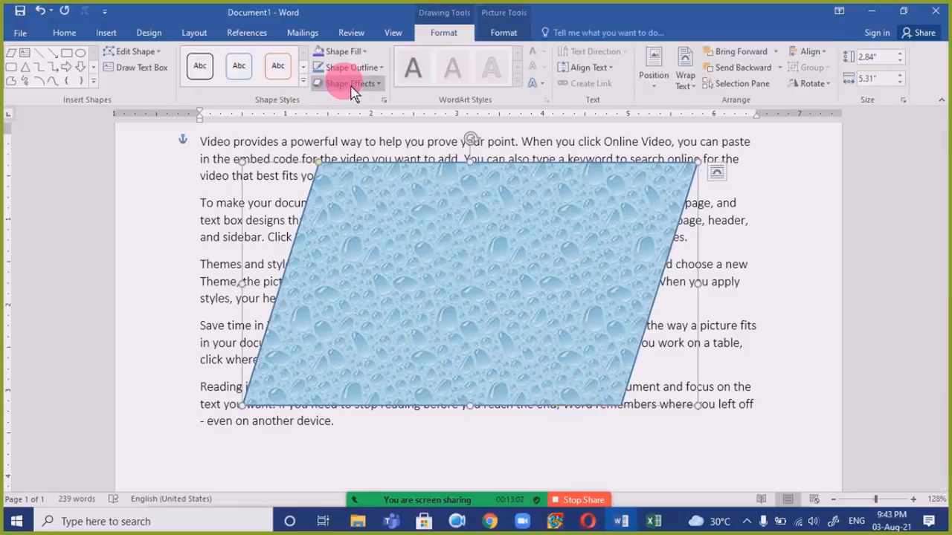
left_click(363, 66)
left_click(363, 52)
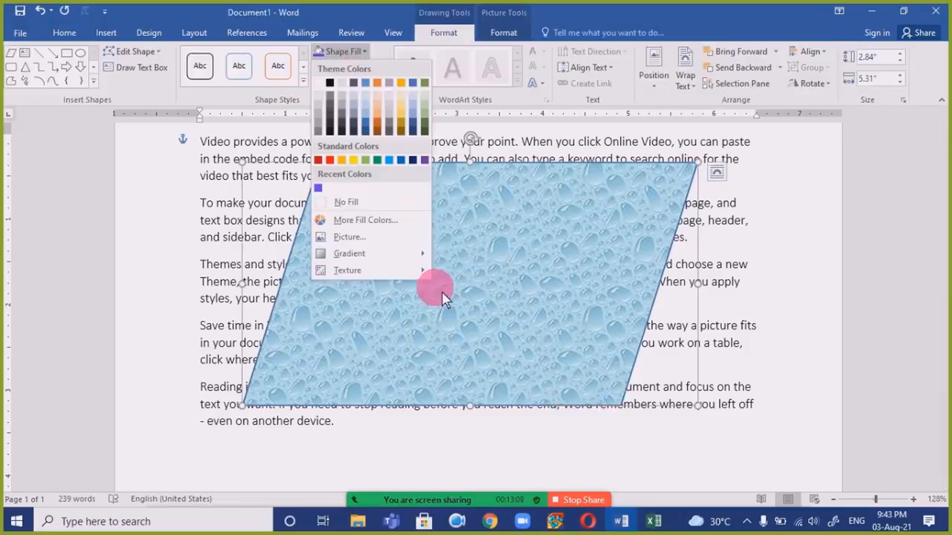
mouse_move(394, 254)
mouse_move(426, 272)
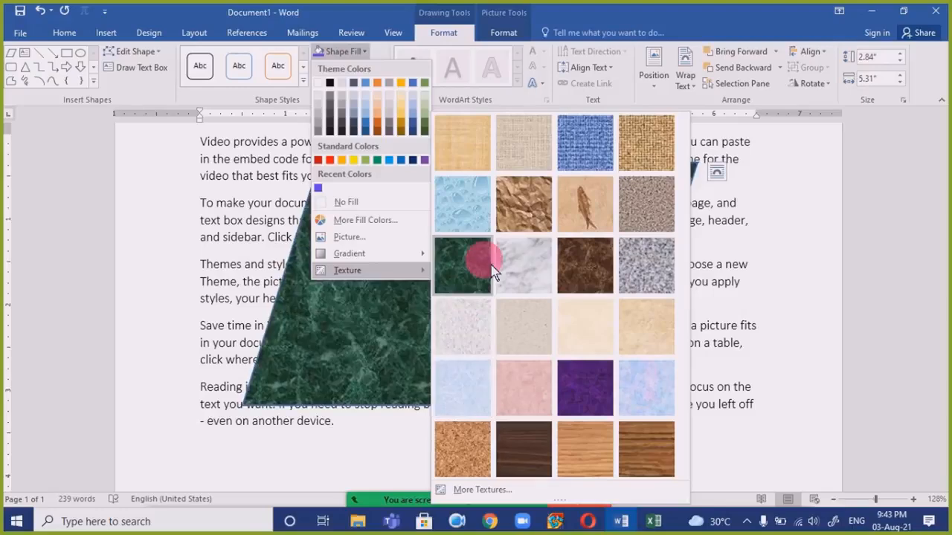
left_click(546, 270)
left_click(733, 327)
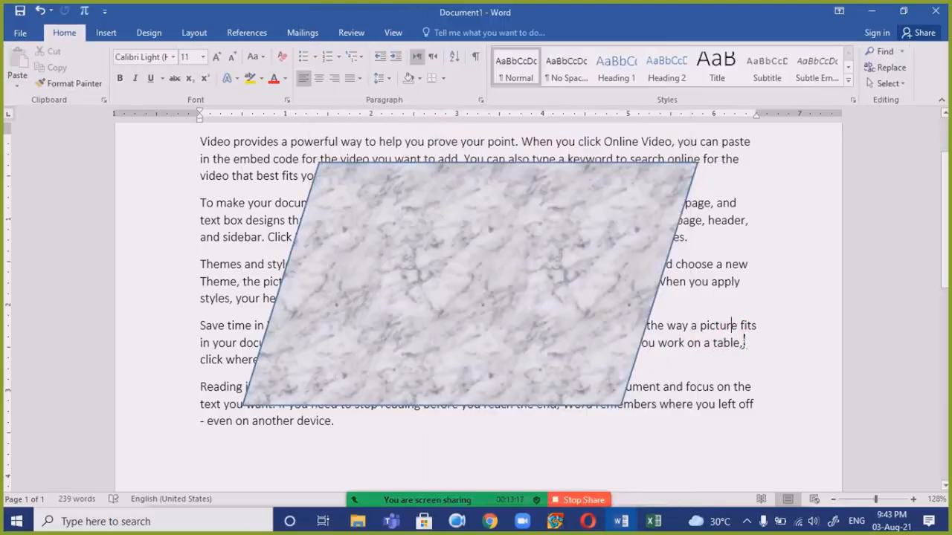
Step: Change the parallelogram's fill to the crumpled brown paper texture
left_click(598, 397)
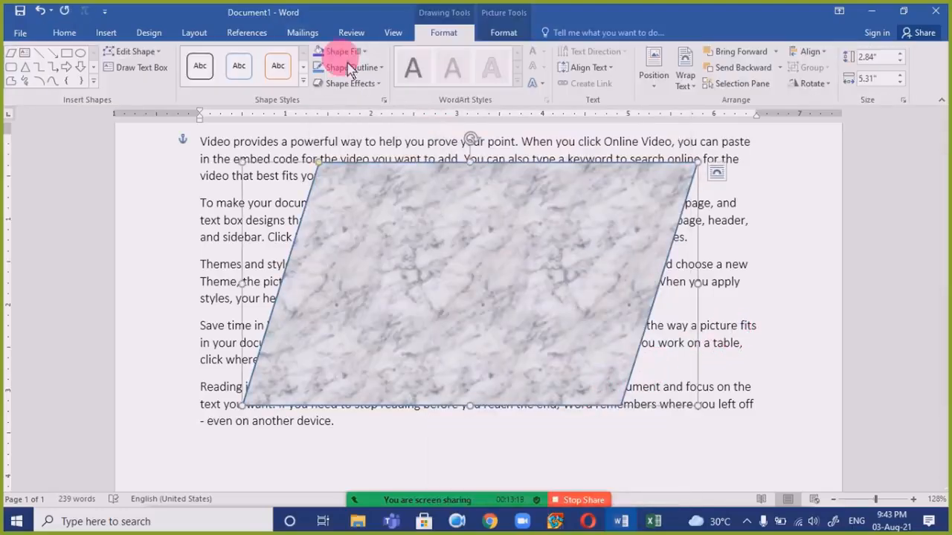
left_click(363, 53)
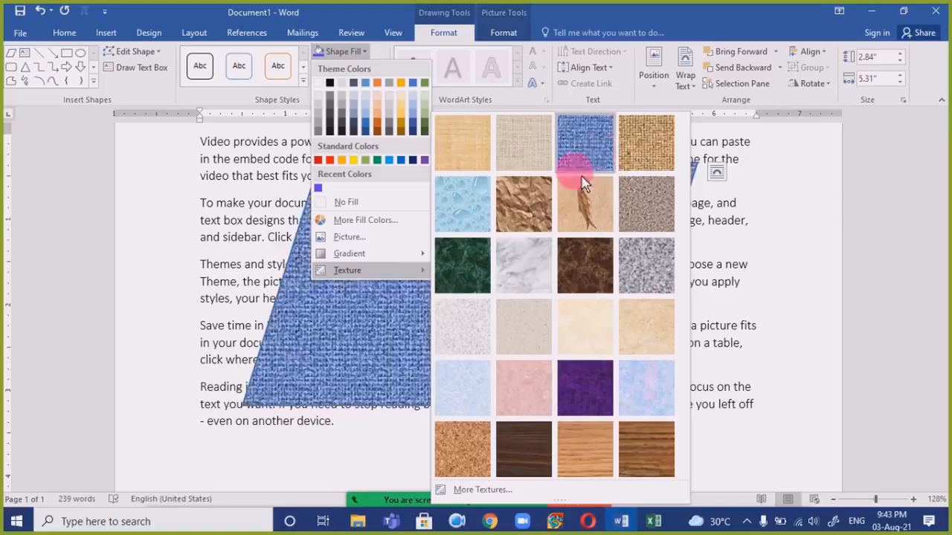
left_click(538, 210)
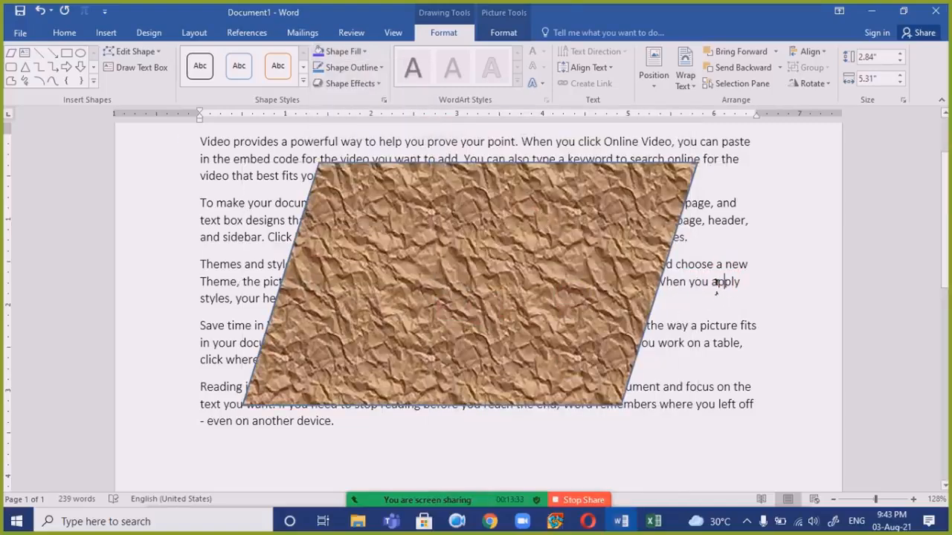
Step: Select the textured parallelogram and delete it from the document
left_click(604, 316)
left_click(604, 316)
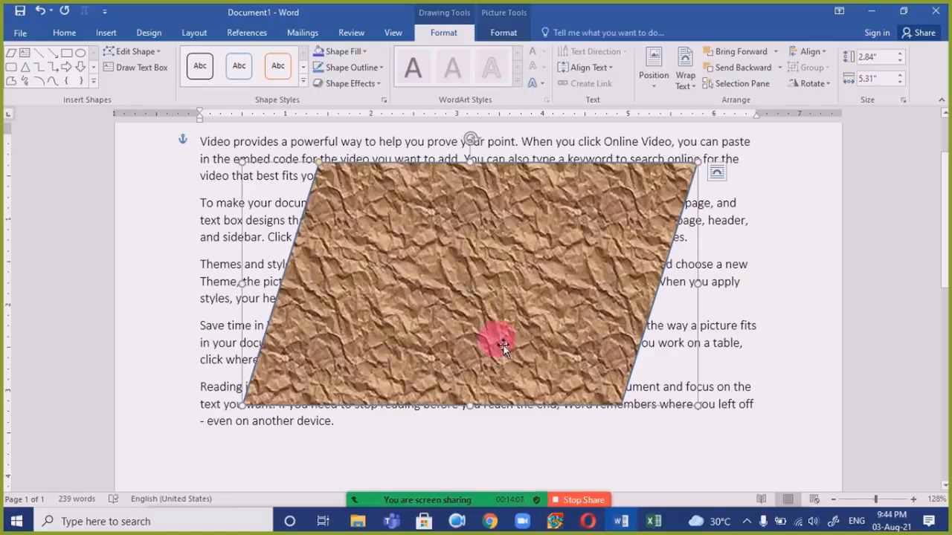
key("Delete")
Step: Switch to the Zoom meeting chat, read the direct messages, and minimize the chat window
mouse_move(439, 458)
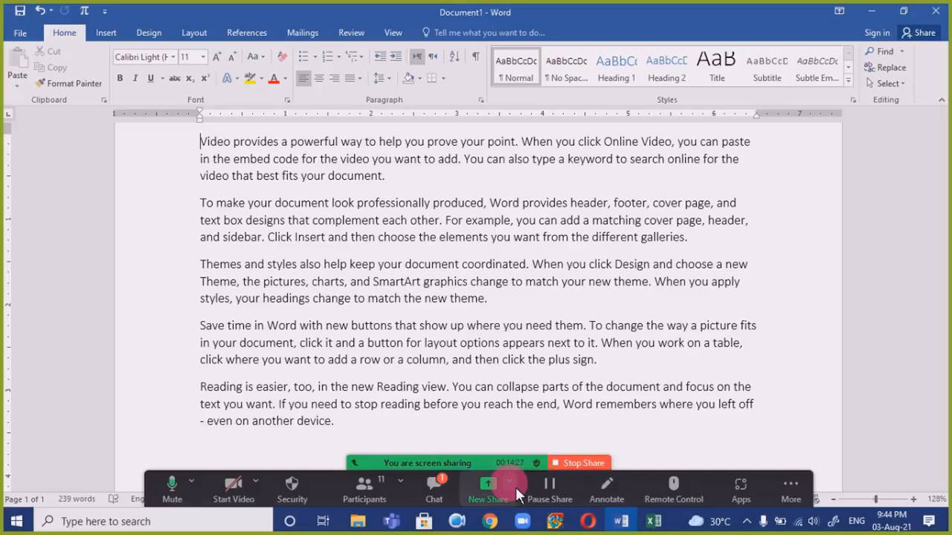
left_click(455, 494)
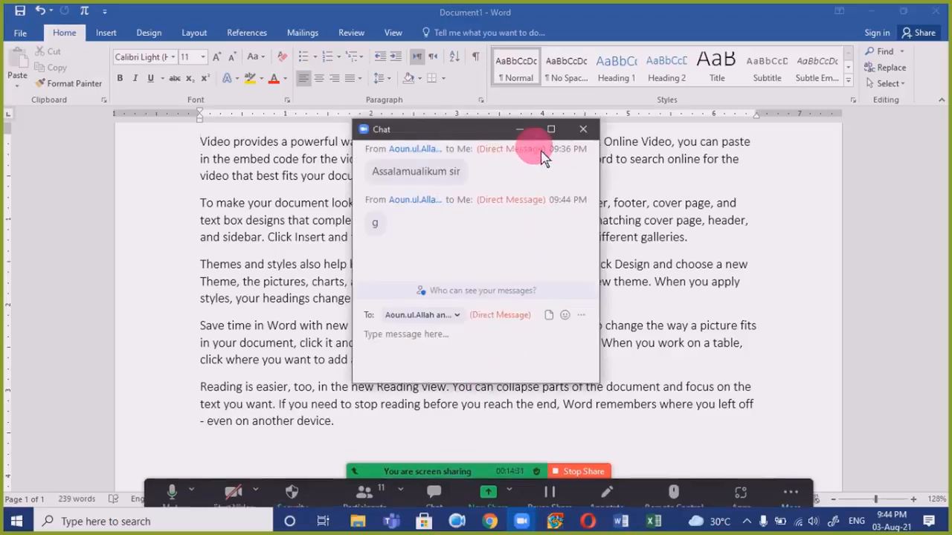
left_click(523, 131)
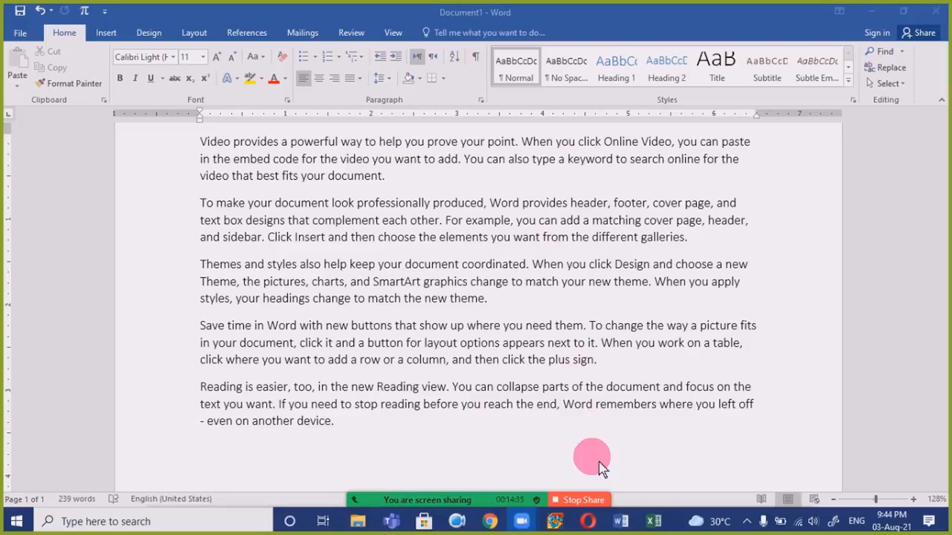
Step: Reopen the Zoom meeting chat, move its window aside, and set the message recipient to Everyone
mouse_move(494, 497)
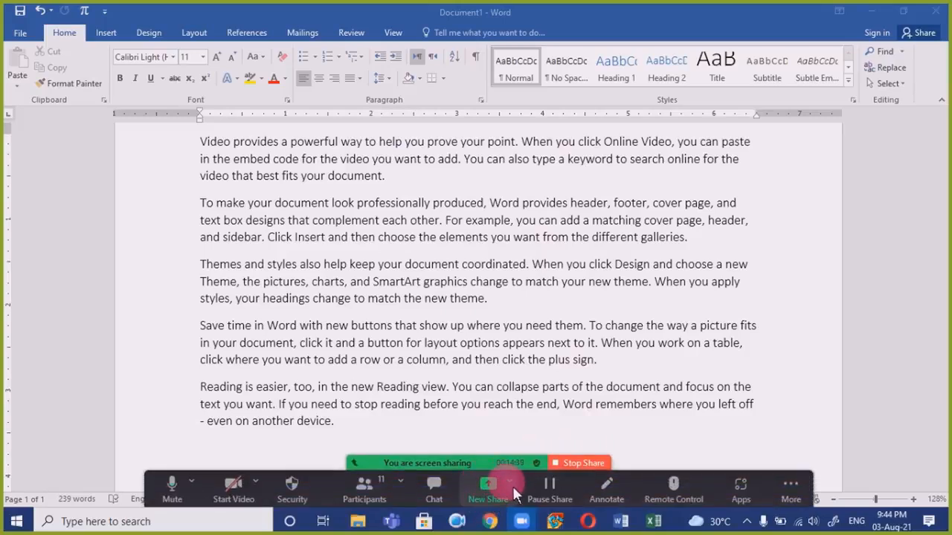
left_click(434, 487)
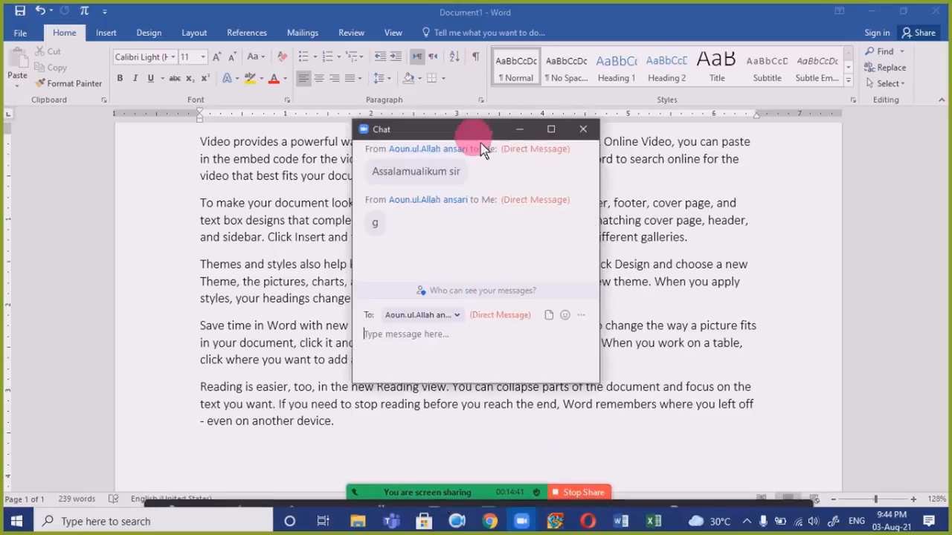
left_click_drag(484, 132, 575, 160)
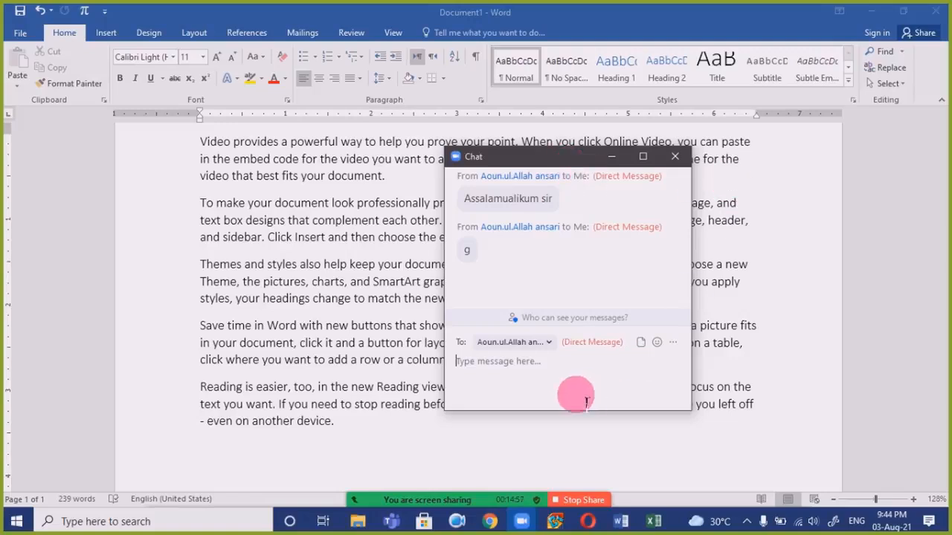
left_click(547, 343)
left_click(571, 170)
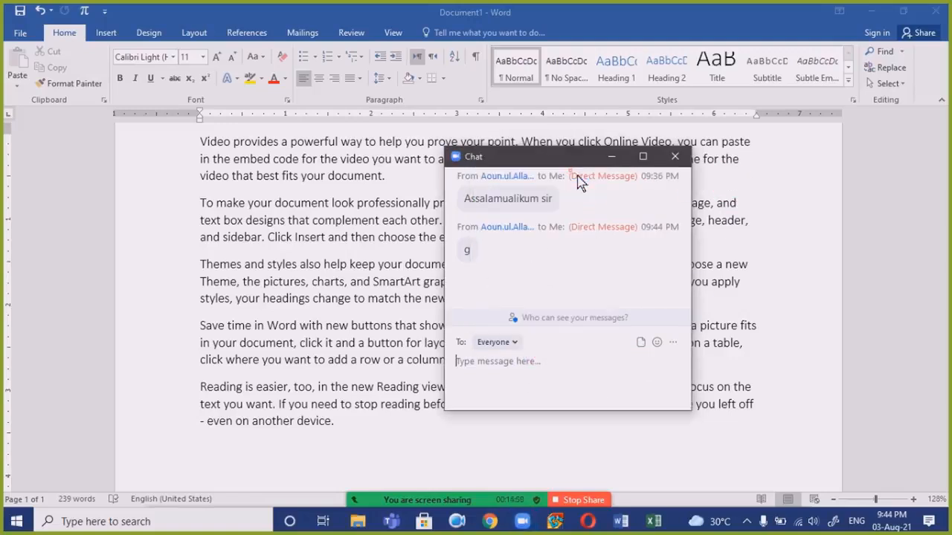
Step: Maximize the chat window, read the participants' replies, and close the chat
left_click_drag(570, 166, 575, 209)
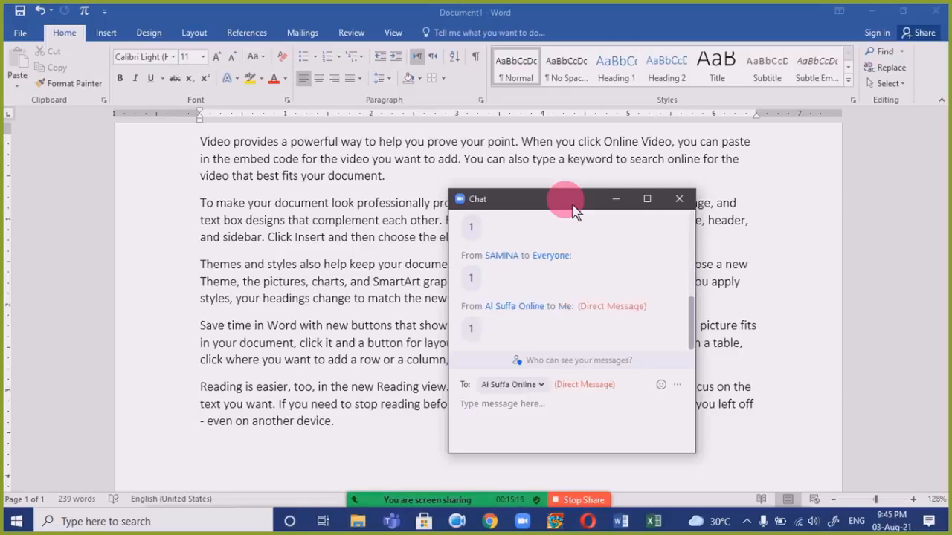
double_click(574, 206)
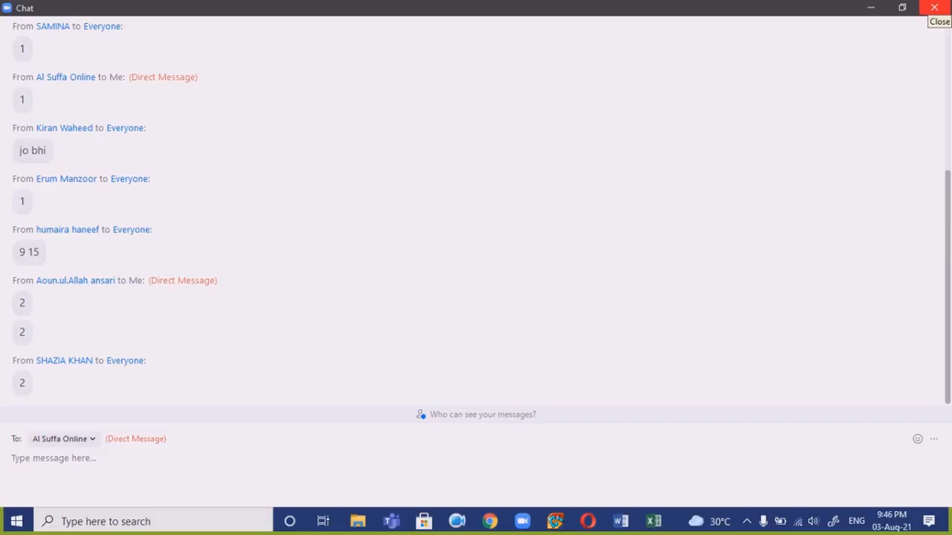
left_click(934, 8)
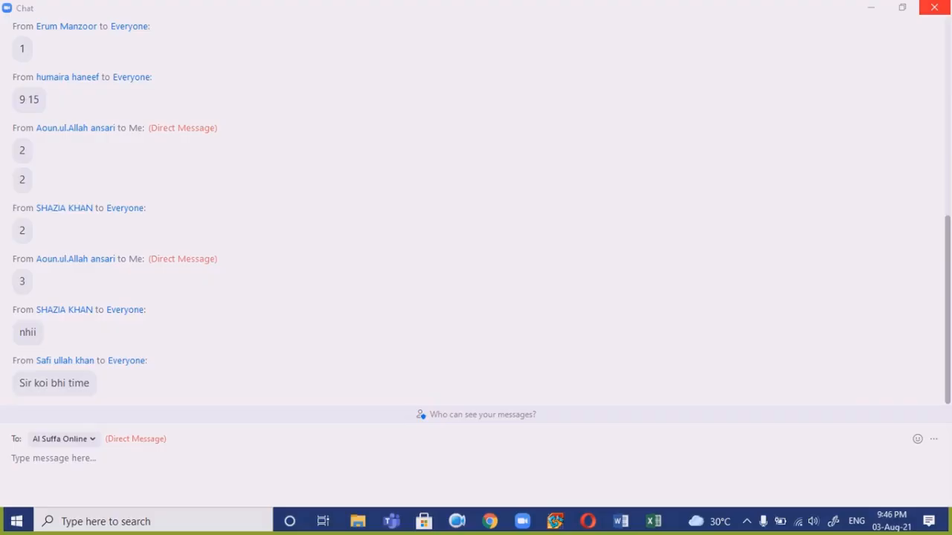
left_click(939, 12)
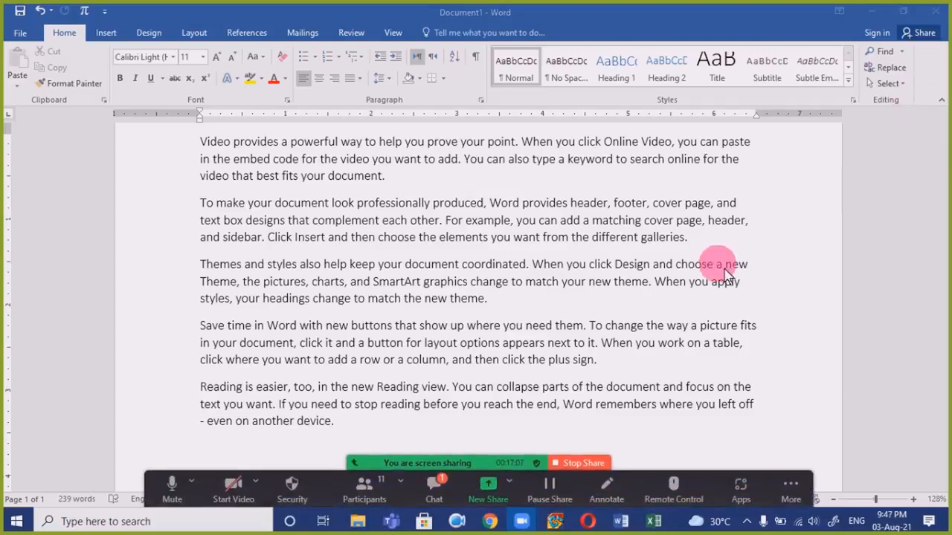
Step: Reopen the meeting chat, read the newest messages, and close it to return to the Word document
left_click(435, 496)
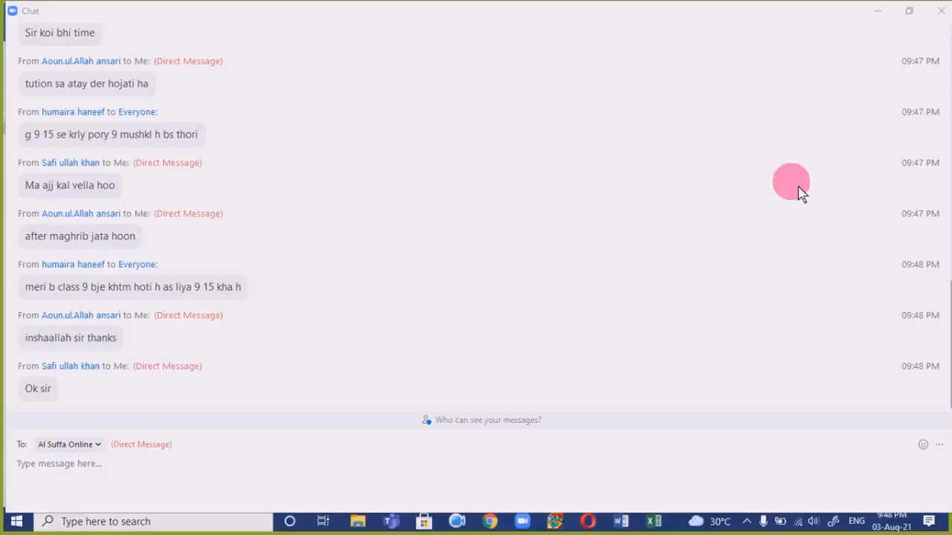
left_click(945, 15)
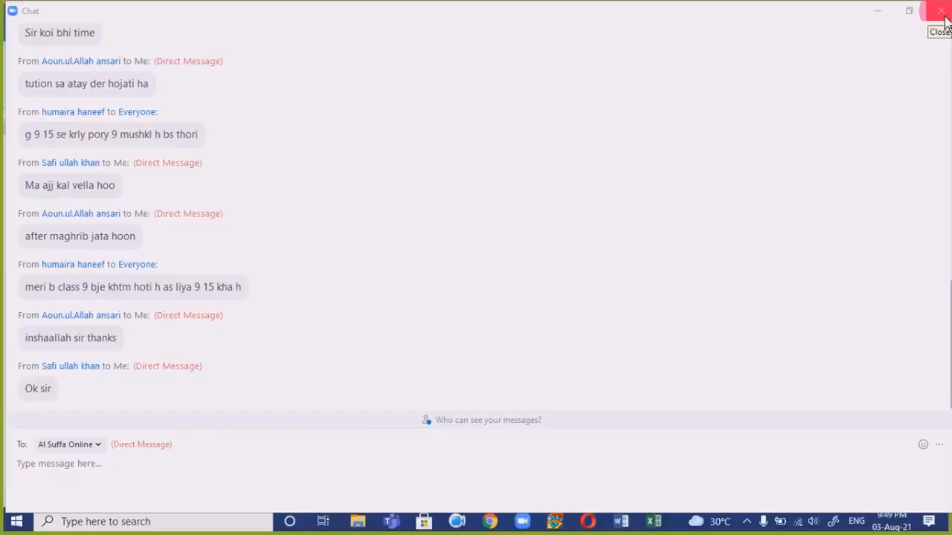
left_click(938, 13)
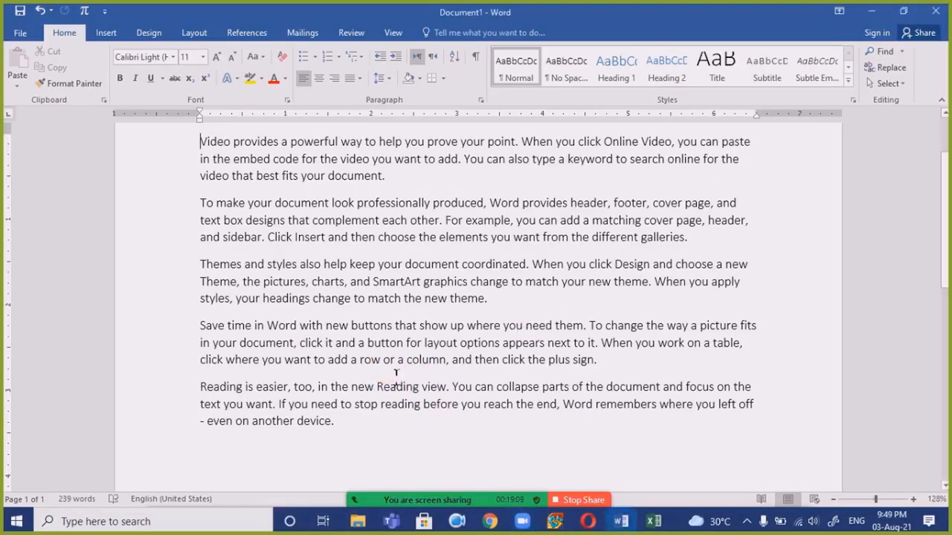
Step: Reduce the page's top margin so the first paragraph sits closer to the page's upper edge
scroll(212, 327, "up", 2)
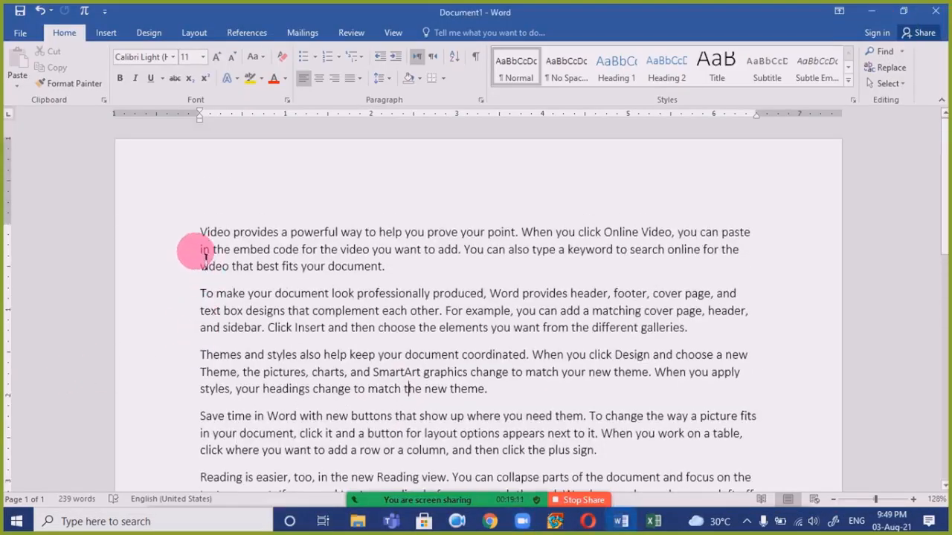
left_click_drag(17, 234, 17, 189)
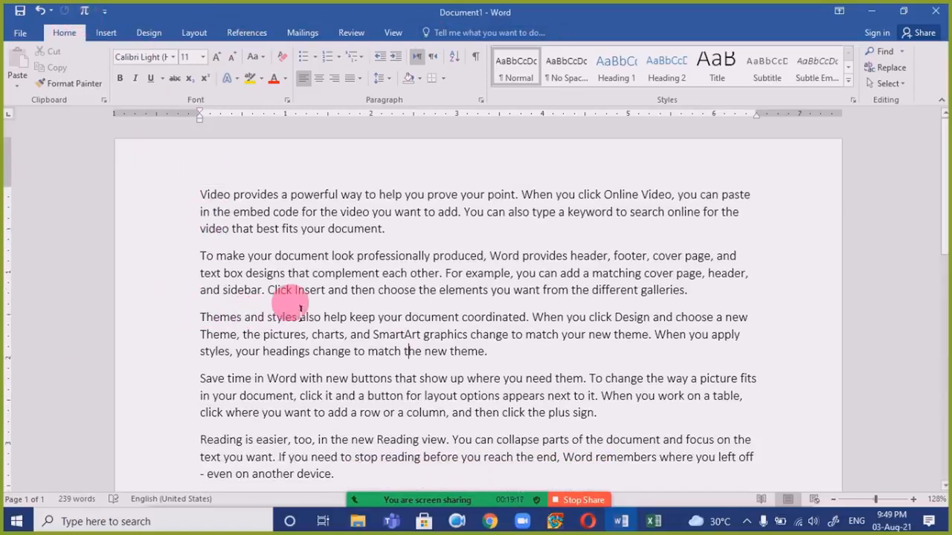
Step: Draw a frame shape about 4.33" wide and 2.55" high over the sample paragraphs, and delete it
left_click(107, 34)
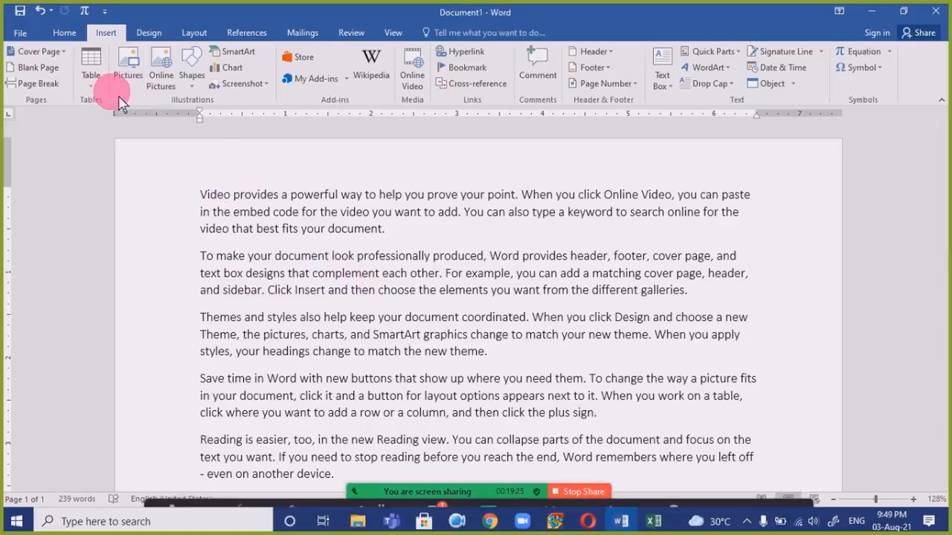
left_click(195, 83)
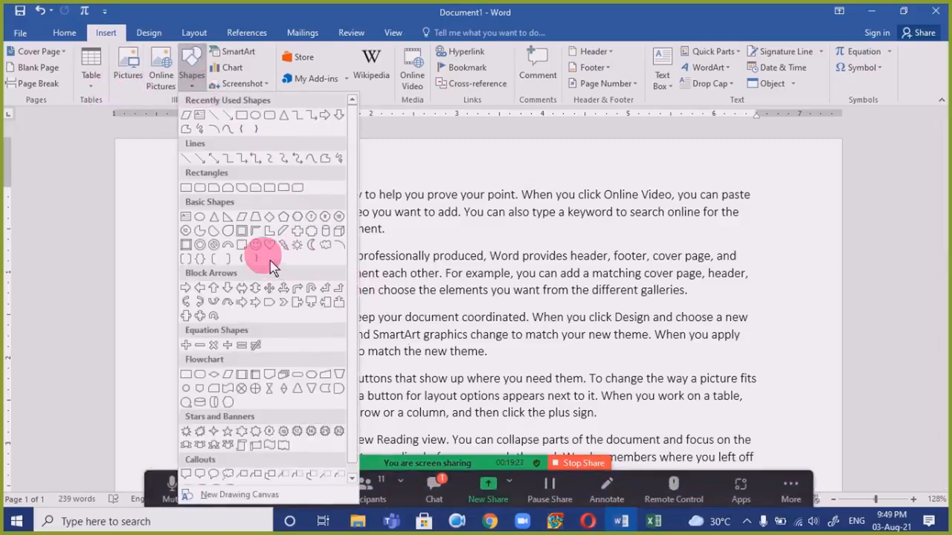
left_click(242, 231)
mouse_move(266, 205)
left_mouse_down()
mouse_move(367, 332)
mouse_move(557, 455)
mouse_move(638, 424)
left_mouse_up()
left_click(426, 300)
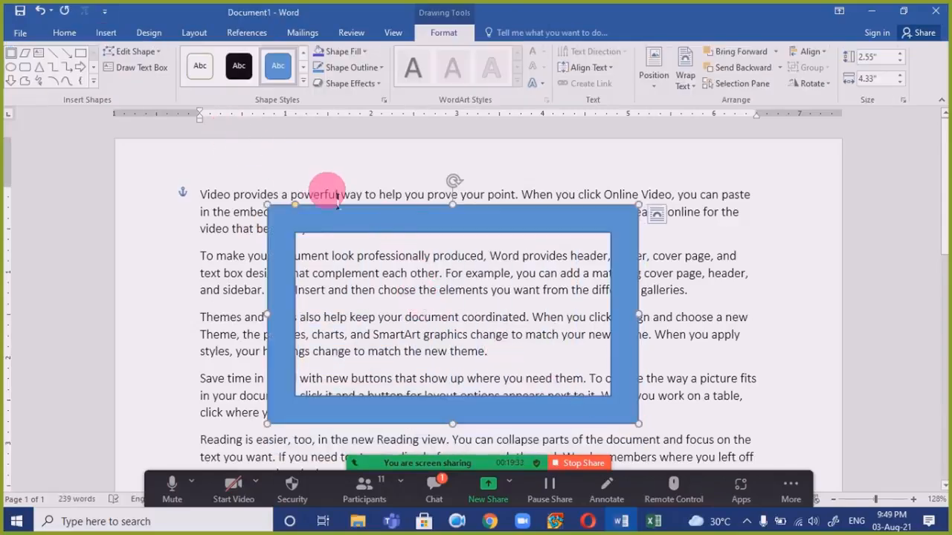
key("Delete")
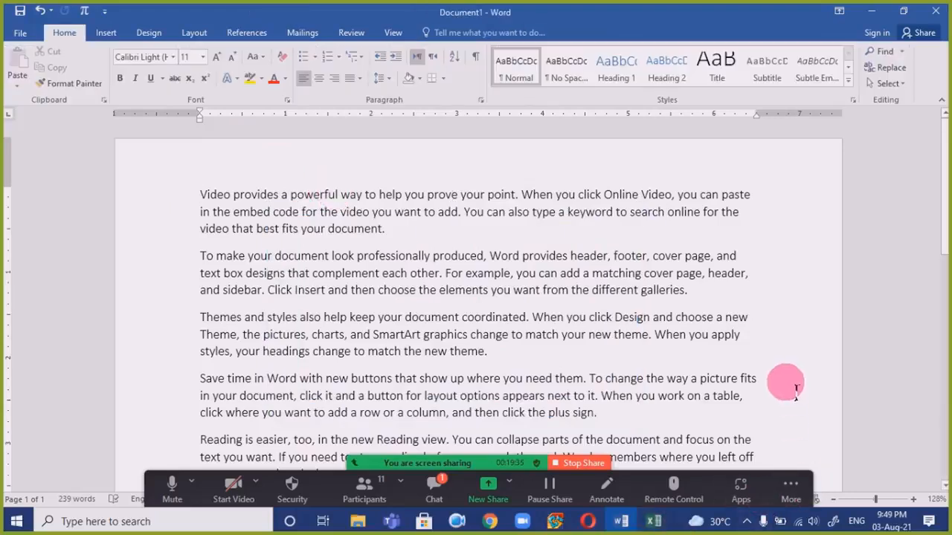
Step: Open the meeting chat, read the newest messages, and close the chat and the Microsoft Store window to return to the document
left_click(799, 492)
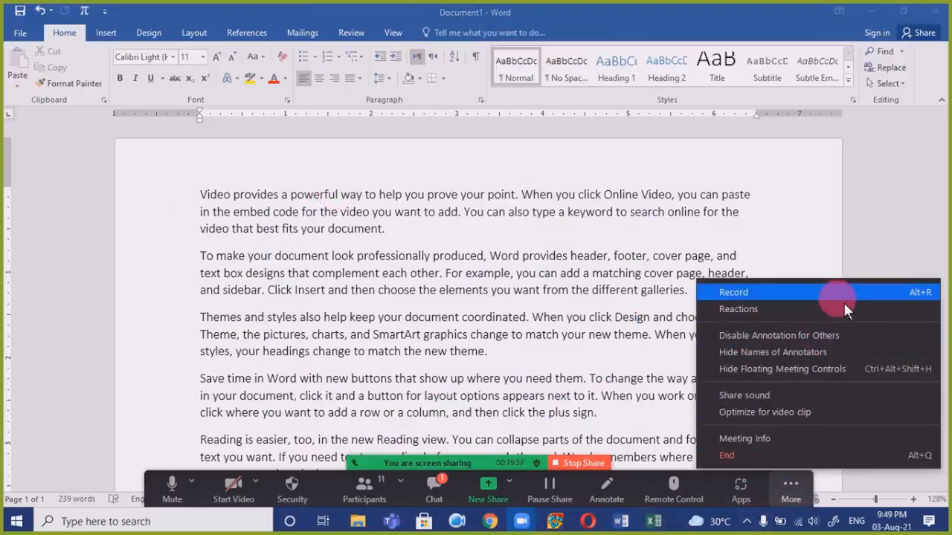
left_click(641, 413)
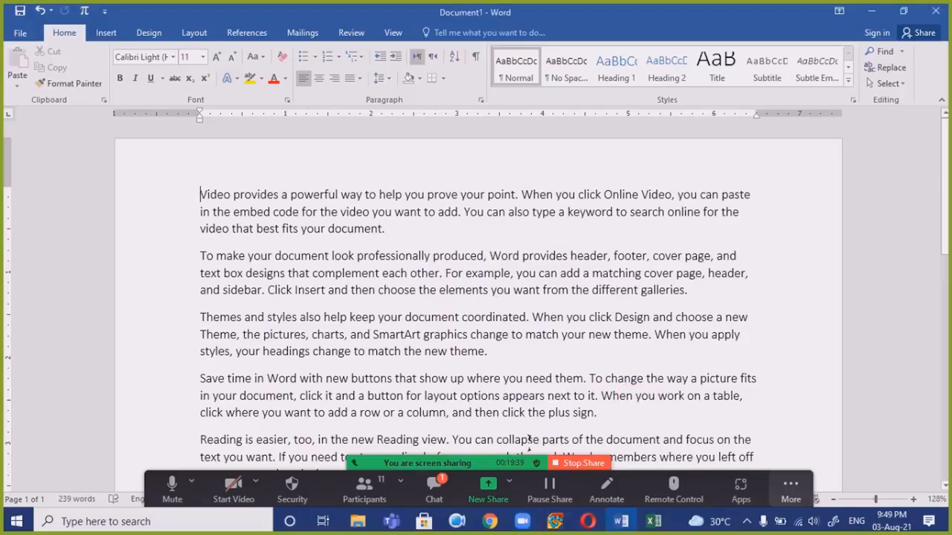
left_click(447, 499)
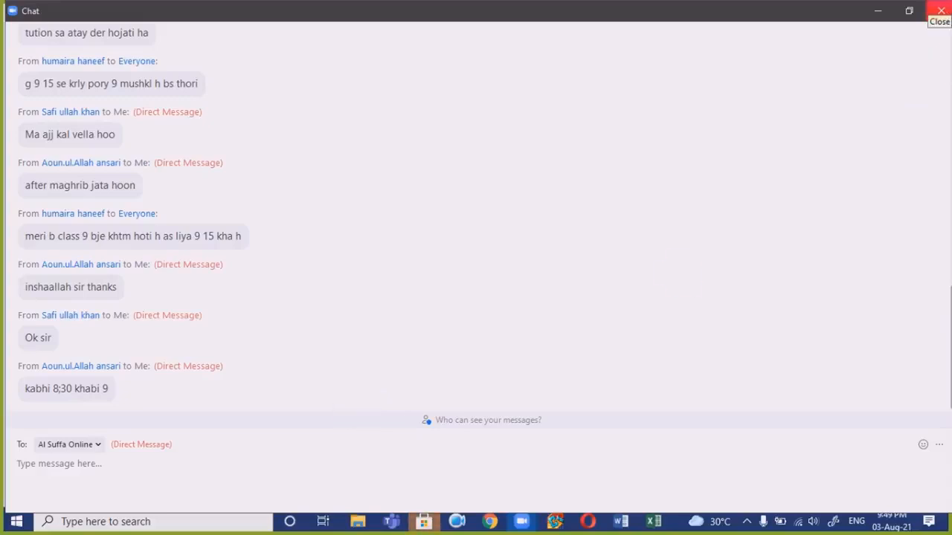
left_click(948, 7)
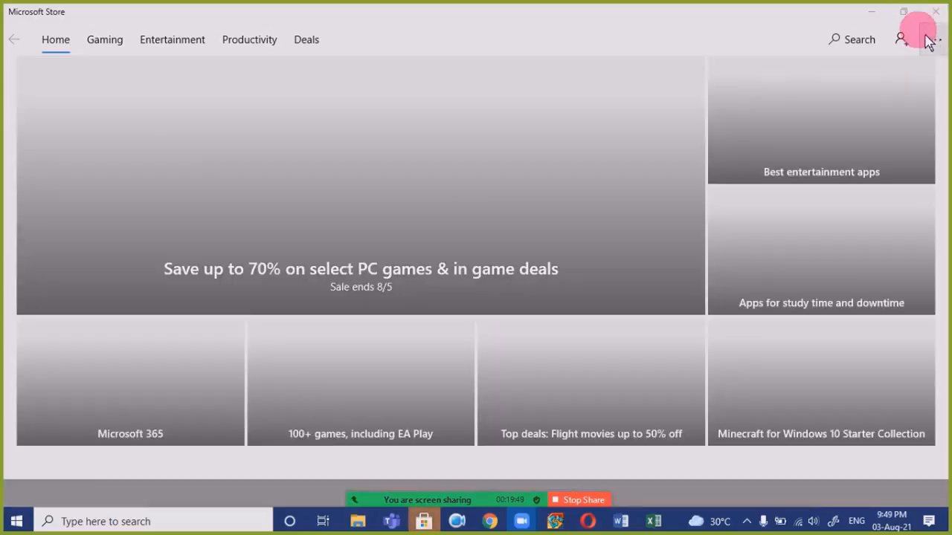
left_click(935, 10)
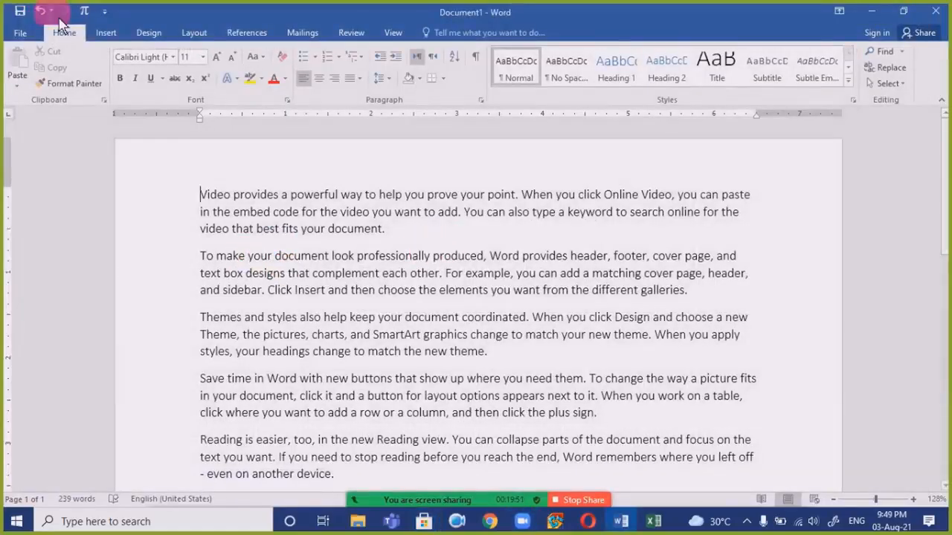
Step: Draw a snip same side corner rectangle about 4.43" wide and 2.05" high over the paragraphs, and deepen its two upper corner cuts
left_click(105, 33)
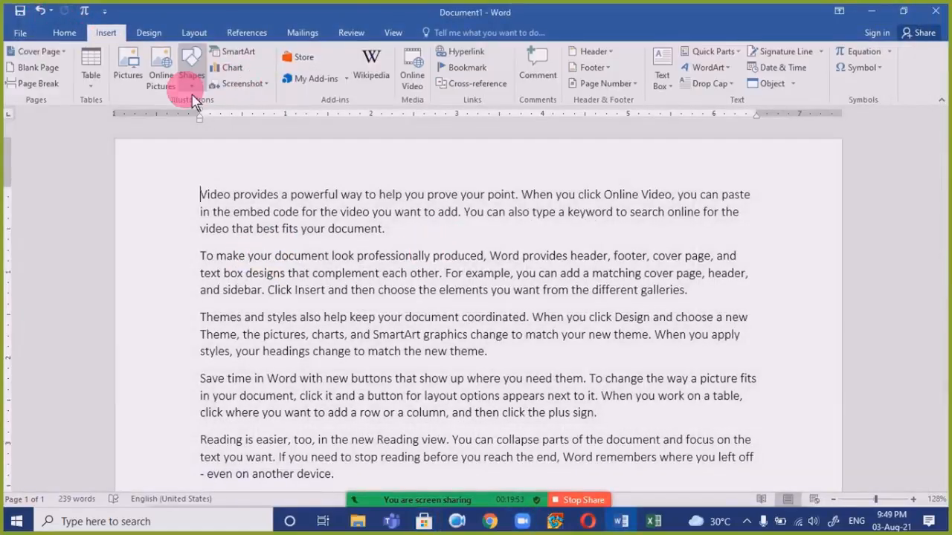
left_click(195, 88)
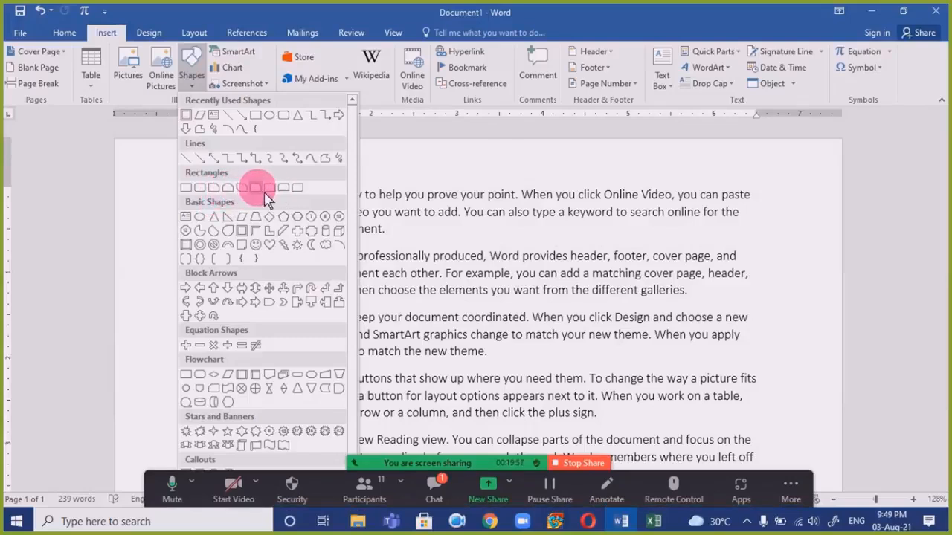
left_click(228, 188)
mouse_move(266, 229)
left_mouse_down()
mouse_move(339, 322)
mouse_move(464, 348)
mouse_move(654, 416)
mouse_move(646, 405)
left_mouse_up()
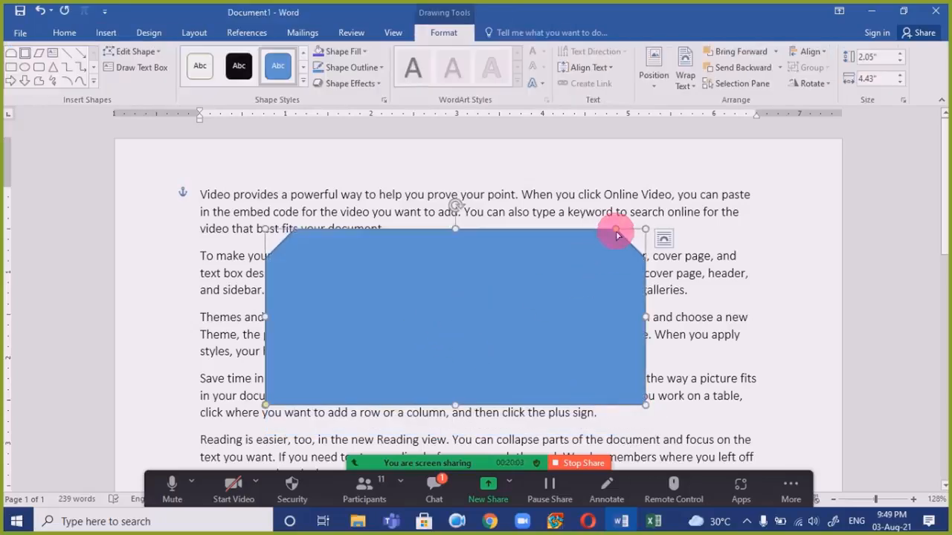
left_click_drag(616, 233, 573, 264)
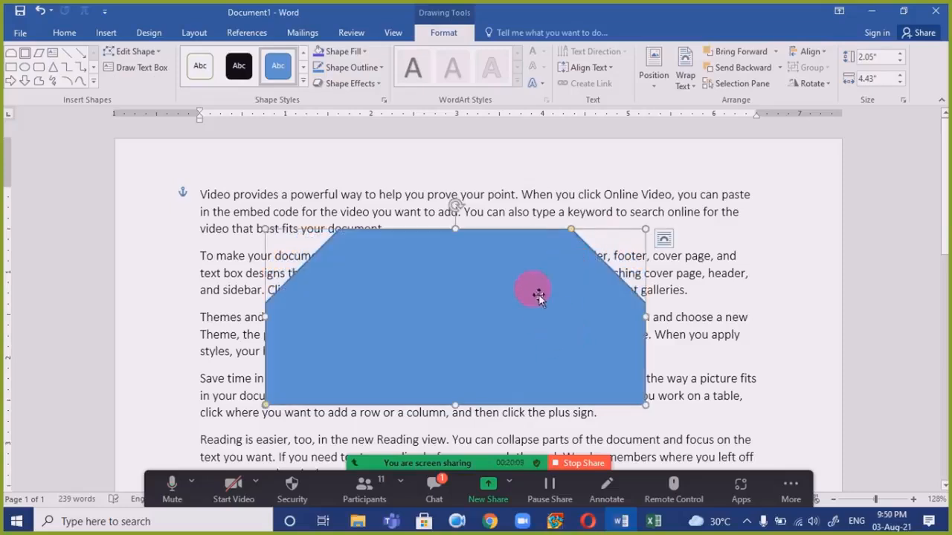
left_click_drag(574, 231, 580, 230)
Step: Read the latest meeting chat messages, look through the full participants list, and return to the Word document
left_click(435, 487)
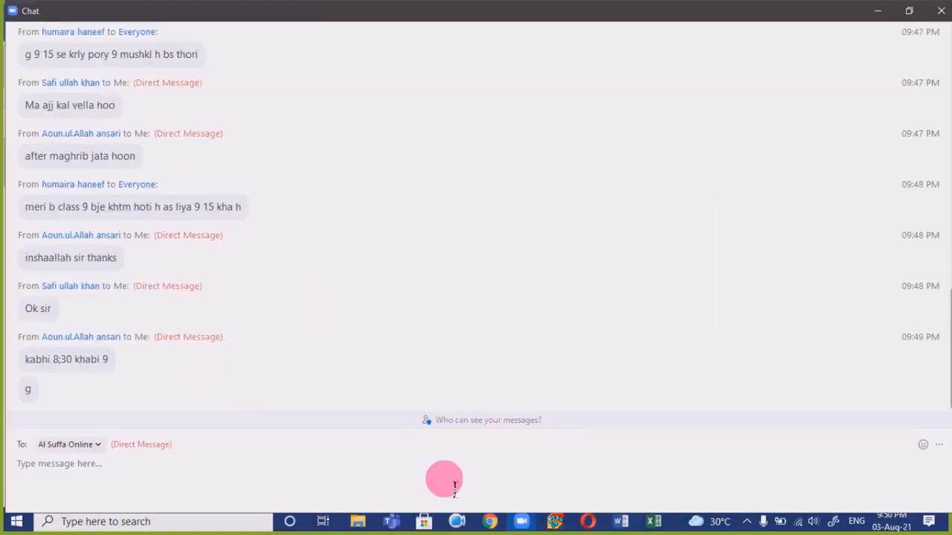
left_click(941, 10)
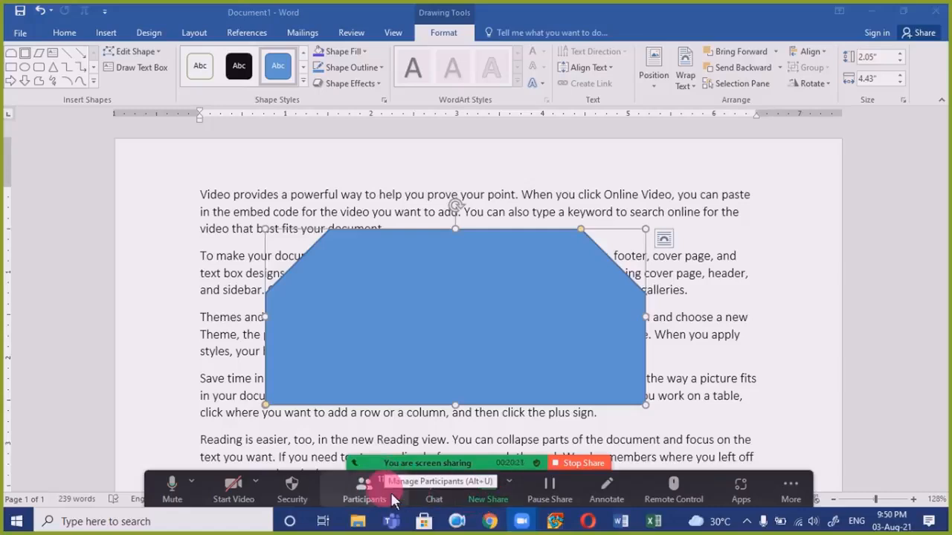
left_click(390, 499)
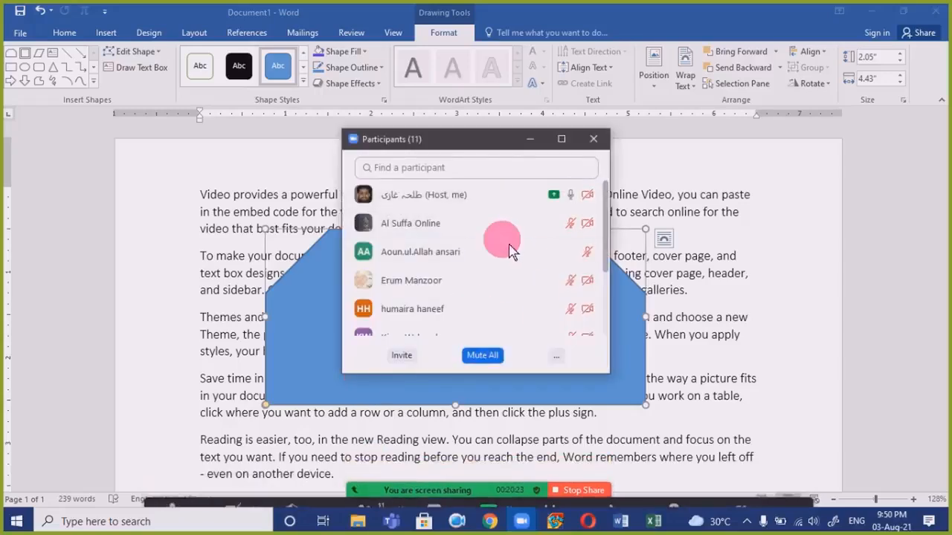
scroll(513, 260, "down", 1)
scroll(515, 269, "down", 3)
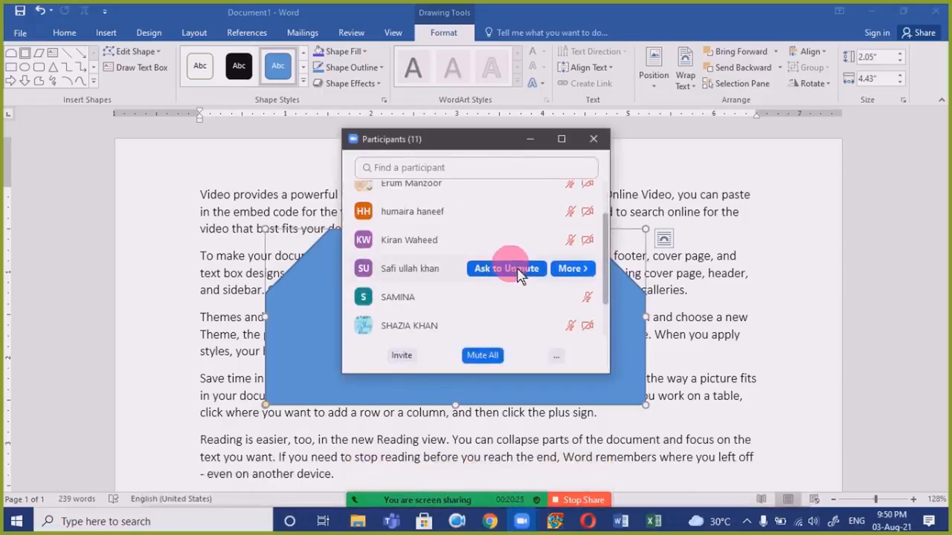
scroll(520, 275, "down", 2)
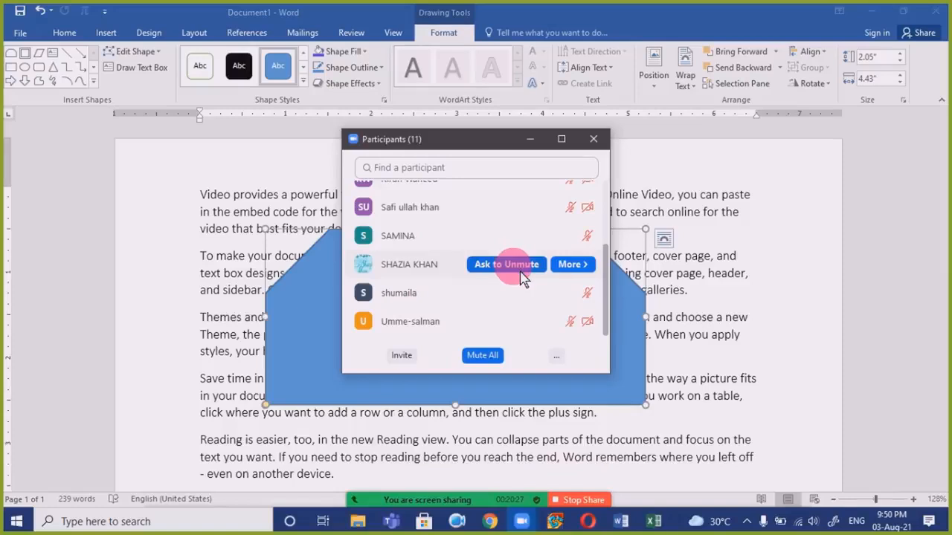
scroll(520, 277, "up", 5)
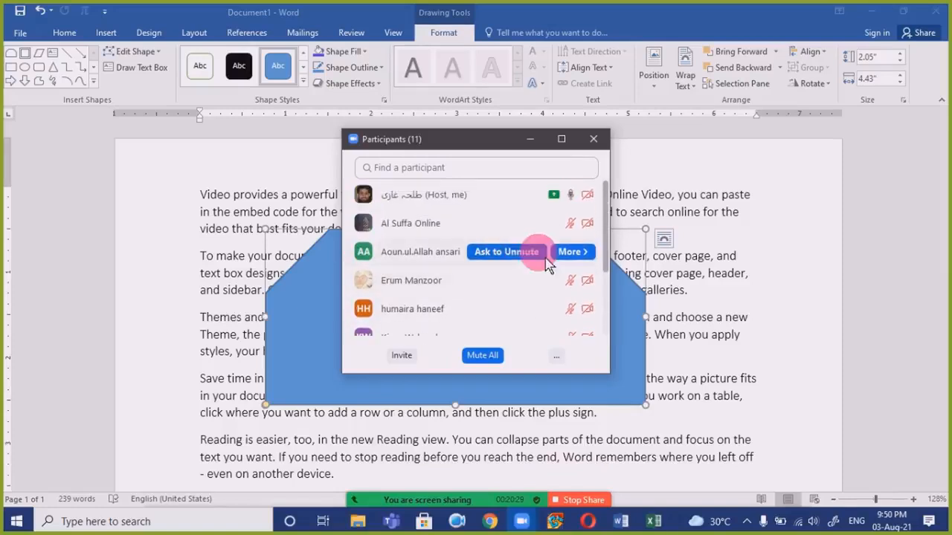
left_click(593, 138)
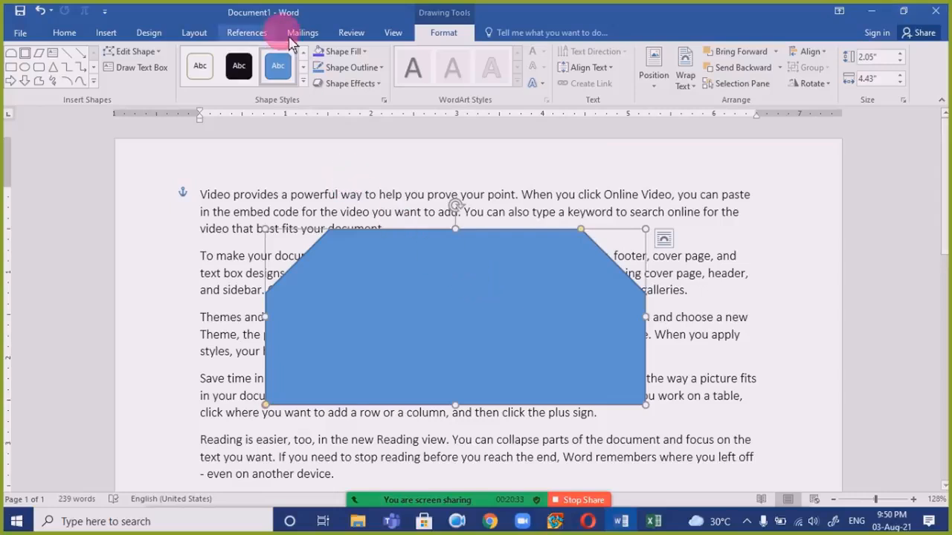
Step: Give the snipped rectangle a standard red outline with a weight of 4½ pt
left_click(366, 67)
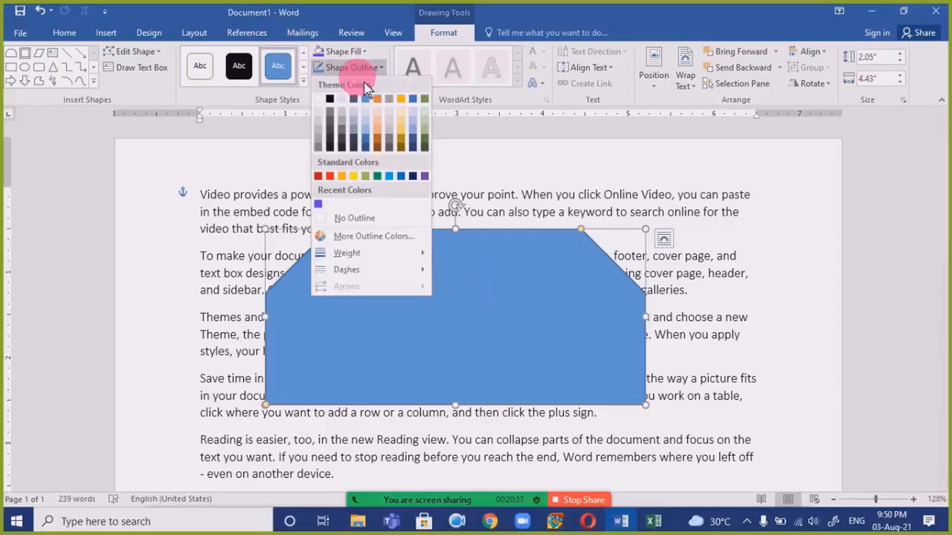
left_click(533, 365)
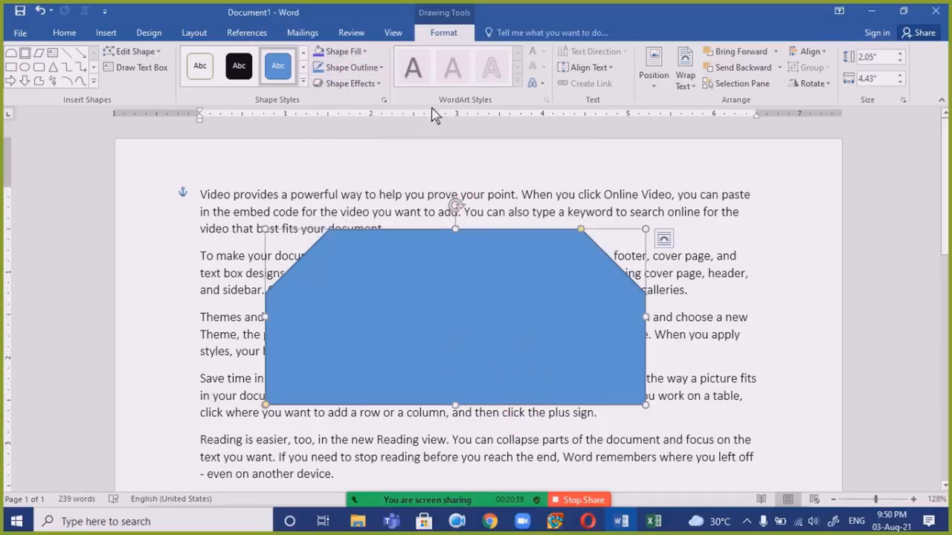
left_click(343, 51)
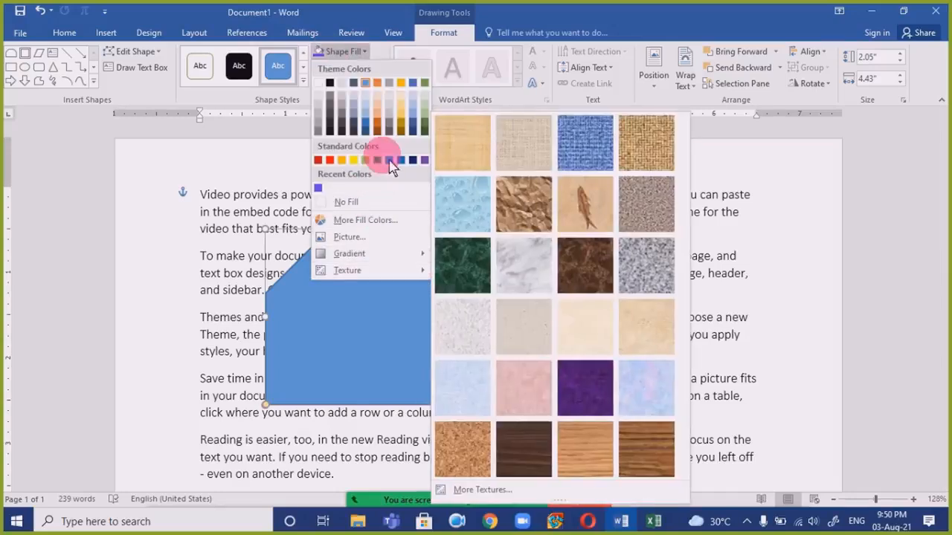
left_click(349, 55)
left_click(344, 68)
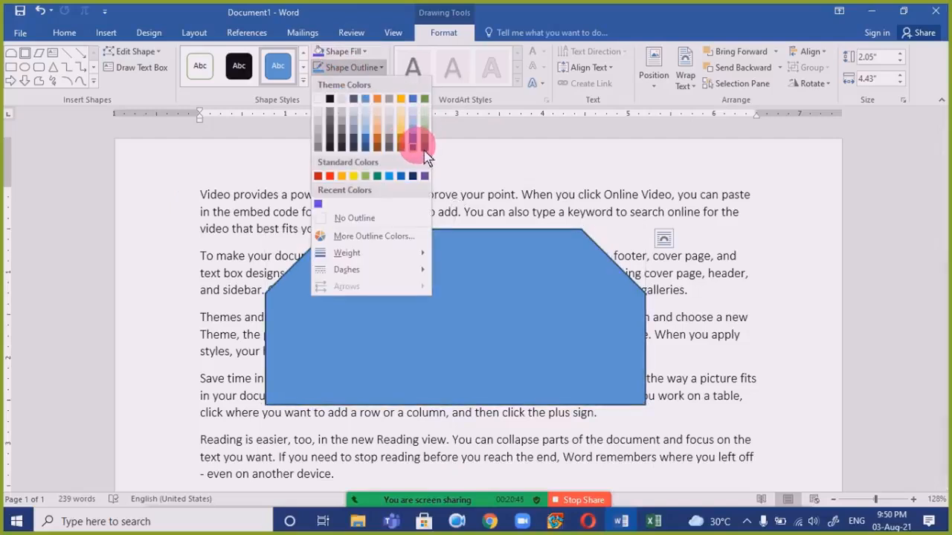
left_click(333, 177)
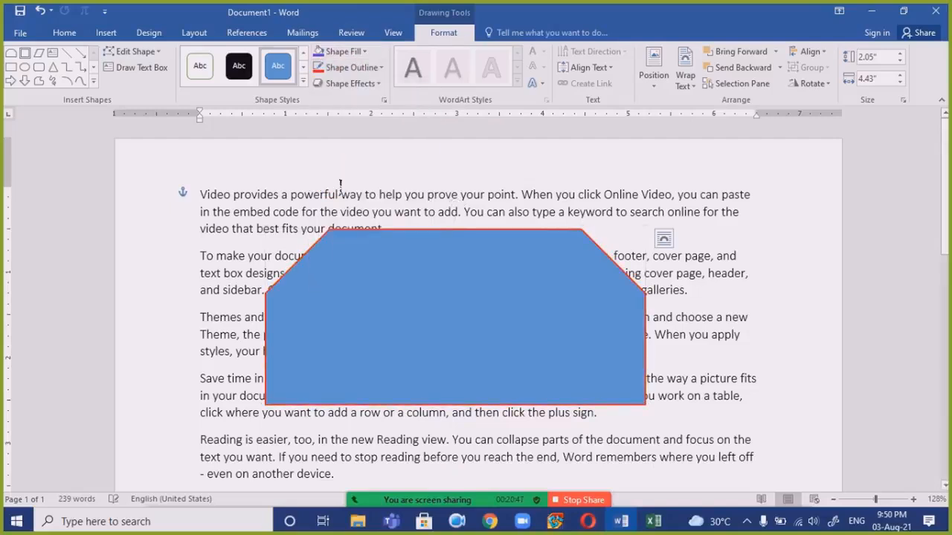
left_click(346, 67)
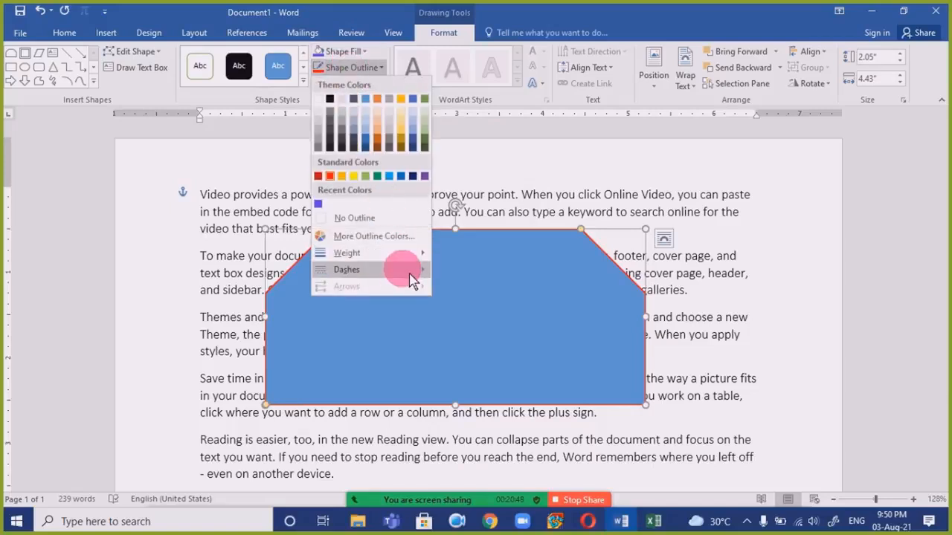
left_click(421, 253)
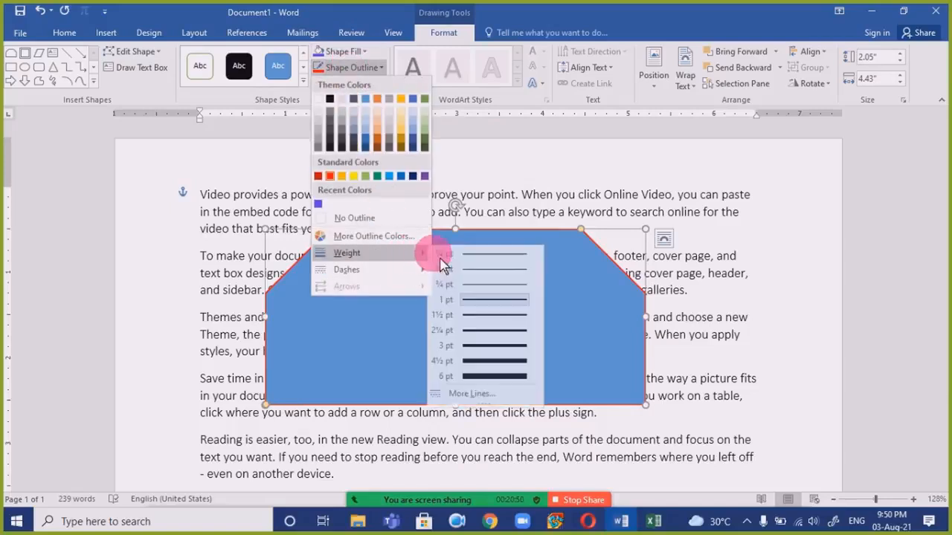
left_click(500, 361)
left_click(398, 273)
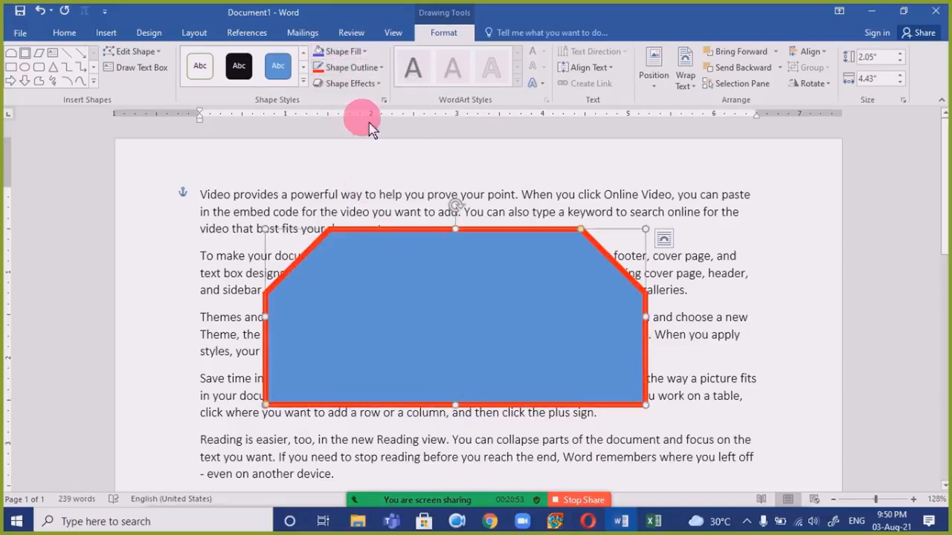
Step: Apply a Perspective 3-D rotation effect to the red-outlined snipped rectangle, and delete the shape
left_click(372, 83)
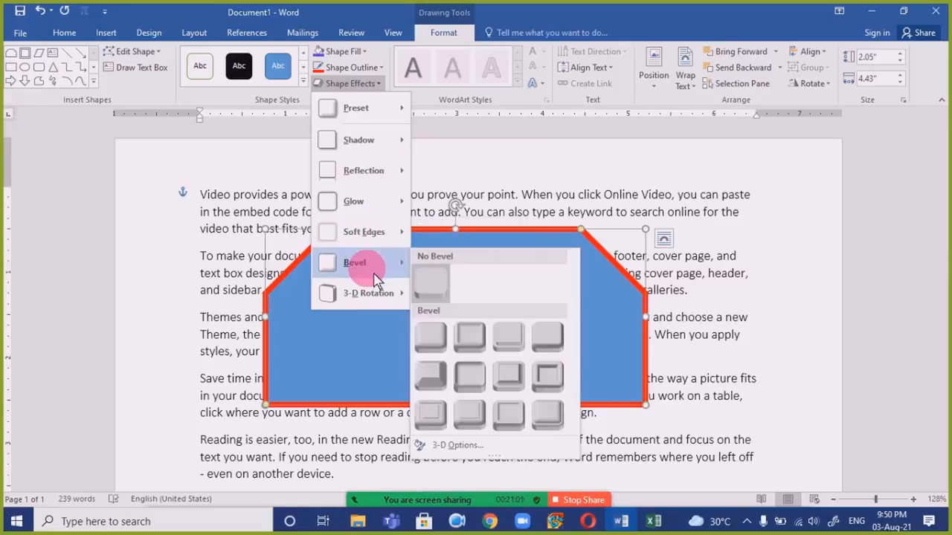
mouse_move(378, 310)
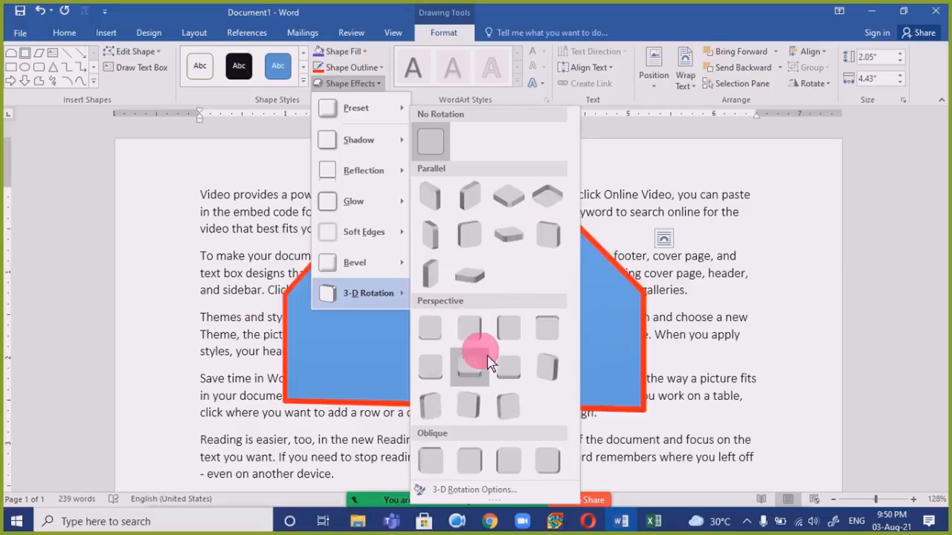
left_click(556, 376)
left_click(710, 339)
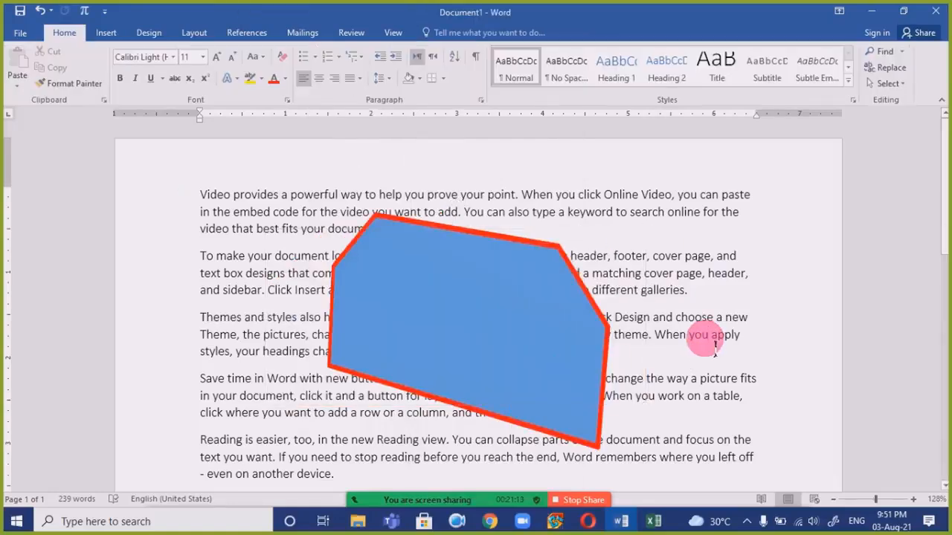
left_click(437, 290)
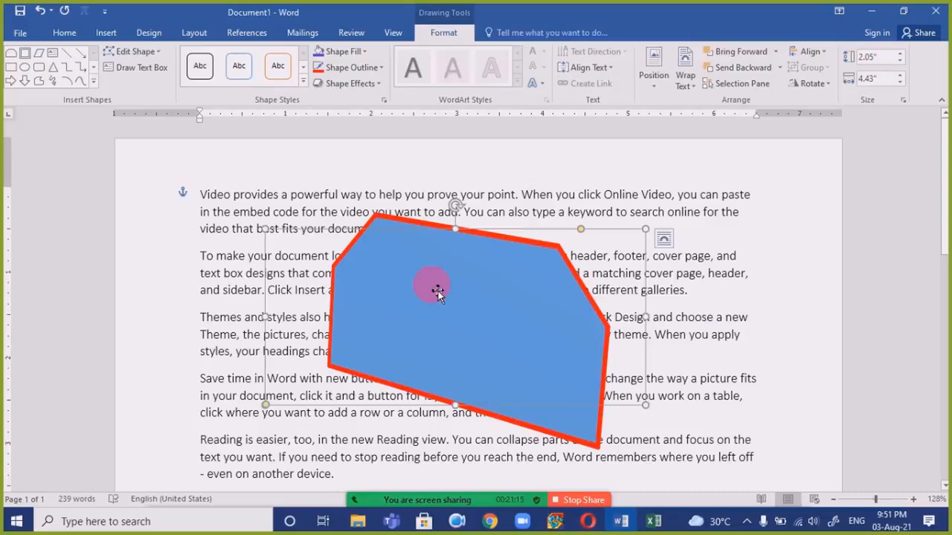
key("Delete")
Step: Draw a striped right block arrow about 5.18" wide and 2.02" high over the sample paragraphs
left_click(106, 37)
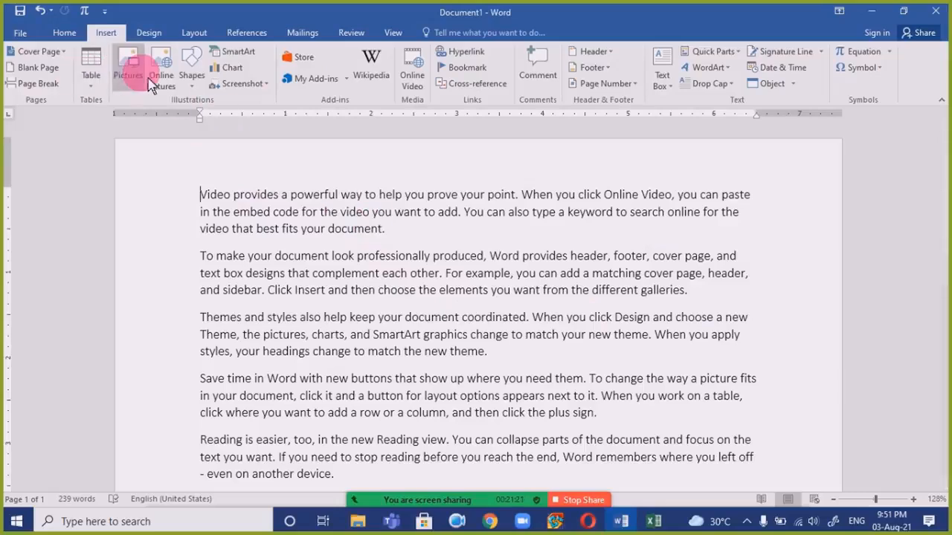
left_click(191, 71)
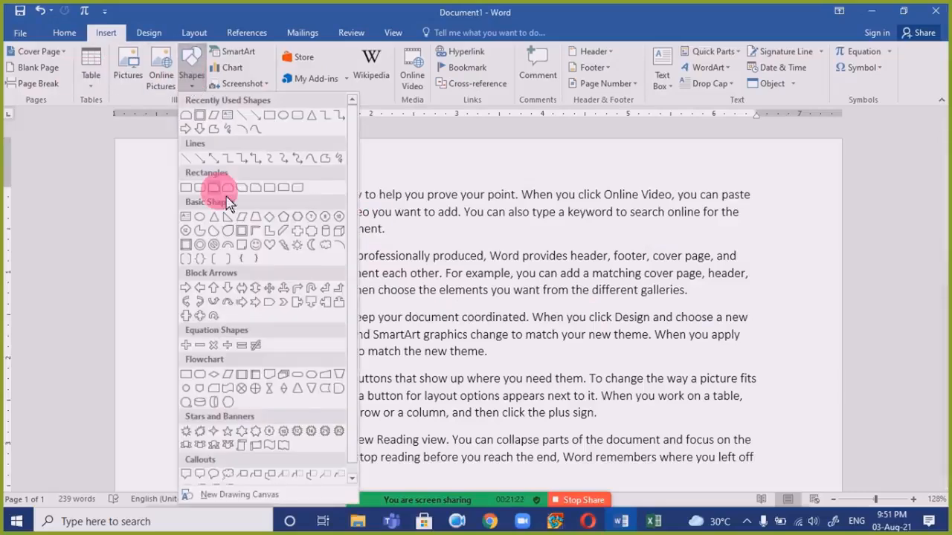
left_click(255, 301)
mouse_move(244, 234)
left_mouse_down()
mouse_move(471, 395)
mouse_move(545, 375)
mouse_move(699, 417)
left_mouse_up()
left_click(538, 367)
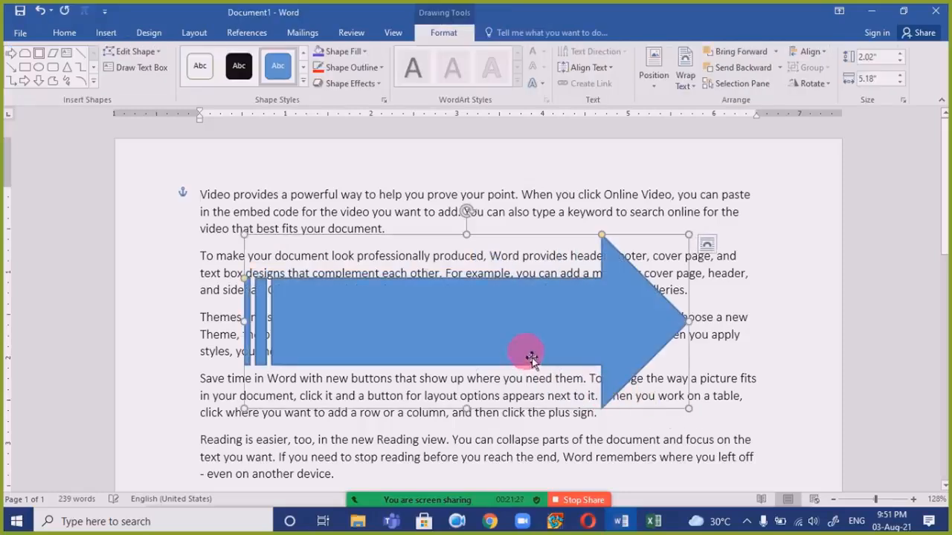
Step: Add the sample text "Kj hlxjhdkjshkjsh jh skjlkjx lzjx lkzj xjzkh jz hxkjz hzxjh zljx hzlh" inside the striped arrow
right_click(525, 339)
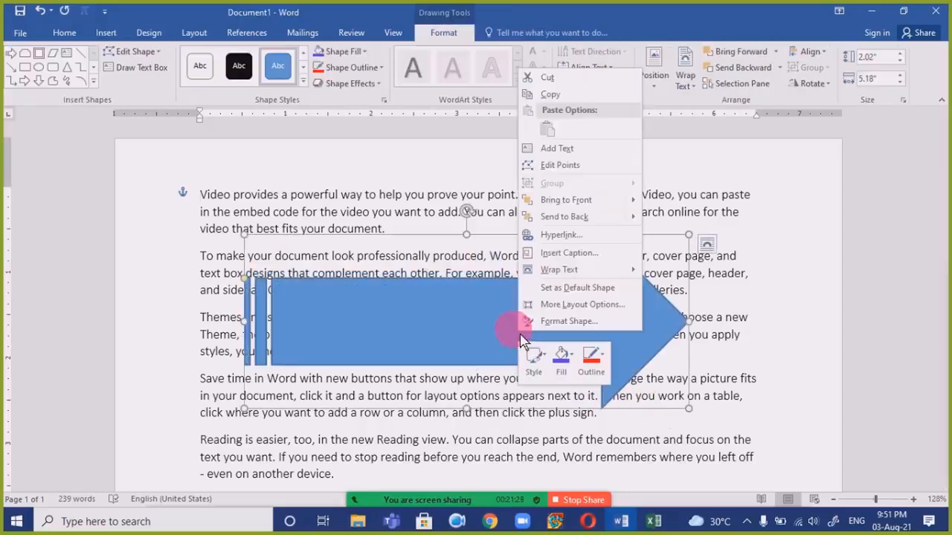
left_click(604, 149)
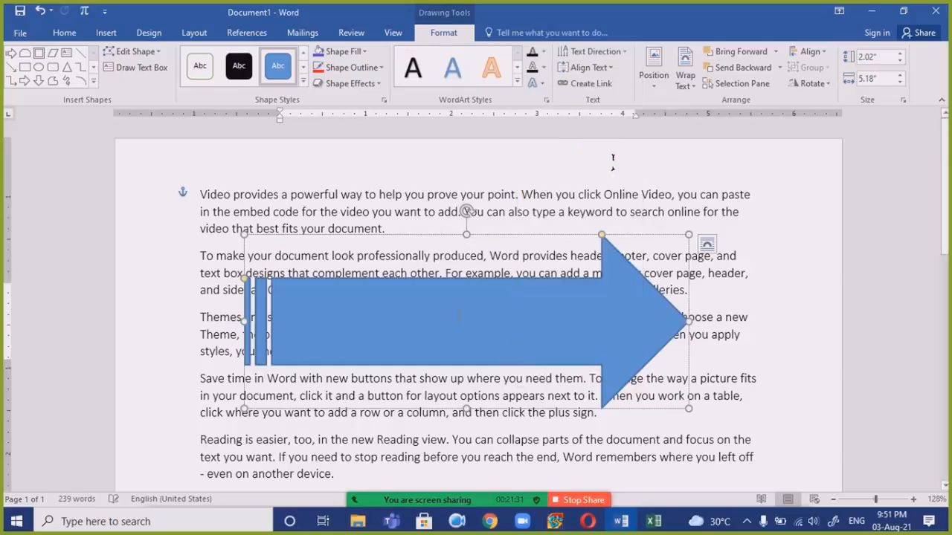
left_click(580, 319)
type("Kj hlxjh")
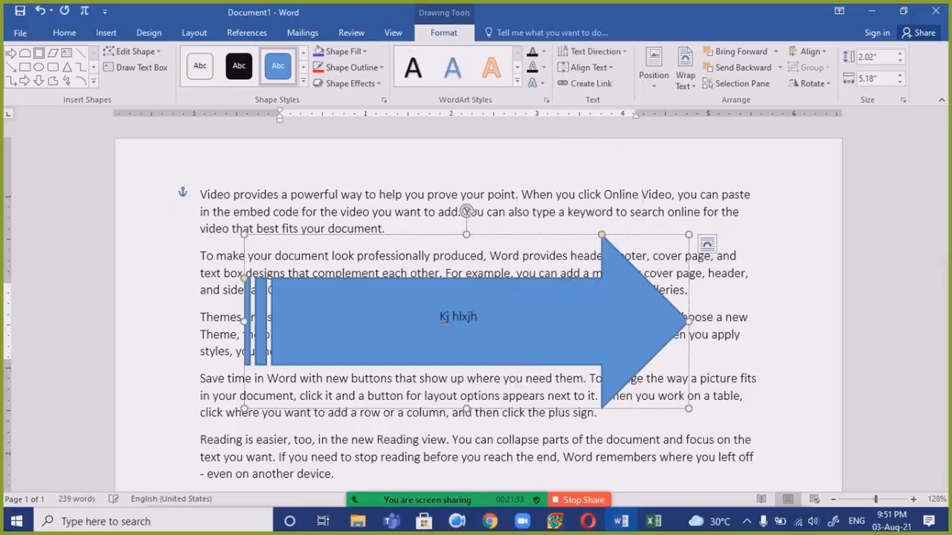
type("dkjshkjsh jh skjlkjx lzjx lkzj xjzkh jz hxkjz  hzxjh zljx hzlh")
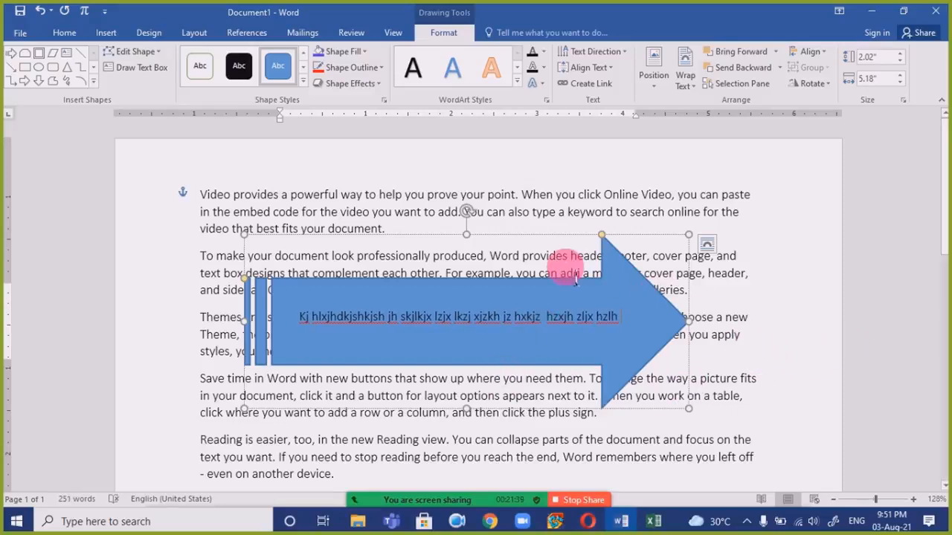
Step: Reshape the striped arrow over the sample paragraphs with a slightly longer arrowhead and a slightly thinner shaft
left_click_drag(602, 240, 546, 275)
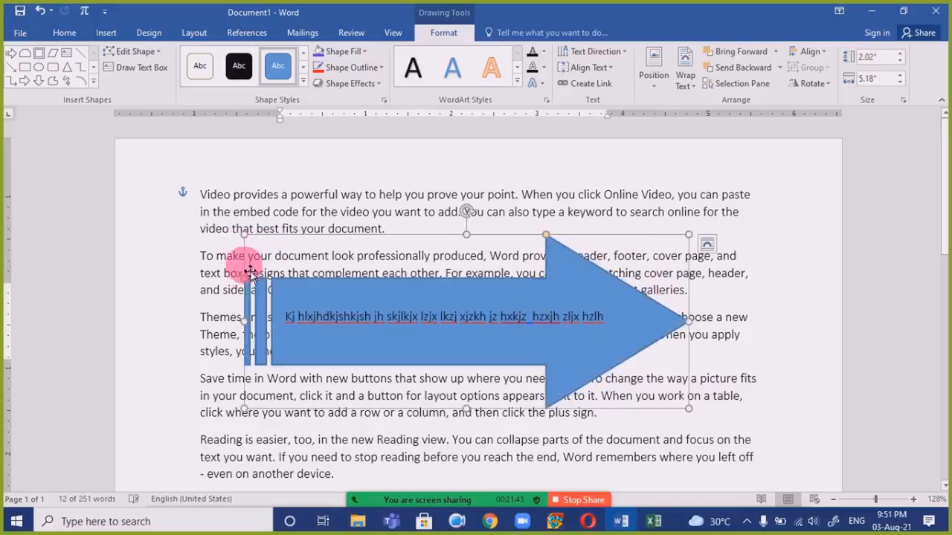
left_click_drag(248, 283, 277, 320)
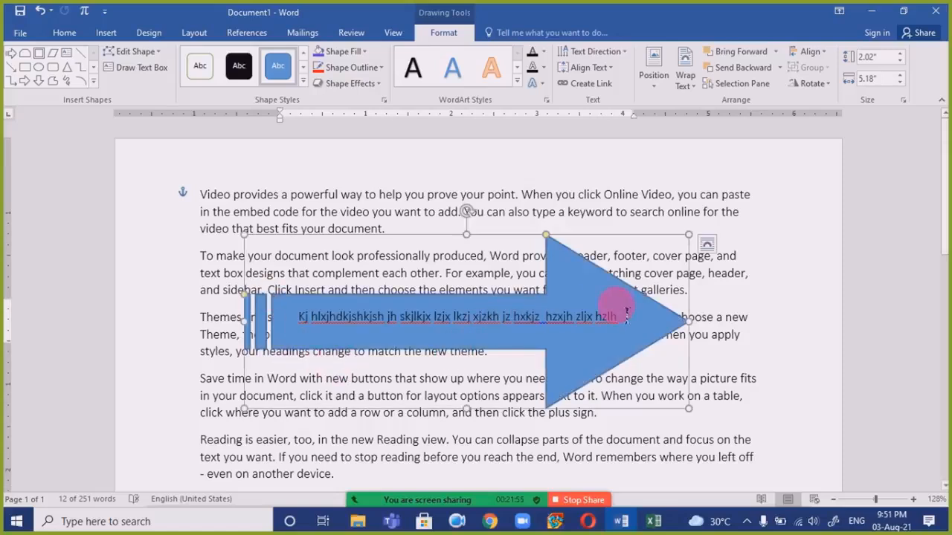
left_click_drag(548, 238, 587, 242)
left_click_drag(247, 299, 247, 290)
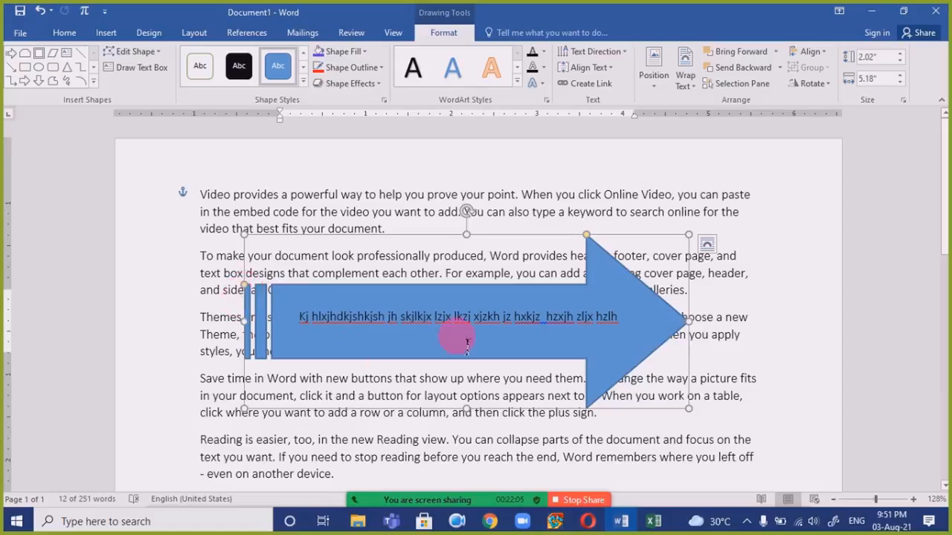
left_click_drag(638, 335, 394, 320)
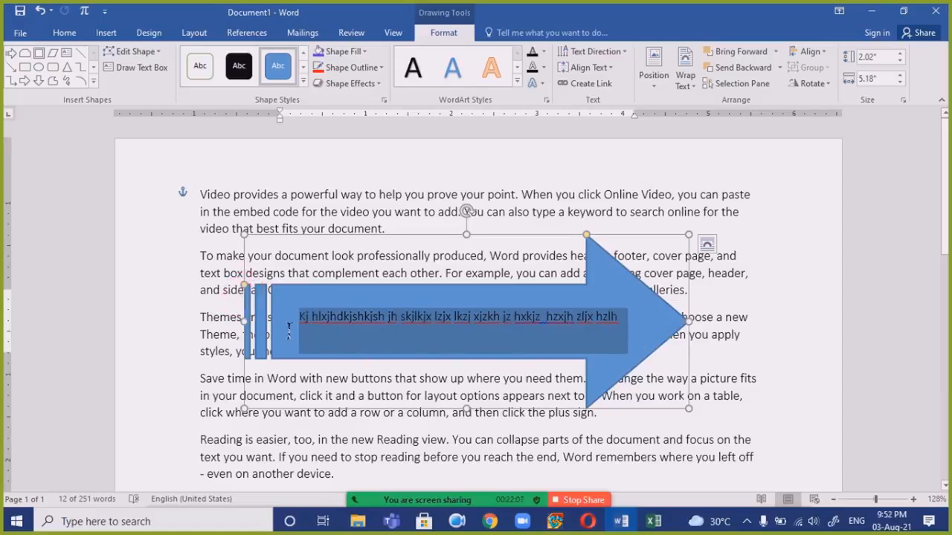
left_click_drag(289, 328, 295, 329)
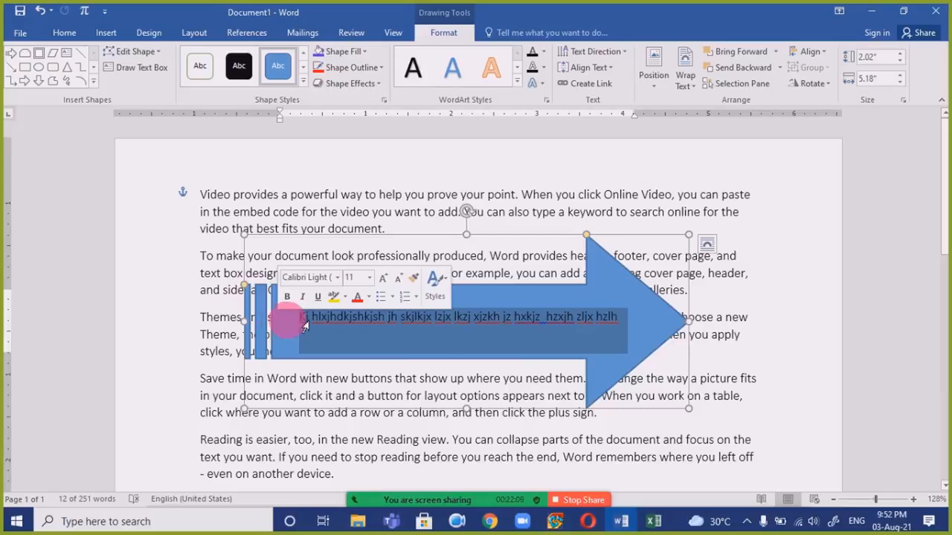
left_click(525, 361)
double_click(533, 360)
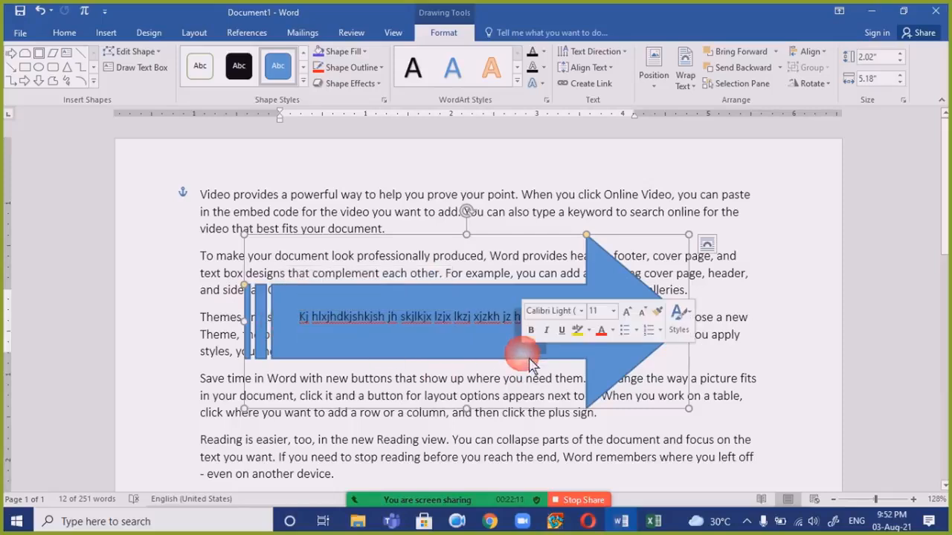
left_click(491, 364)
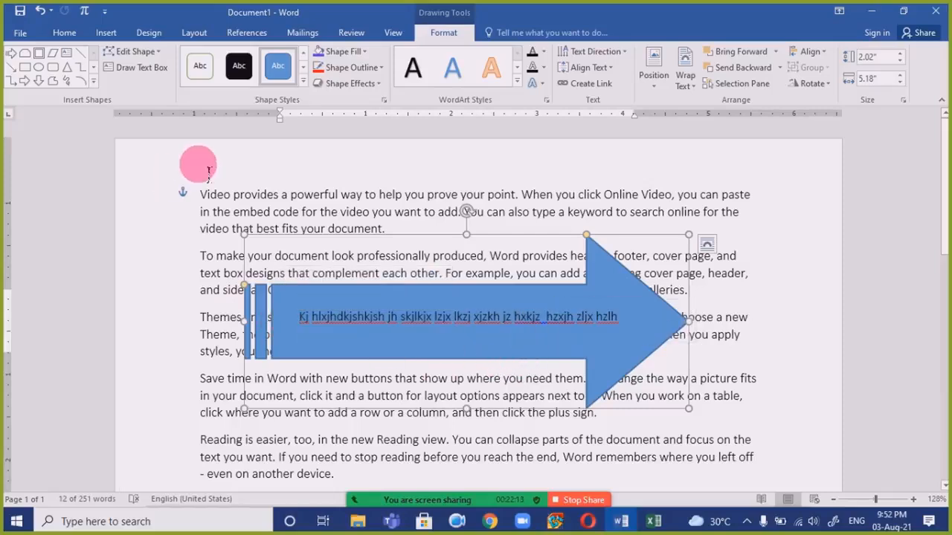
Step: Remove the outline from the blue striped arrow
left_click(344, 68)
left_click(357, 217)
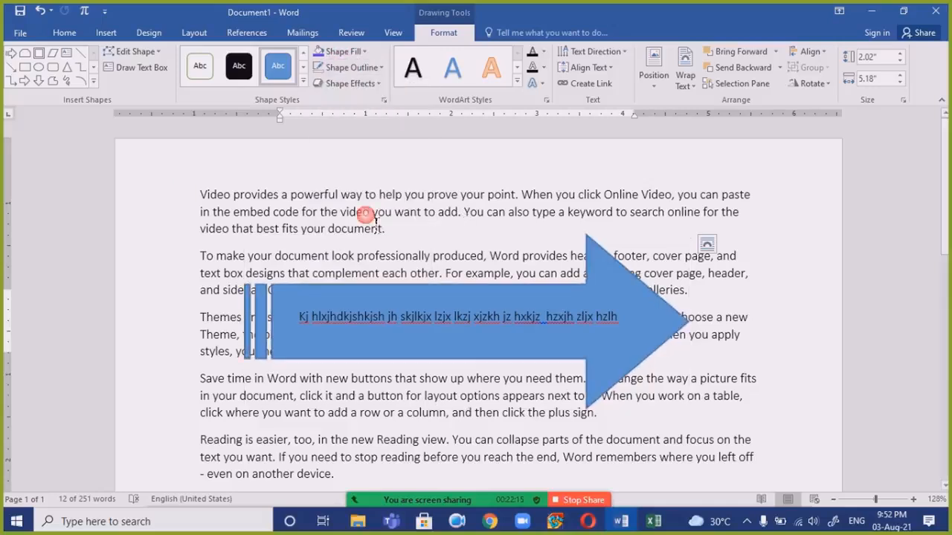
left_click(767, 320)
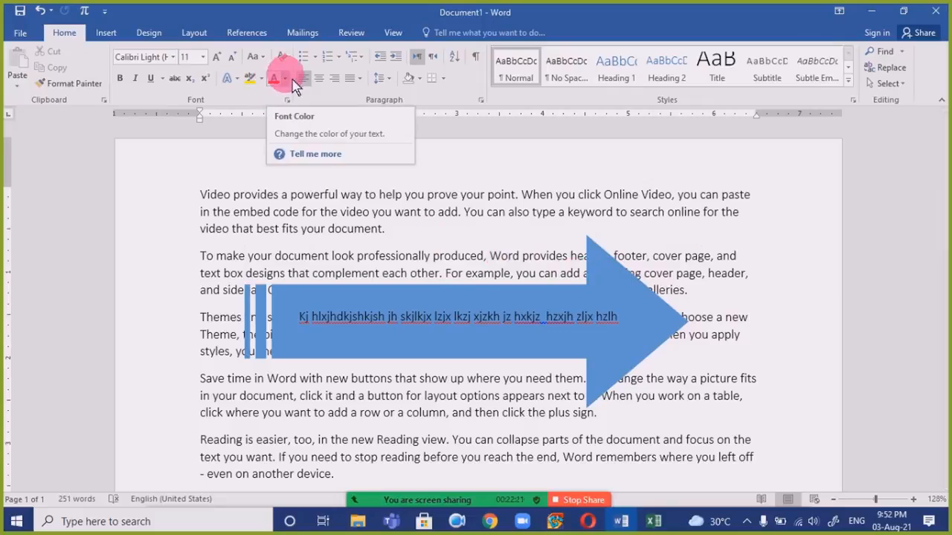
Step: Give the striped arrow a black outline and remove its fill
left_click(423, 318)
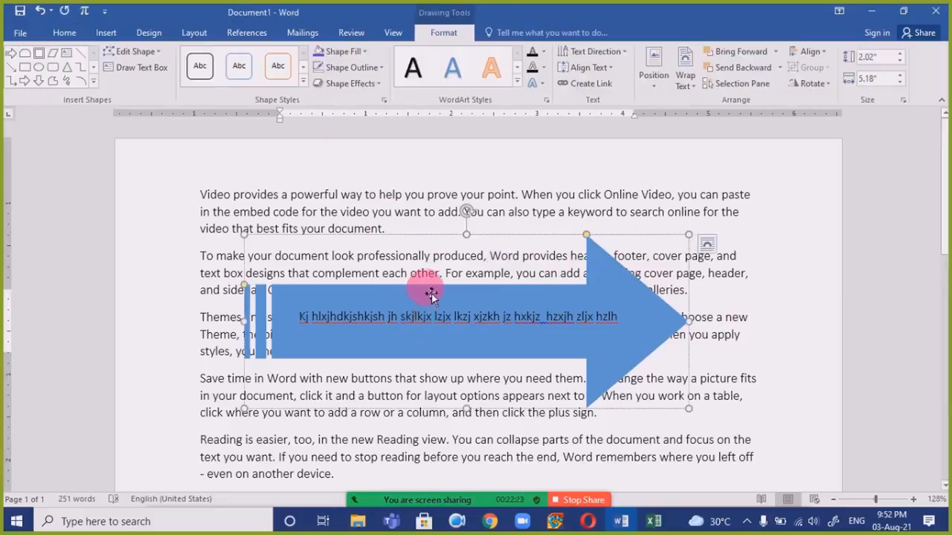
left_click(366, 67)
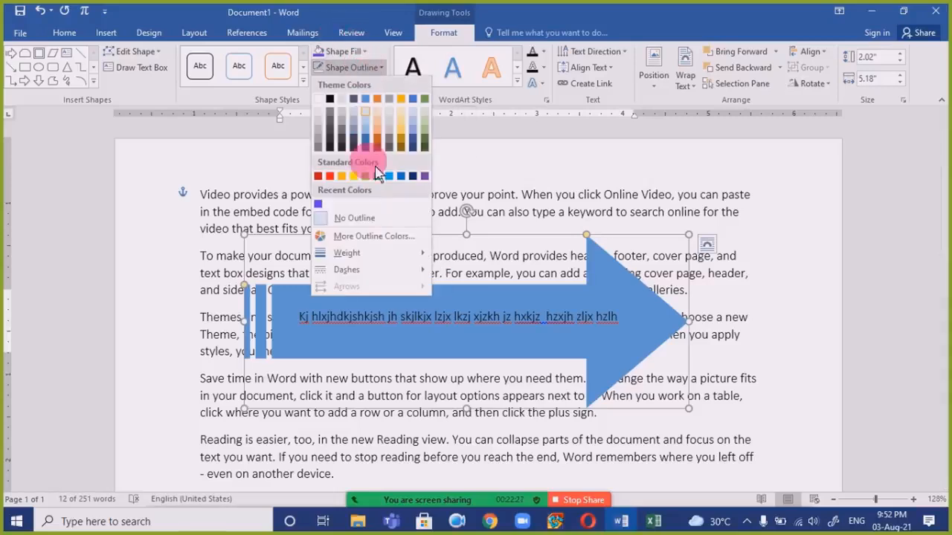
left_click(329, 98)
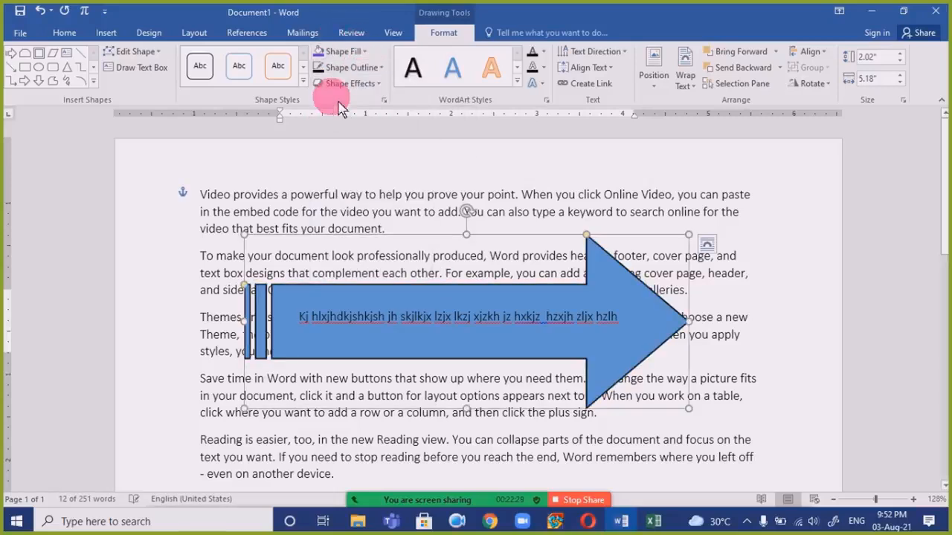
left_click(345, 51)
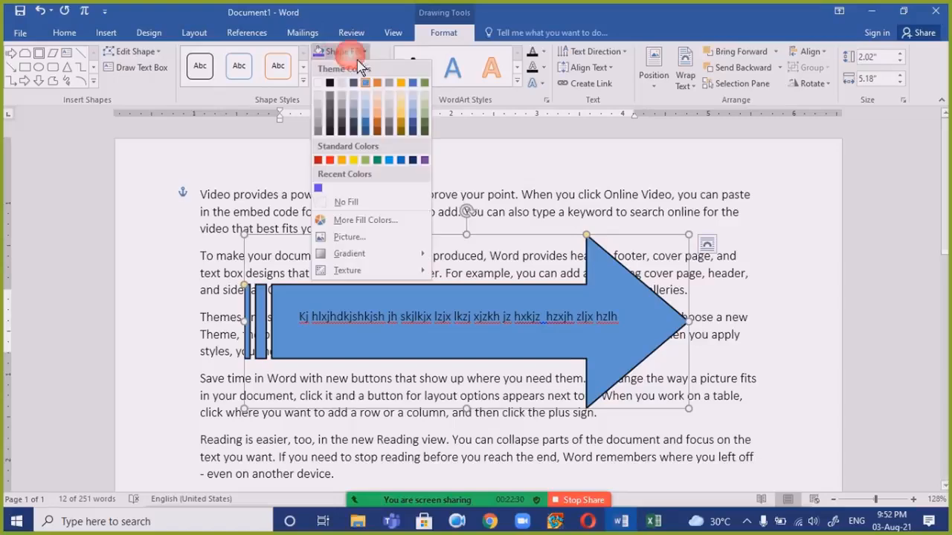
left_click(382, 200)
left_click(525, 372)
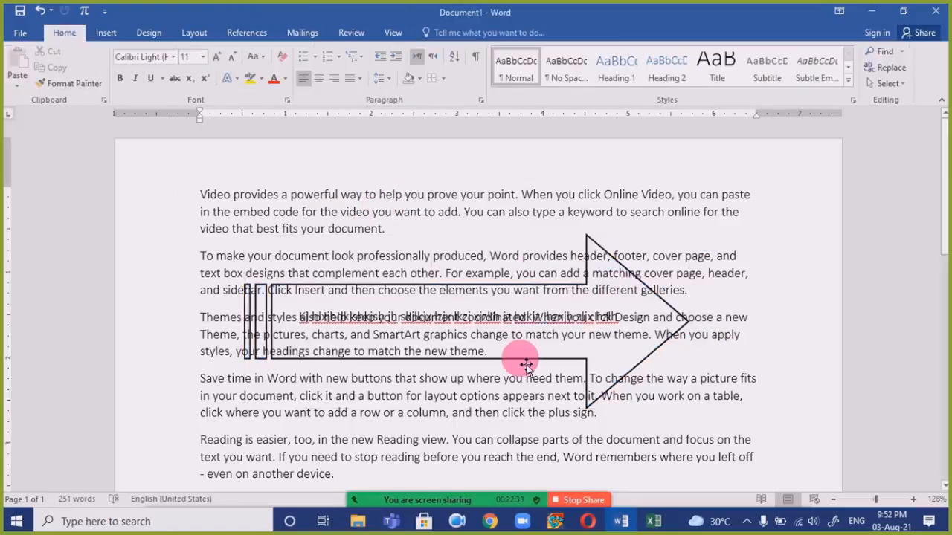
Step: Move the unfilled striped arrow slightly down the page and delete all the sample text inside it
left_click_drag(525, 365, 526, 388)
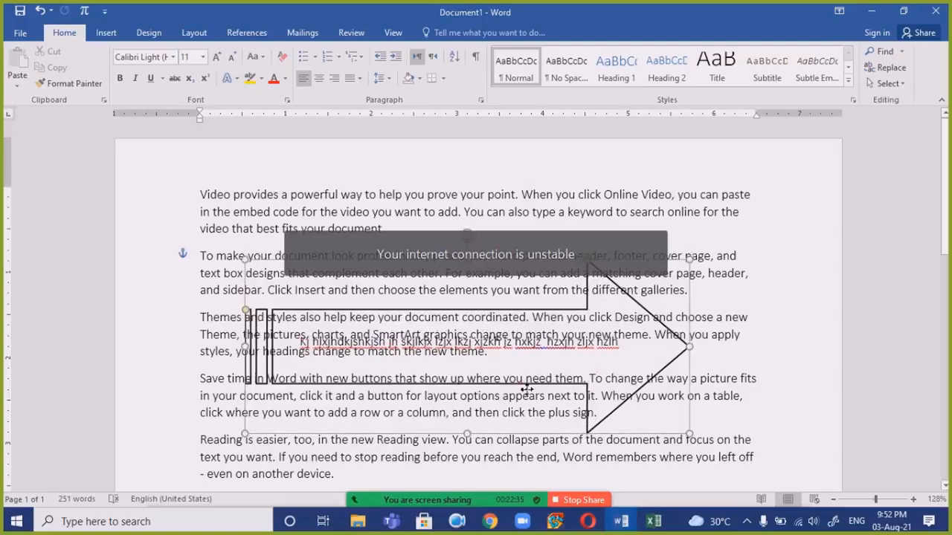
triple_click(609, 355)
left_click(640, 348)
left_click_drag(622, 351, 258, 338)
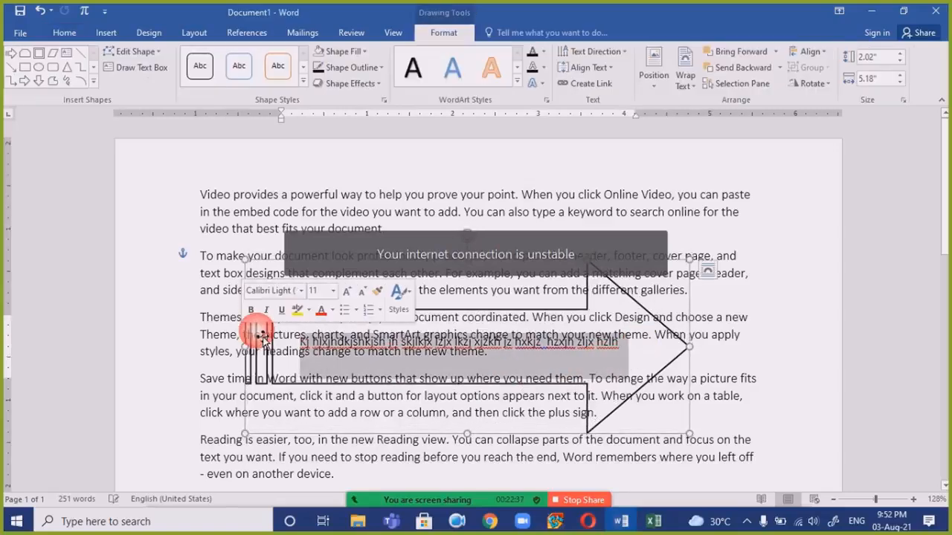
key("Delete")
left_click(780, 296)
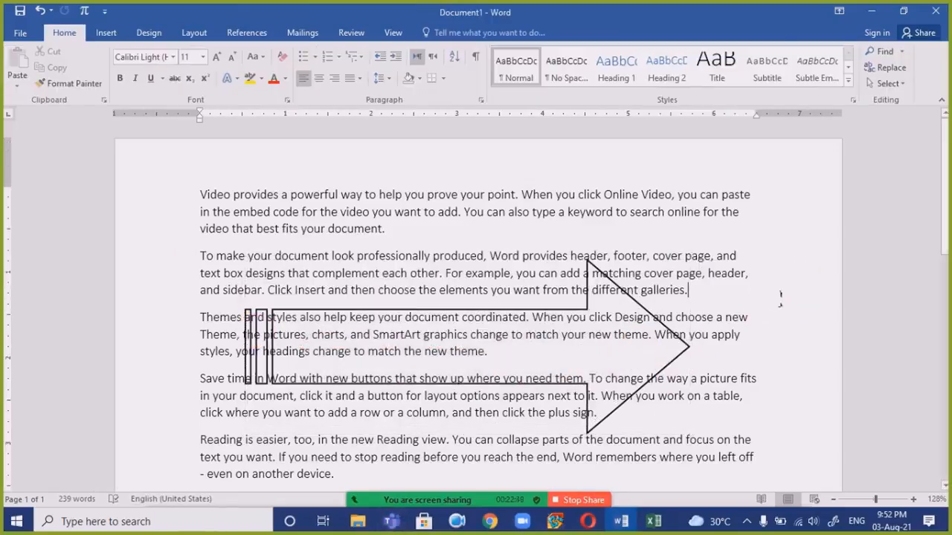
Step: Set the unfilled striped arrow to No Outline
left_click(465, 388)
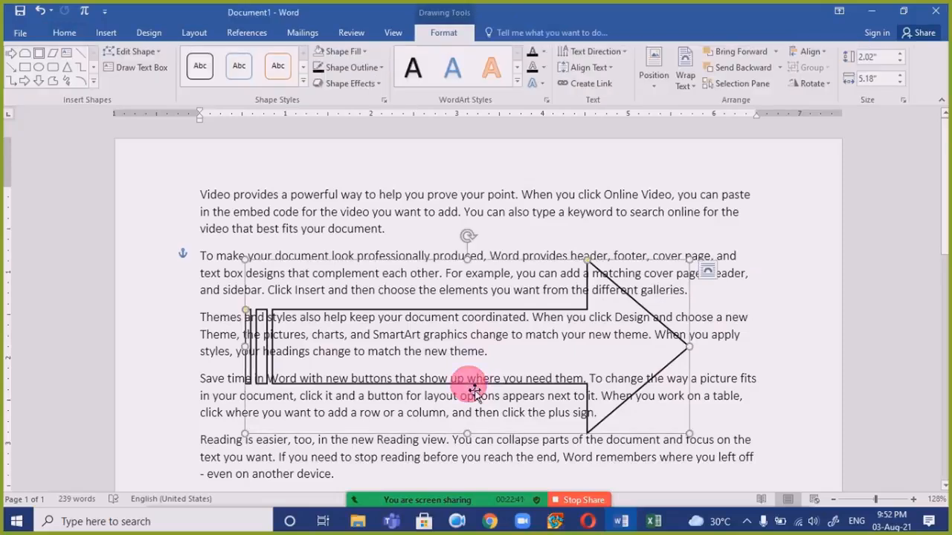
left_click(347, 67)
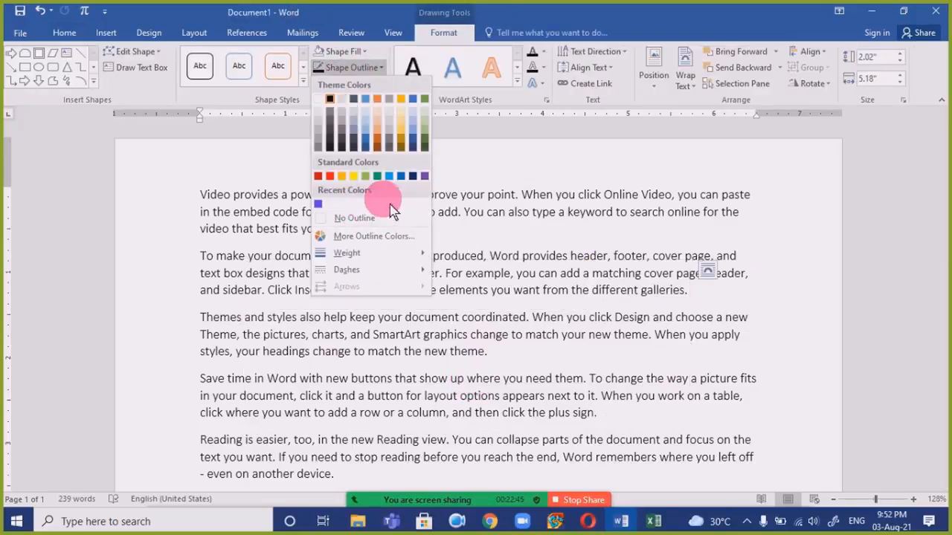
left_click(350, 217)
left_click(736, 354)
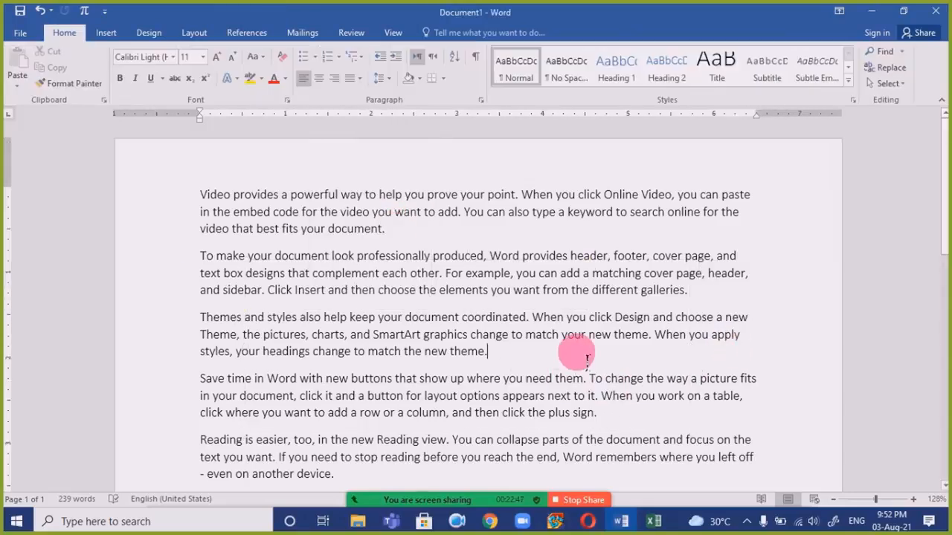
Step: Select the invisible striped arrow and give it a standard purple outline, leaving it without a fill
left_click(534, 312)
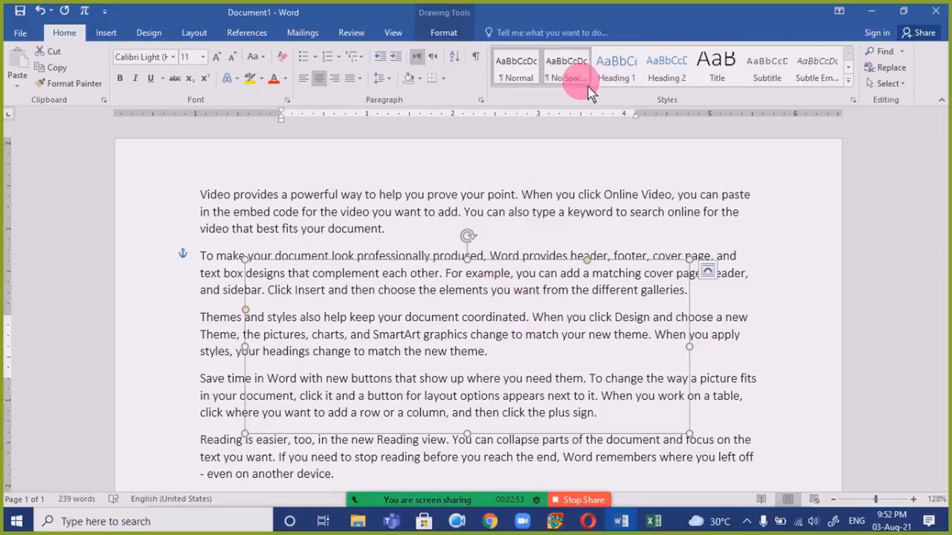
left_click(469, 28)
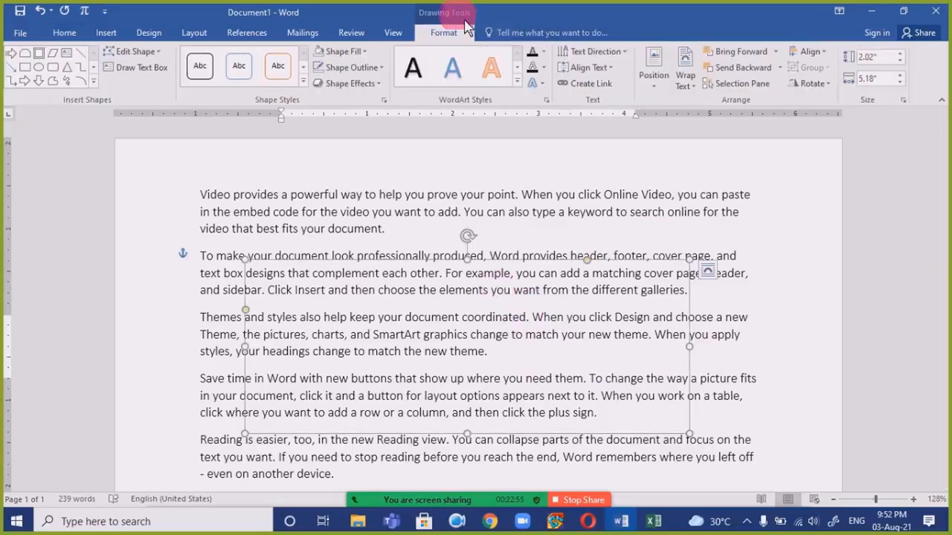
left_click(356, 52)
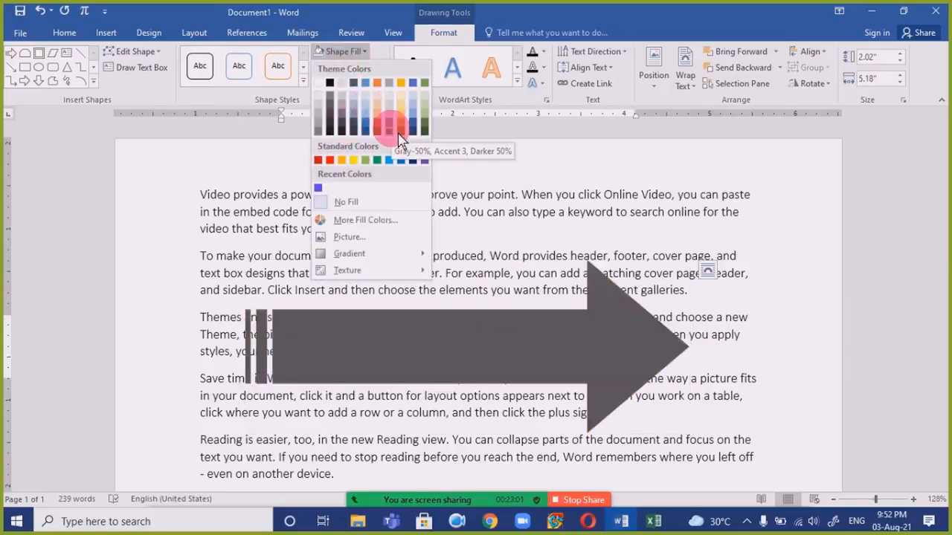
left_click(572, 19)
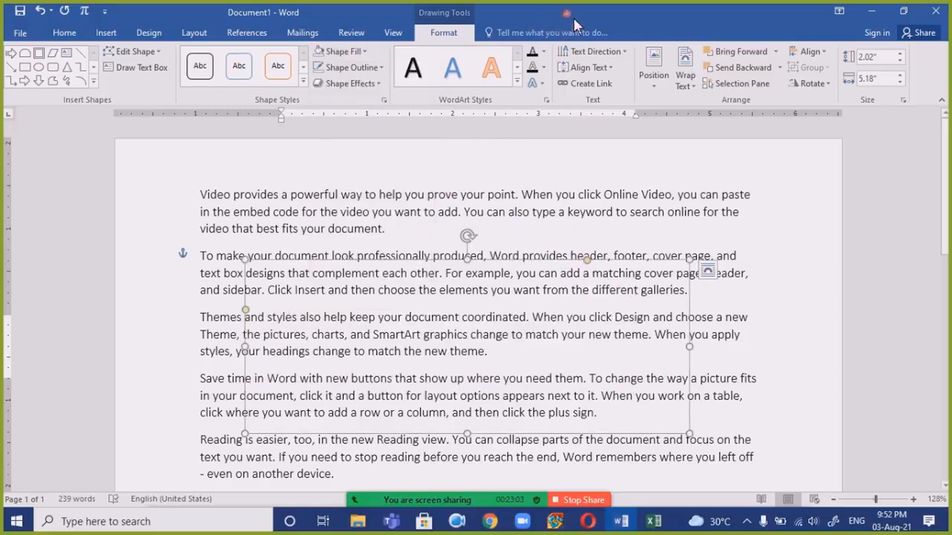
left_click(361, 72)
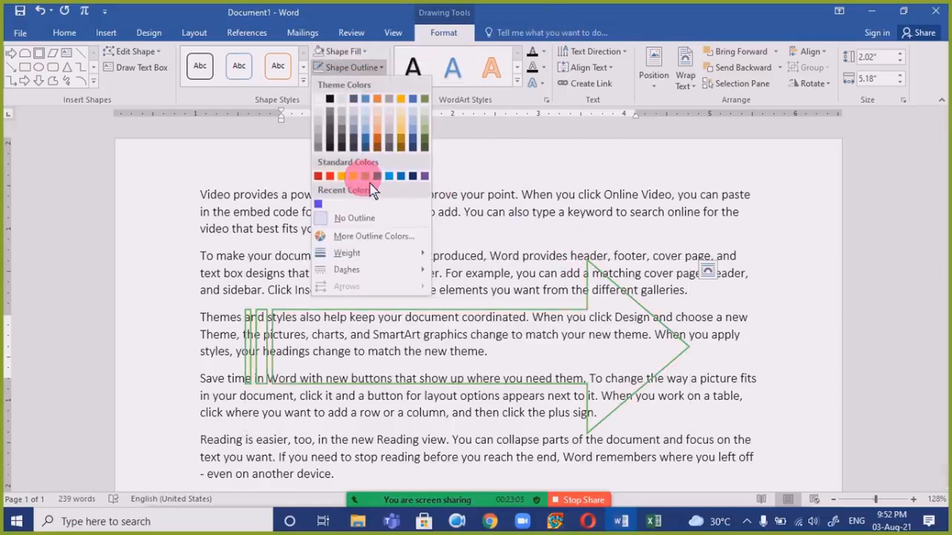
left_click(424, 176)
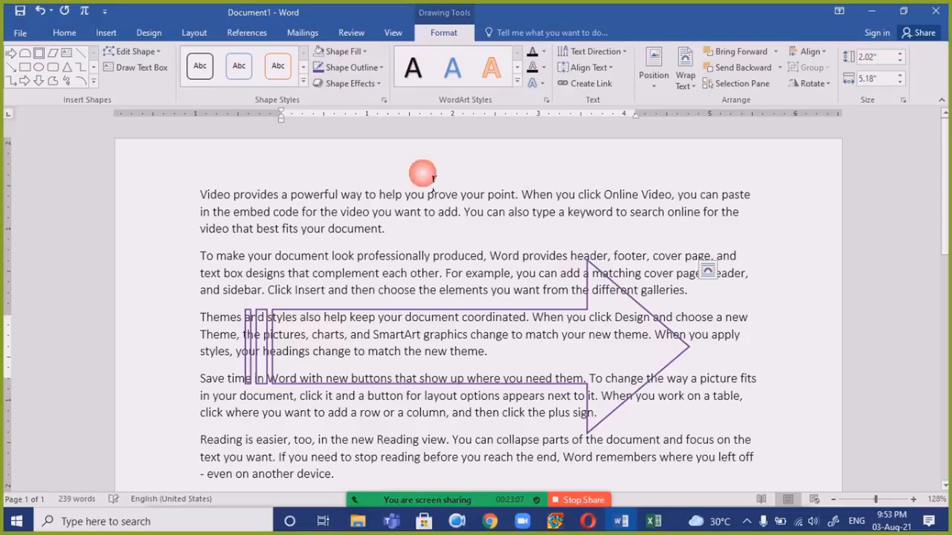
left_click(730, 243)
Step: Resize the purple-outlined arrow to about 3.69" wide and 2.53" high, and rotate it to point straight up
left_click(631, 295)
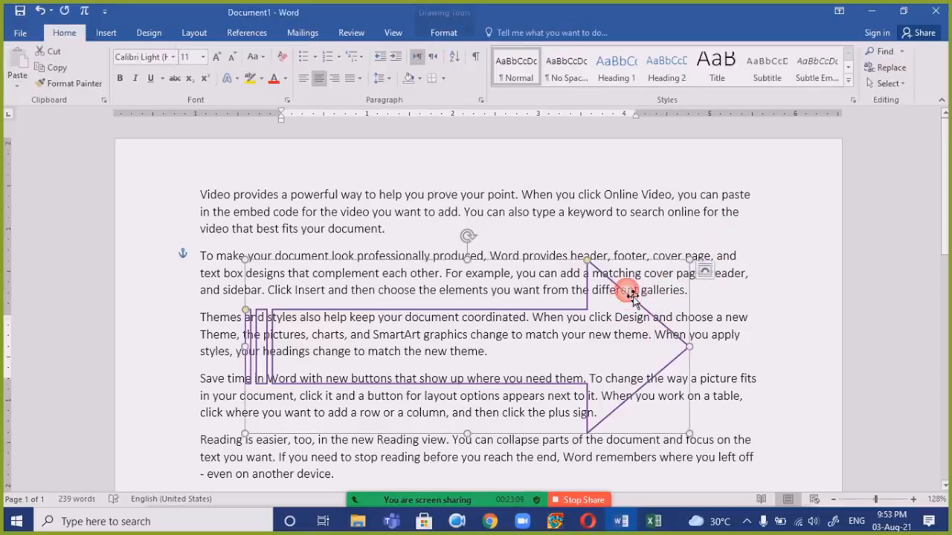
left_click_drag(697, 269, 573, 227)
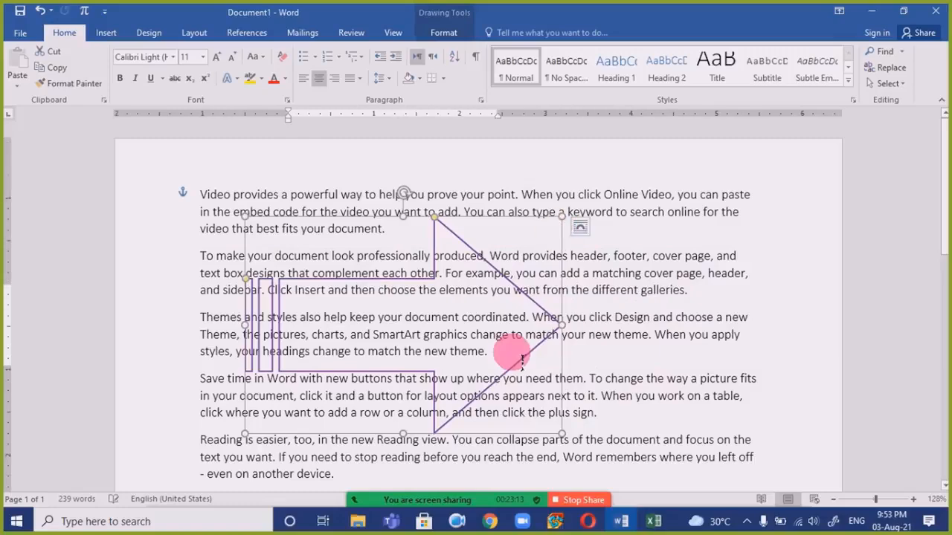
left_click_drag(412, 203, 287, 332)
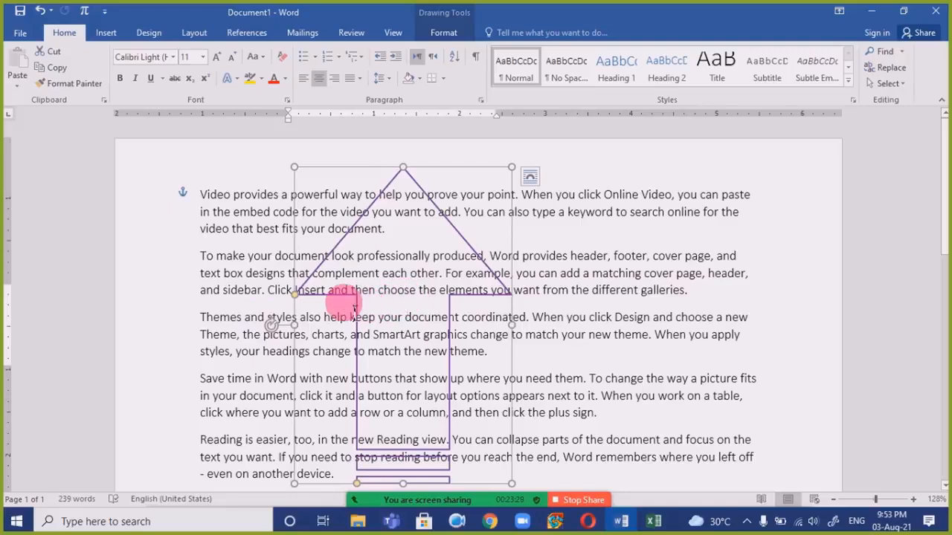
left_click(441, 32)
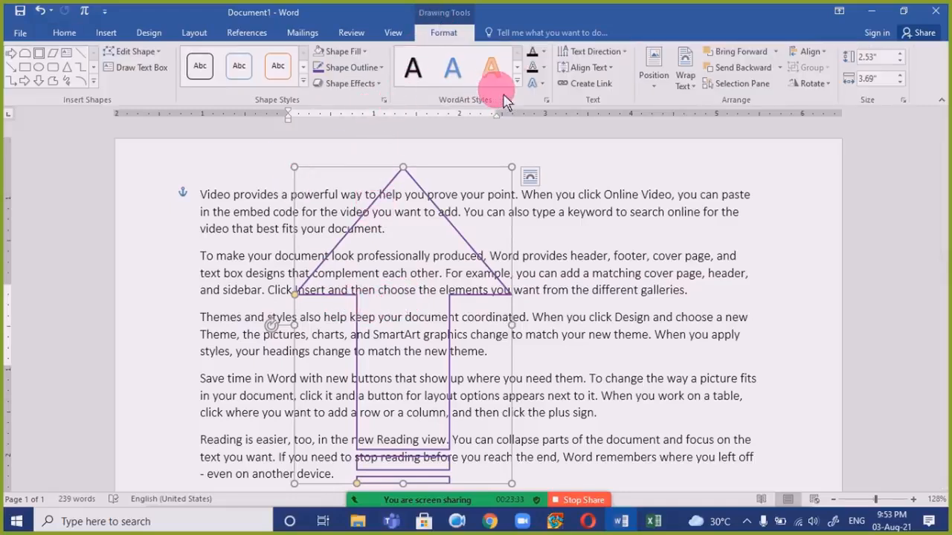
left_click(523, 84)
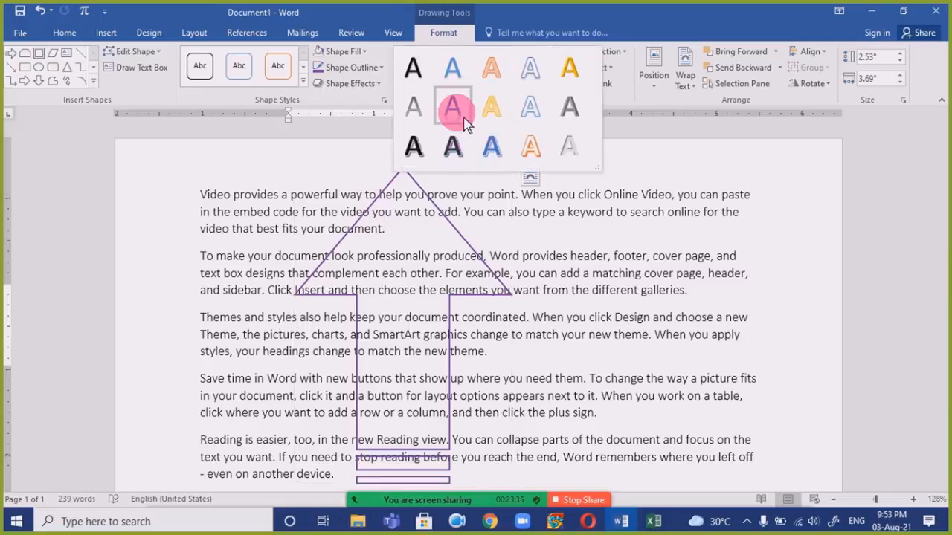
key("Escape")
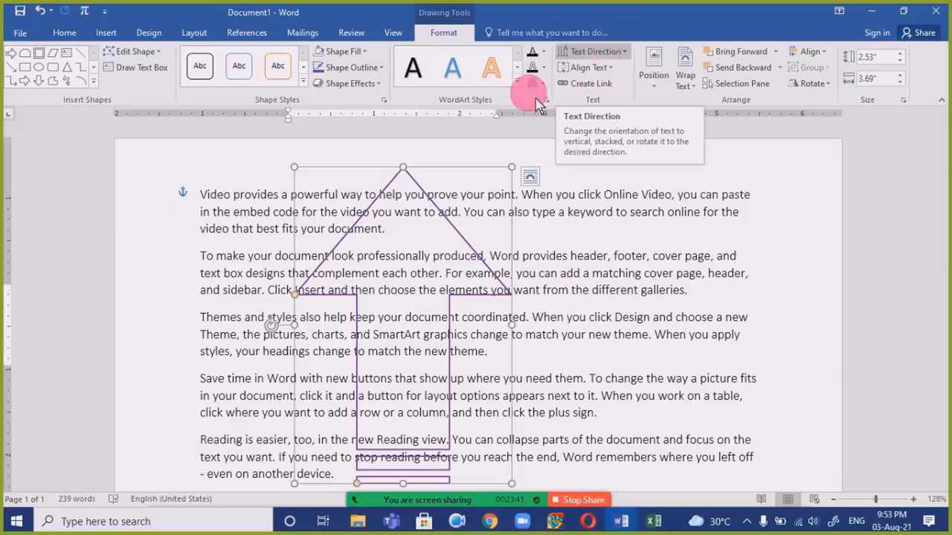
Step: Add the text "2" inside the purple-outlined arrow
left_click(394, 247)
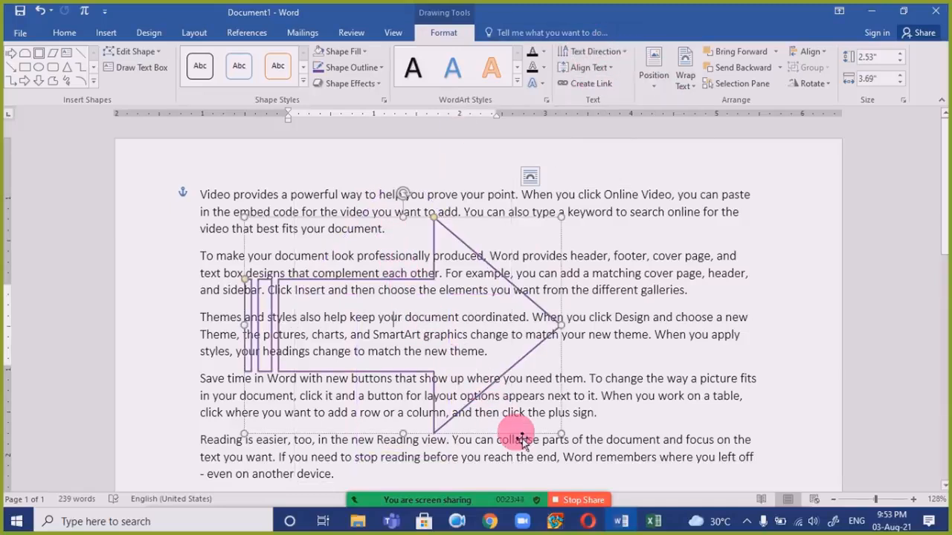
type("2")
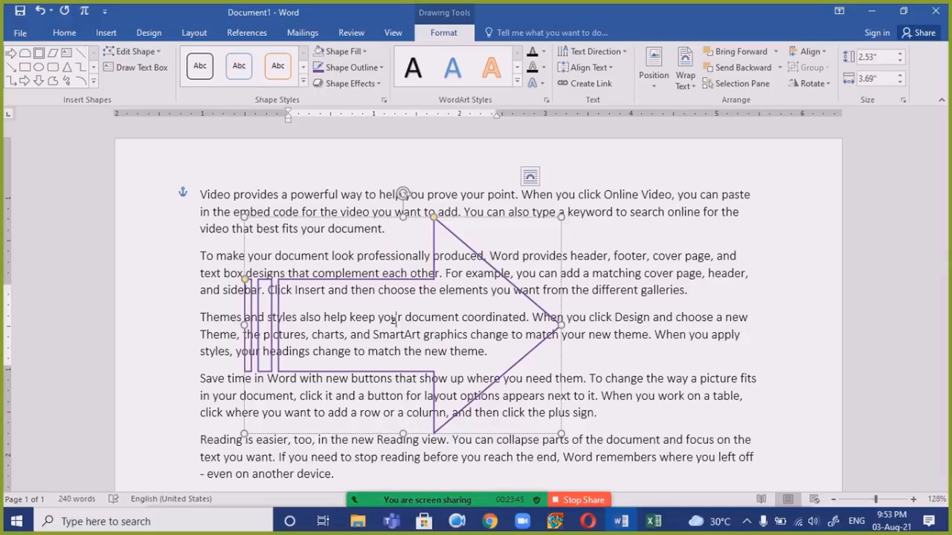
left_click(454, 391)
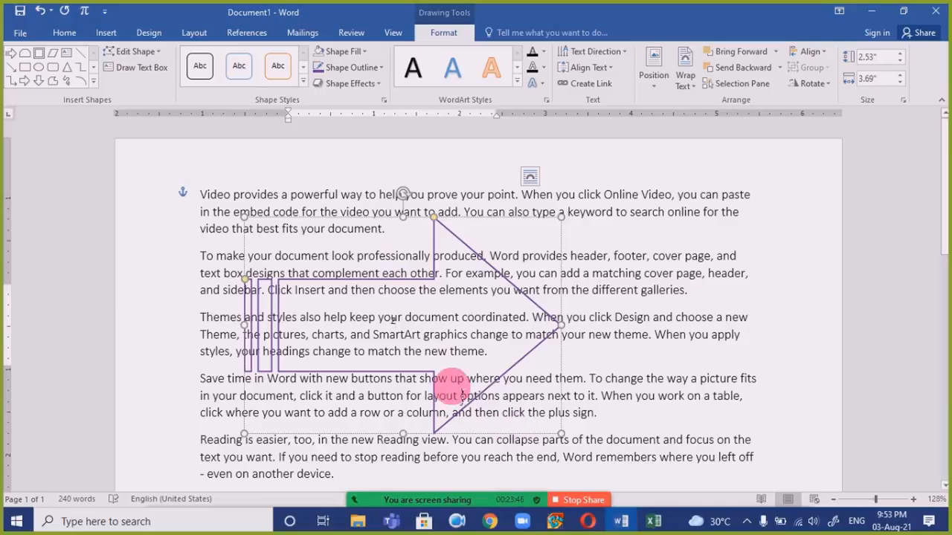
Step: Fill the purple-outlined arrow with a blue-gray theme colour and add the text "AL SUFFA ONLINE" inside it
left_click(341, 52)
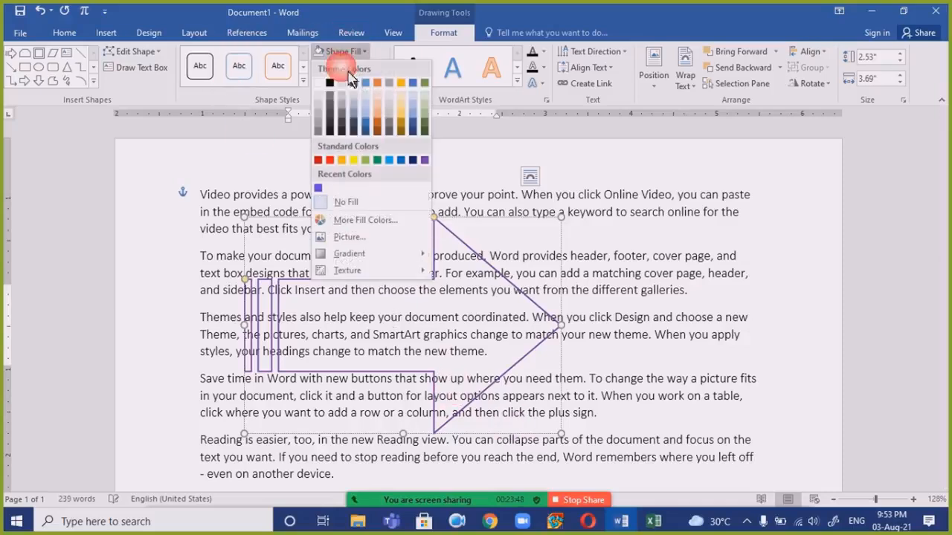
left_click(362, 121)
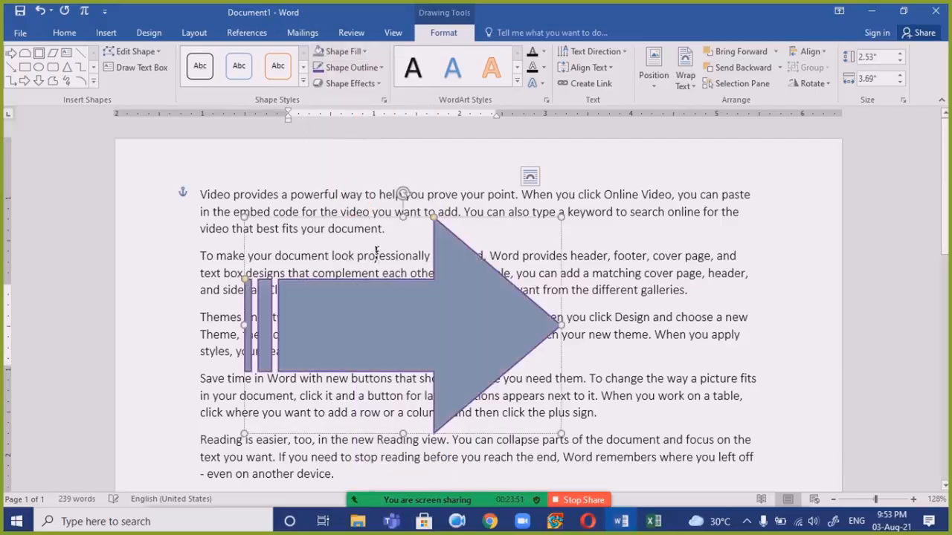
left_click(456, 327)
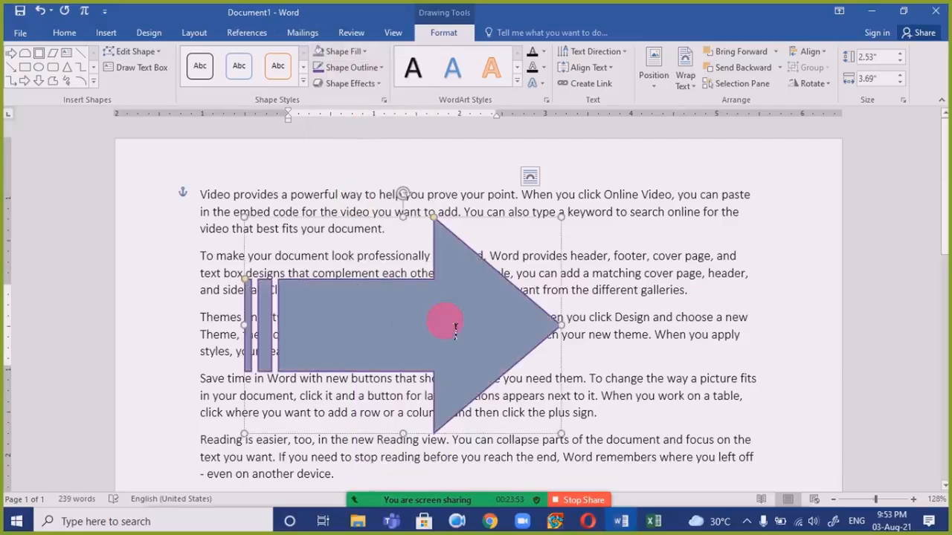
type("AL SUFFA ON")
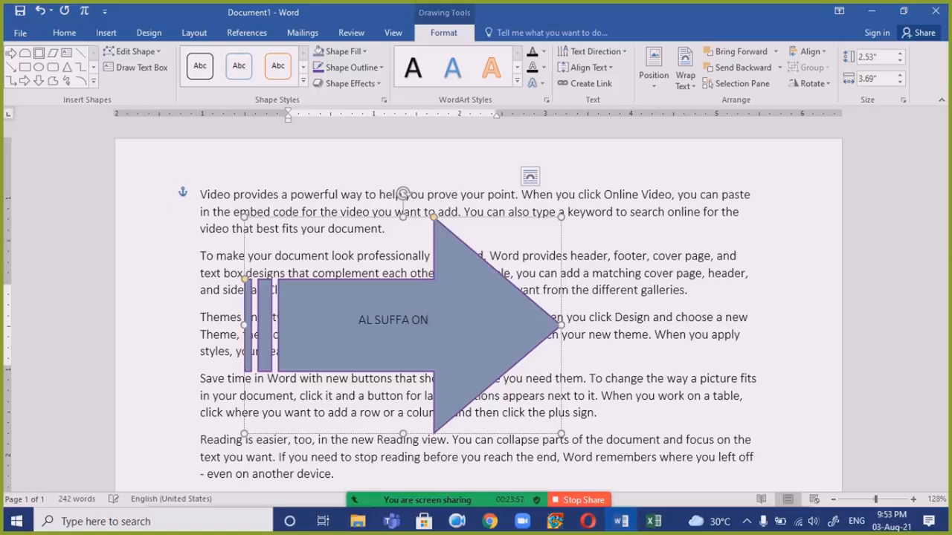
type("LINE")
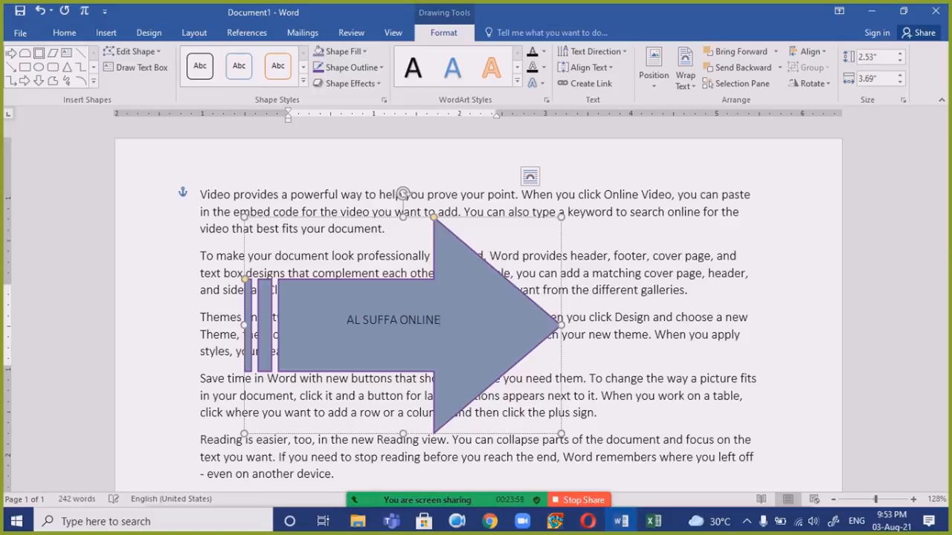
left_click(741, 361)
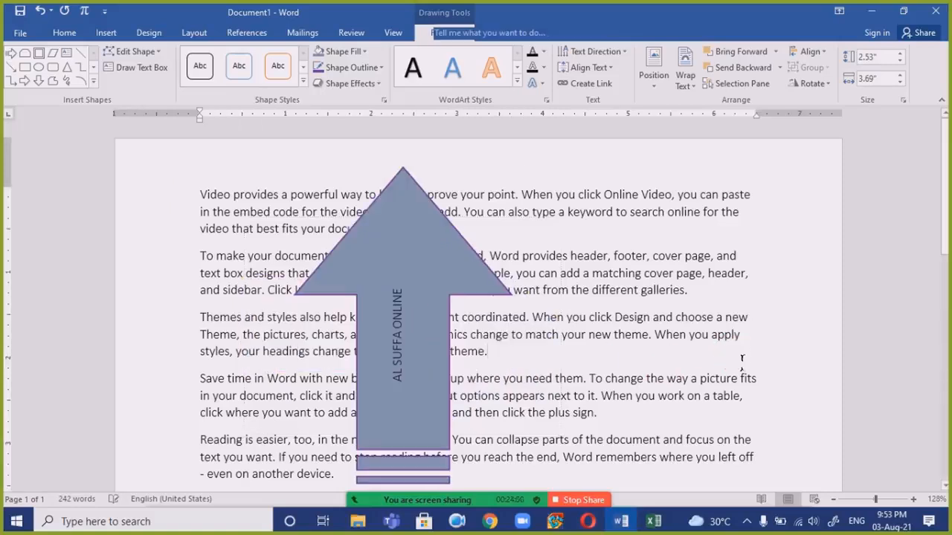
Step: Try to rotate the arrow's text by 90°, and turn the arrow itself to point right
left_click(404, 333)
triple_click(460, 330)
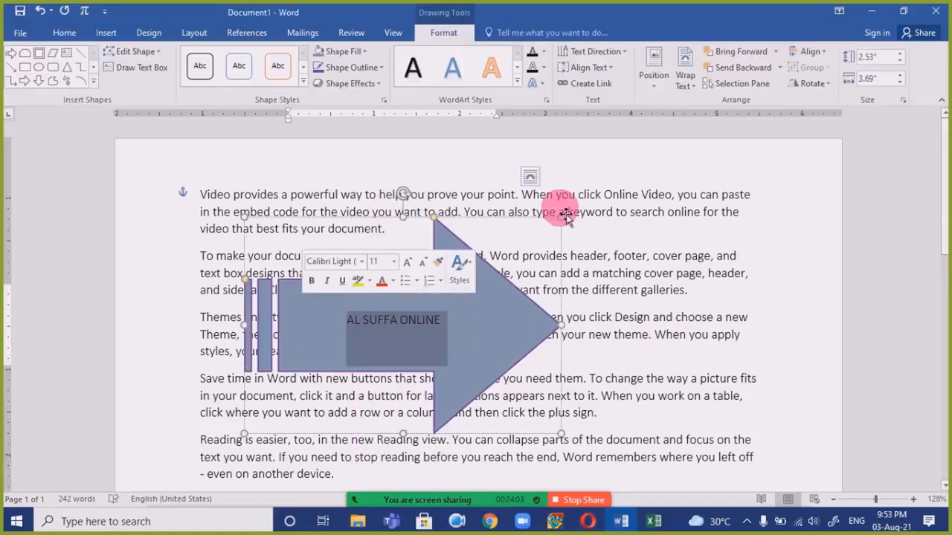
left_click(603, 52)
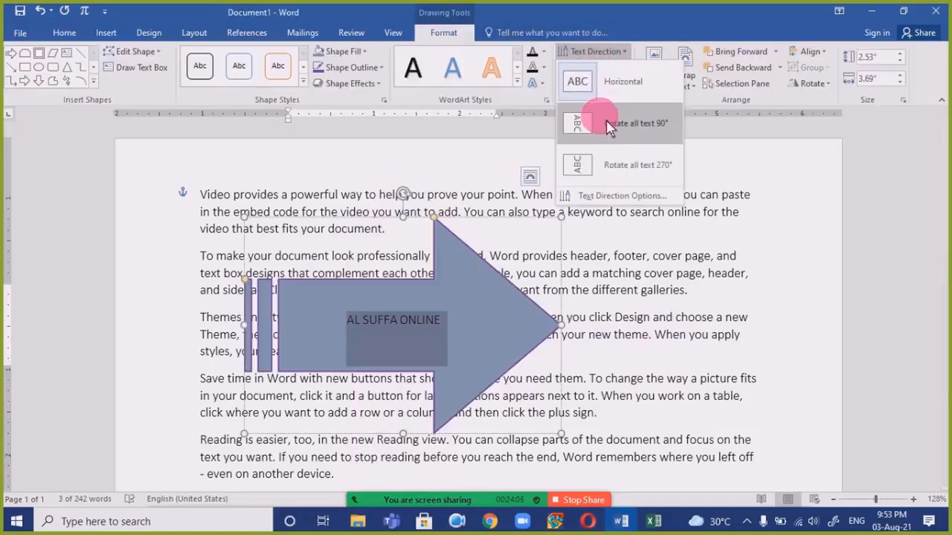
left_click(631, 132)
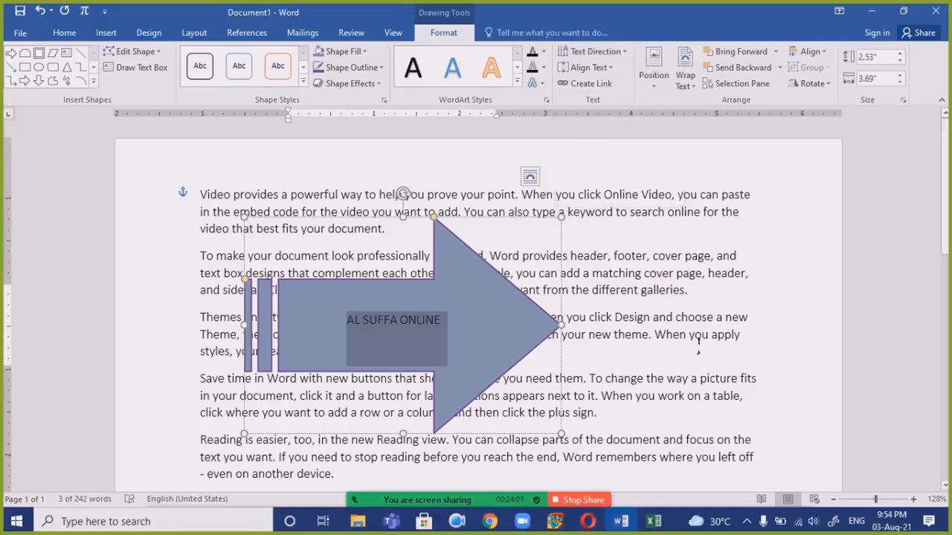
left_click(691, 338)
left_click(422, 327)
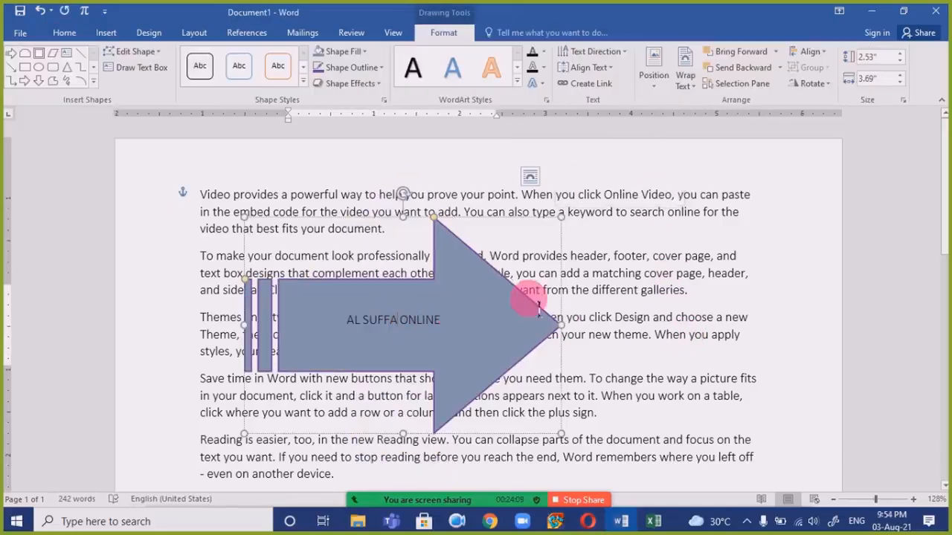
left_click_drag(410, 206, 475, 334)
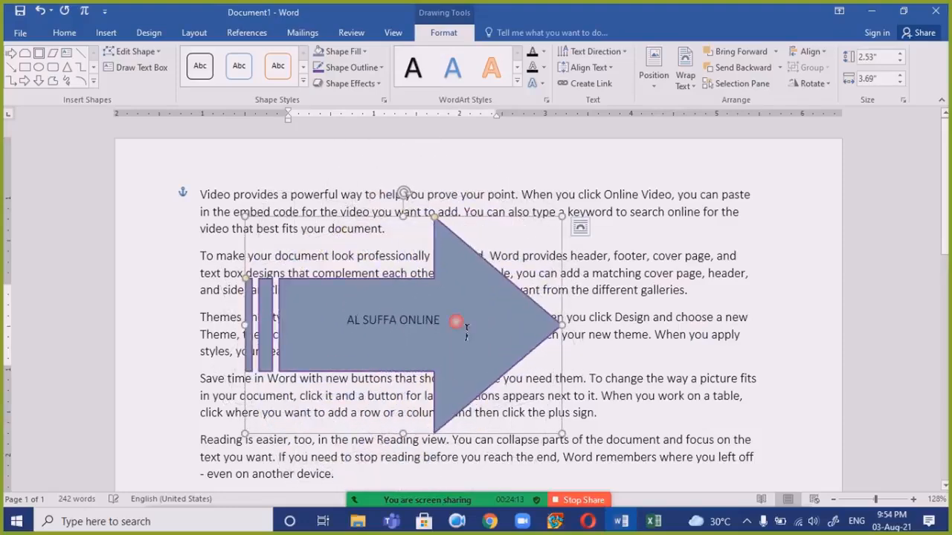
Step: Try the 90° and 270° text directions on "AL SUFFA ONLINE", and return it to Horizontal
left_click(418, 332)
triple_click(360, 319)
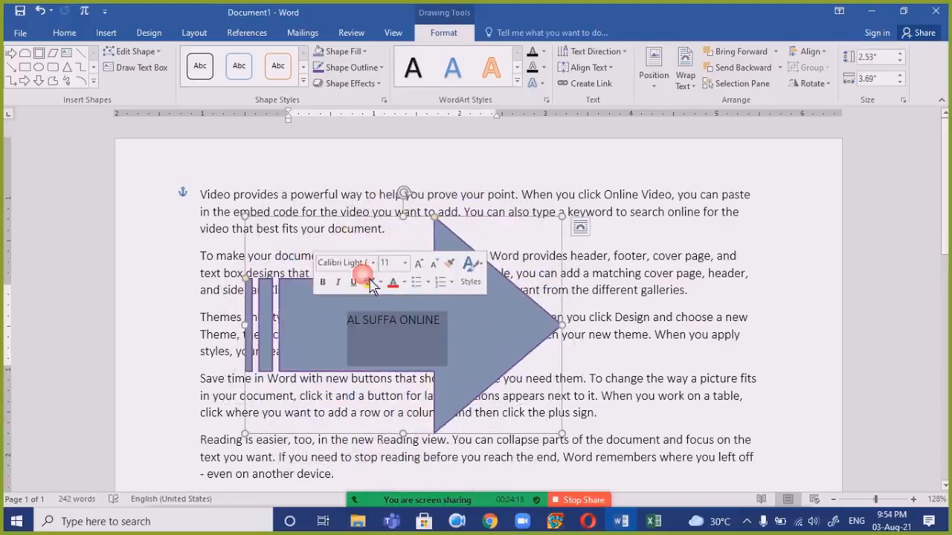
left_click(599, 51)
left_click(604, 121)
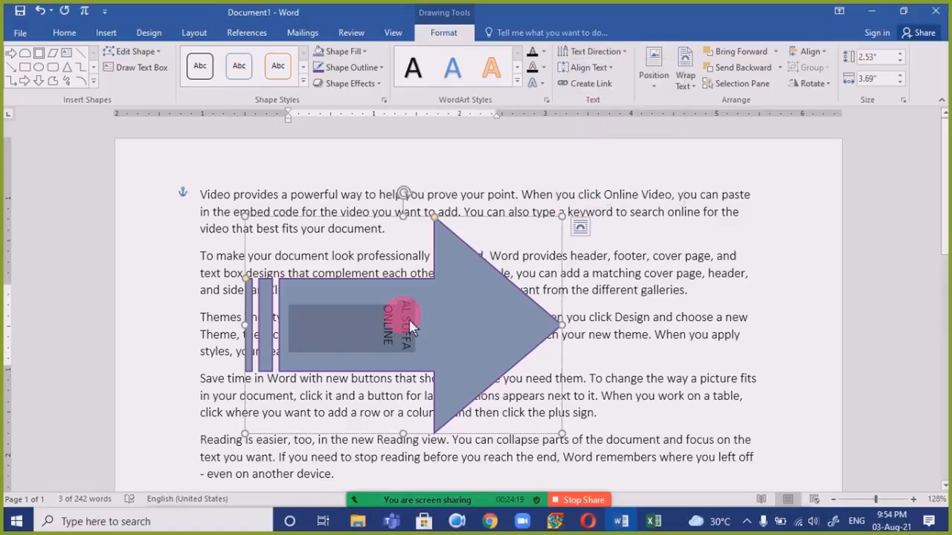
left_click(618, 52)
left_click(624, 178)
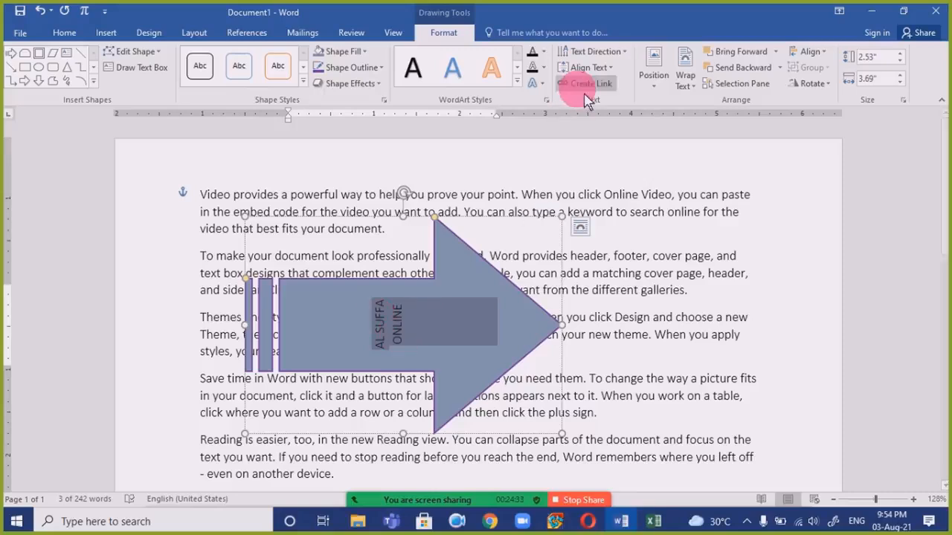
left_click(617, 52)
left_click(617, 79)
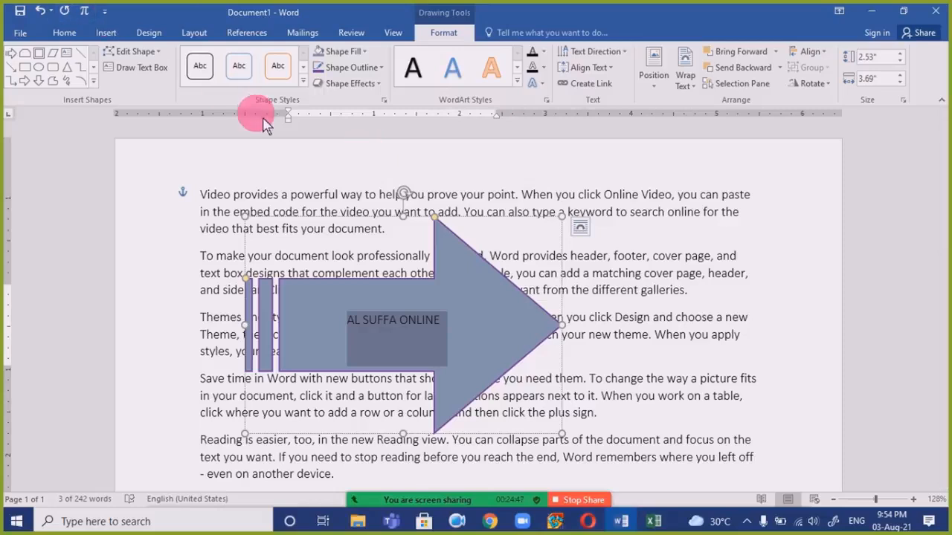
Step: Apply the green gradient theme style from the fifth row to the arrow and remove its text
left_click(303, 84)
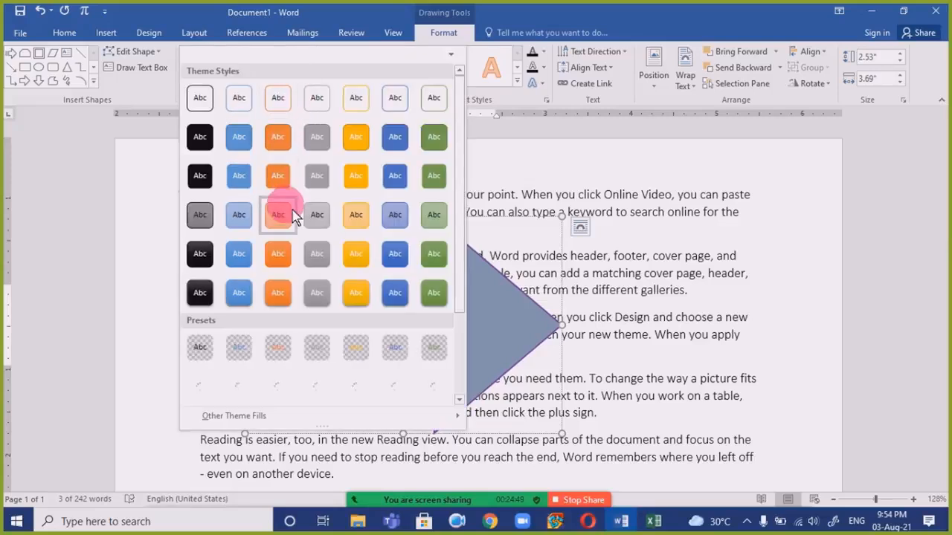
left_click(433, 251)
left_click(641, 290)
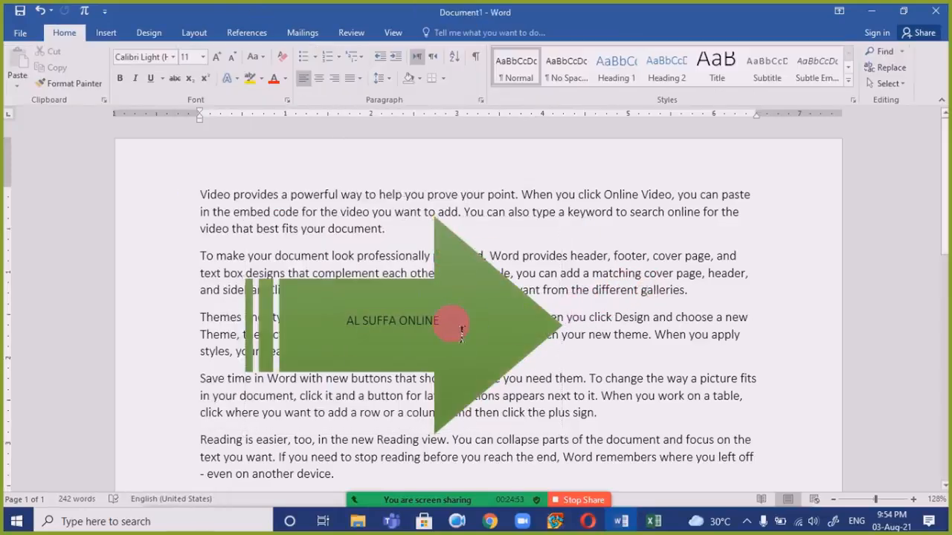
left_click(261, 311)
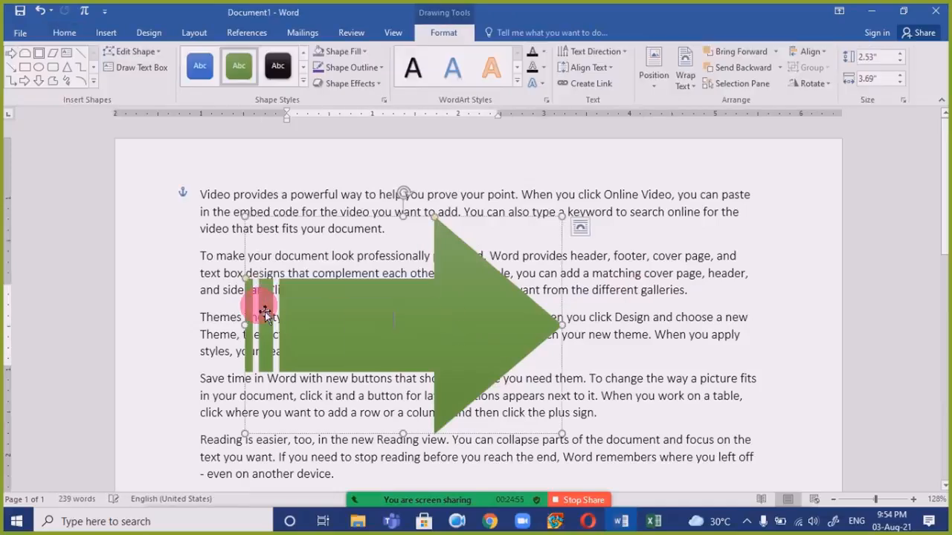
left_click(702, 335)
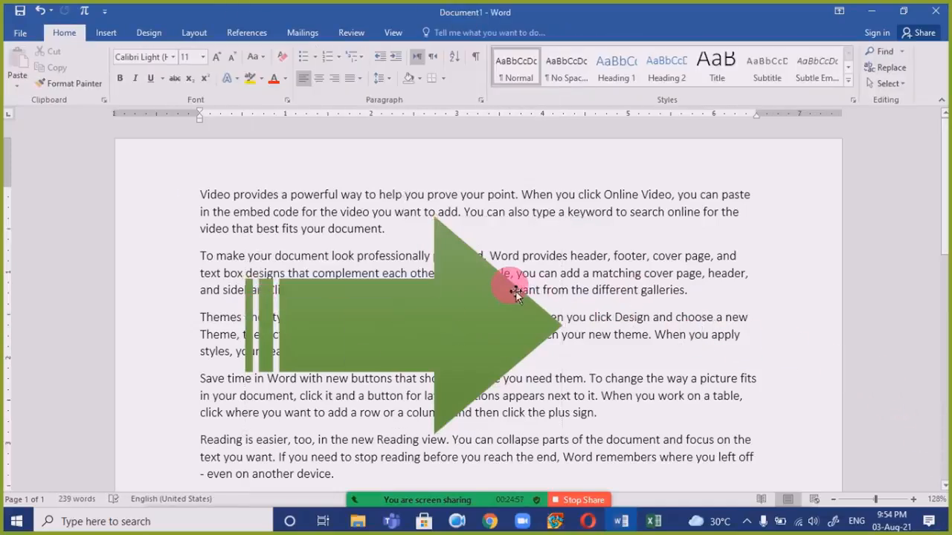
Step: Apply the dark blue theme style from the last row of the theme styles to the striped arrow
left_click(517, 294)
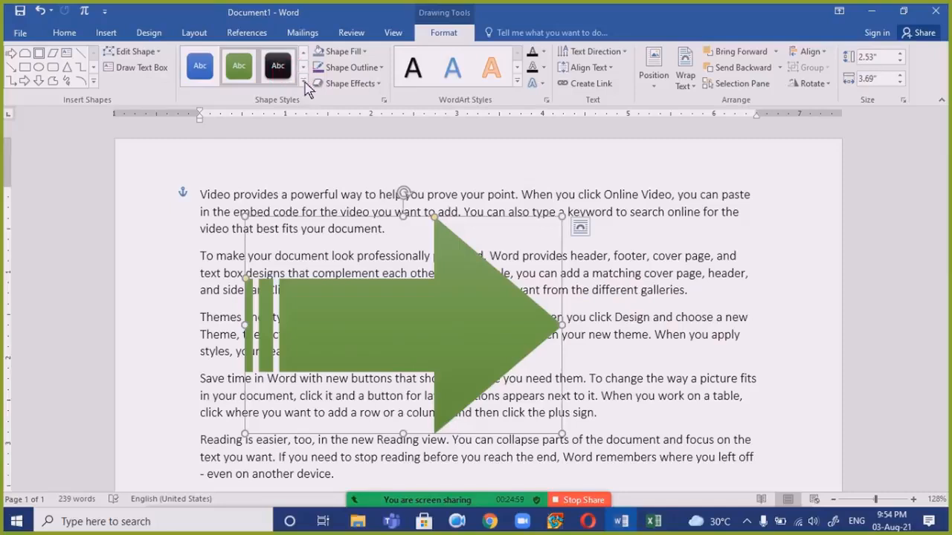
left_click(304, 84)
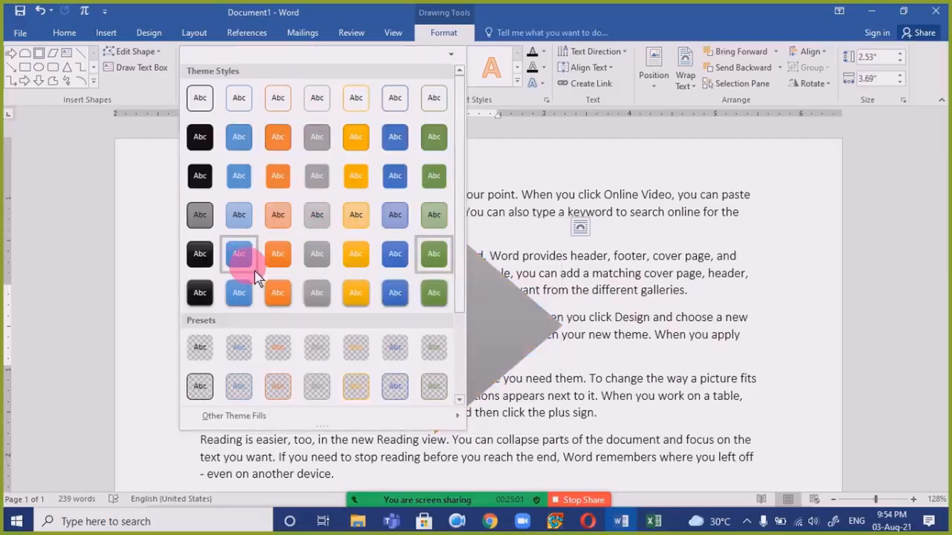
left_click(395, 292)
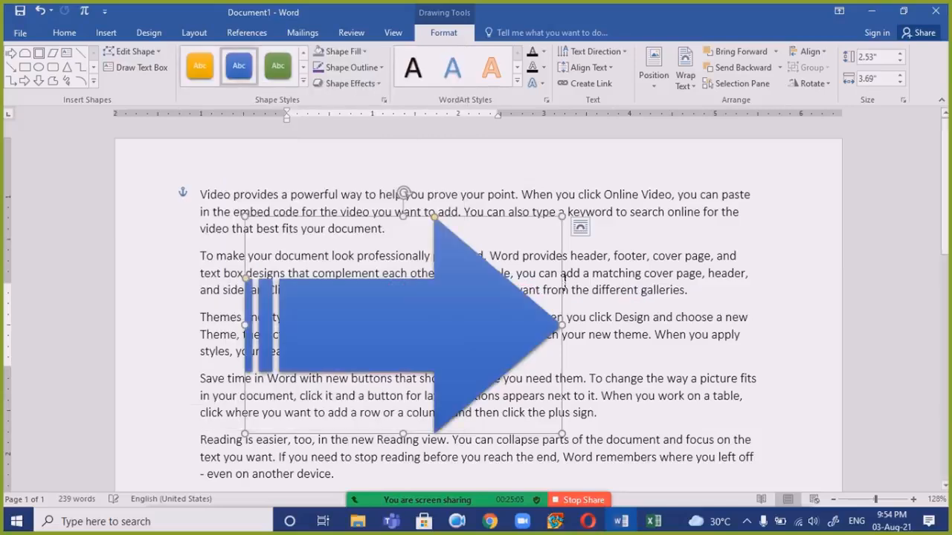
left_click(712, 282)
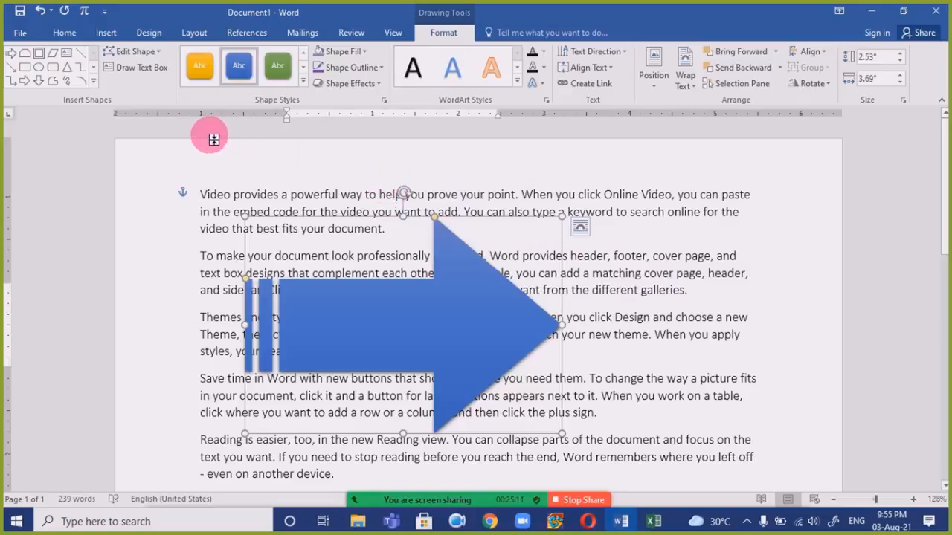
Step: Select the blue striped arrow and delete it from the document
left_click(387, 297)
left_click(381, 290)
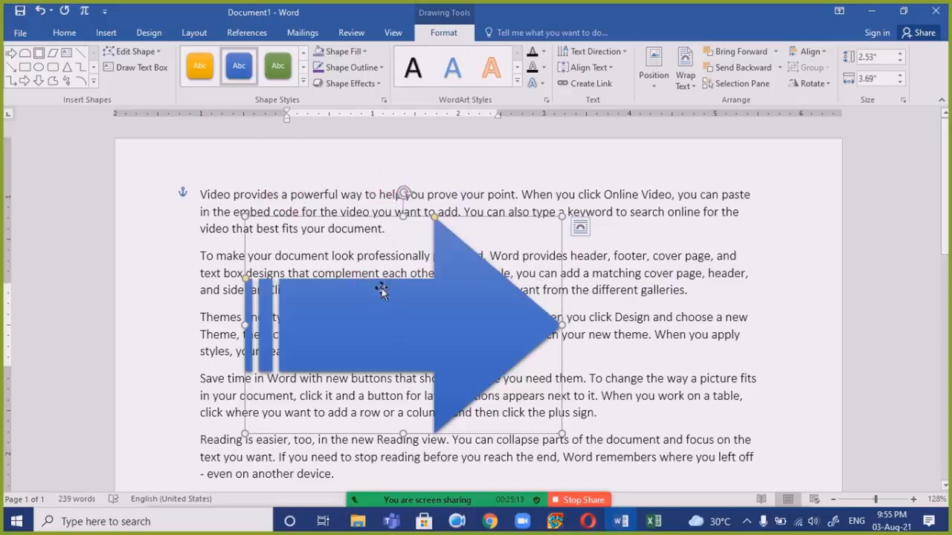
key("Delete")
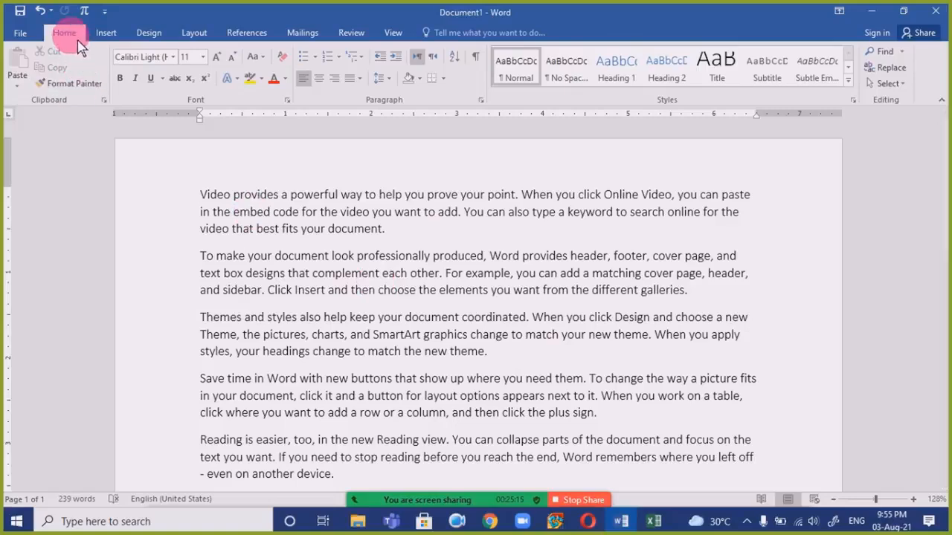
Step: Insert the picture Screenshot (3).png from the Screenshots folder above the first paragraph
left_click(105, 34)
left_click(128, 69)
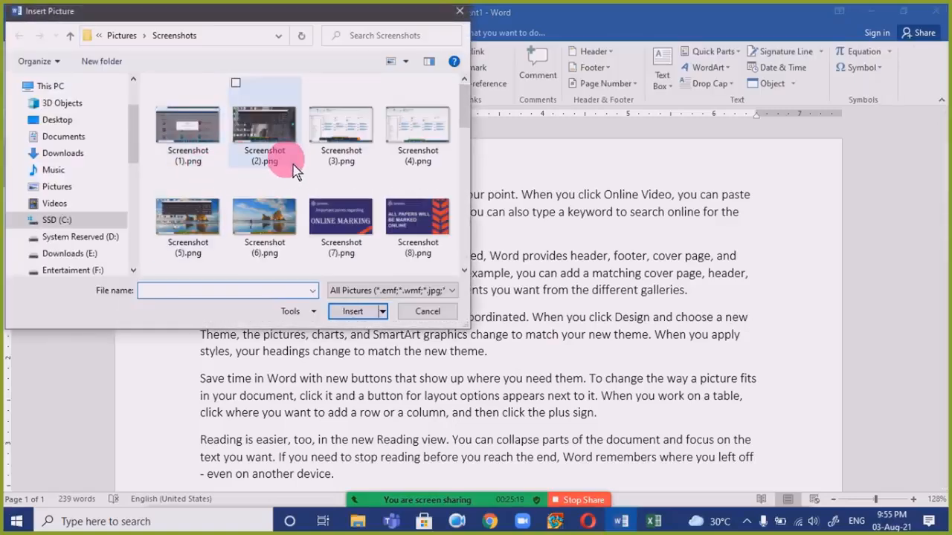
double_click(331, 140)
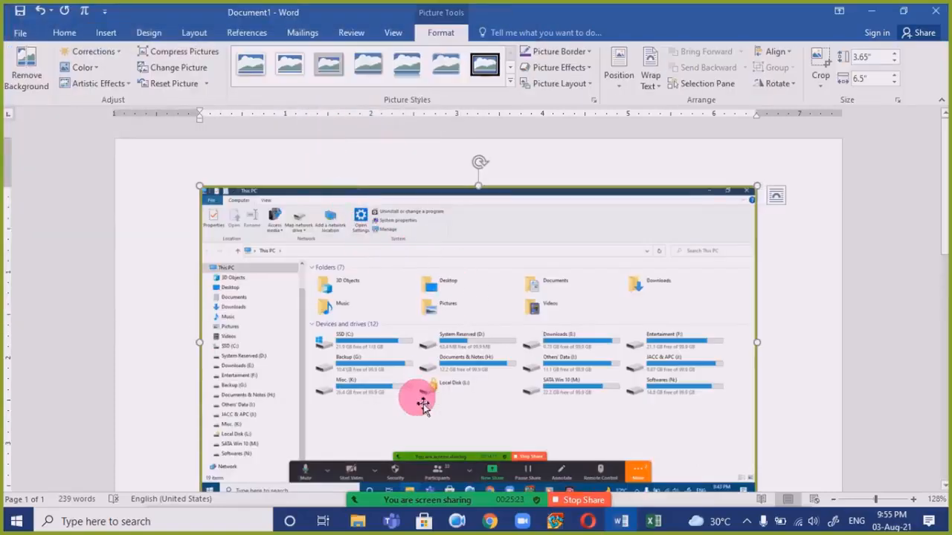
scroll(419, 397, "down", 2)
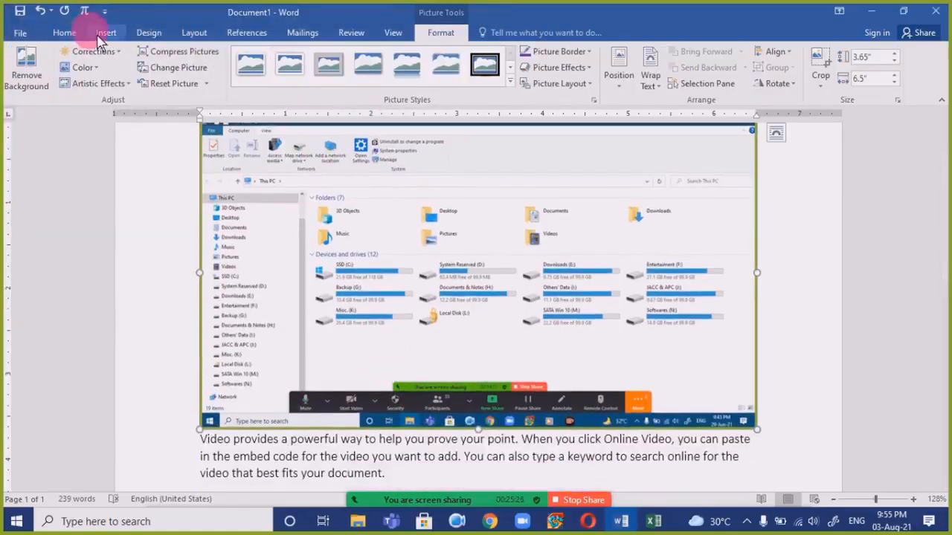
Step: Draw a text box about 3.41" wide and 0.43" high over the empty area below the drives in the picture
left_click(99, 34)
left_click(661, 70)
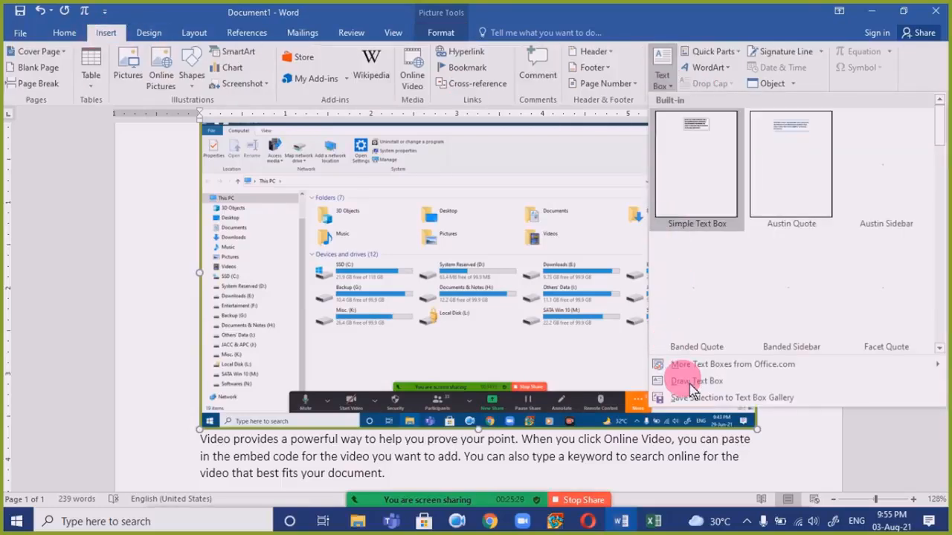
left_click(691, 388)
left_click_drag(335, 335, 575, 382)
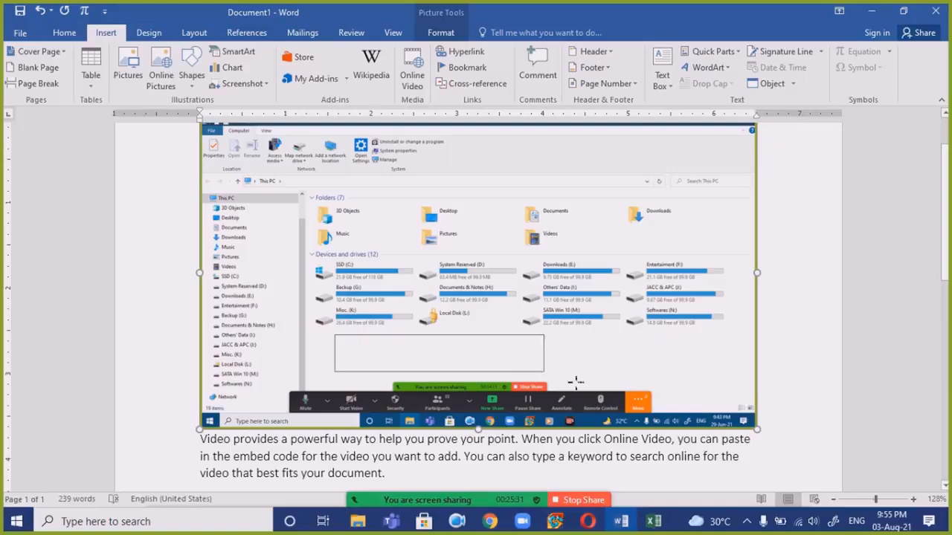
left_click_drag(637, 382, 637, 383)
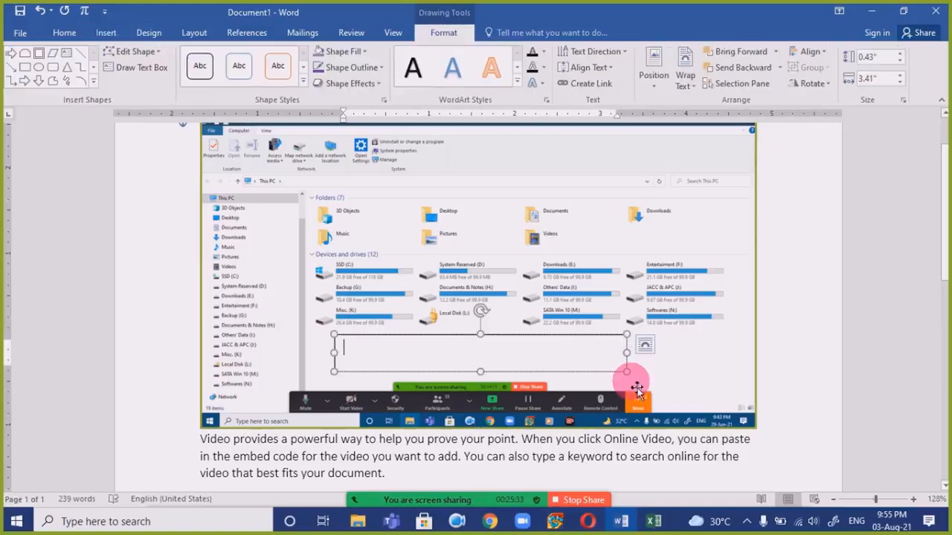
Step: Enter "KUCH BHI LIKH LIA" in the text box and select the box as an object
type("KUCH BHI")
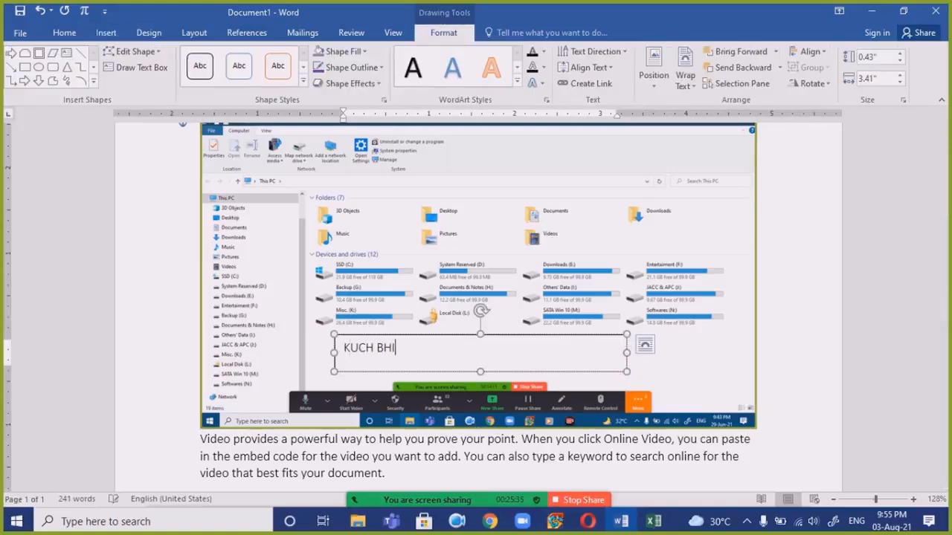
type(" LIKH LIA")
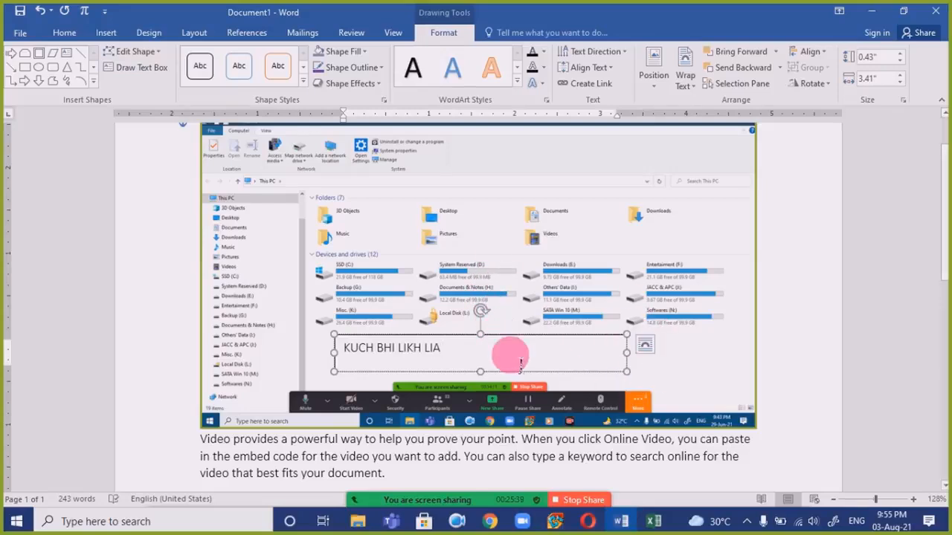
left_click(577, 372)
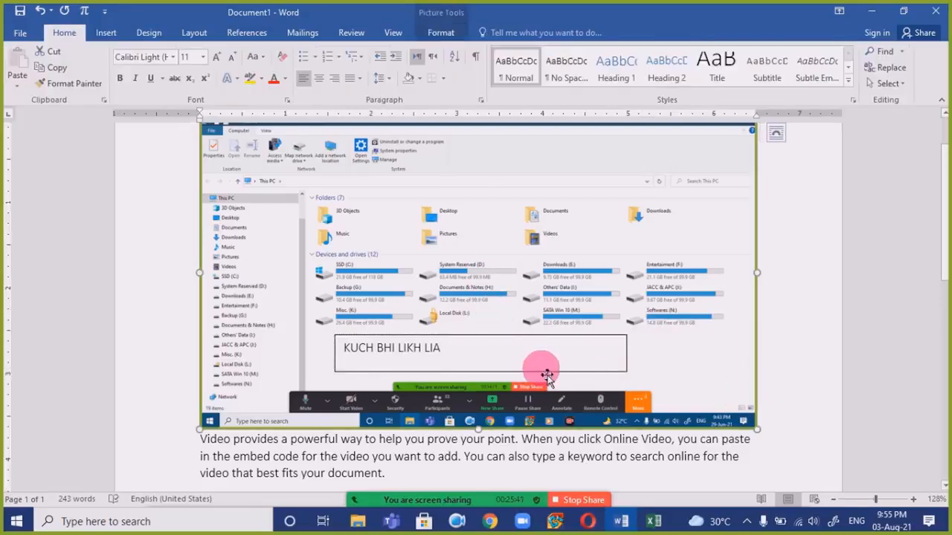
left_click(579, 374)
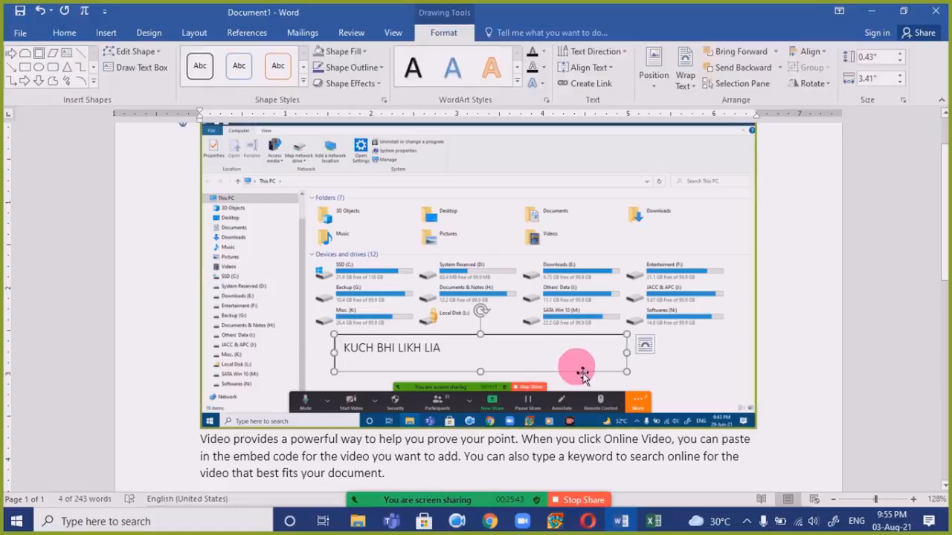
Step: Remove the outline from the "KUCH BHI LIKH LIA" text box on the picture
left_click(347, 51)
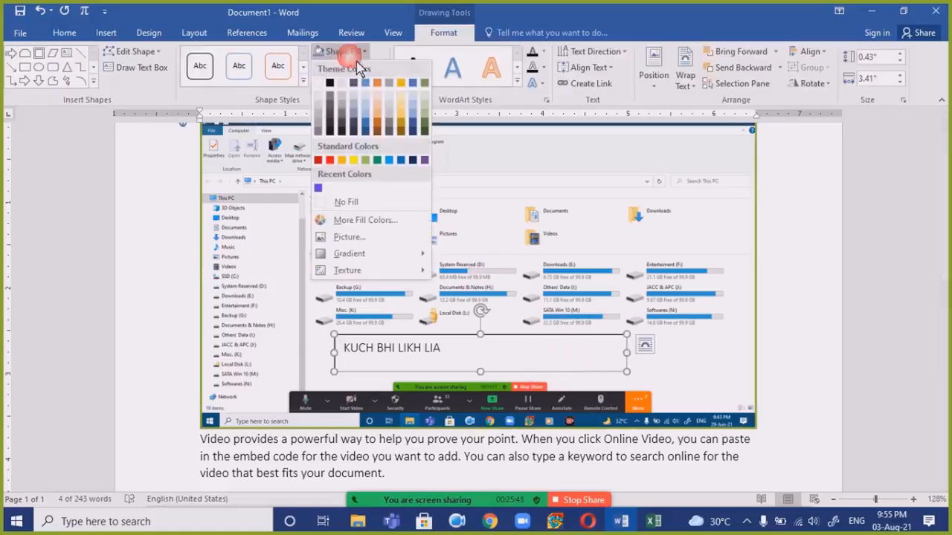
left_click(347, 52)
left_click(351, 73)
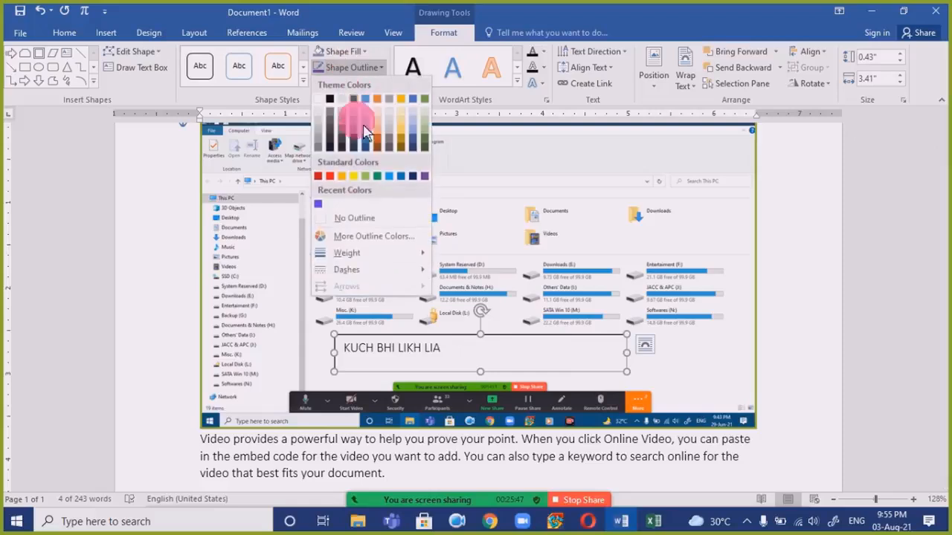
left_click(350, 214)
left_click(680, 348)
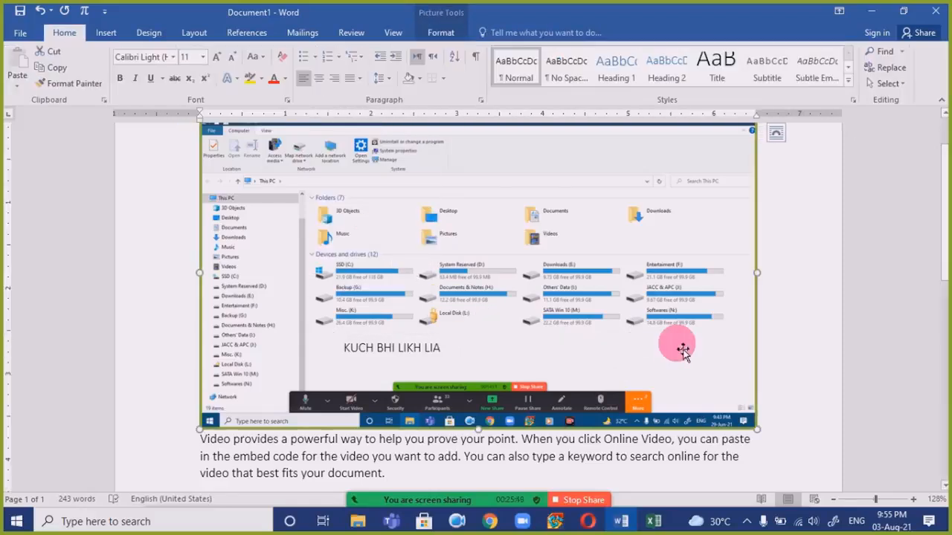
Step: Move the text box to the right below the drives, narrow it to fit its text, and nudge it slightly up
left_click(425, 346)
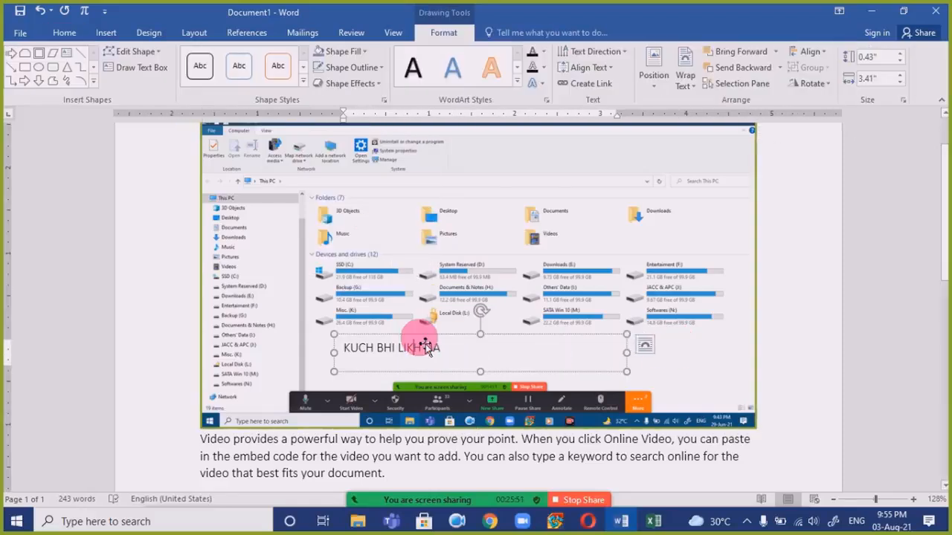
left_click_drag(430, 346, 540, 354)
left_click(662, 334)
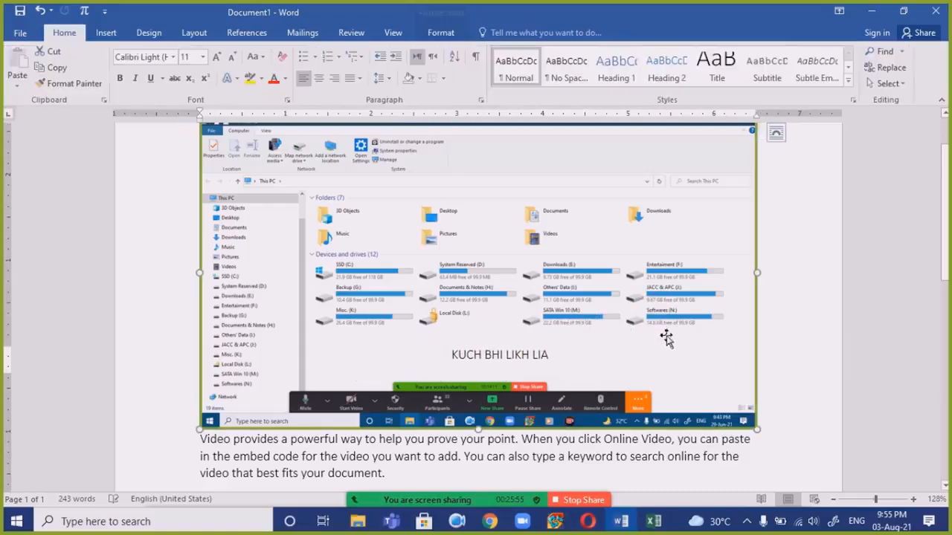
left_click(525, 349)
left_click_drag(743, 368, 583, 375)
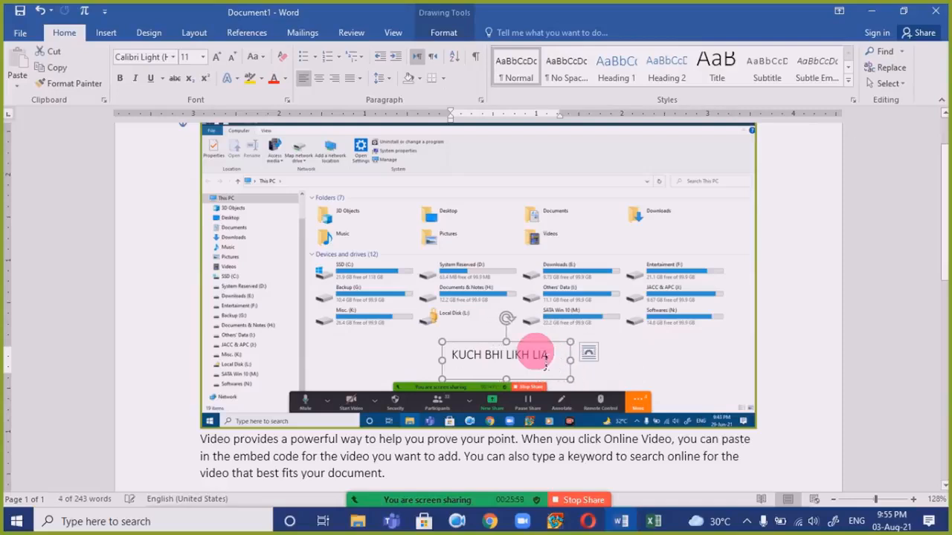
left_click(636, 339)
left_click(509, 342)
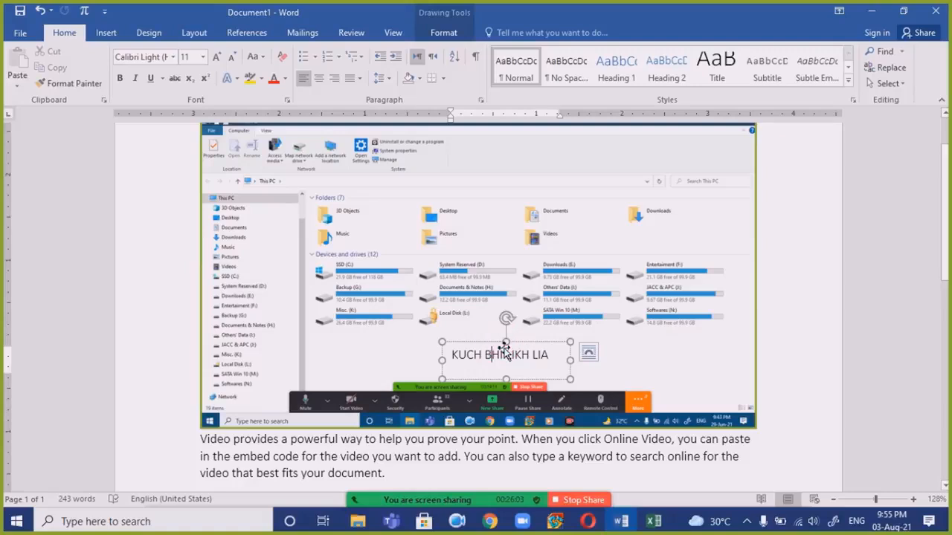
left_click_drag(506, 346, 503, 342)
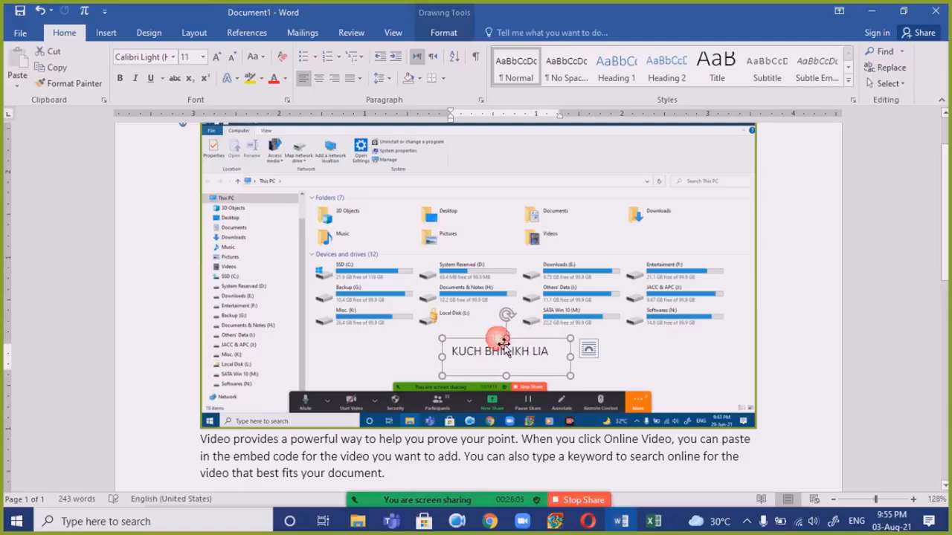
Step: Delete the inserted screenshot picture from behind the text box
left_click(634, 386)
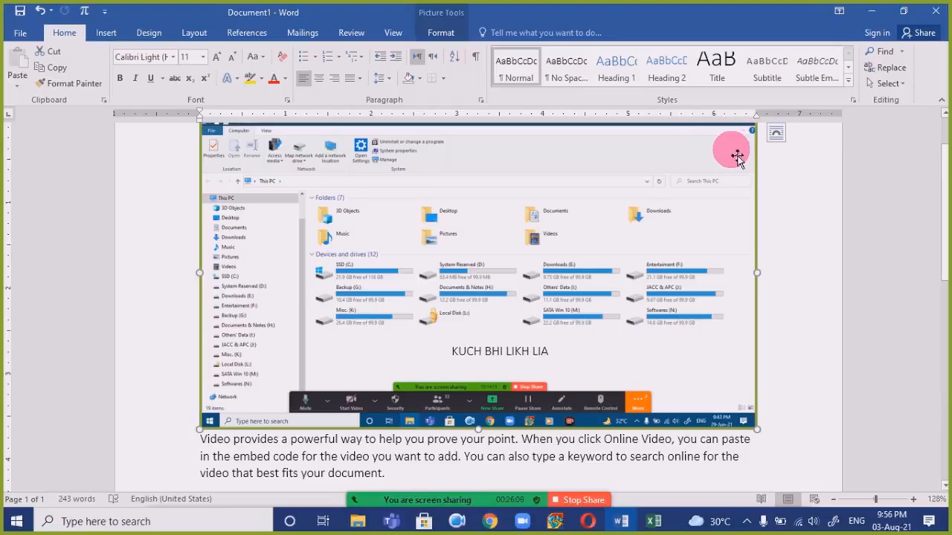
key("Delete")
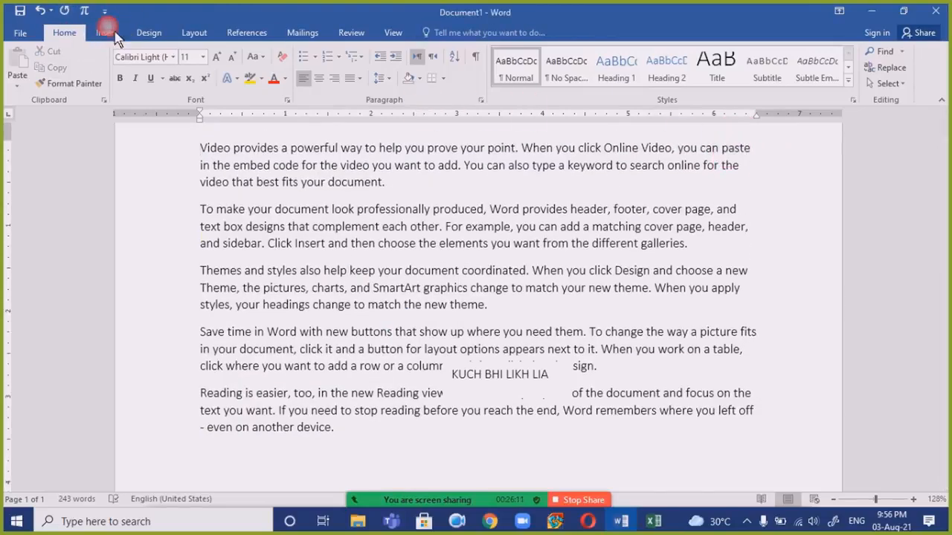
Step: Hyperlink the first word "Video" to the file BCC 2 Class 0.mp4 in the BCC 2 folder on the Desktop
left_click(107, 34)
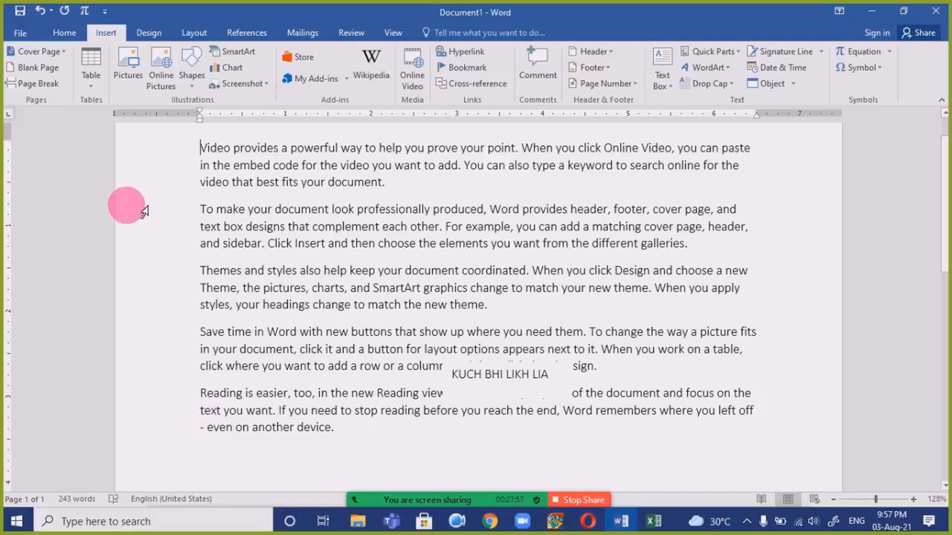
left_click_drag(200, 148, 232, 149)
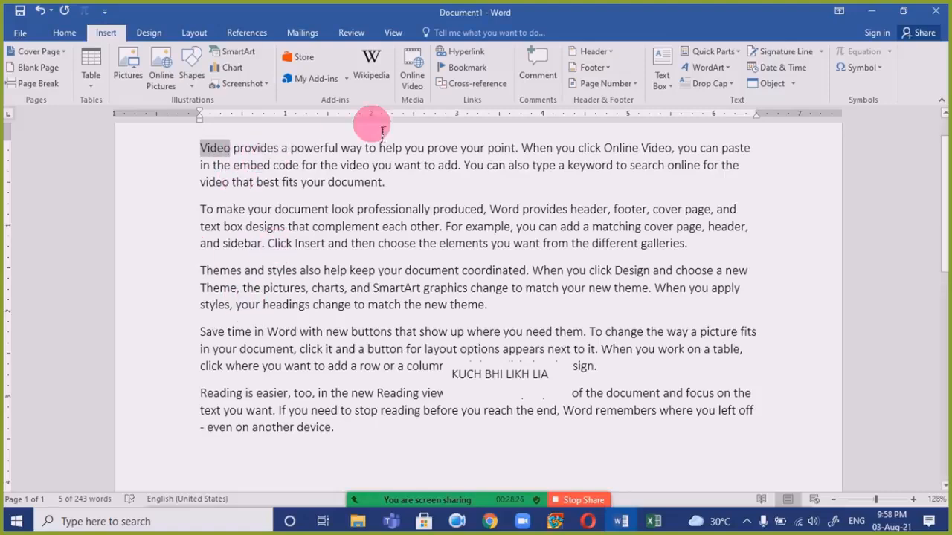
left_click(463, 53)
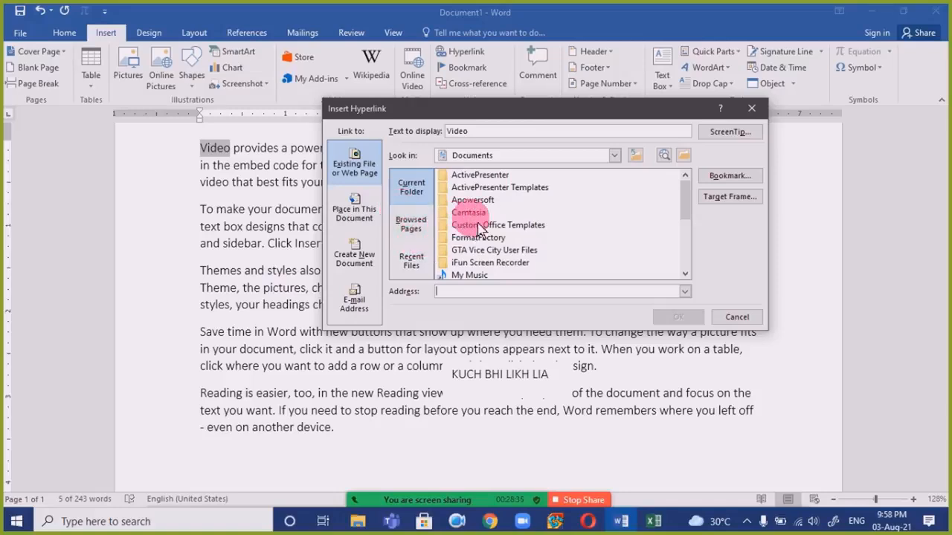
left_click(615, 157)
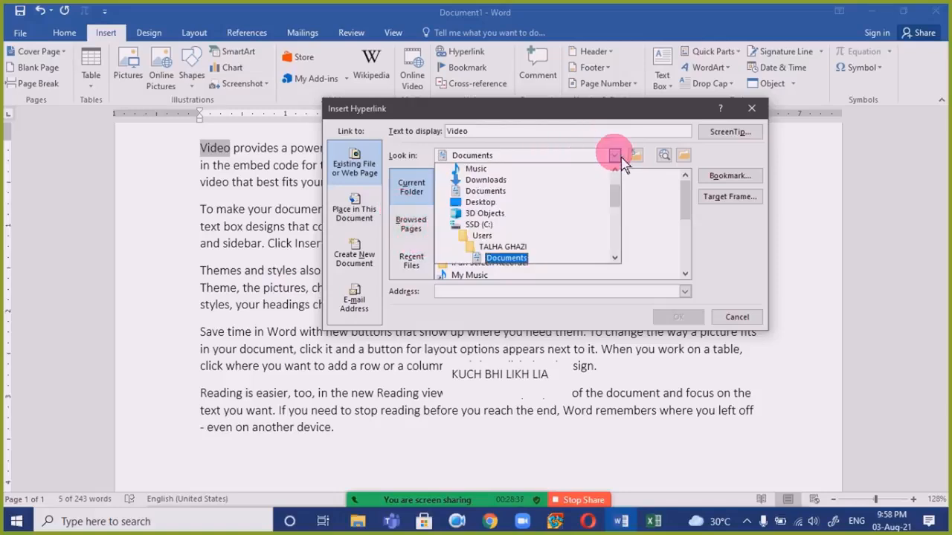
left_click(491, 203)
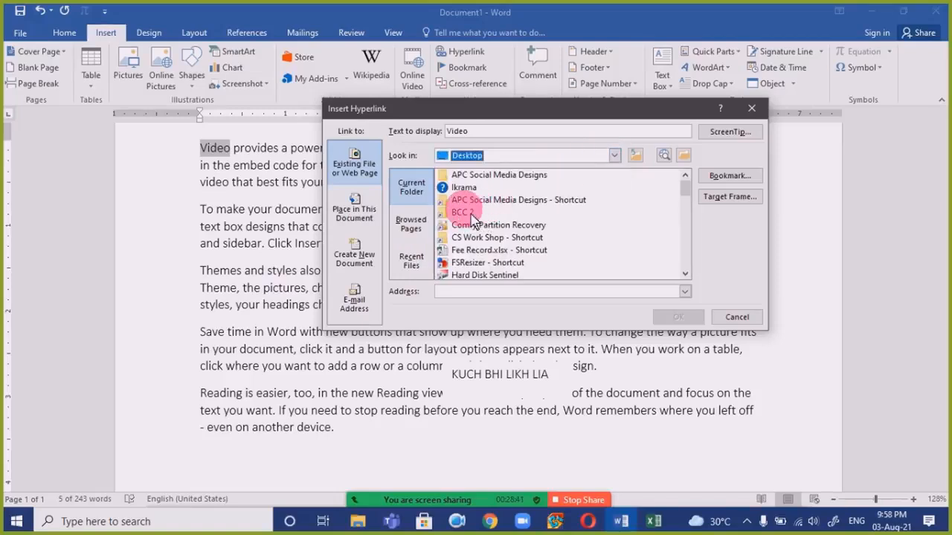
double_click(469, 214)
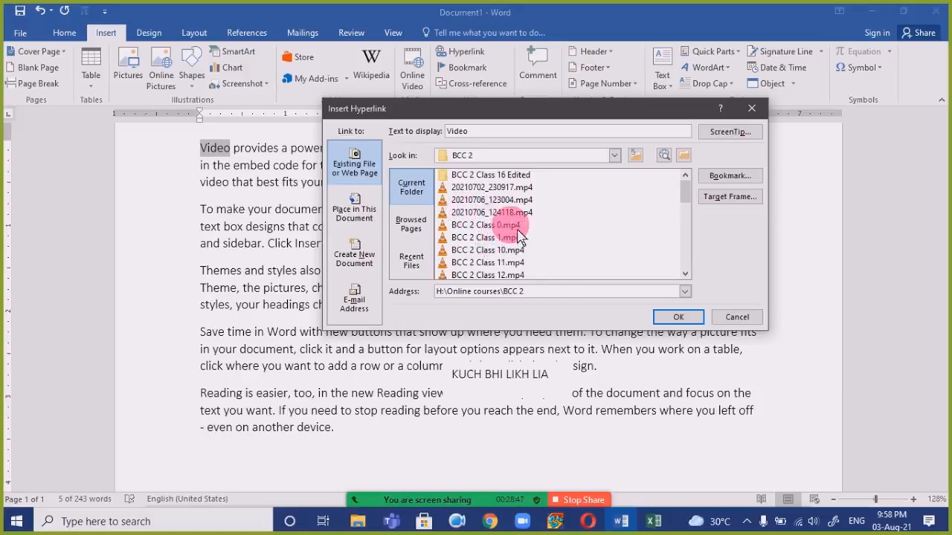
double_click(520, 226)
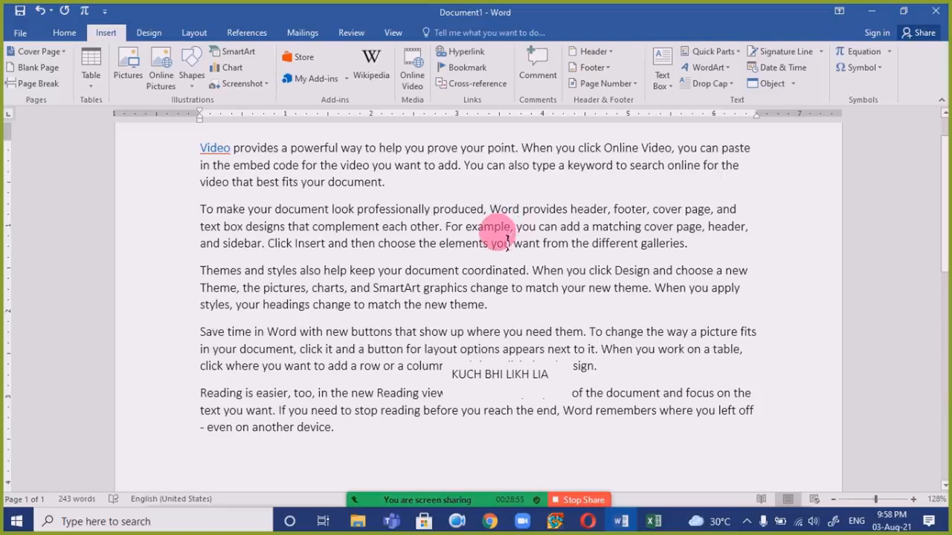
Step: Follow the "Video" hyperlink in the first paragraph to test that it opens the linked file
scroll(352, 253, "up", 5)
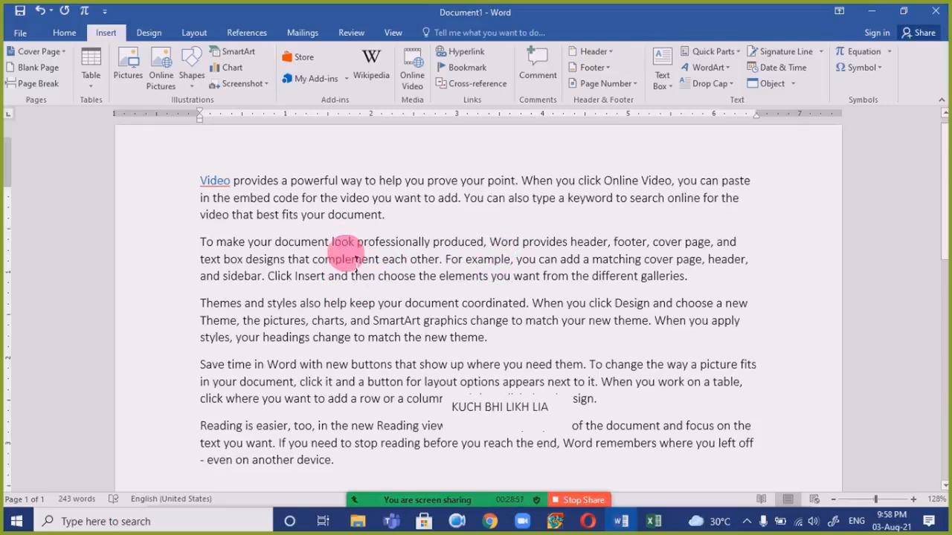
scroll(355, 259, "up", 2)
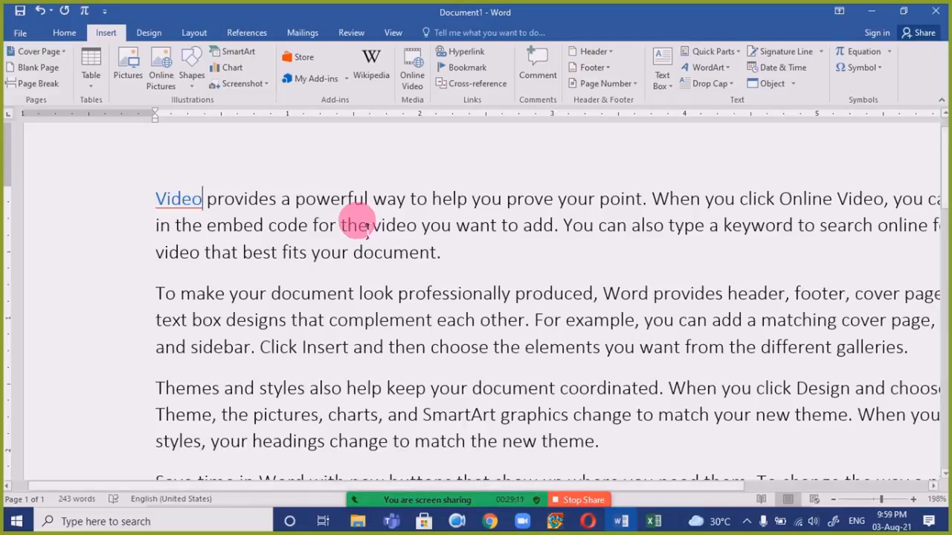
left_click(185, 203, "ctrl")
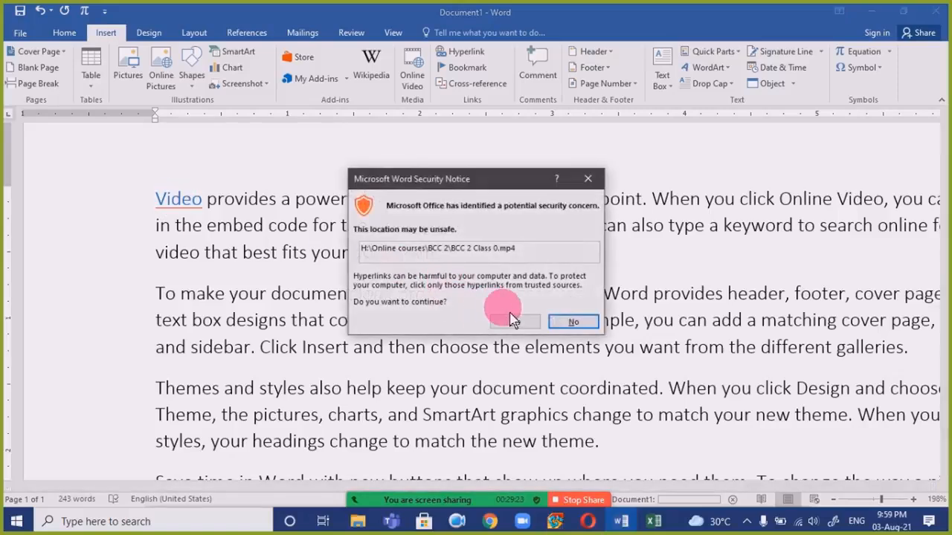
Step: Confirm opening the linked BCC 2 Class 0.mp4, play it muted from about 22:30, and close the player
left_click(535, 332)
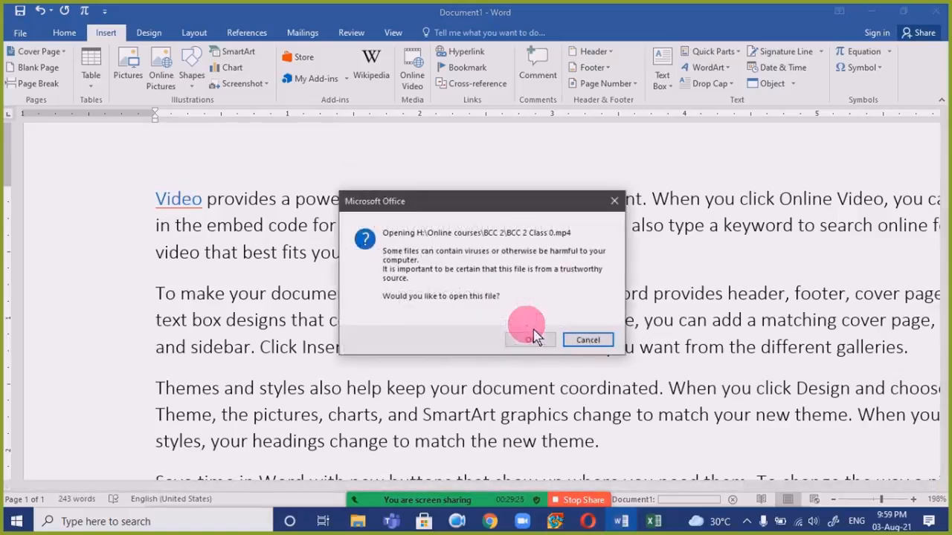
left_click(531, 340)
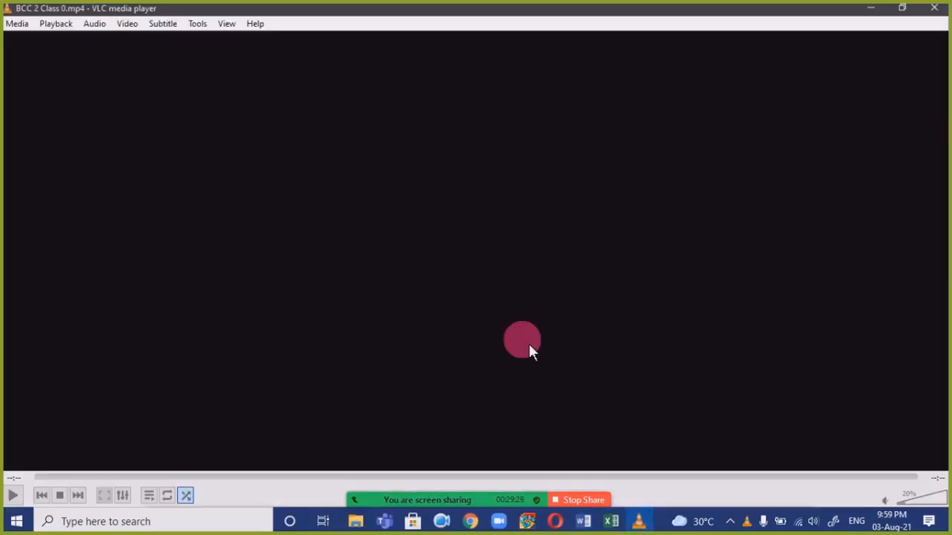
scroll(551, 353, "down", 4)
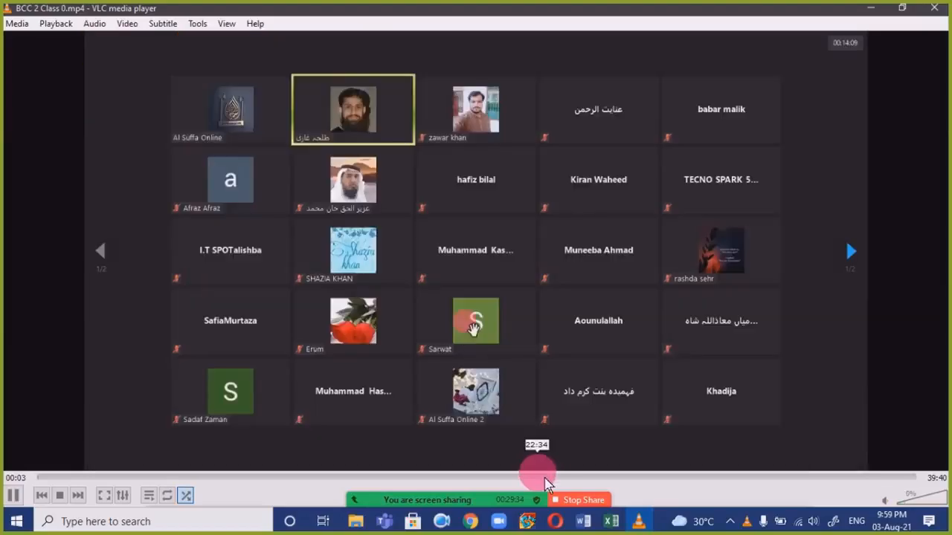
left_click(545, 480)
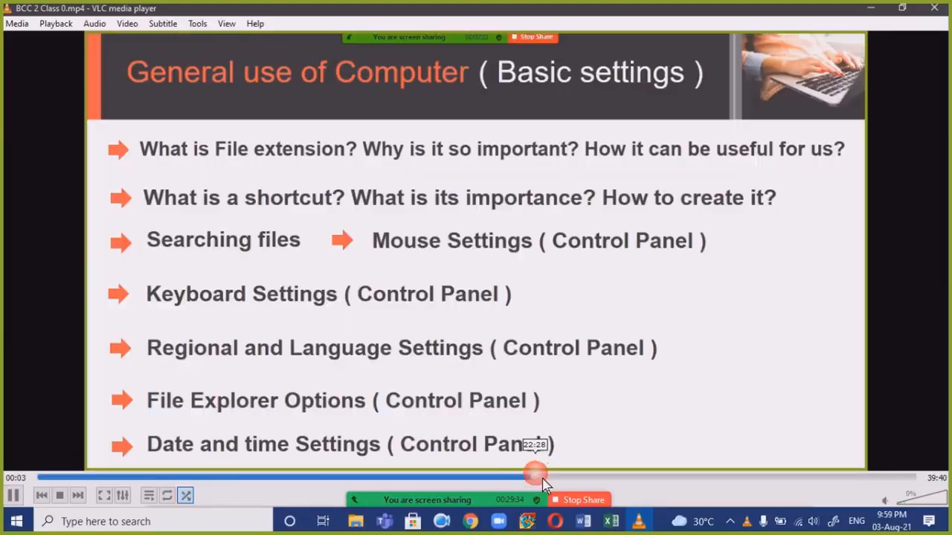
left_click(935, 9)
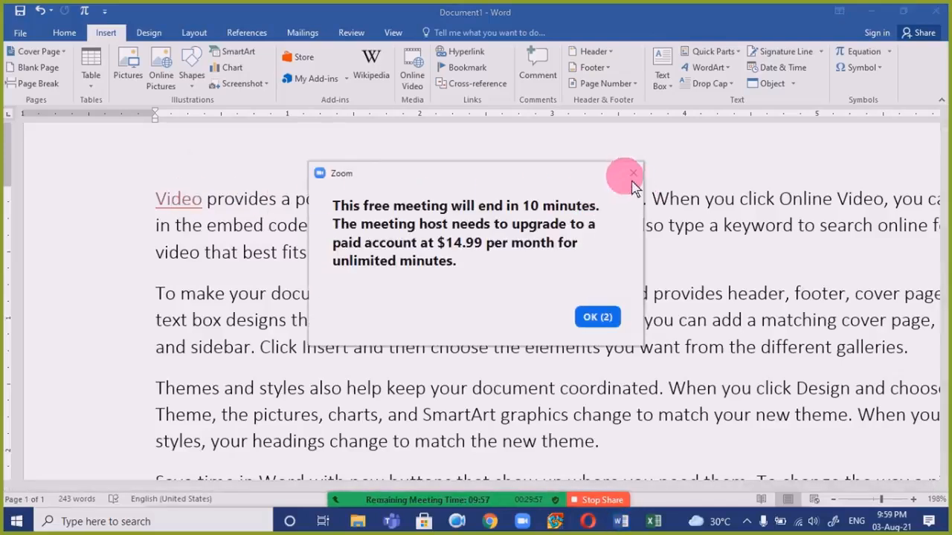
Step: Dismiss the Zoom meeting notice, test the link to BCC 2 Class 0.mp4 once more, and close the video player
left_click(634, 174)
left_click(509, 321)
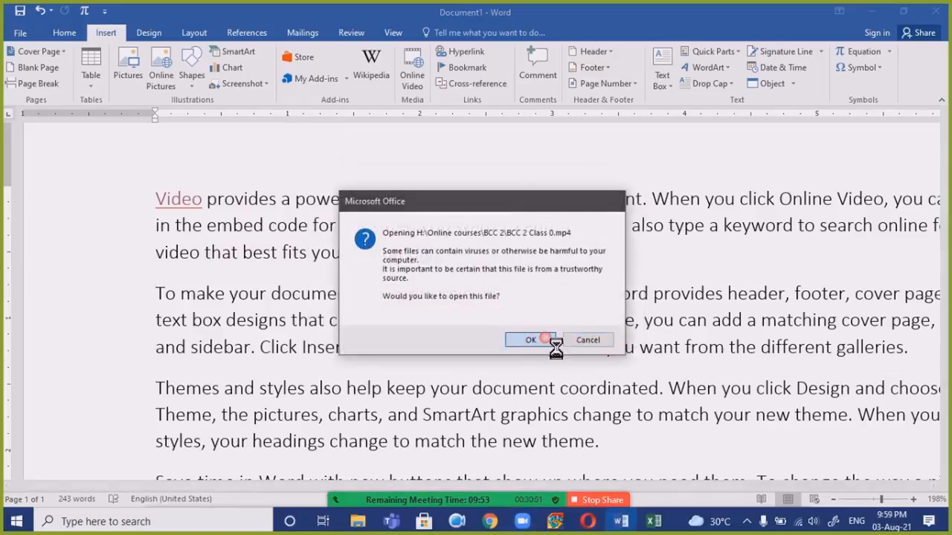
left_click(546, 340)
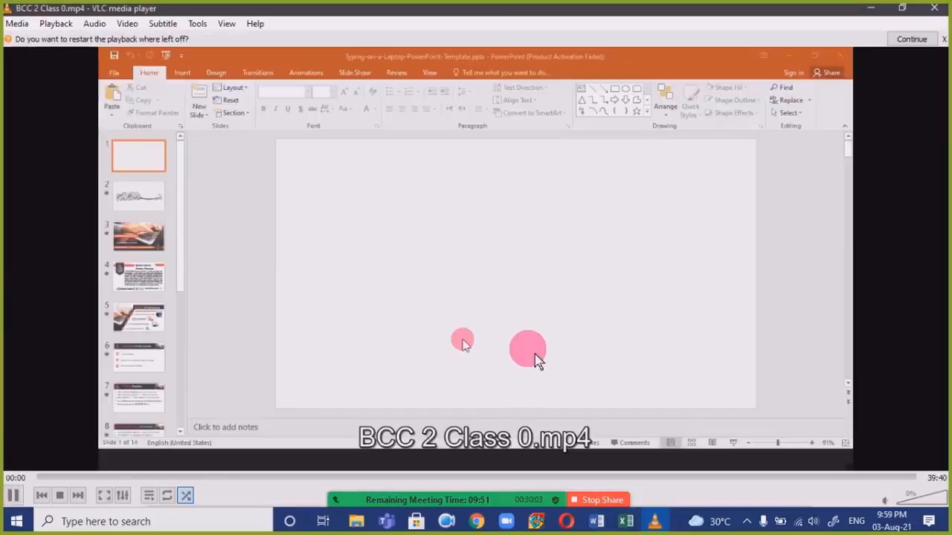
left_click(937, 8)
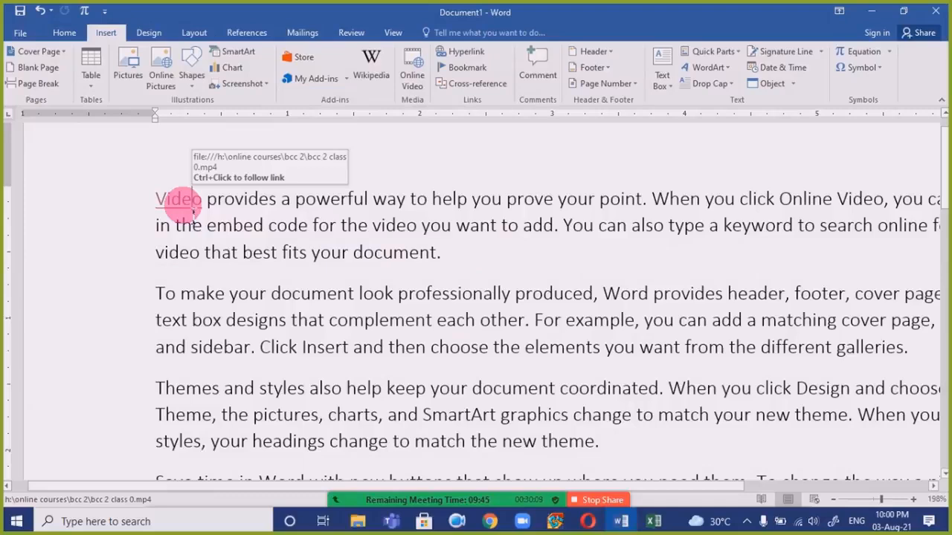
Step: Remove the hyperlink from the word "Video" at the start of the first paragraph
right_click(186, 209)
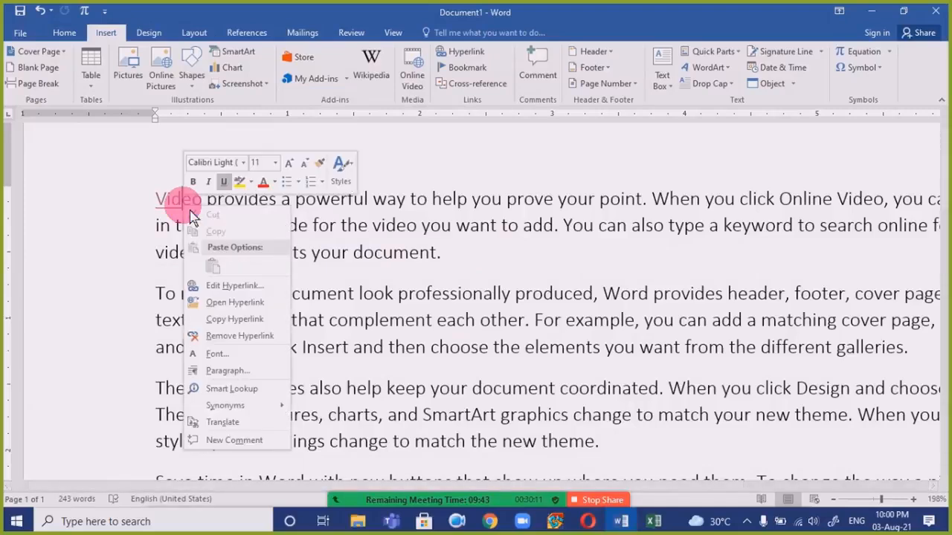
left_click(239, 336)
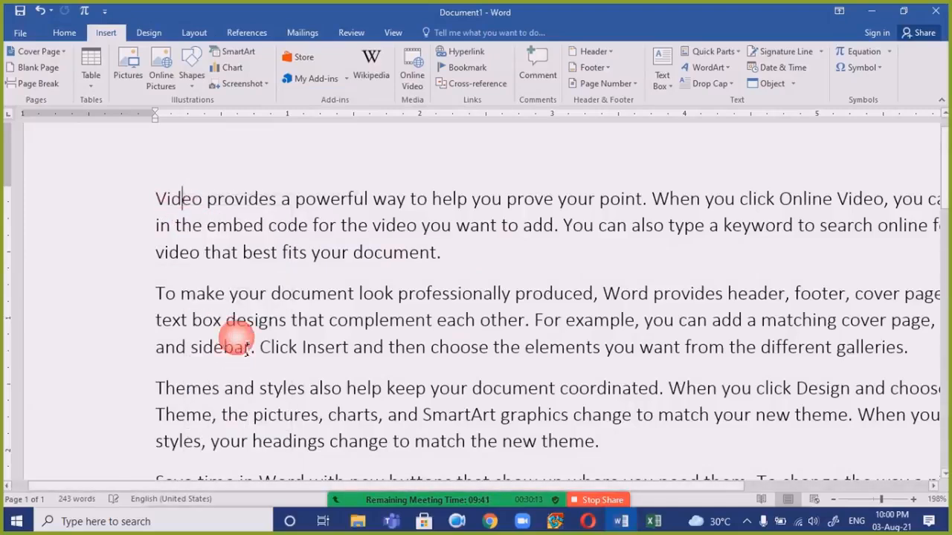
left_click(315, 253)
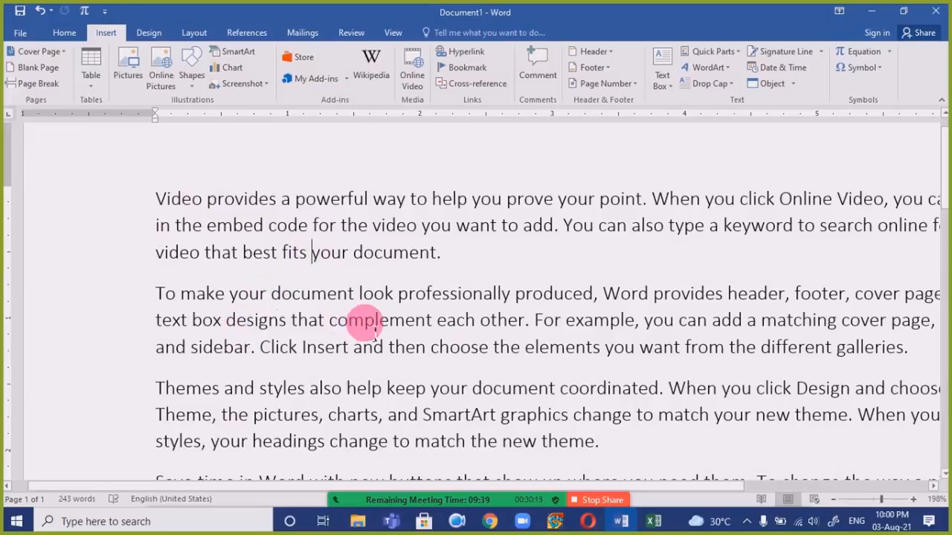
Step: Add a person's first name in capitals on a new line below the first paragraph and select that line
scroll(369, 331, "down", 1)
scroll(374, 328, "down", 3)
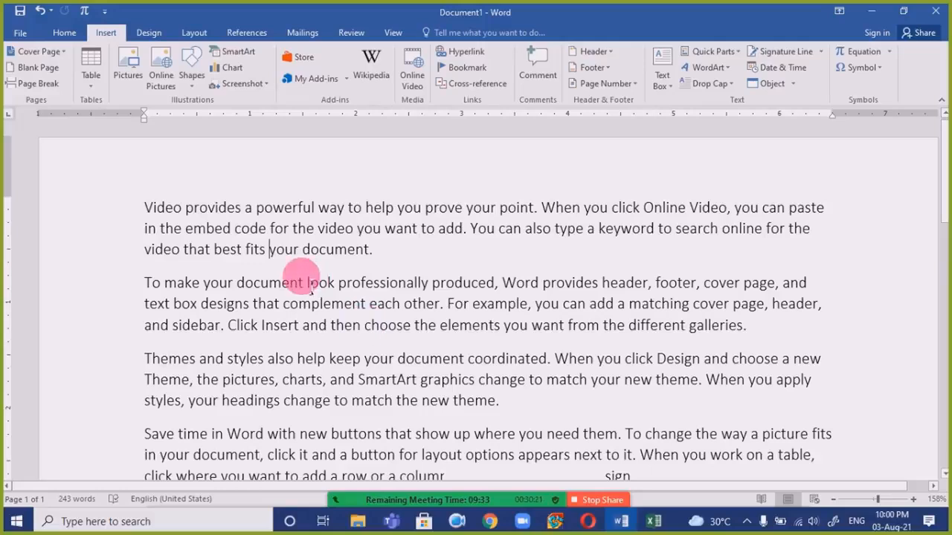
left_click(374, 250)
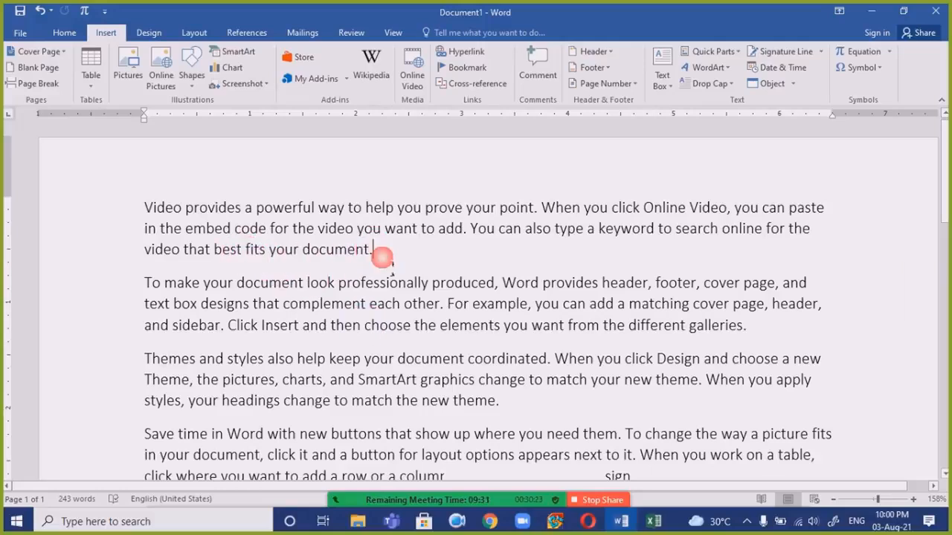
key("Return")
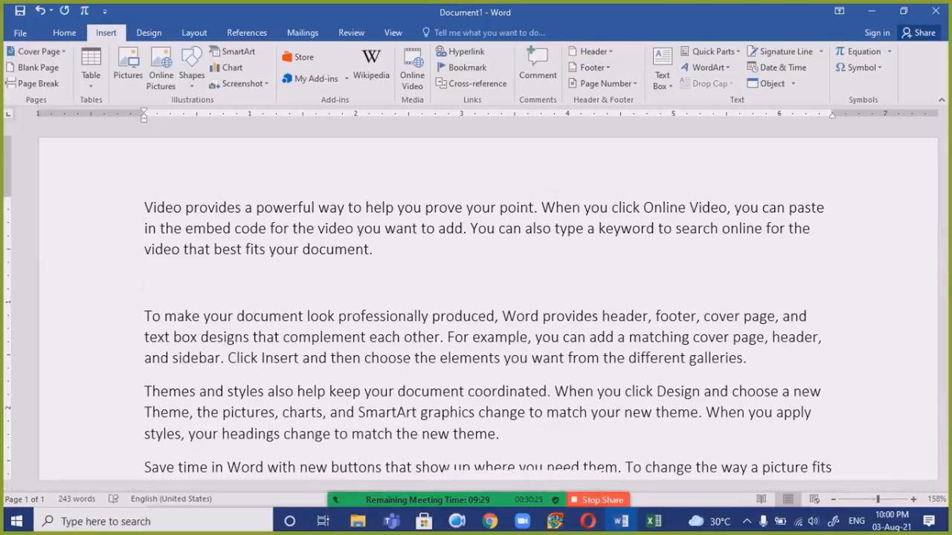
type("H")
key("BackSpace")
key("BackSpace")
key("BackSpace")
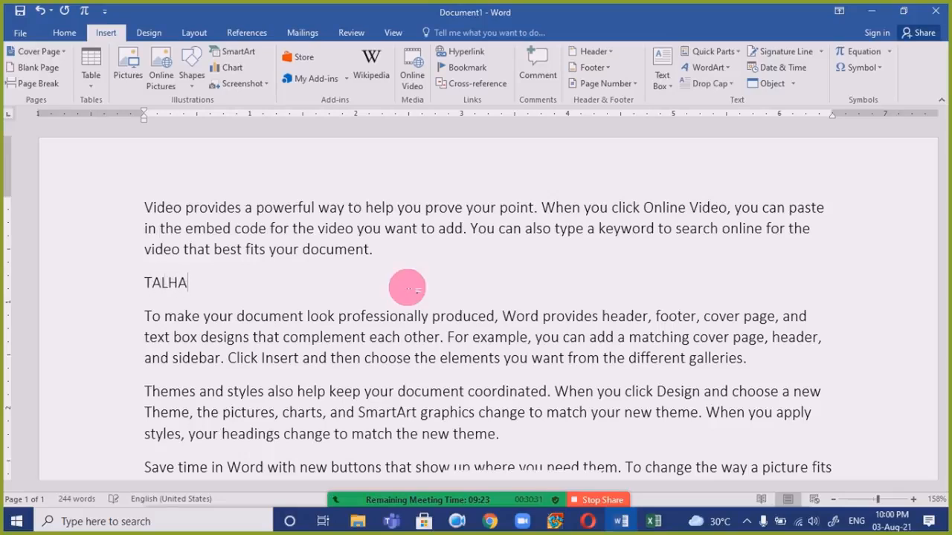
triple_click(409, 288)
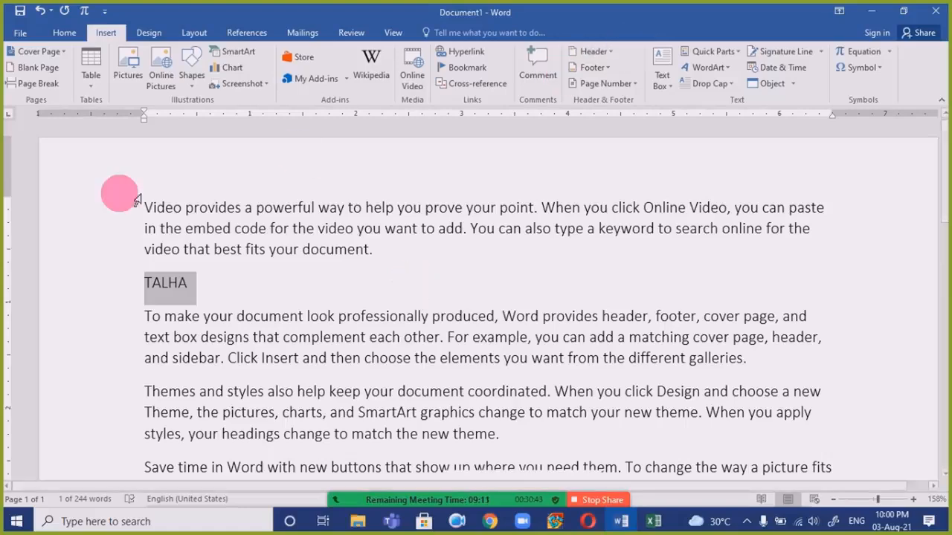
left_click(476, 53)
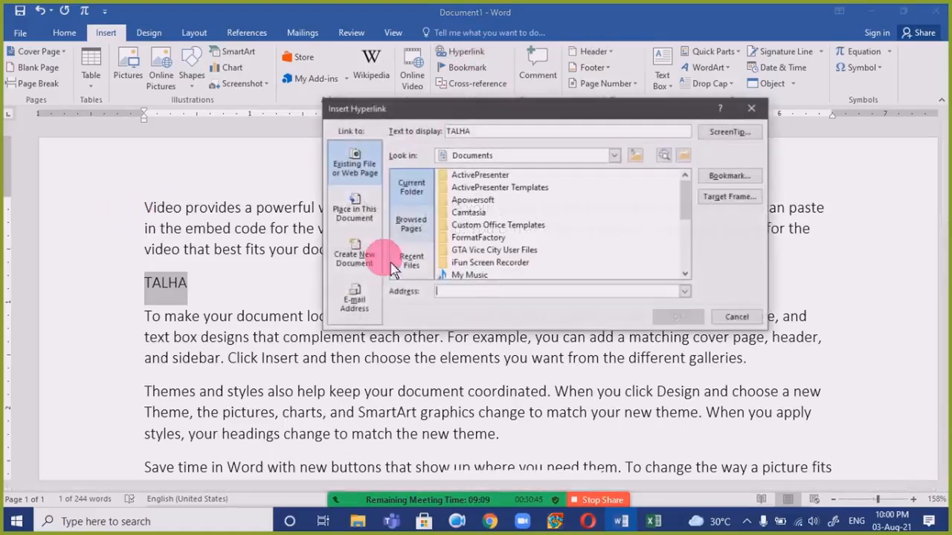
left_click(751, 320)
left_click(678, 392)
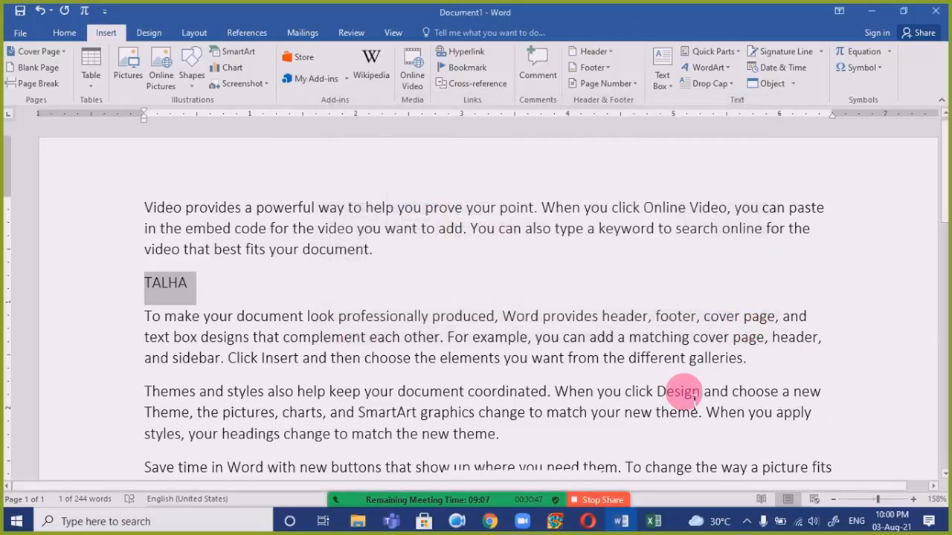
Step: Insert a hyperlink on the selected name that points to the Dates 2.PNG file on the Desktop
key("ctrl+k")
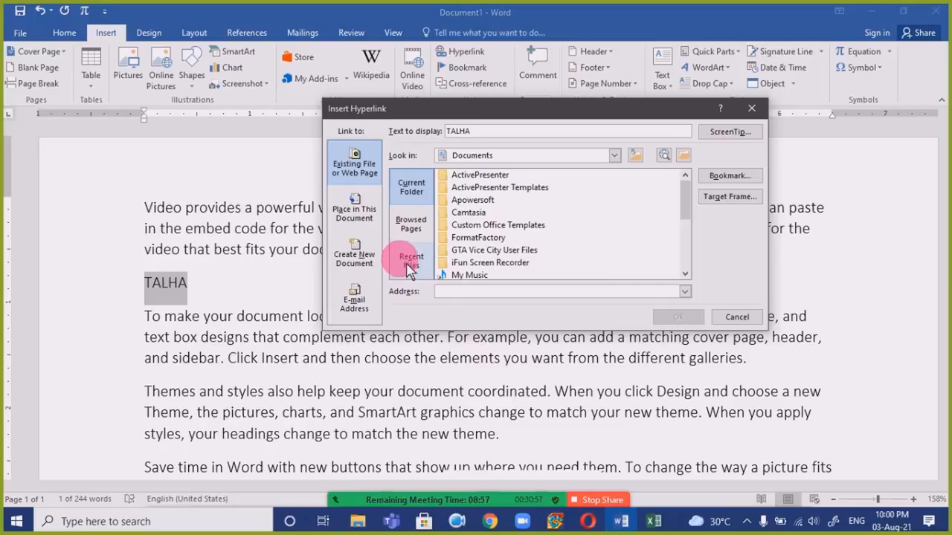
left_click(609, 159)
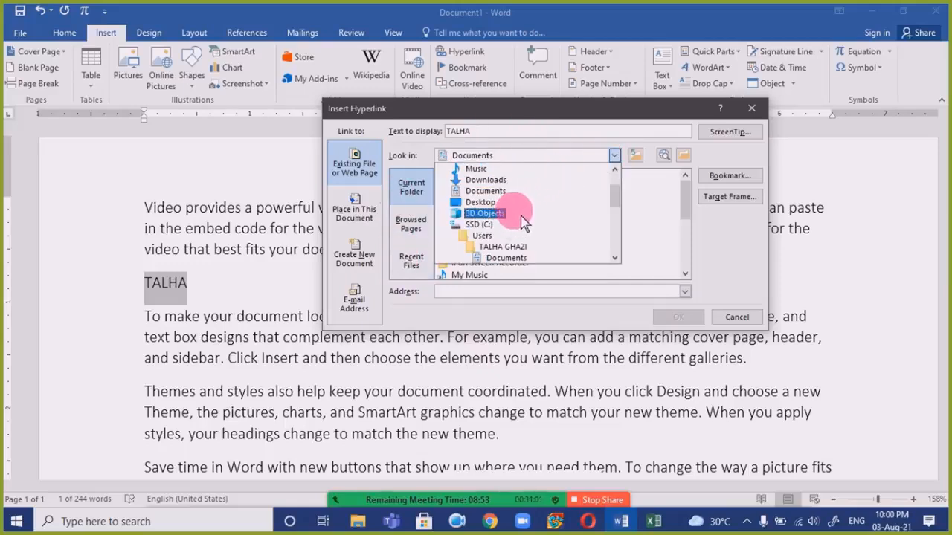
left_click(482, 202)
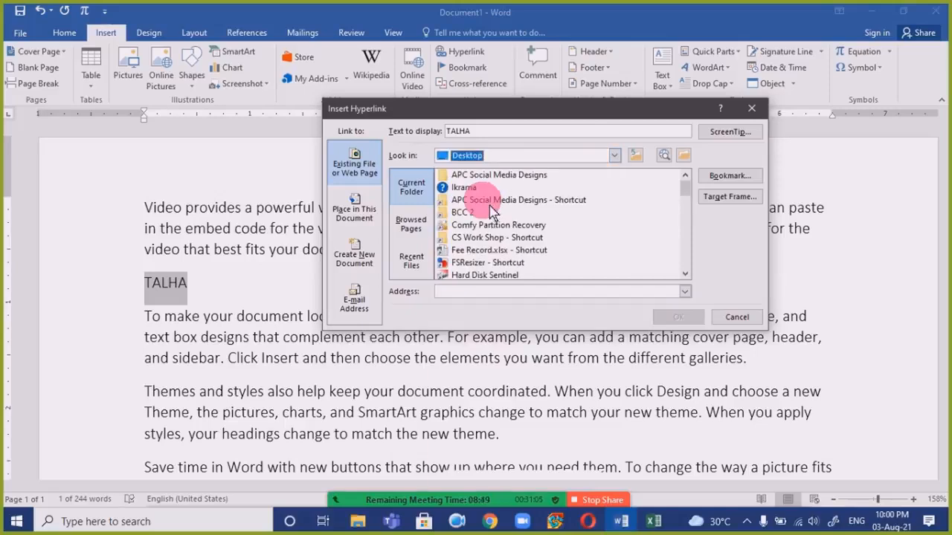
double_click(482, 214)
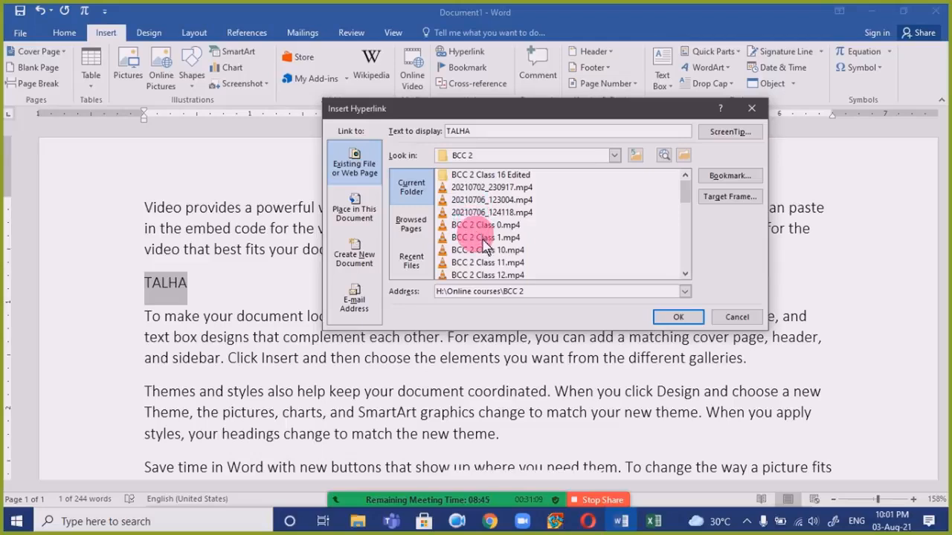
left_click(484, 155)
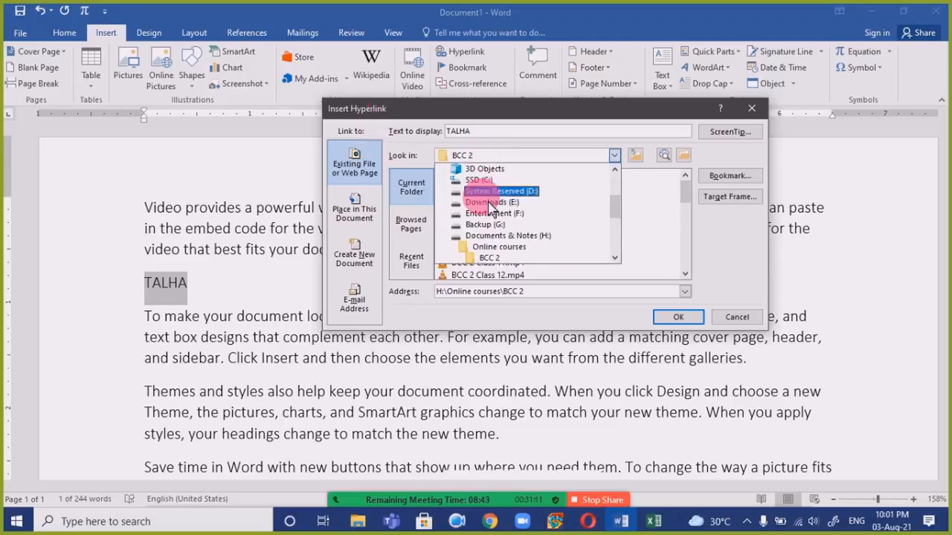
scroll(489, 206, "up", 2)
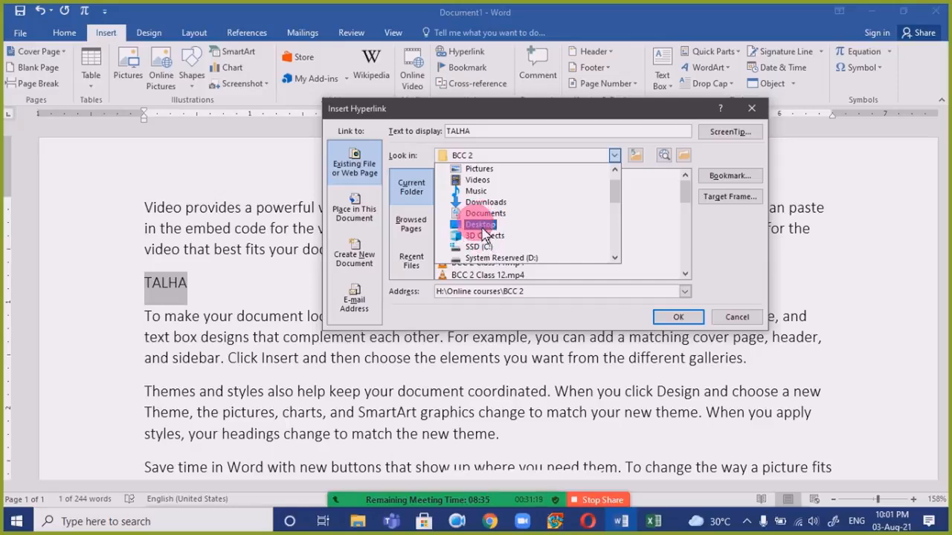
left_click(482, 225)
left_click(482, 239)
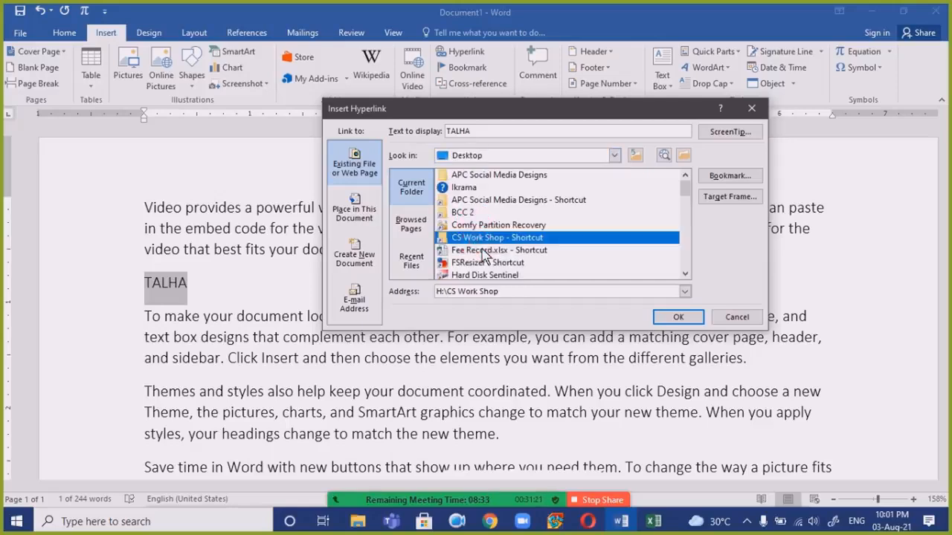
scroll(484, 253, "down", 5)
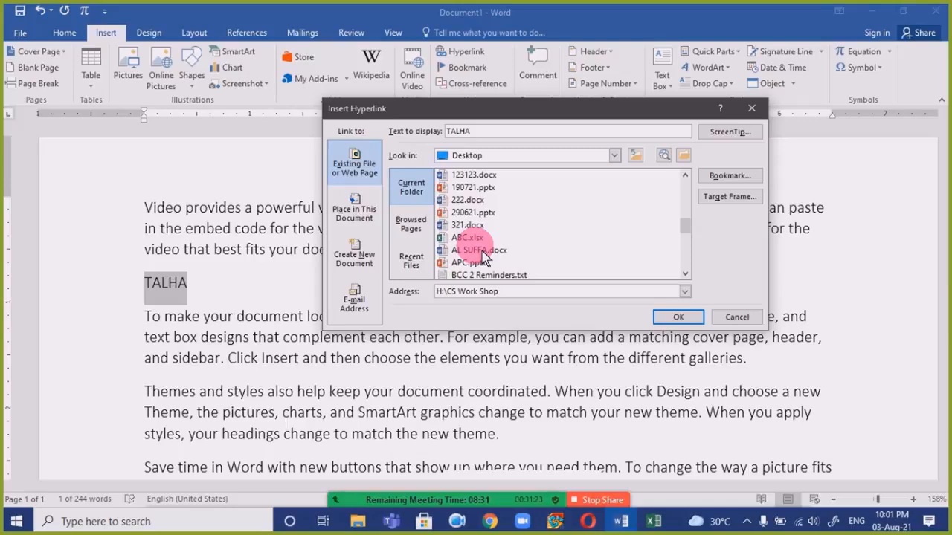
scroll(485, 256, "down", 2)
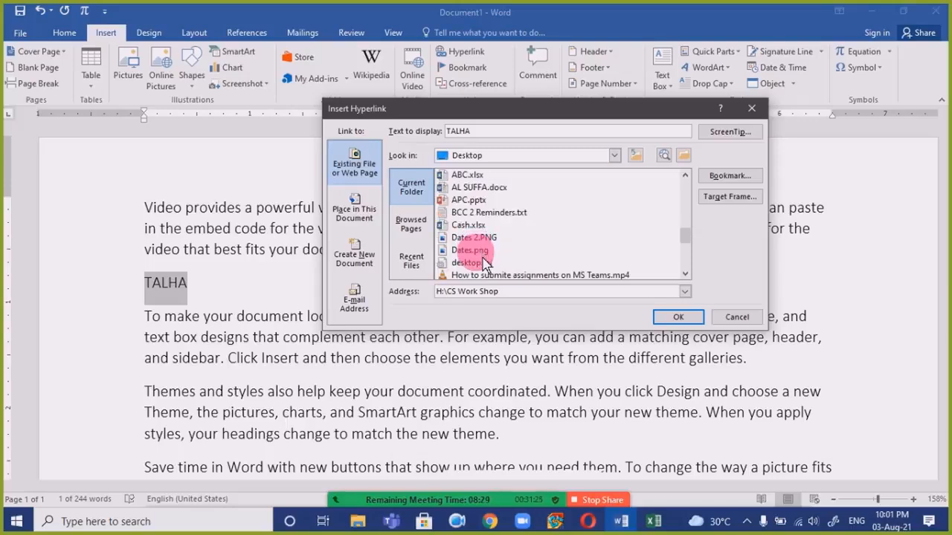
double_click(474, 237)
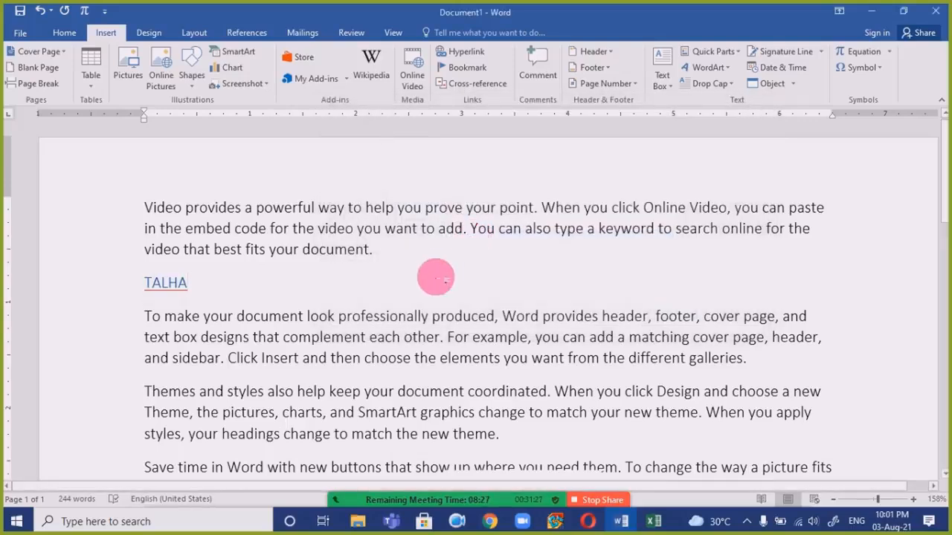
Step: Follow the name's hyperlink to view Dates 2.PNG, accept the security notice, and return to the document
left_click(177, 283, "ctrl")
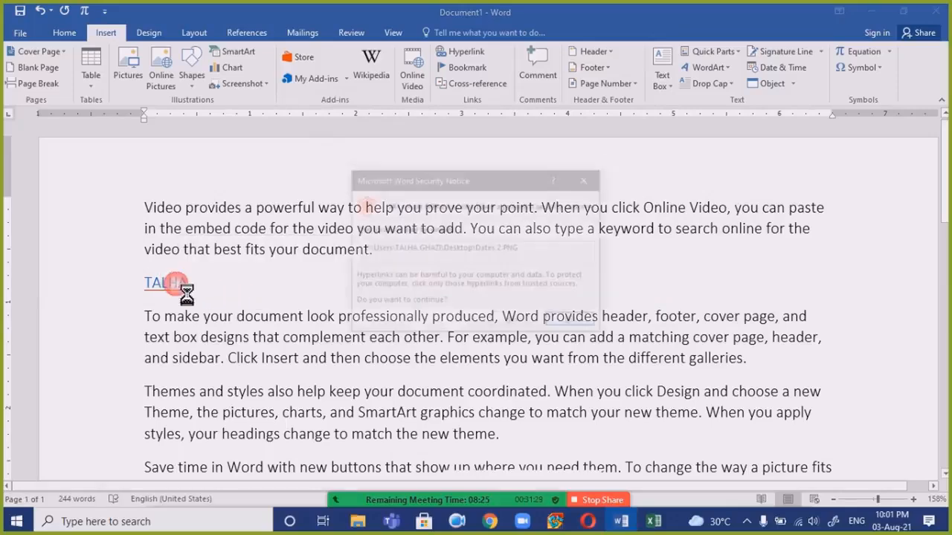
left_click(513, 325)
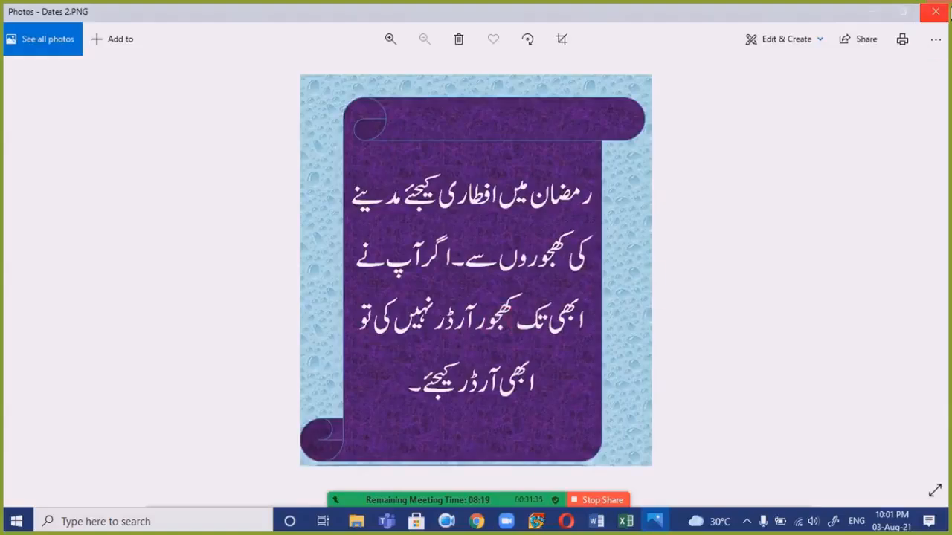
left_click(948, 12)
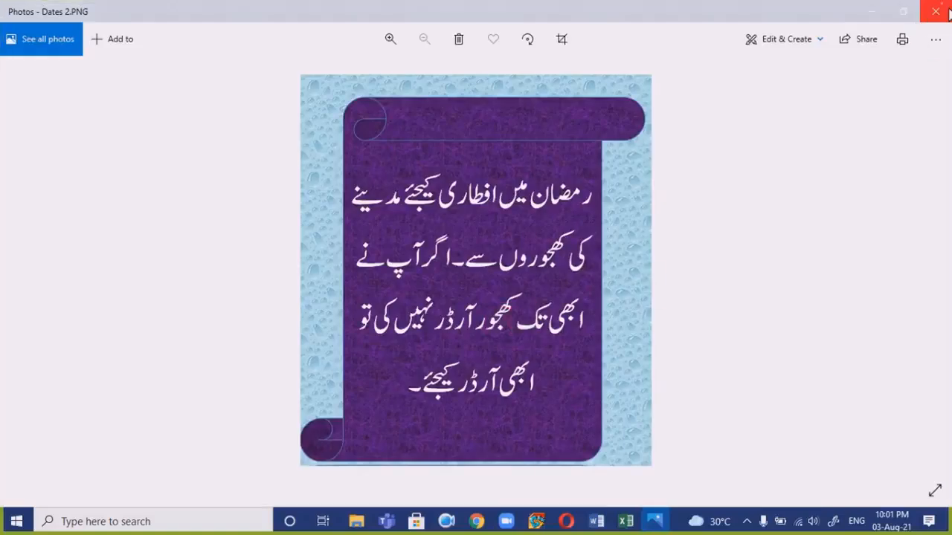
left_click(277, 277)
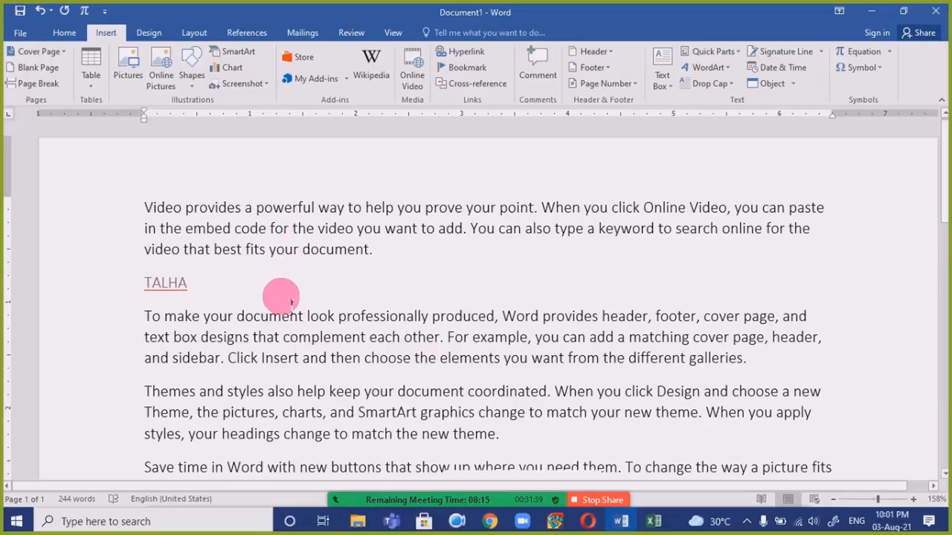
Step: Insert Screenshot (6).png from the Screenshots folder at the end of the document and shrink it to about 1.6 by 2.85 inches
scroll(277, 303, "down", 5)
scroll(290, 309, "up", 2)
scroll(292, 311, "up", 1)
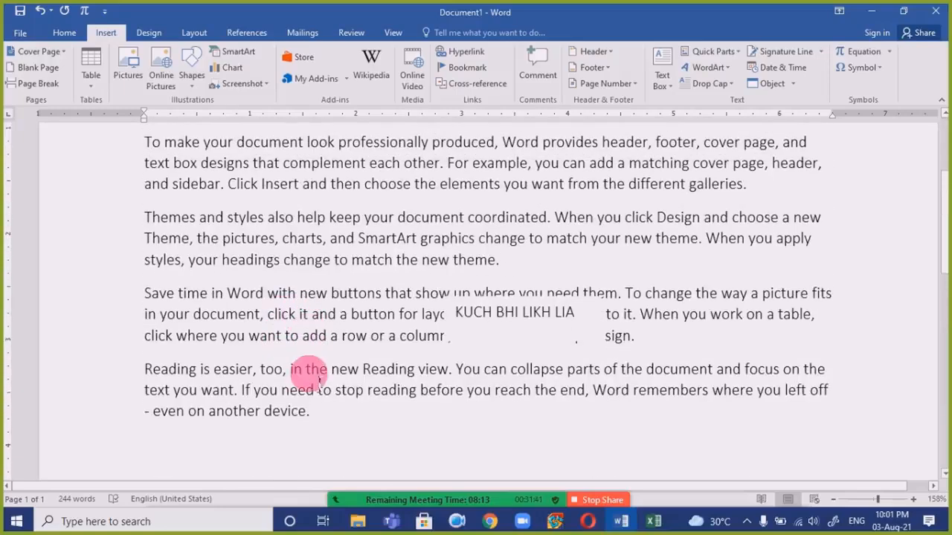
key("ctrl+End")
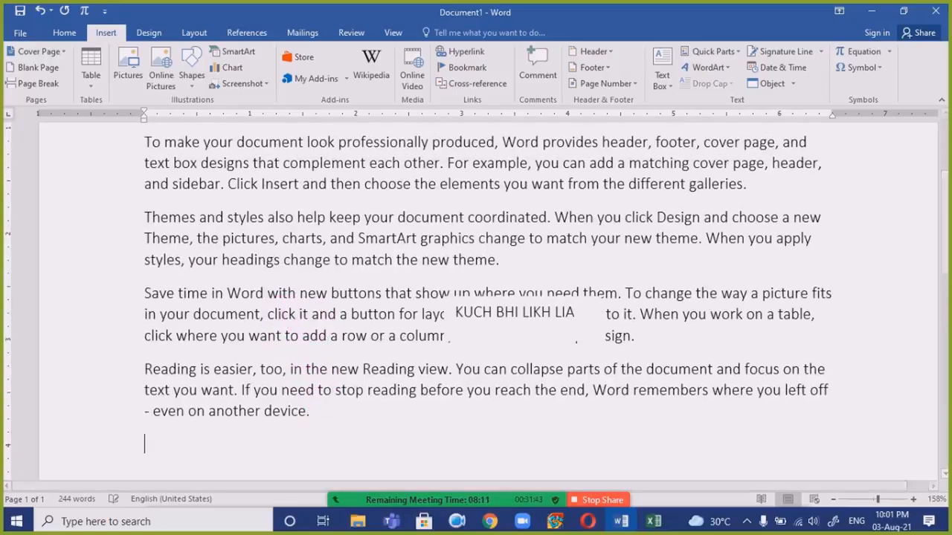
left_click(139, 86)
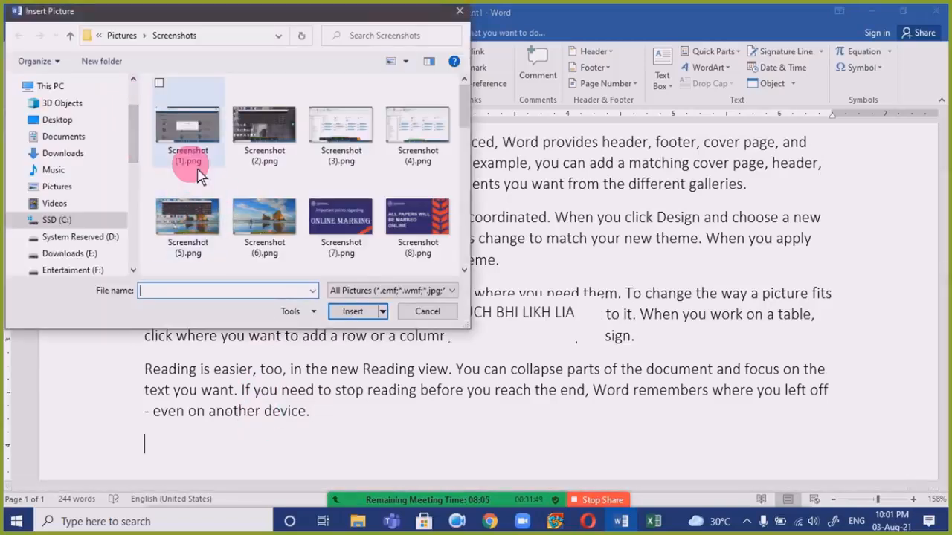
double_click(265, 217)
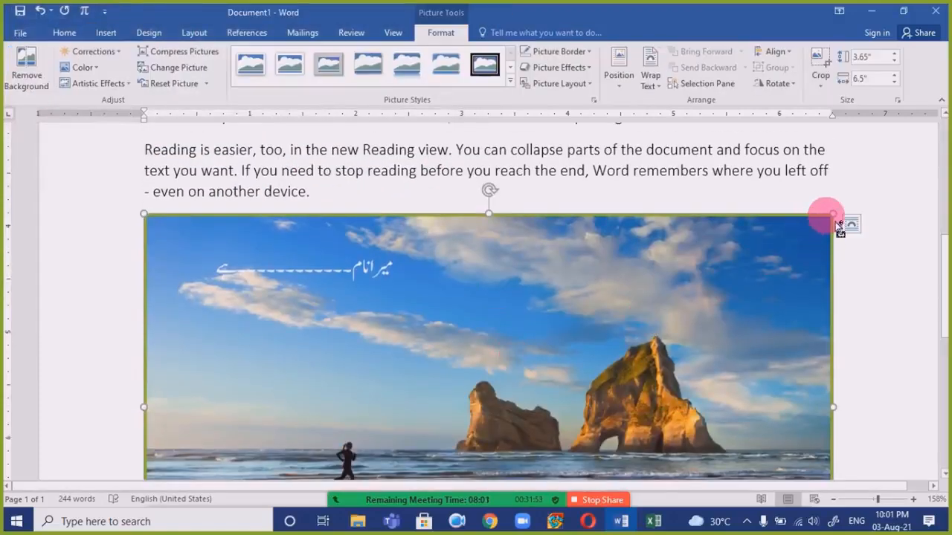
left_click_drag(835, 220, 565, 322)
left_click(370, 321)
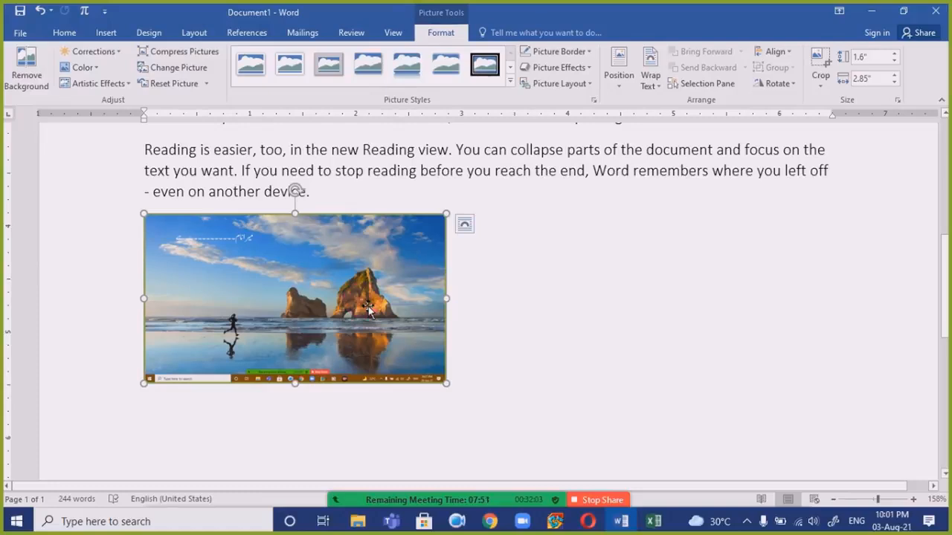
Step: Insert a hyperlink on the beach picture that points to the ABC.xlsx file on the Desktop
right_click(369, 311)
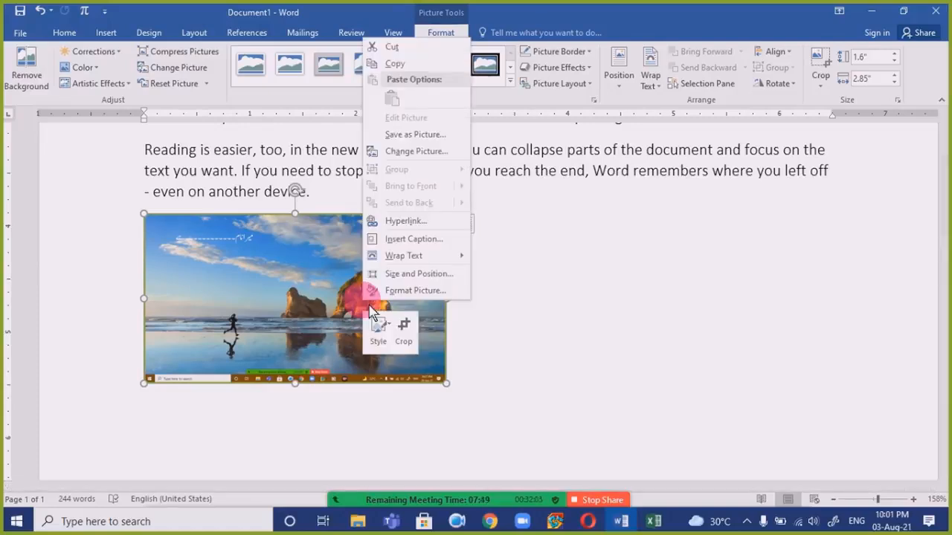
left_click(308, 284)
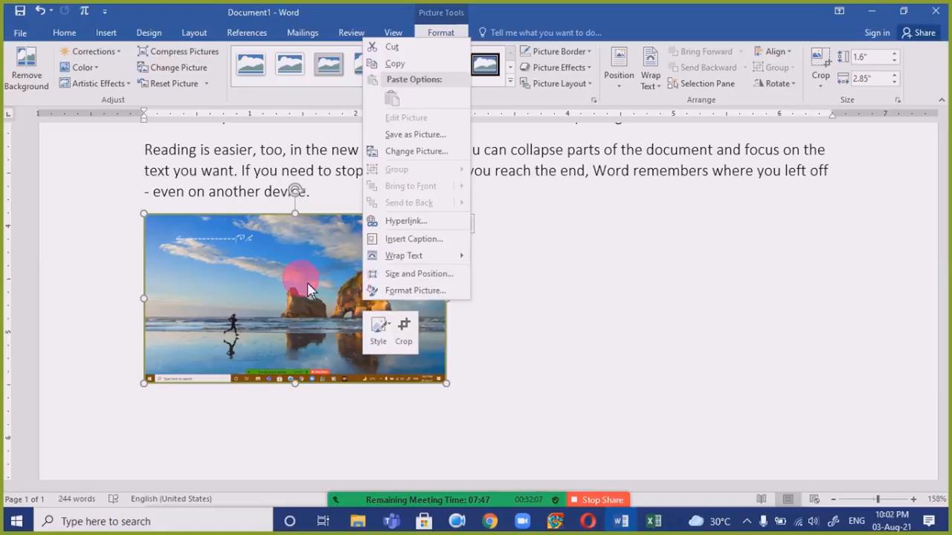
left_click(105, 32)
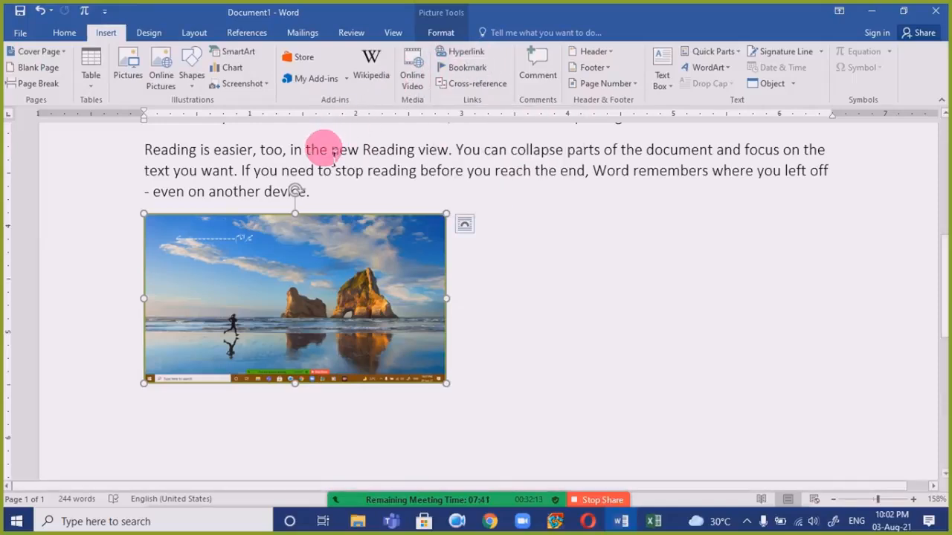
left_click(458, 53)
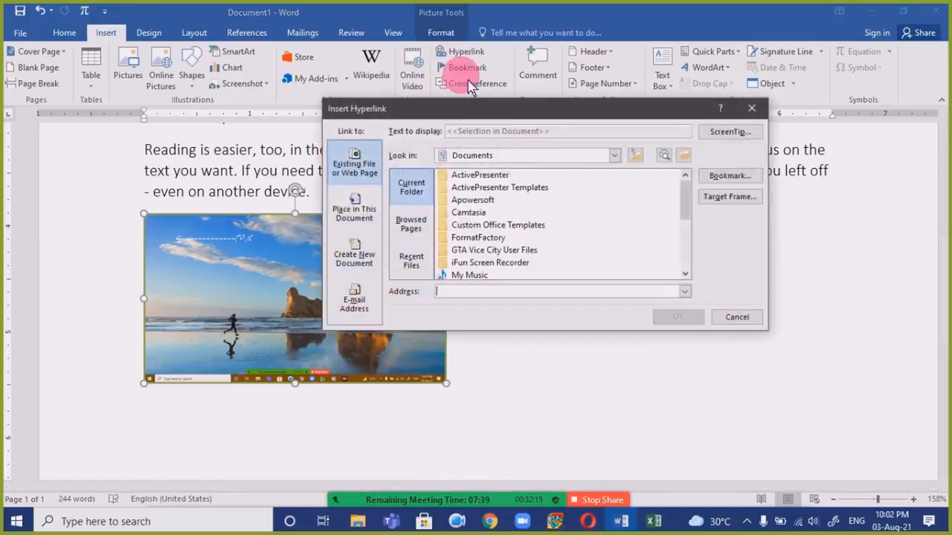
left_click(561, 157)
left_click(520, 203)
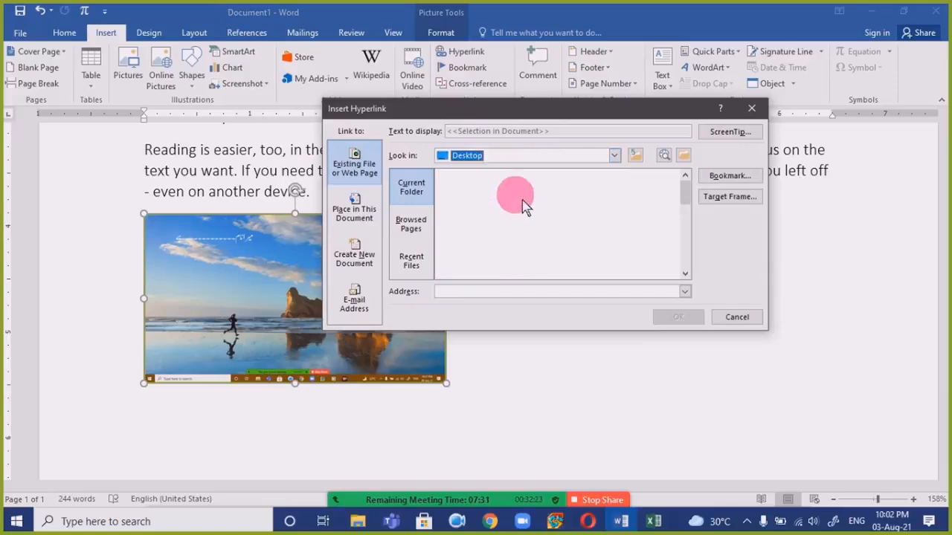
left_click(530, 212)
scroll(537, 232, "down", 3)
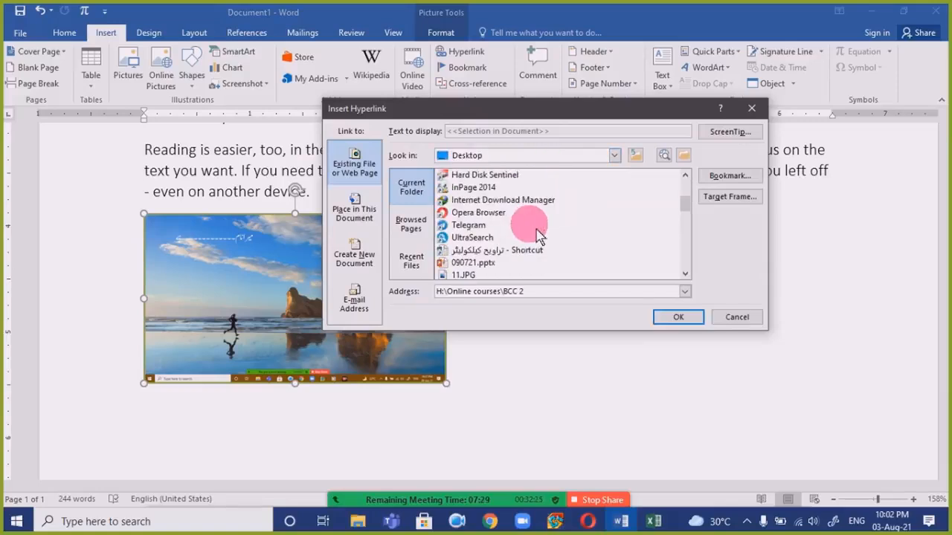
scroll(539, 235, "down", 3)
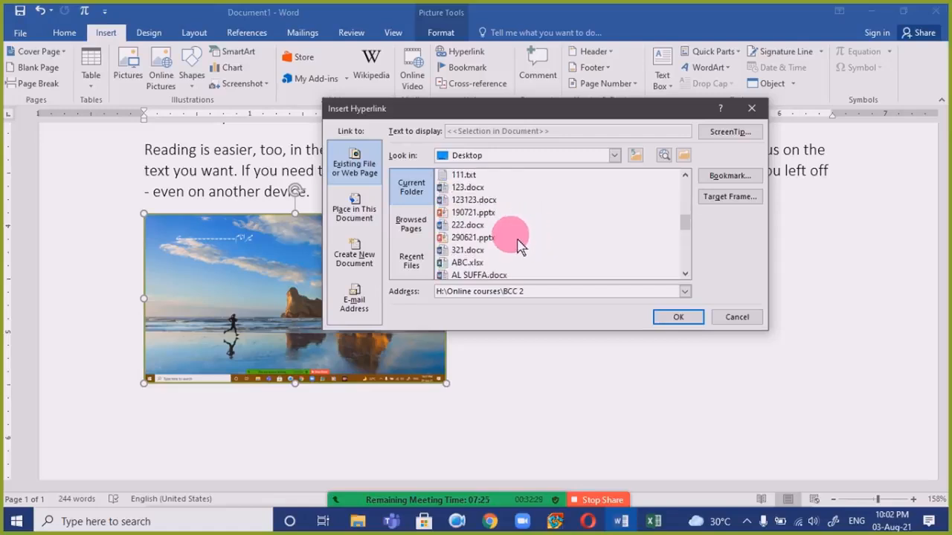
left_click(474, 264)
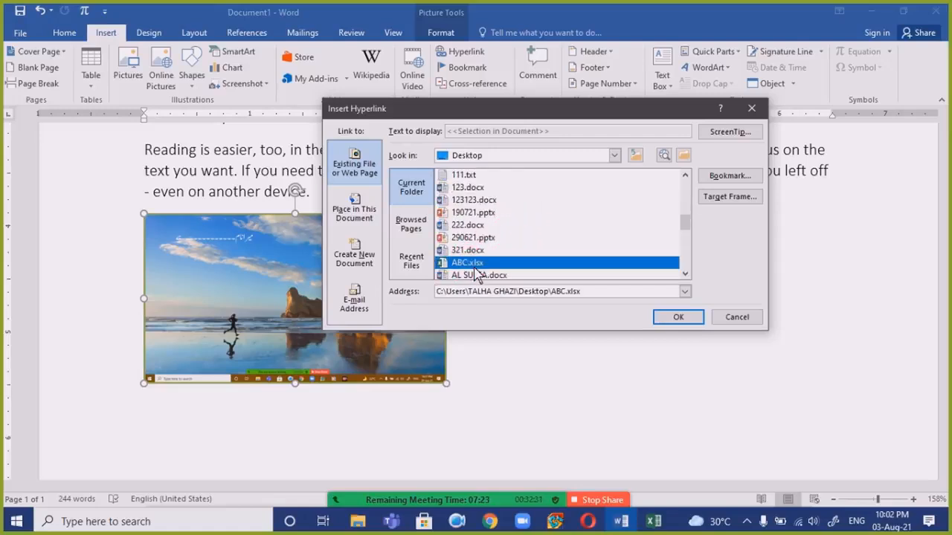
left_click(673, 316)
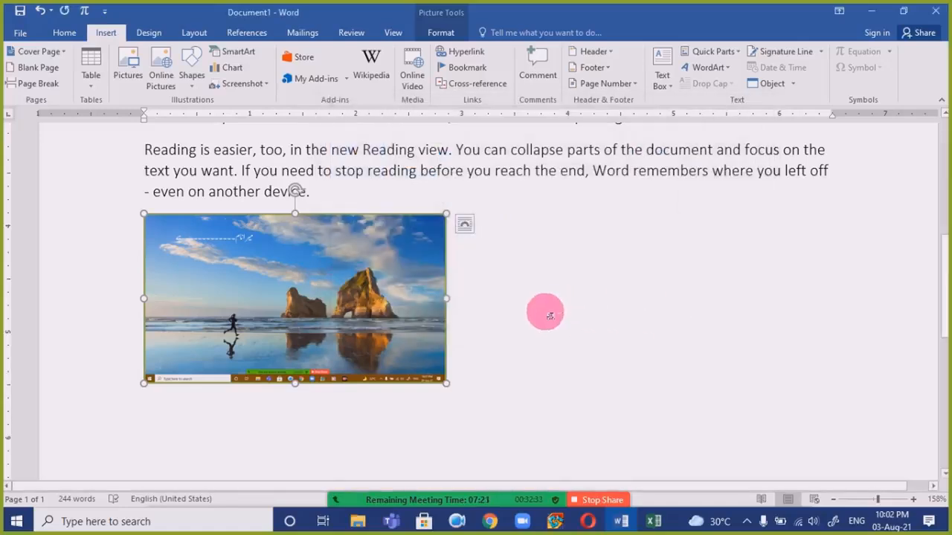
Step: Follow the picture's hyperlink to view ABC.xlsx, accept the security notice, and close the workbook without saving
mouse_move(378, 282)
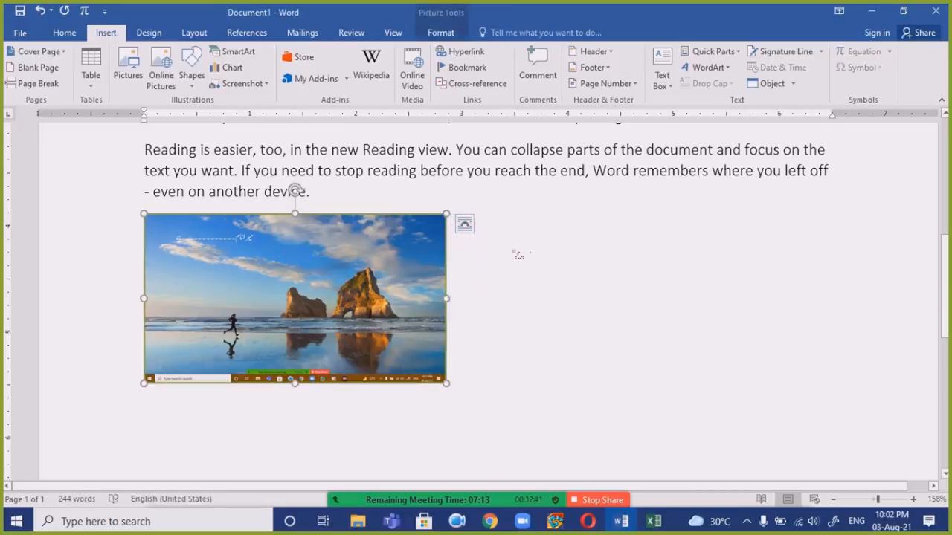
left_click(516, 255)
double_click(385, 259)
left_click(553, 269)
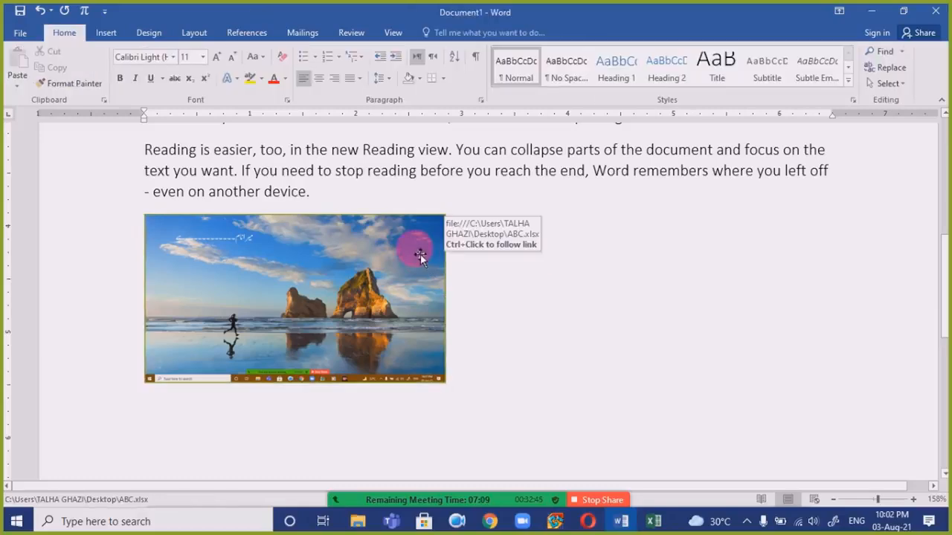
left_click(420, 253, "ctrl")
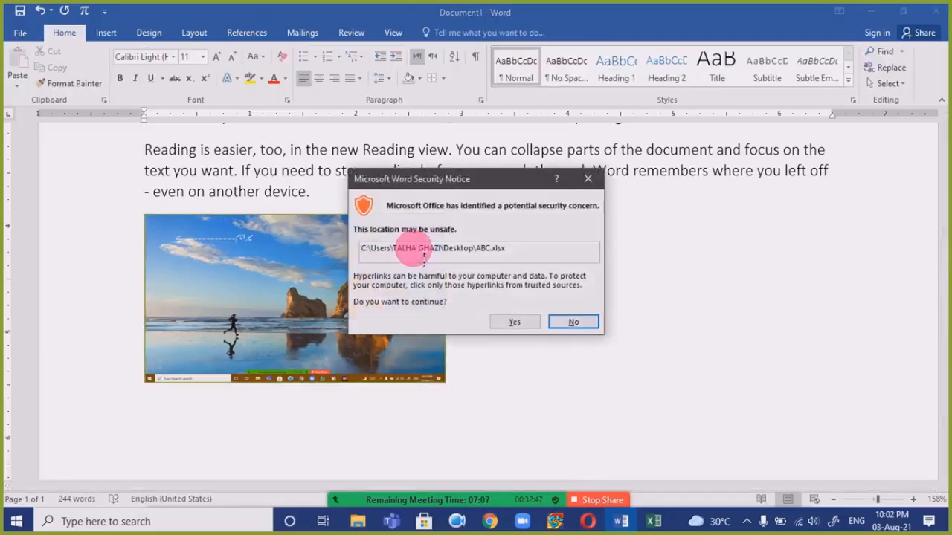
left_click(515, 321)
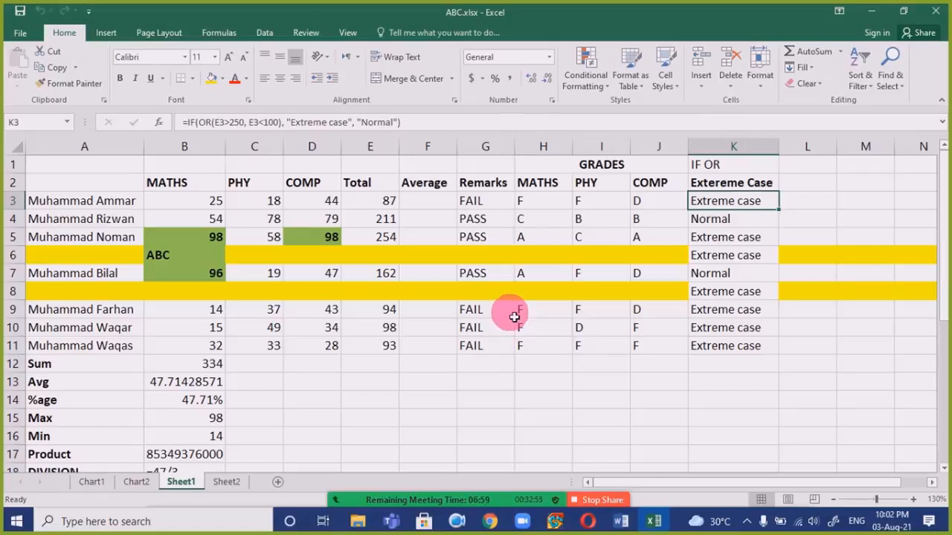
left_click(936, 10)
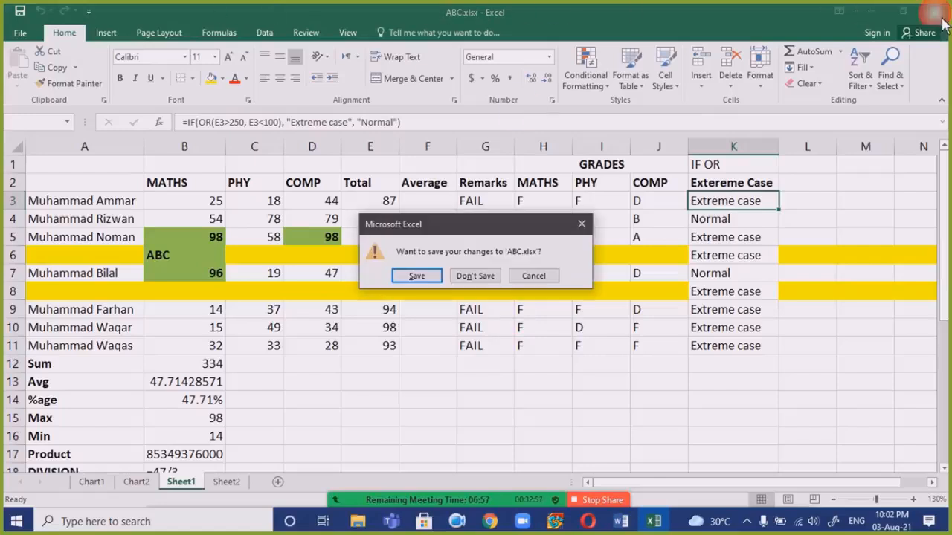
left_click(470, 277)
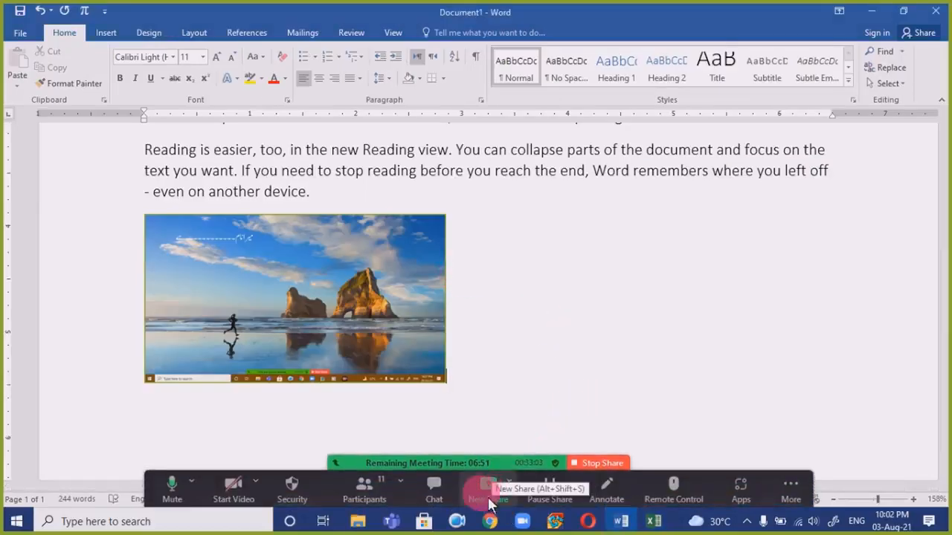
Step: Check the messages in the Zoom meeting chat and return to the document
left_click(434, 497)
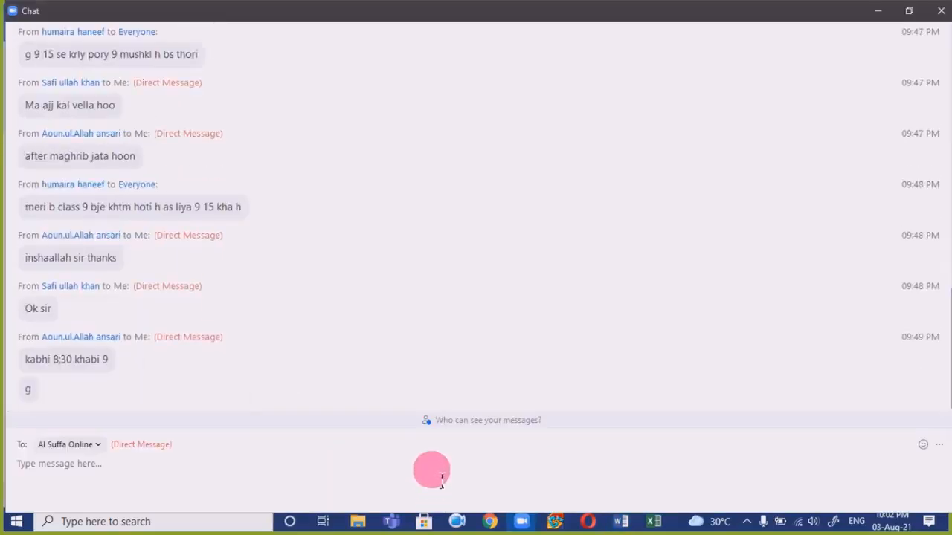
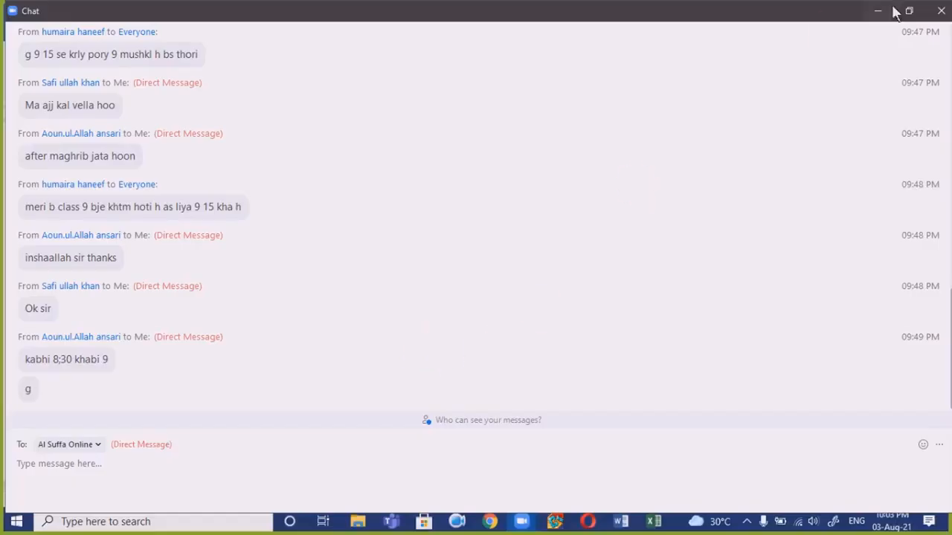
left_click(941, 11)
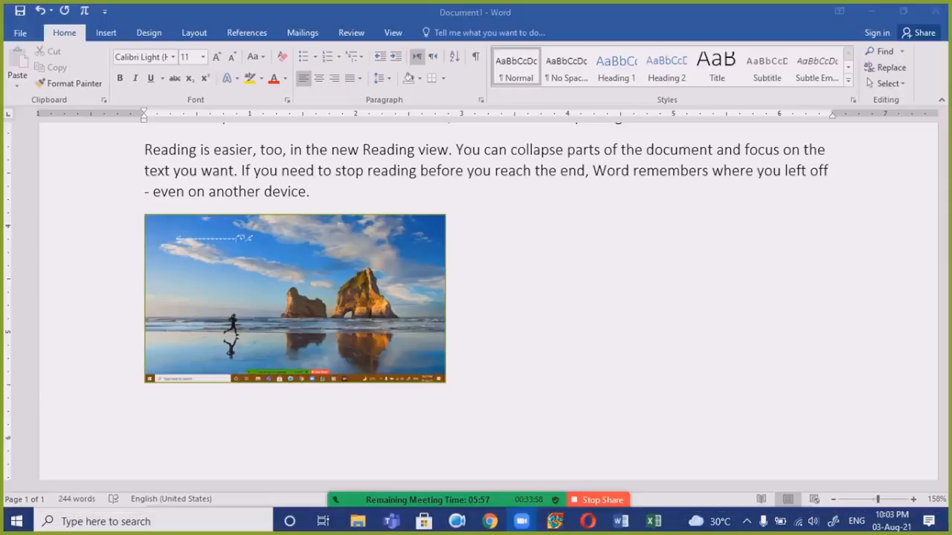
Step: Remove the hyperlink from the beach picture and delete the picture from the document
right_click(345, 261)
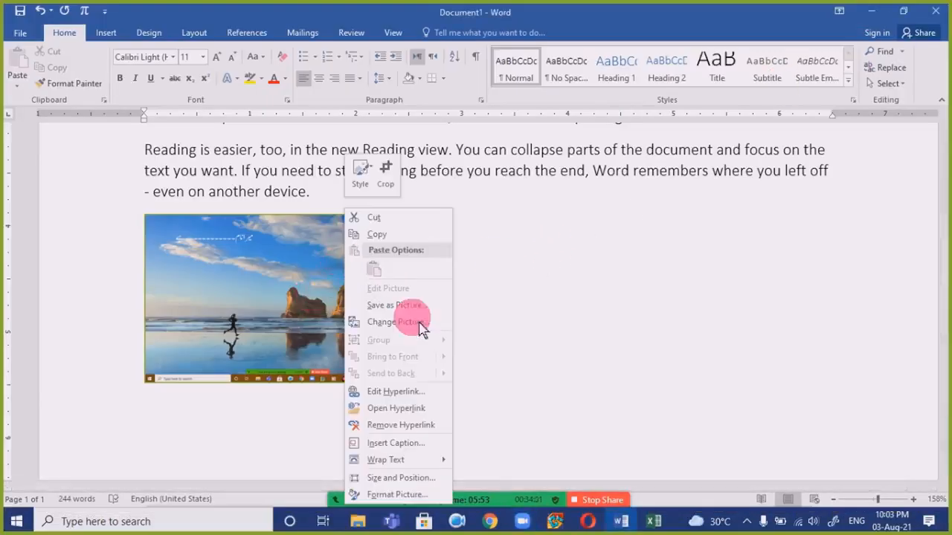
left_click(434, 426)
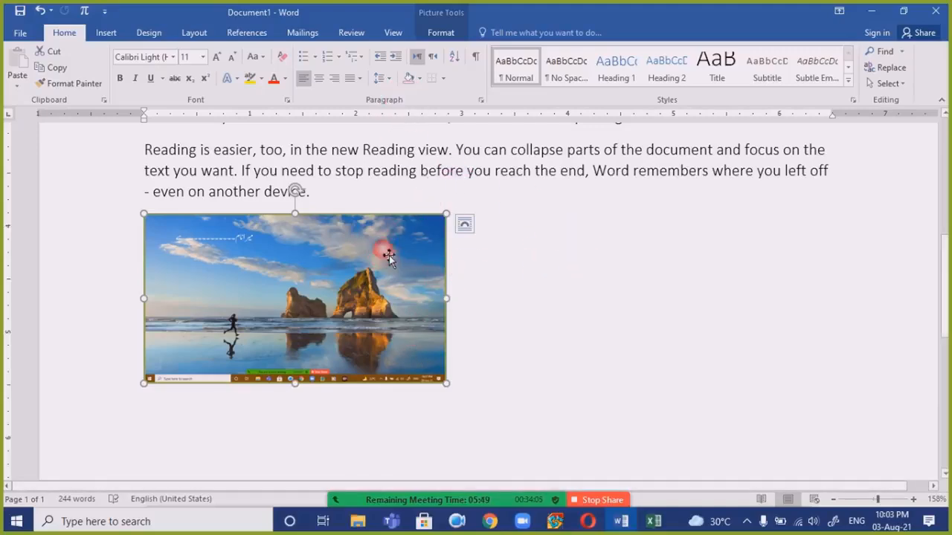
key("Delete")
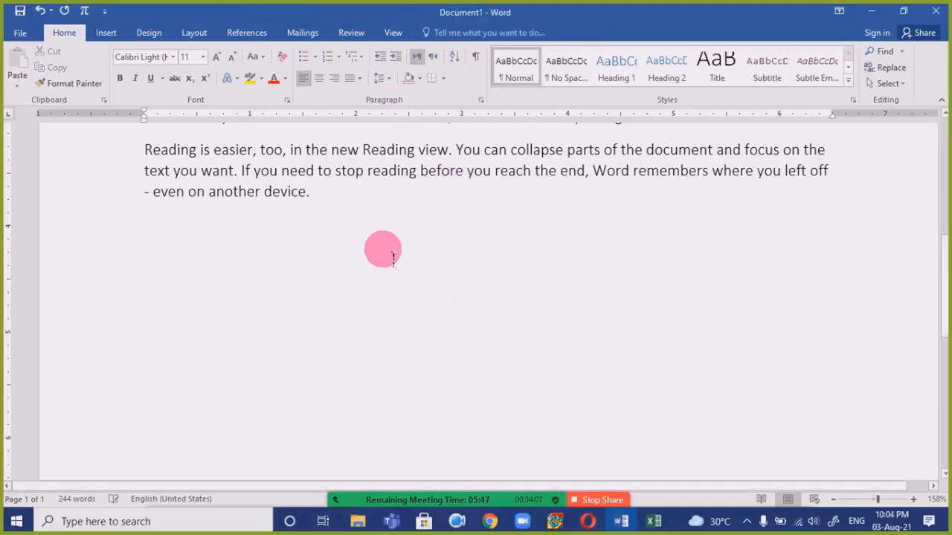
Step: Examine the "Use CTRL + Click to follow hyperlink" setting in the advanced Word options and accept the options dialog
scroll(381, 222, "up", 5)
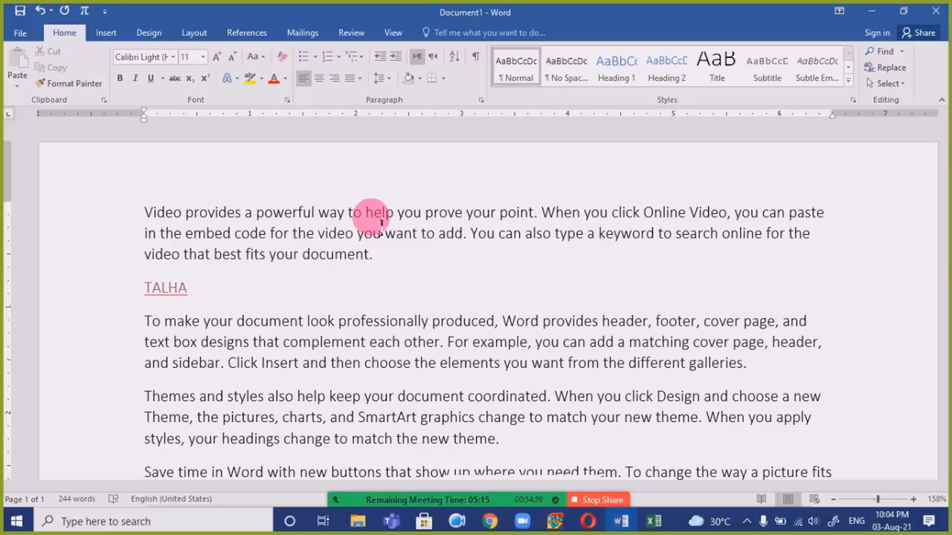
scroll(260, 208, "down", 3)
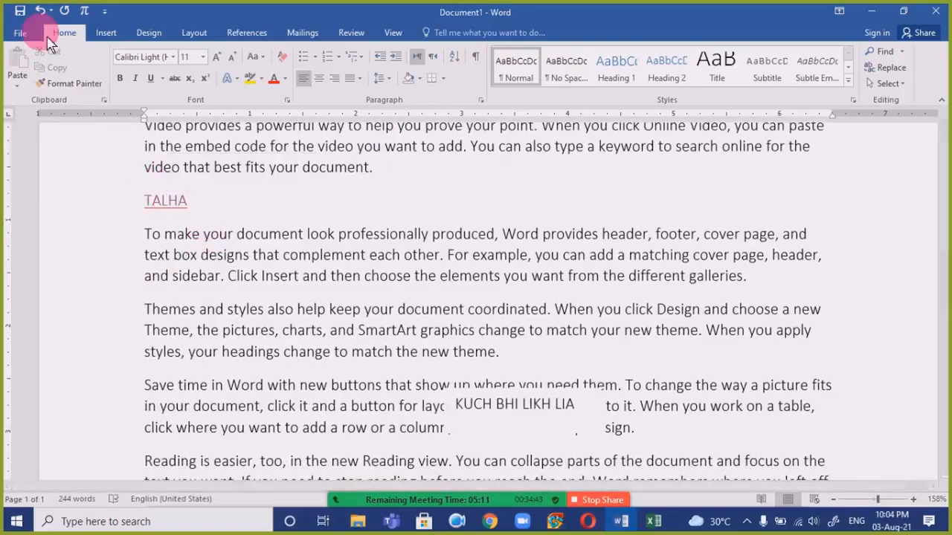
left_click(20, 33)
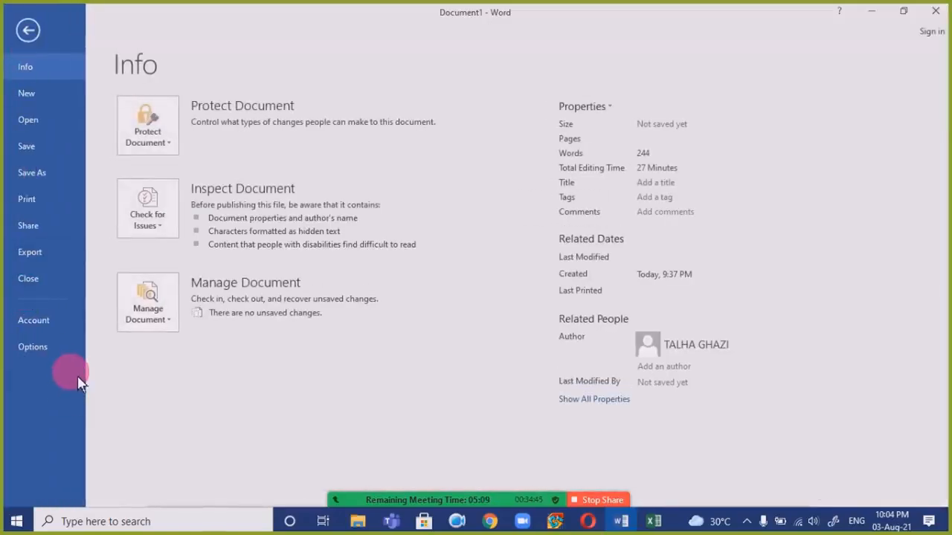
left_click(67, 346)
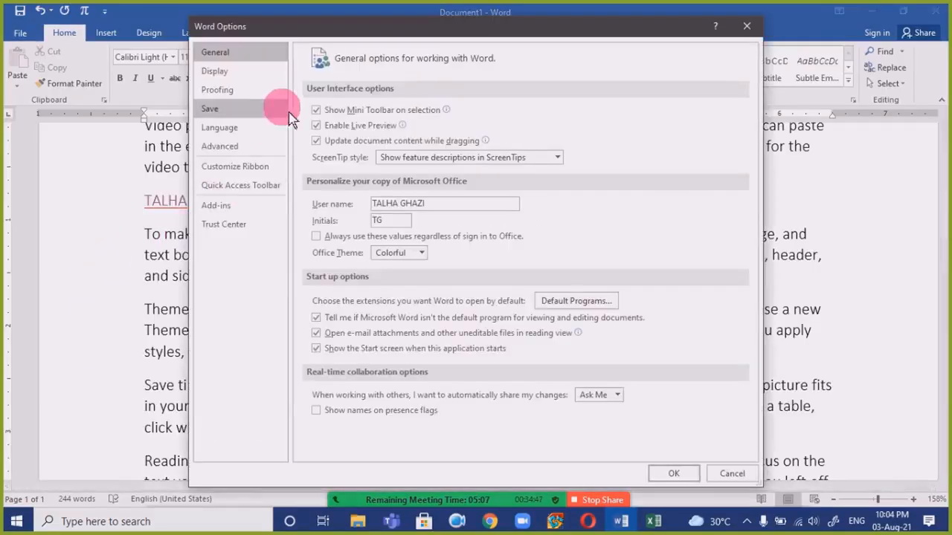
left_click(271, 105)
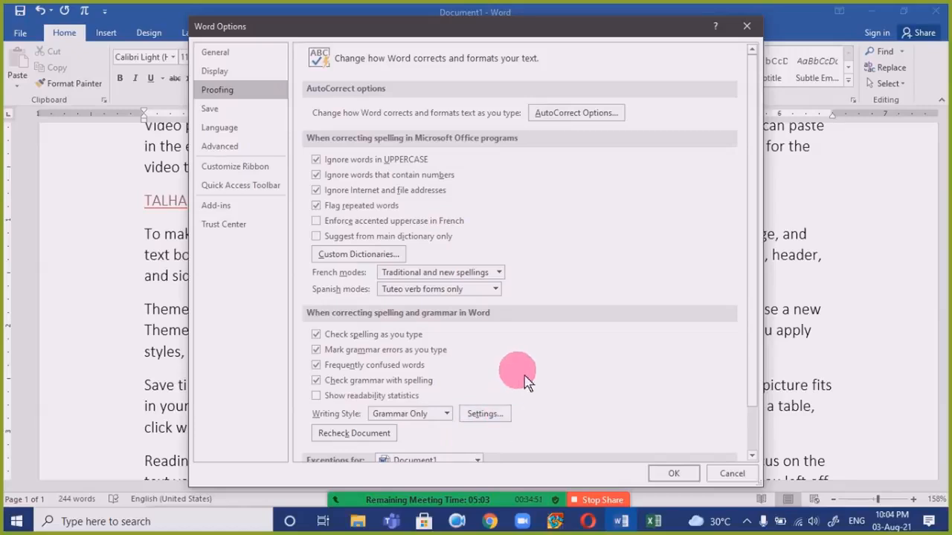
left_click(265, 131)
left_click(265, 148)
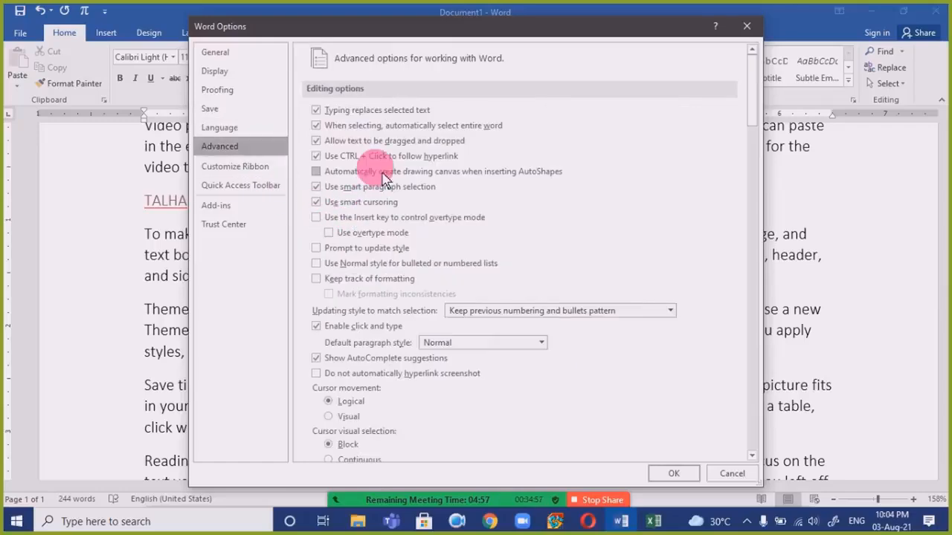
left_click(673, 473)
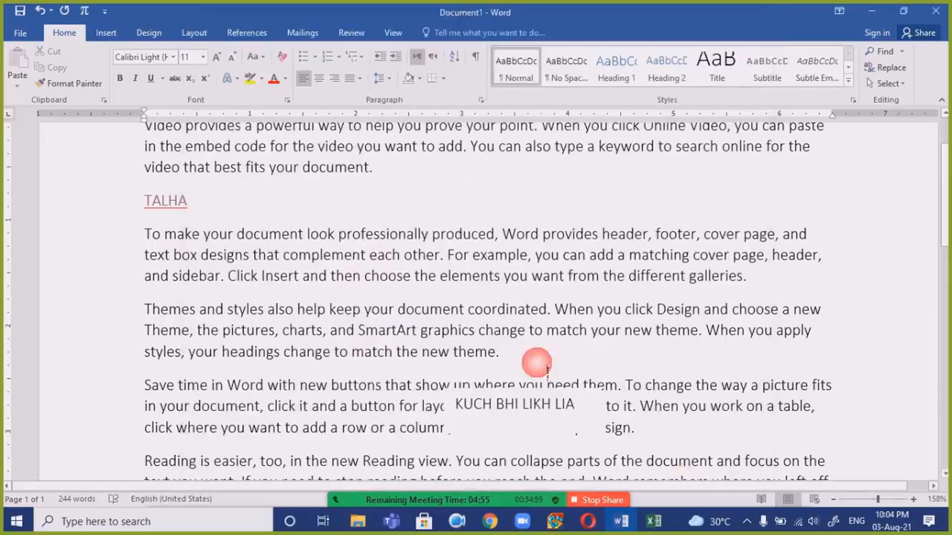
Step: Follow the hyperlink on the name below the first paragraph and accept the security notice to open the linked image
left_click(438, 276)
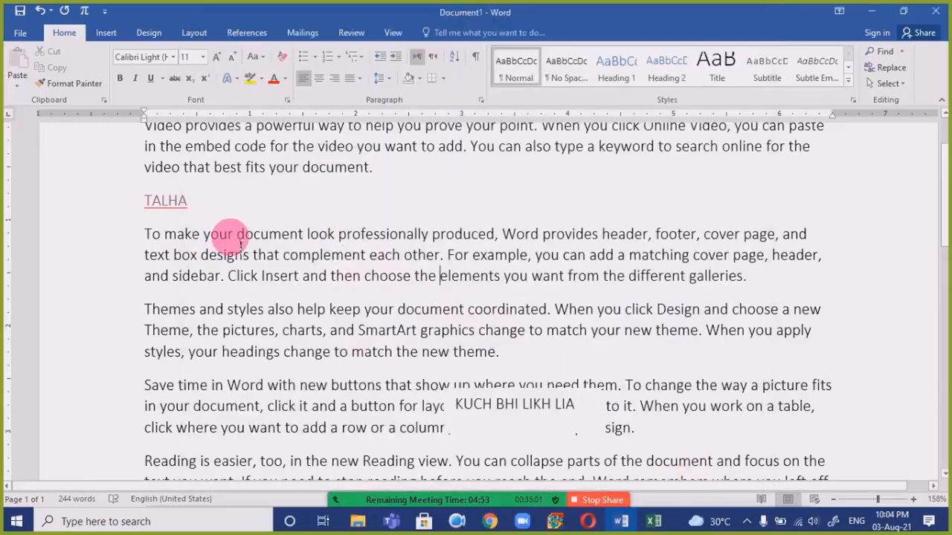
left_click(176, 199)
left_click(516, 326)
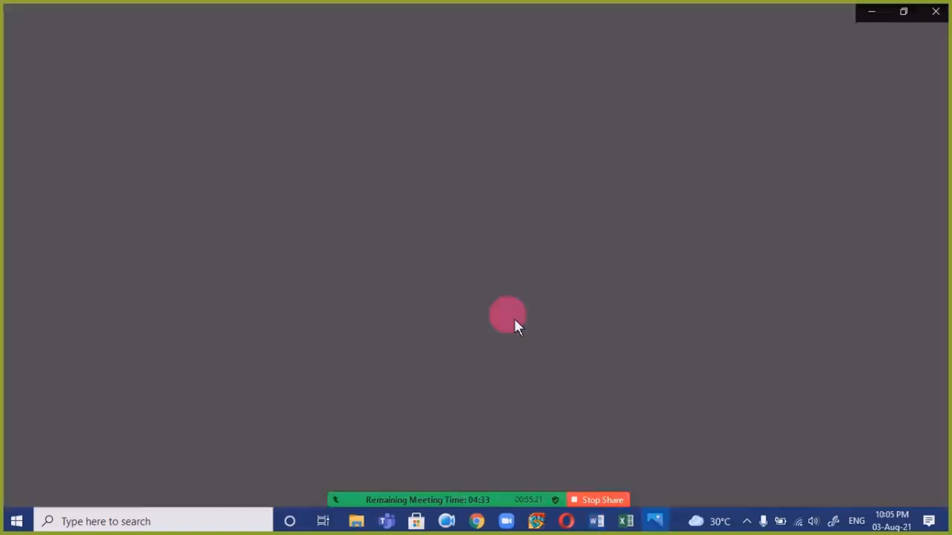
Step: Close the linked image and delete the "KUCH BHI LIKH LIA" text box overlapping the fourth paragraph
left_click(935, 10)
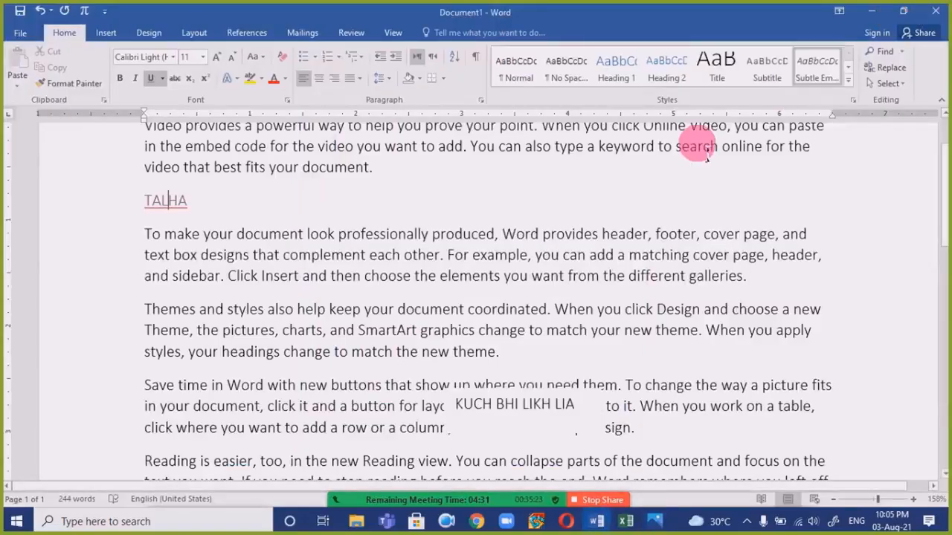
left_click(510, 254)
scroll(342, 253, "up", 1)
scroll(350, 253, "down", 3)
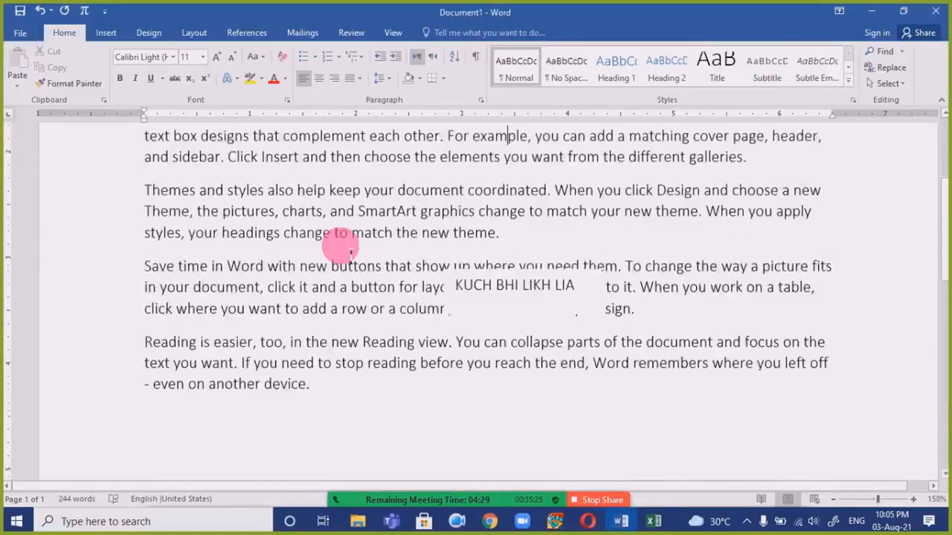
scroll(346, 250, "down", 3)
scroll(346, 250, "up", 4)
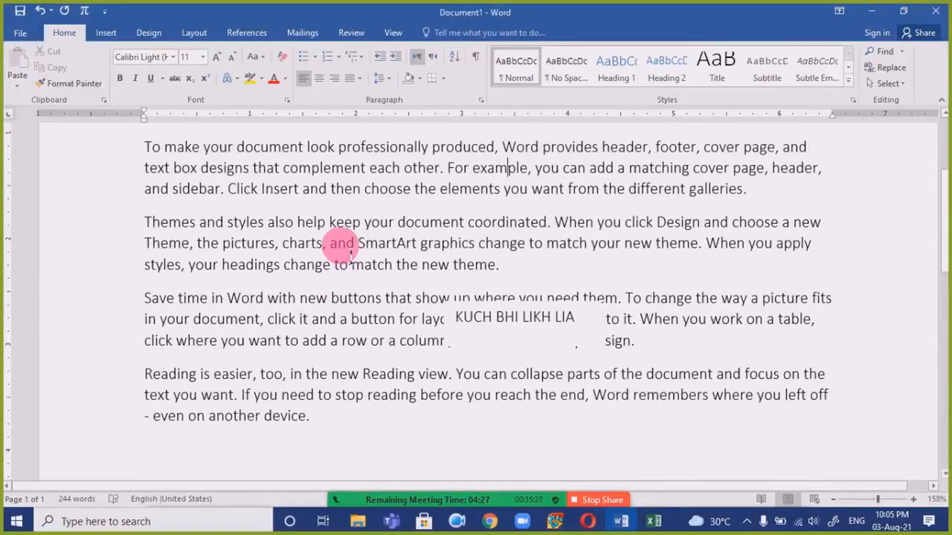
left_click(585, 339)
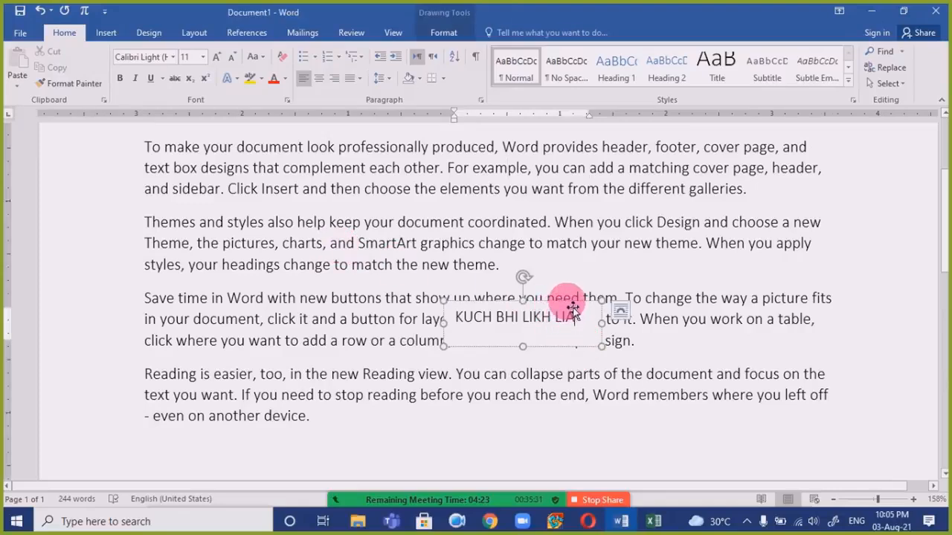
left_click(715, 355)
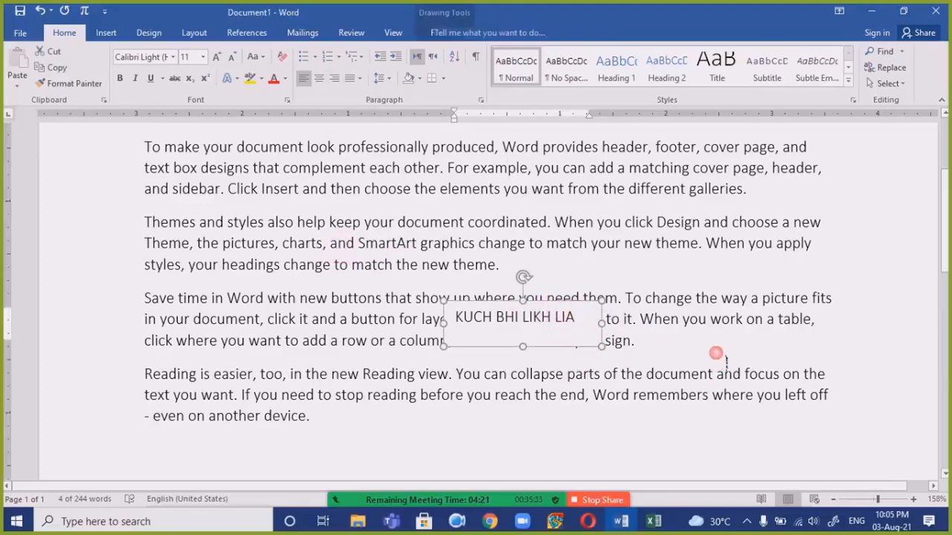
left_click(558, 307)
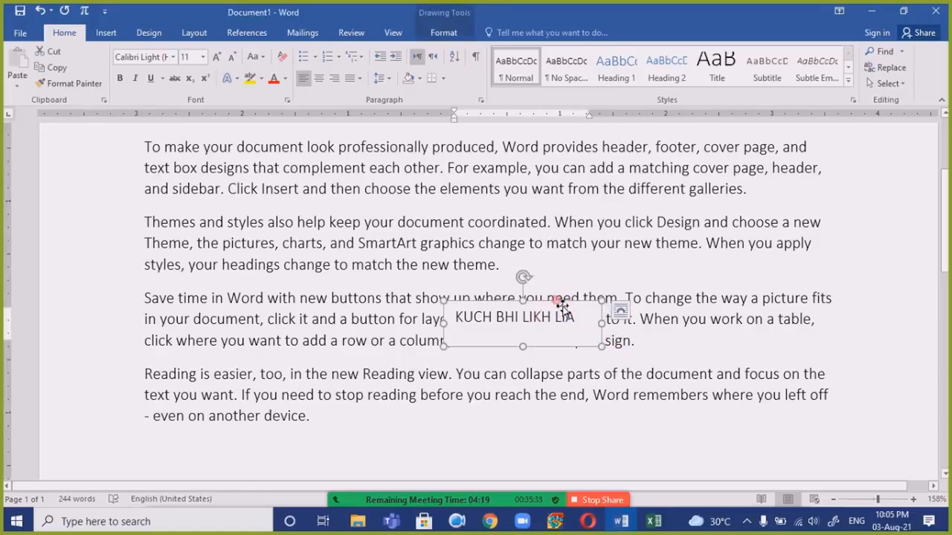
left_click(563, 299)
key("Delete")
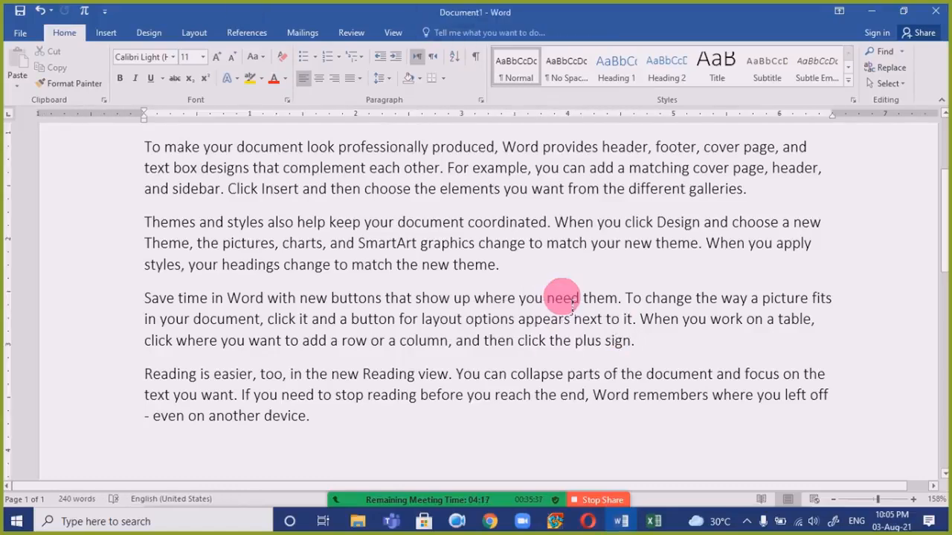
Step: Delete the hyperlinked name and its line below the first paragraph
scroll(285, 266, "up", 3)
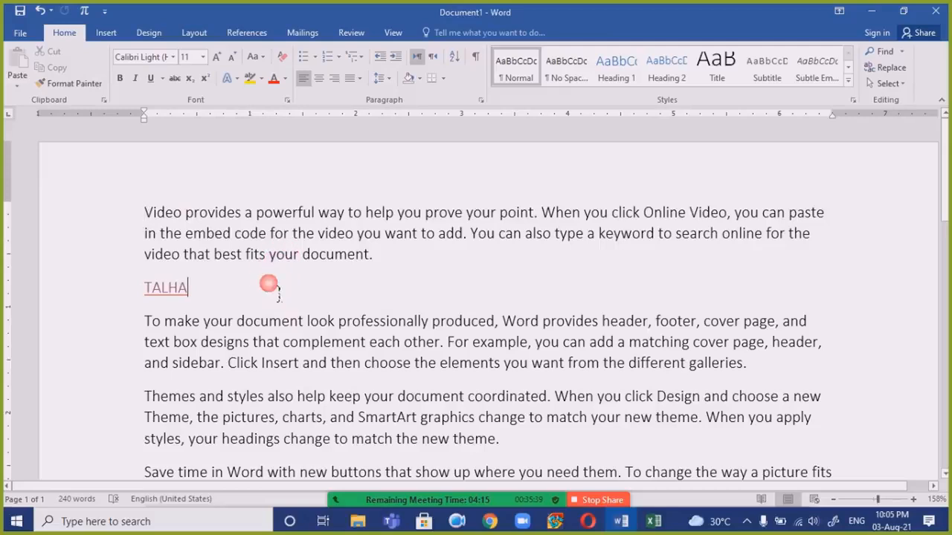
left_click(124, 284)
key("Delete")
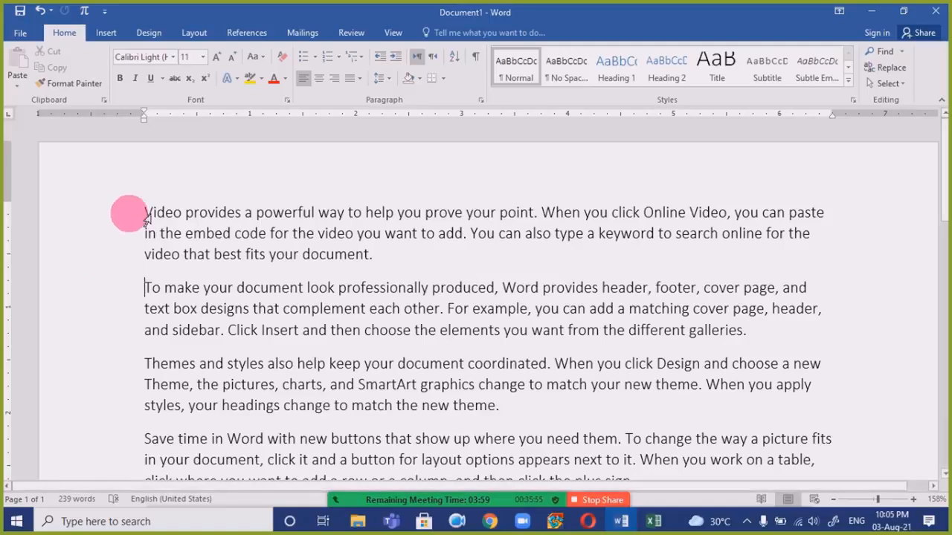
Step: Look at the available WordArt styles and close the gallery without inserting any
left_click(112, 34)
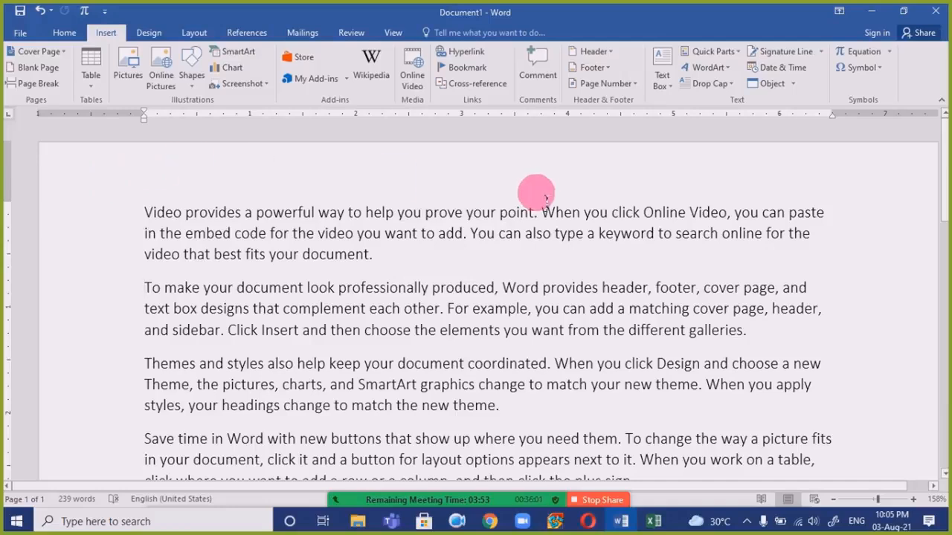
left_click(733, 74)
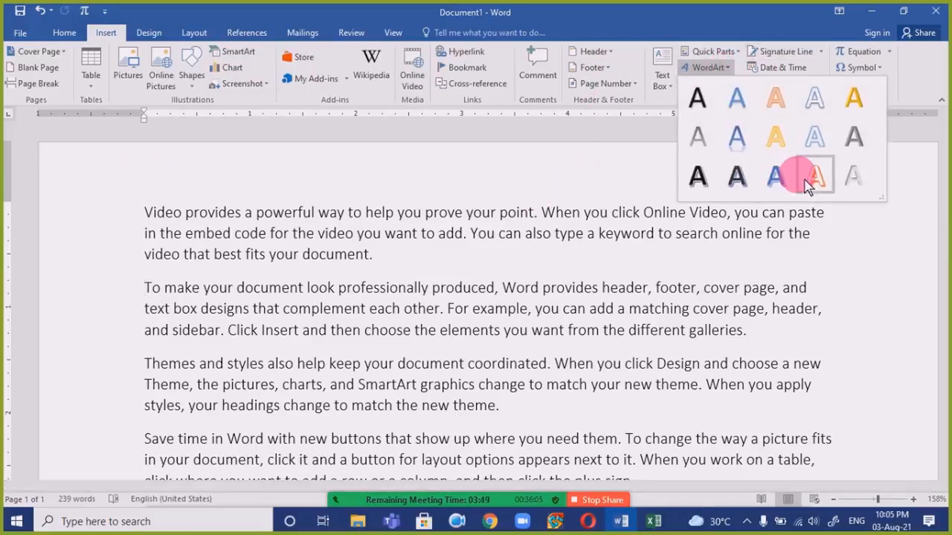
left_click(627, 285)
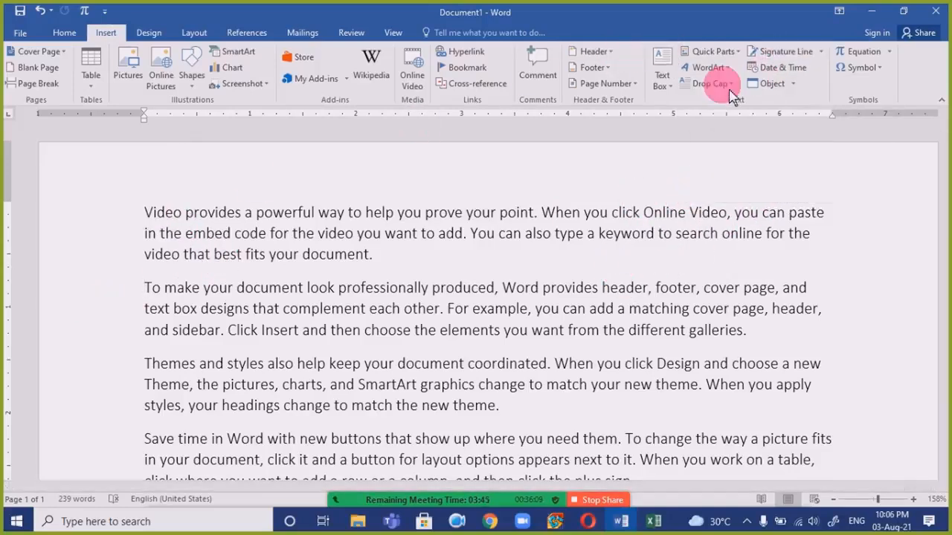
Step: Select all the document's text and apply an In margin drop cap to the opening letter
left_click_drag(151, 215, 542, 388)
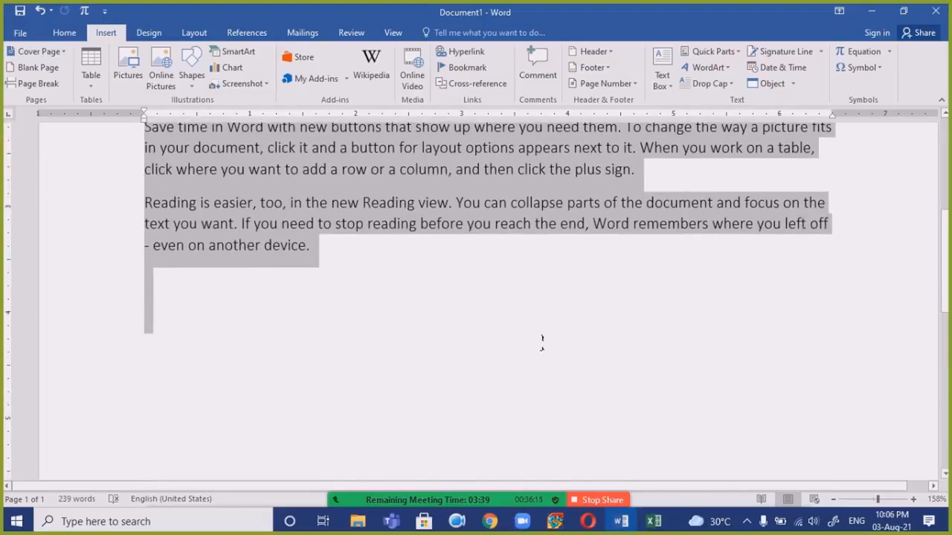
left_click_drag(541, 312, 539, 270)
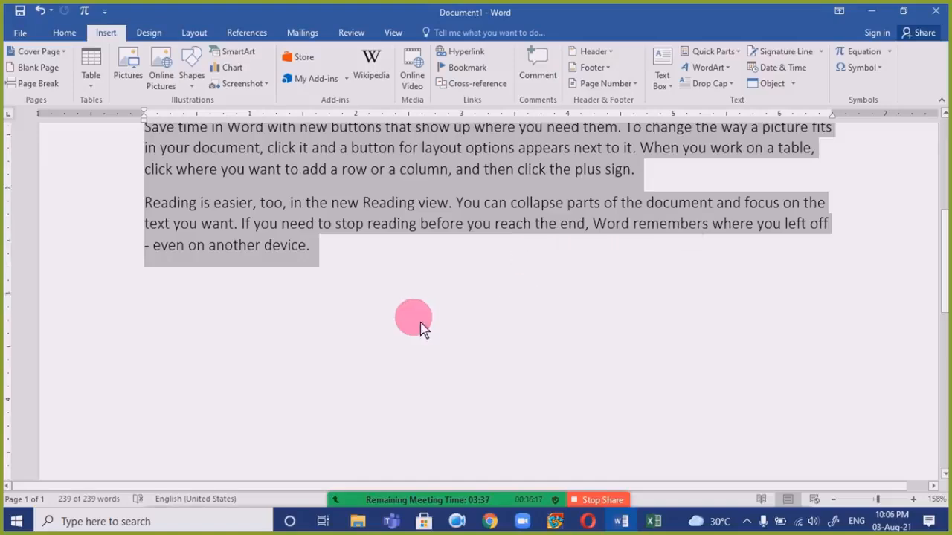
scroll(423, 327, "up", 5)
scroll(423, 325, "down", 2)
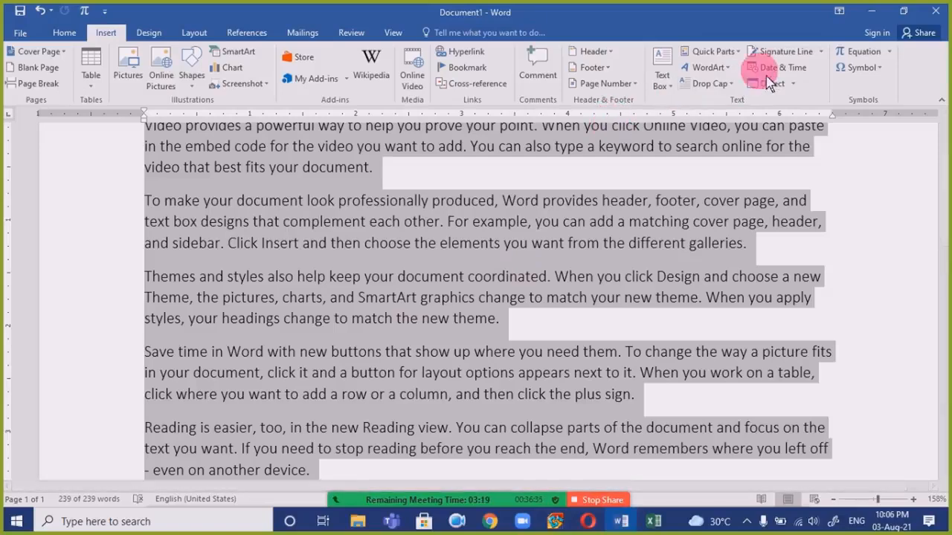
left_click(717, 85)
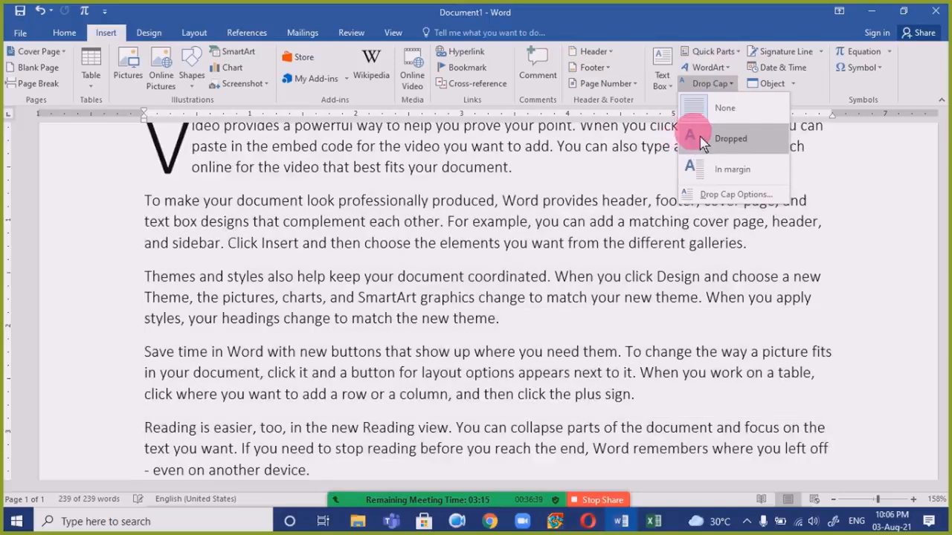
left_click(699, 177)
left_click(398, 260)
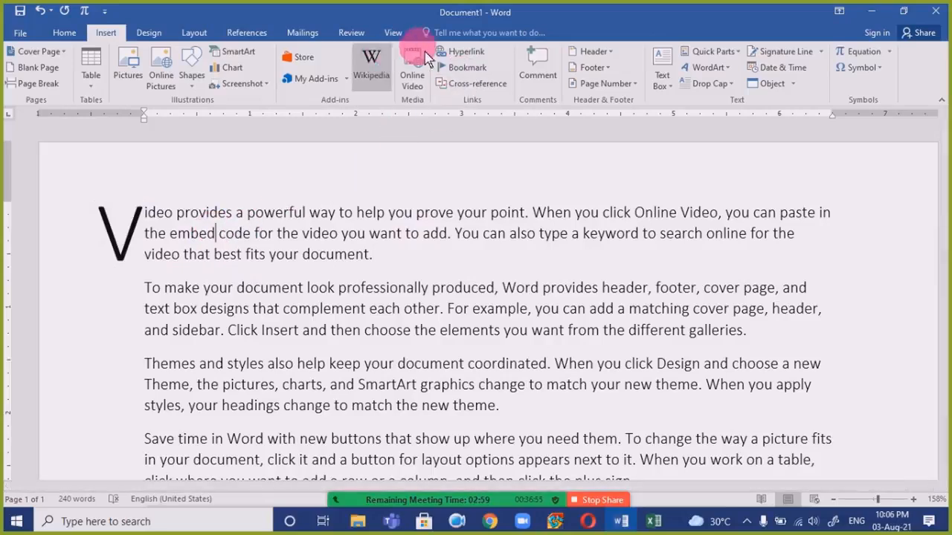
Step: Change the first paragraph's drop cap to the Dropped style and choose None for the second paragraph
left_click(729, 87)
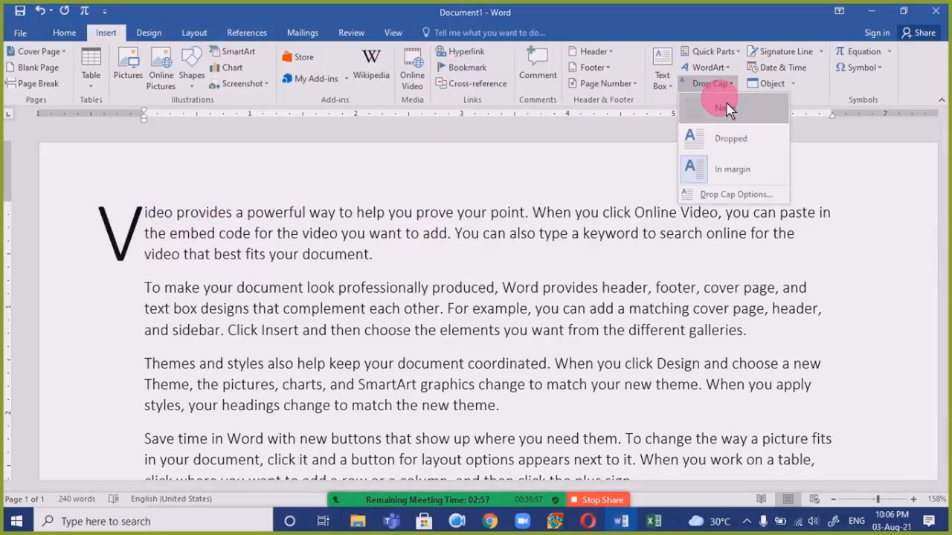
left_click(725, 140)
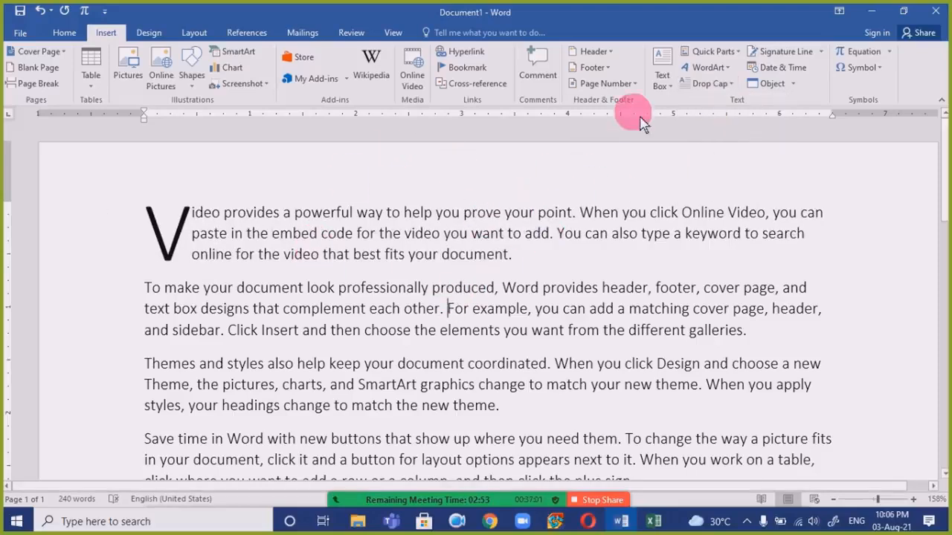
left_click(710, 83)
left_click(707, 118)
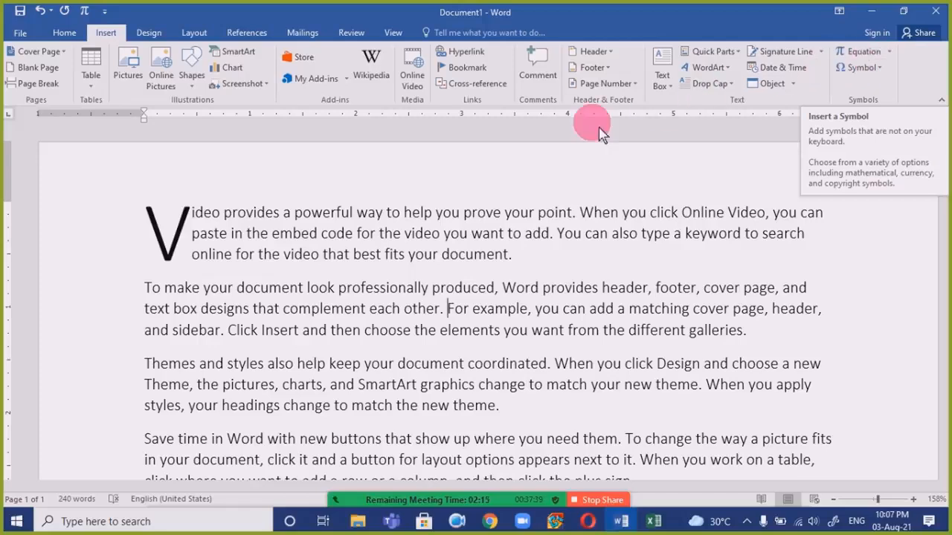
Step: Insert the Bismillah ligature symbol on a new line after the last paragraph
left_click(867, 67)
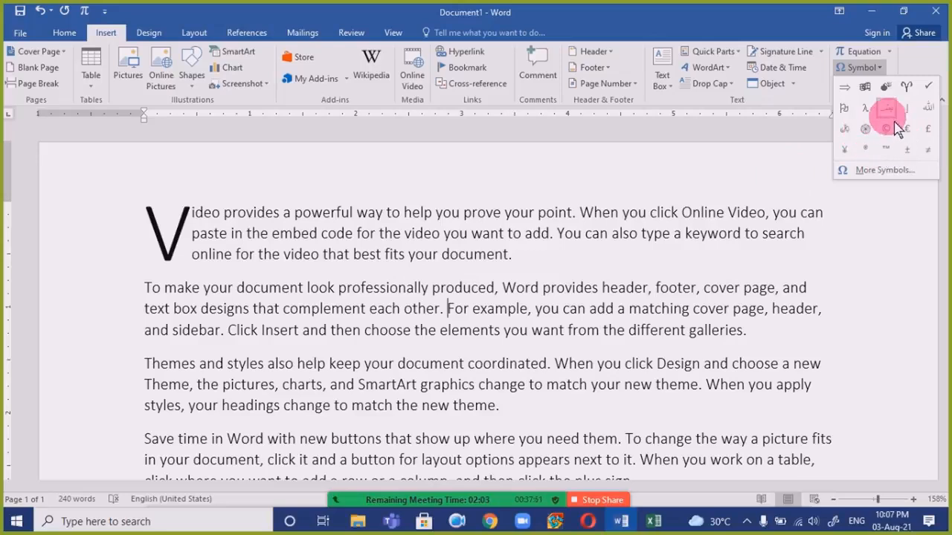
left_click(634, 309)
scroll(605, 365, "down", 5)
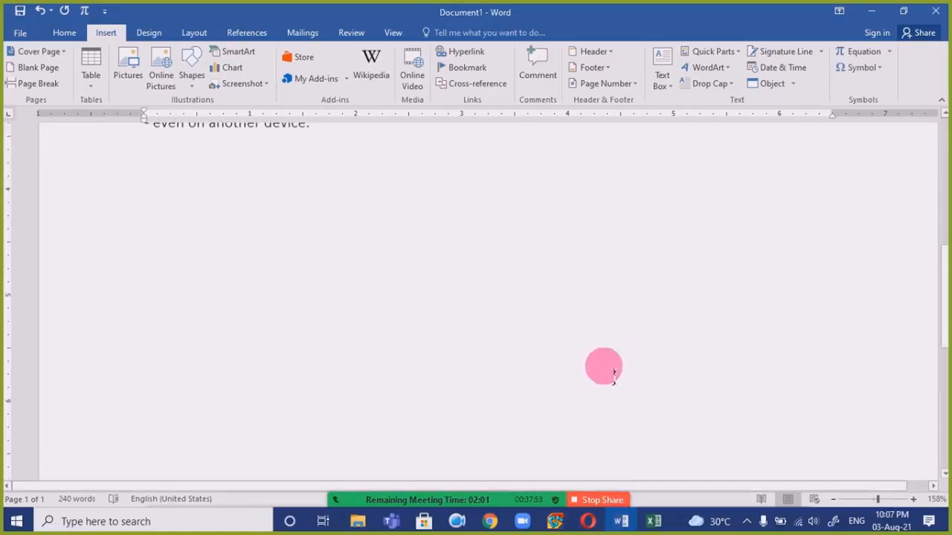
scroll(493, 283, "up", 3)
left_click(341, 387)
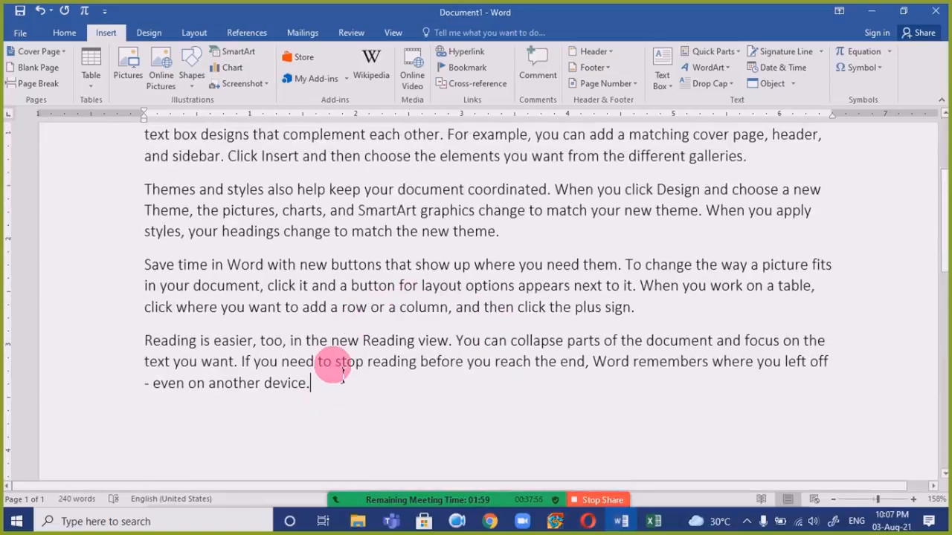
key("Return")
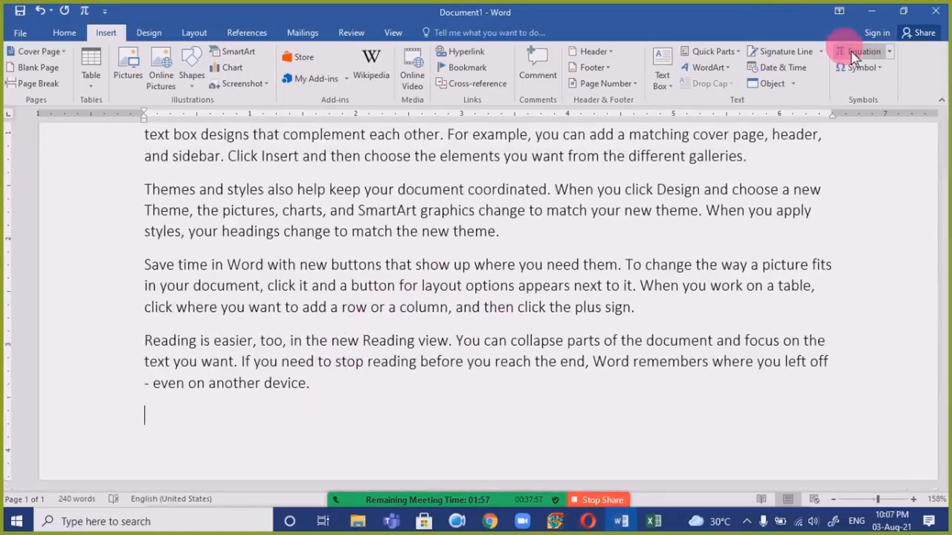
left_click(861, 68)
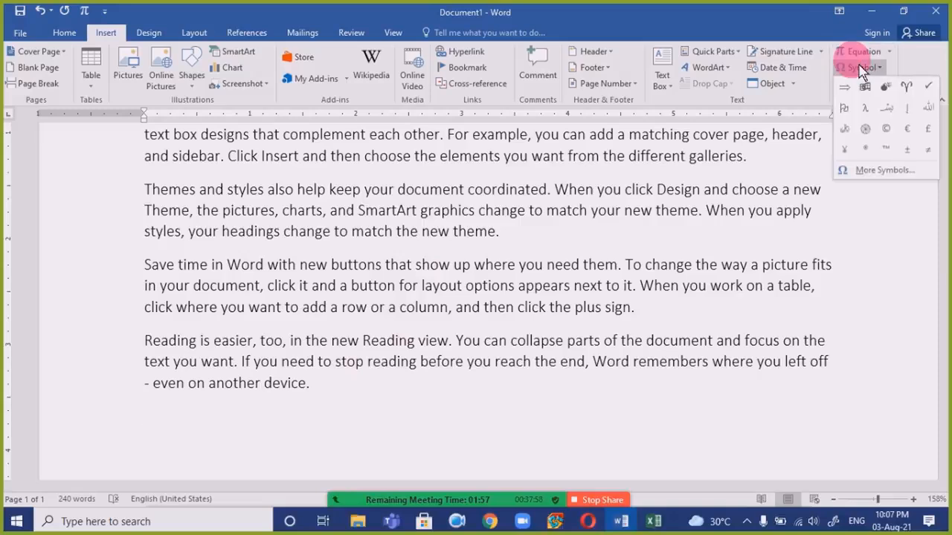
left_click(890, 118)
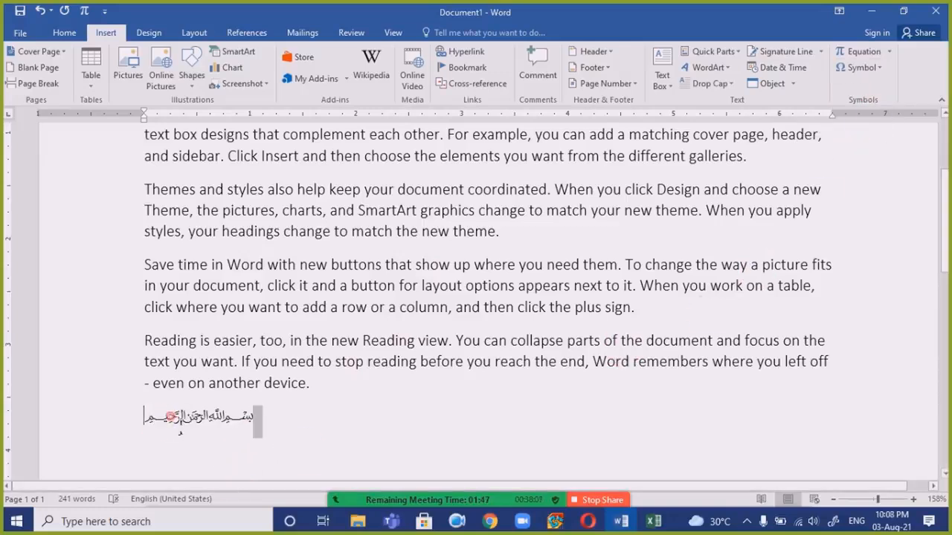
left_click(203, 430)
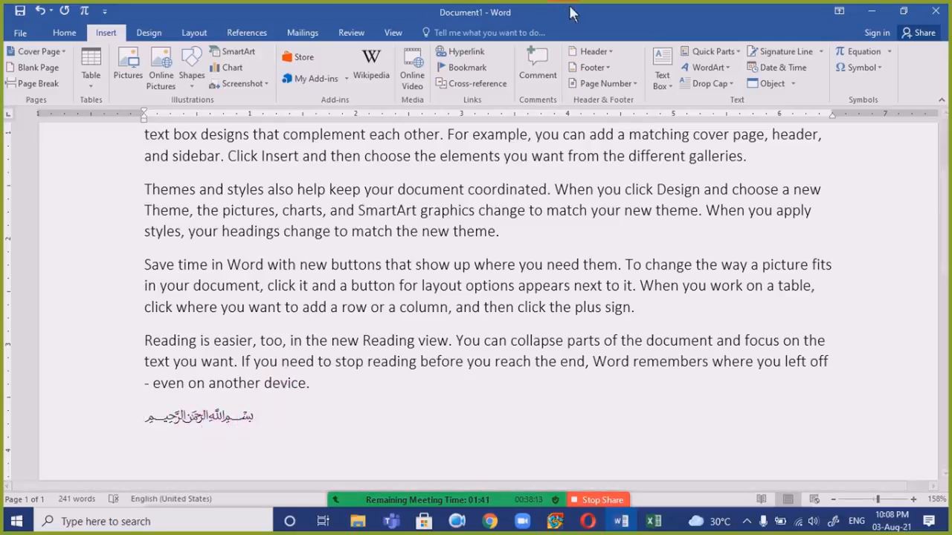
Step: Insert the Allah ligature symbol beside the Bismillah symbol and remove it again
left_click(860, 67)
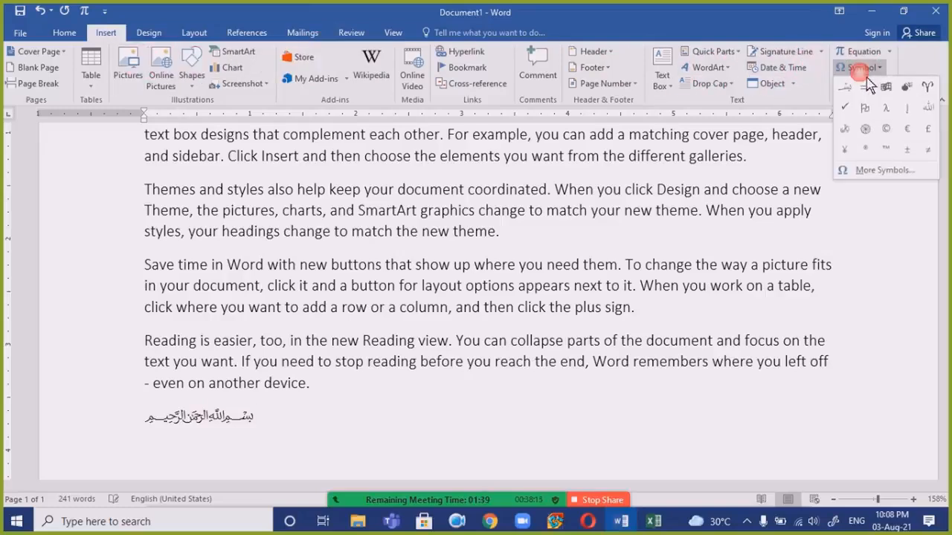
left_click(928, 110)
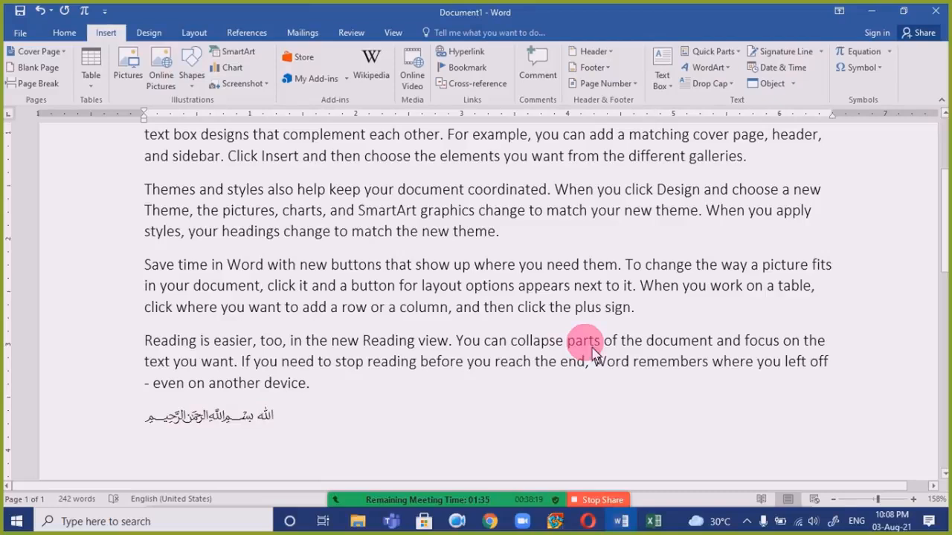
key("BackSpace")
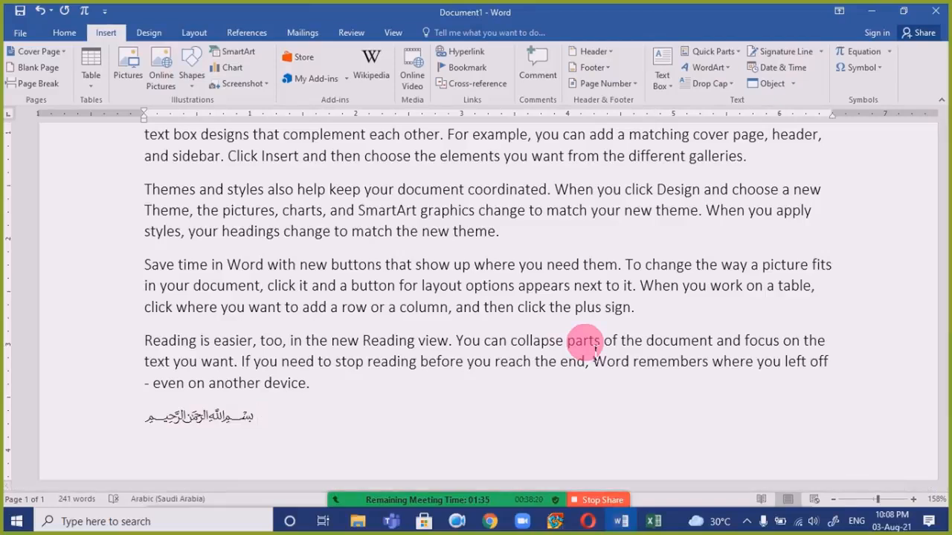
Step: Examine the full set of symbols in the normal text font, browsing the Arabic, Greek and Coptic, and extended character subsets
left_click(860, 67)
left_click(861, 183)
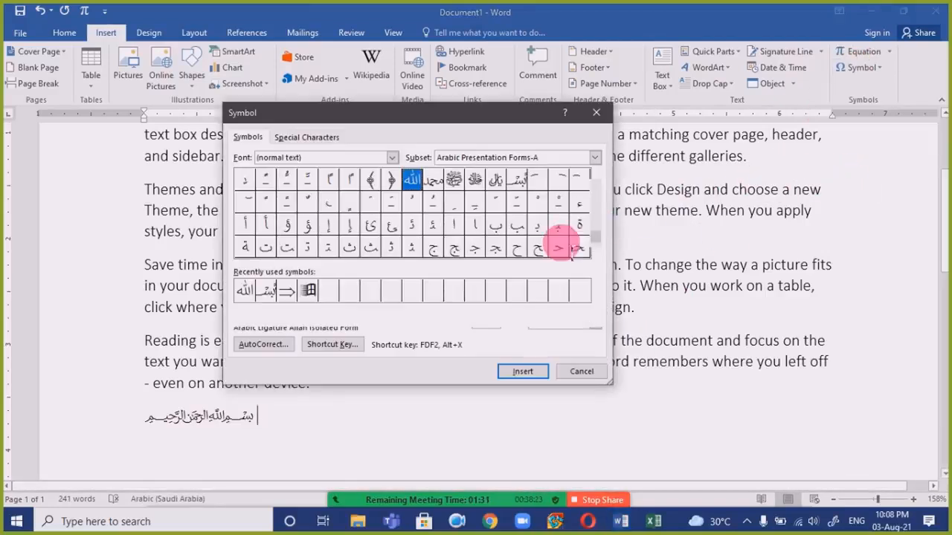
left_click_drag(600, 258, 604, 216)
left_click(598, 159)
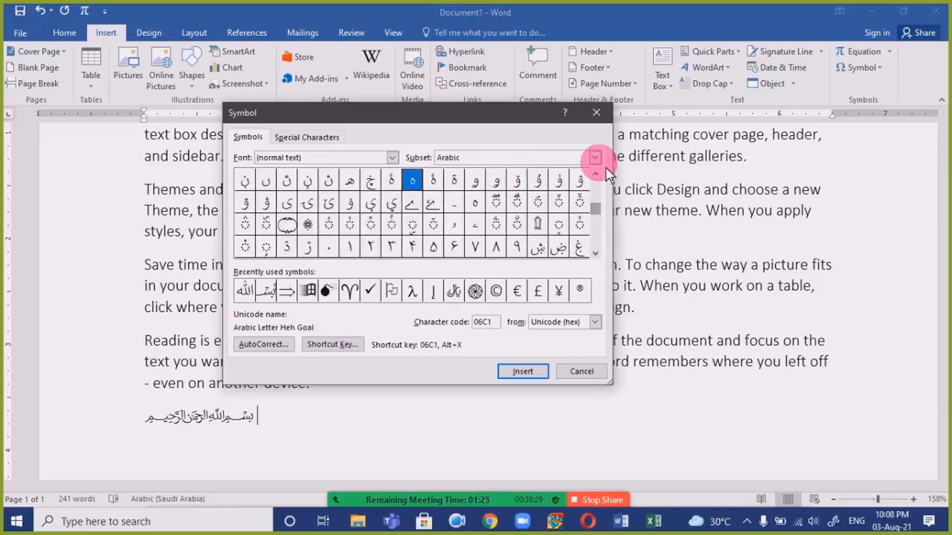
left_click(598, 158)
left_click(598, 158)
left_click(598, 159)
left_click_drag(595, 175, 601, 179)
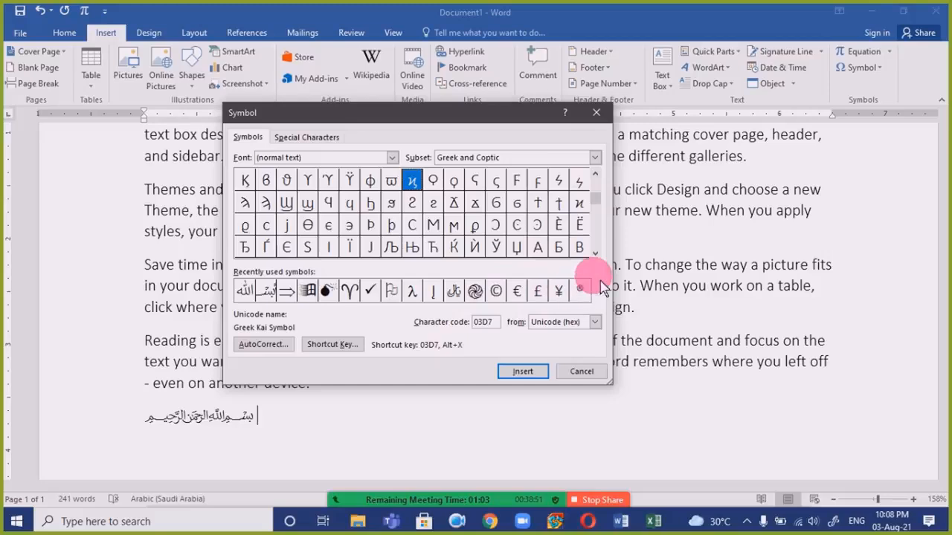
left_click(595, 253)
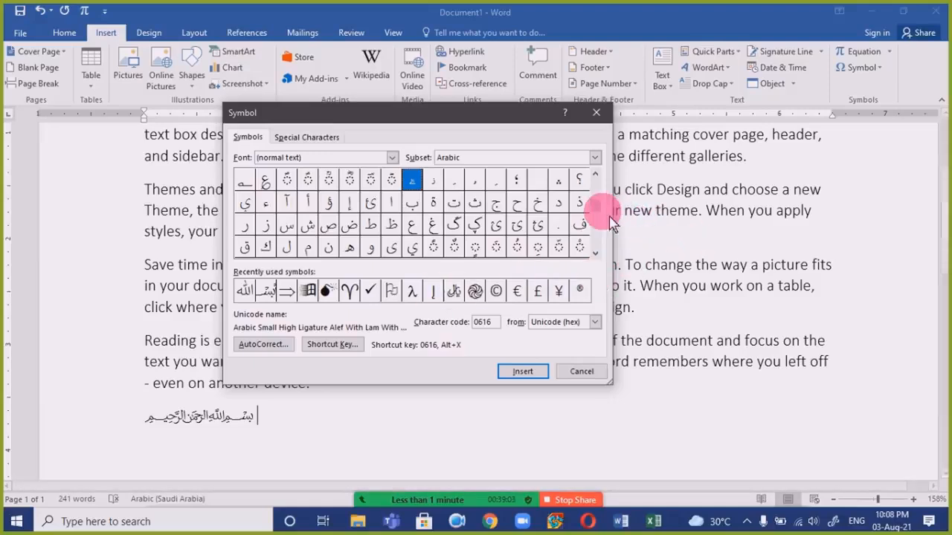
left_click(595, 247)
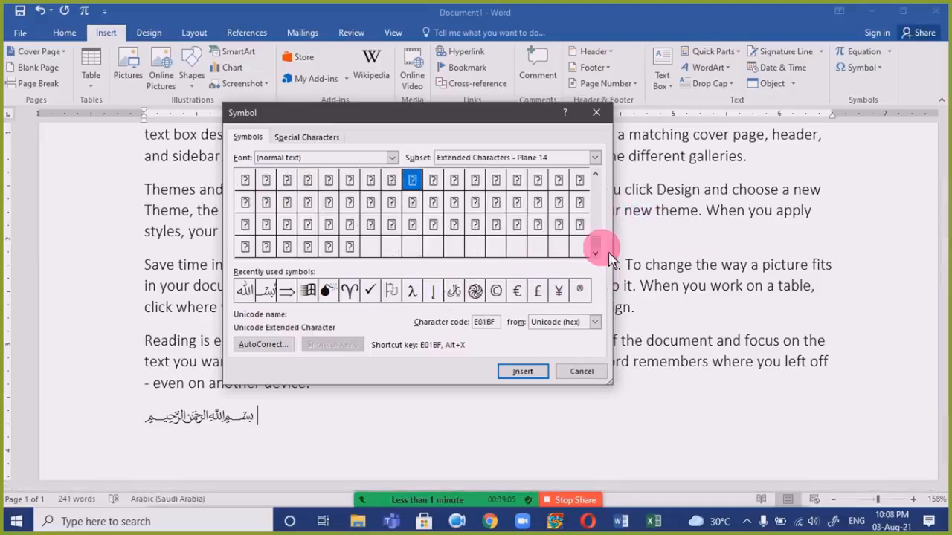
Step: Look up the Sallallahou Alayhe Wasallam ligature in Arabic Presentation Forms-A and produce it from code FDFA on a new line below the Bismillah
left_click(595, 176)
left_click(595, 175)
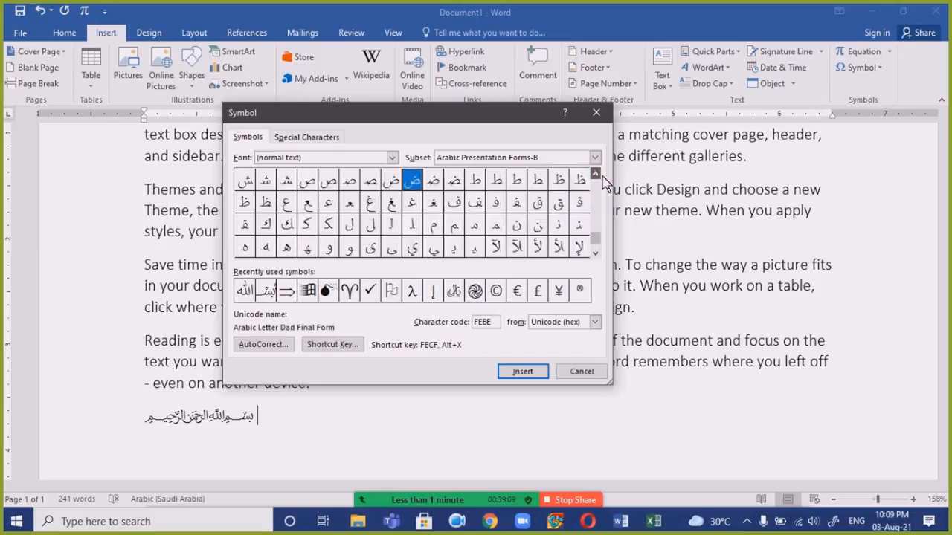
left_click(595, 253)
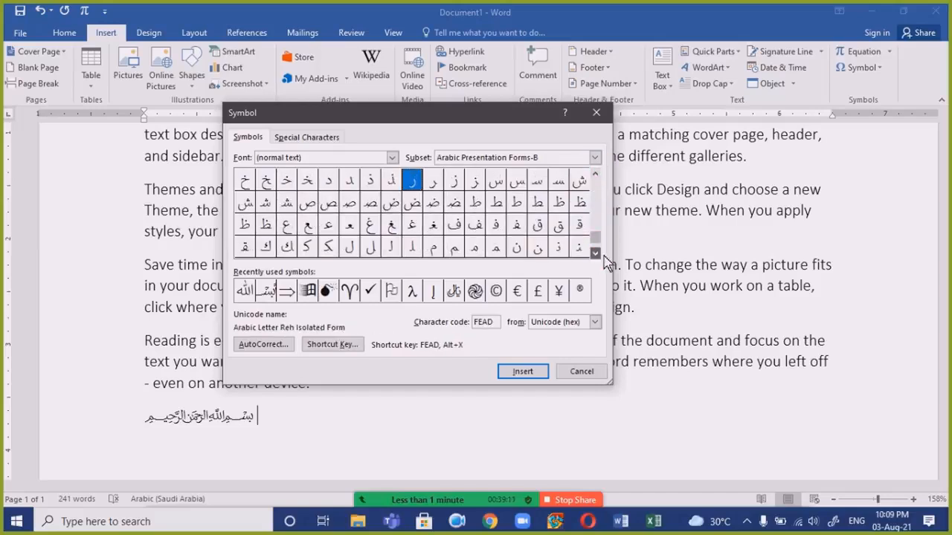
left_click(595, 175)
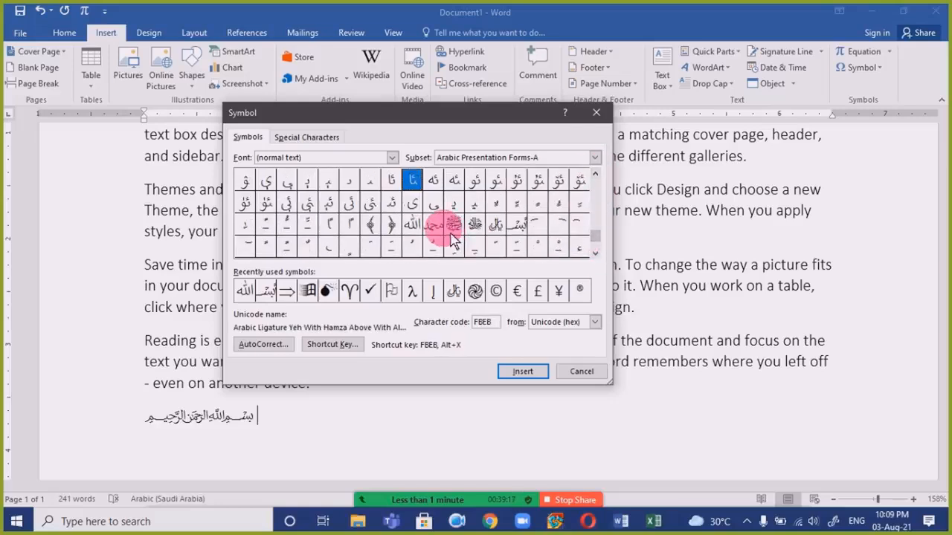
left_click(451, 231)
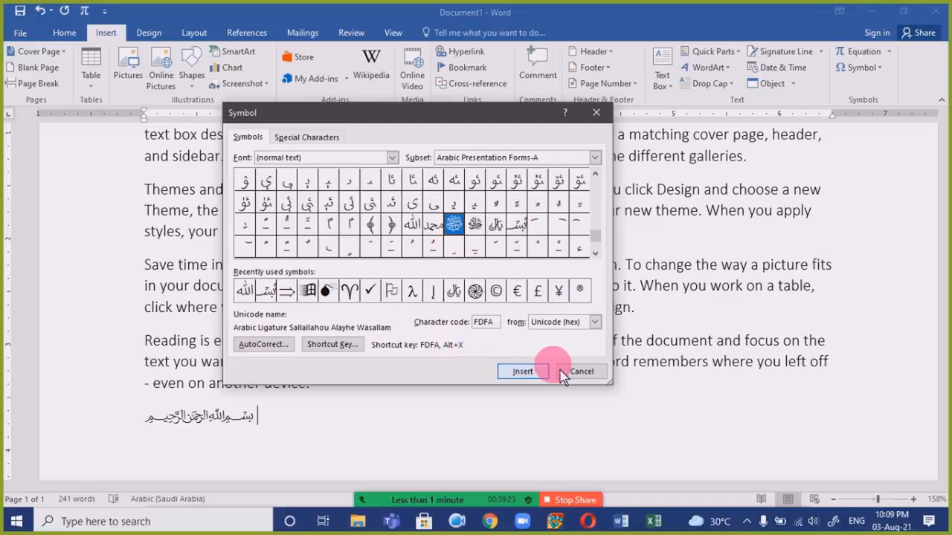
left_click(581, 371)
key("Return")
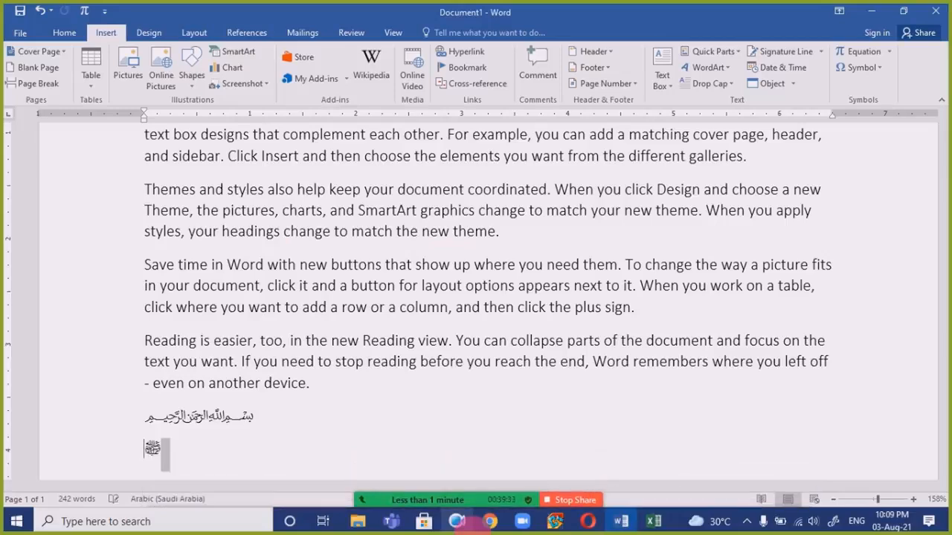
Step: Enlarge the Sallallahou Alayhe Wasallam symbol to several times its original font size and deselect it
key("shift+Left")
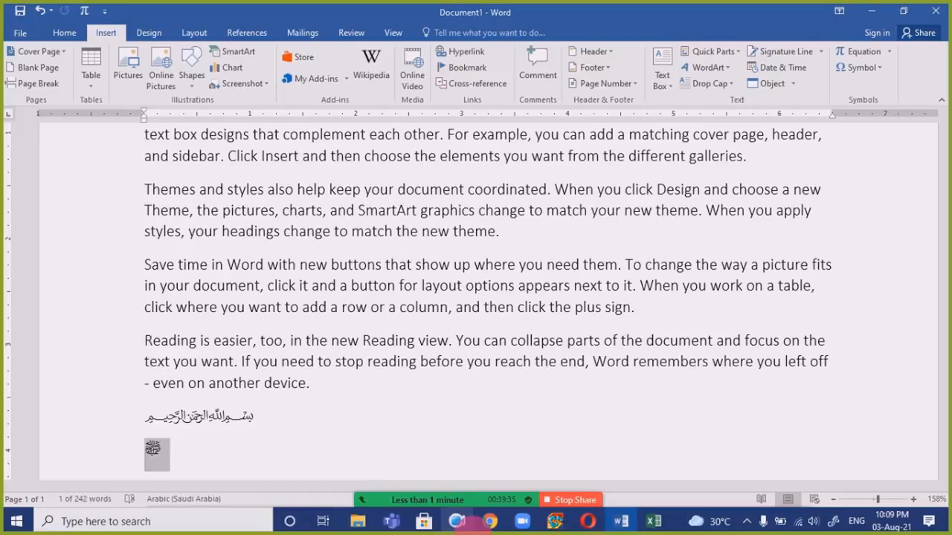
key("ctrl+bracketright")
key("ctrl+bracketright")
key("ctrl+bracketright")
key("ctrl+bracketright")
key("ctrl+bracketright")
key("ctrl+bracketright")
key("ctrl+bracketright")
key("ctrl+bracketright")
key("ctrl+bracketright")
key("ctrl+bracketright")
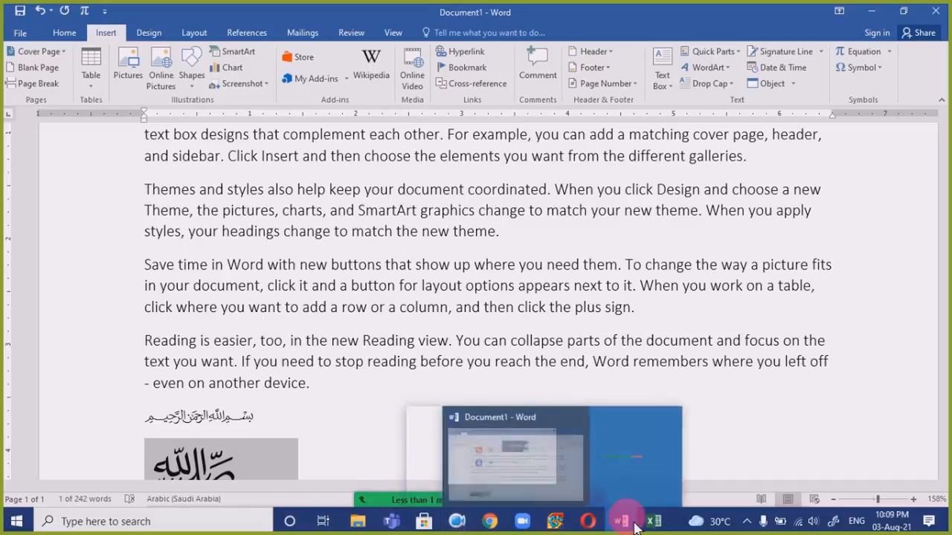
scroll(427, 197, "down", 3)
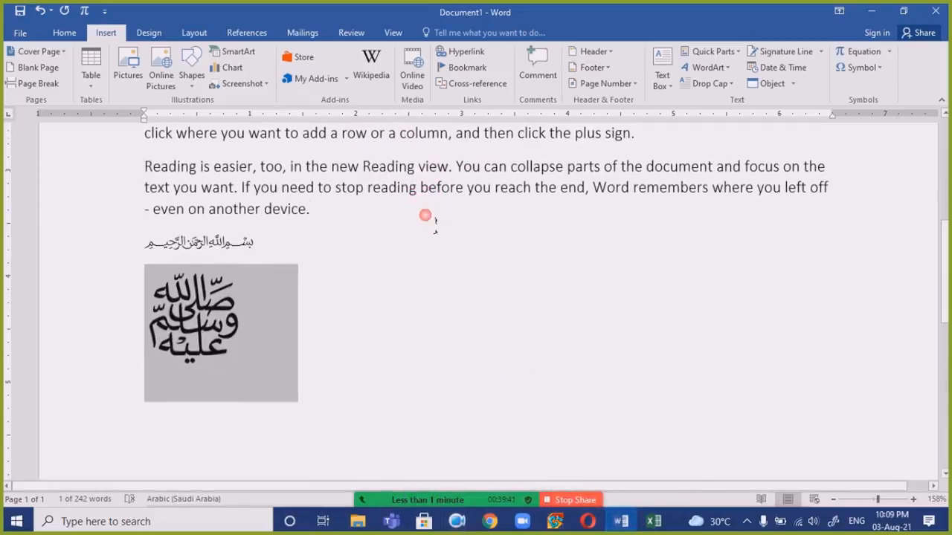
left_click(435, 222)
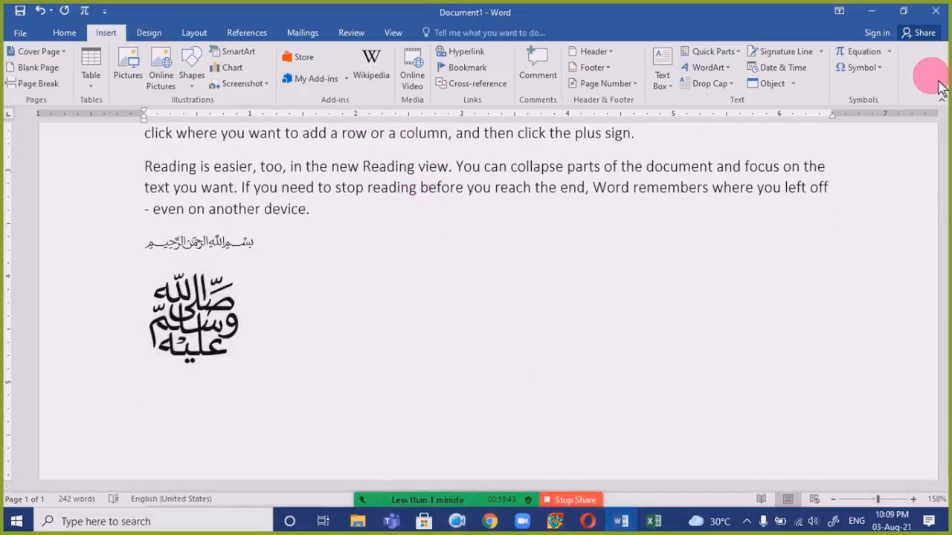
Step: Check the character codes of the Bismillah, Rial, Jallajalalouhou, Sallallahou, Mohammad and Allah ligatures in the full symbol set
left_click(863, 68)
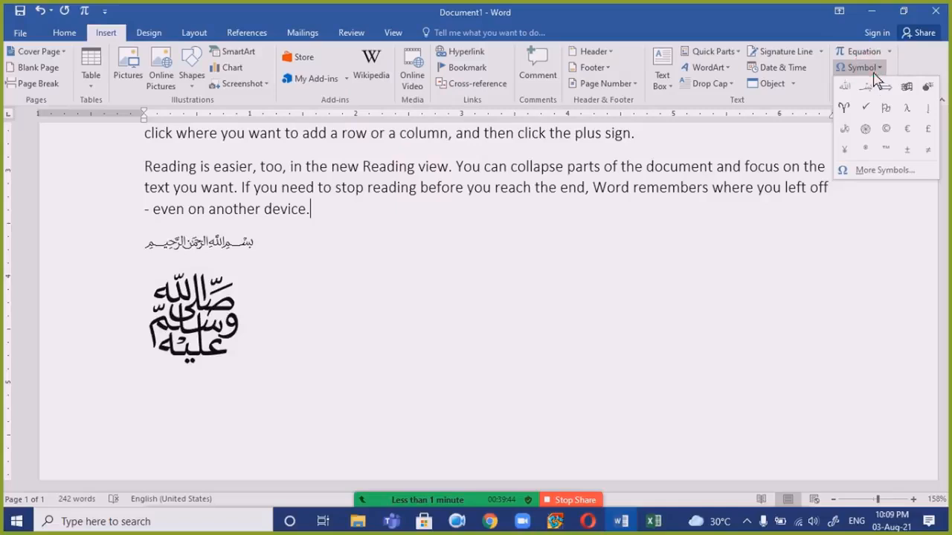
left_click(903, 172)
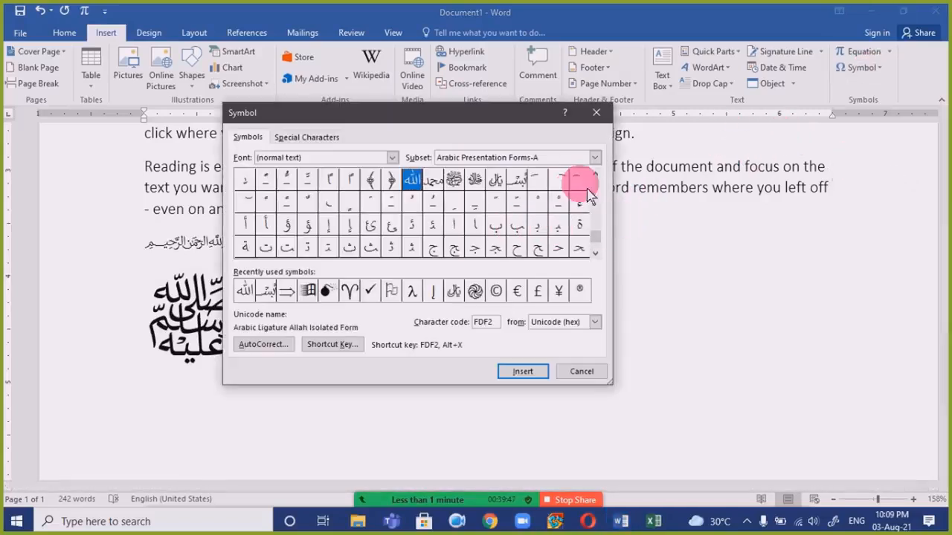
left_click(516, 181)
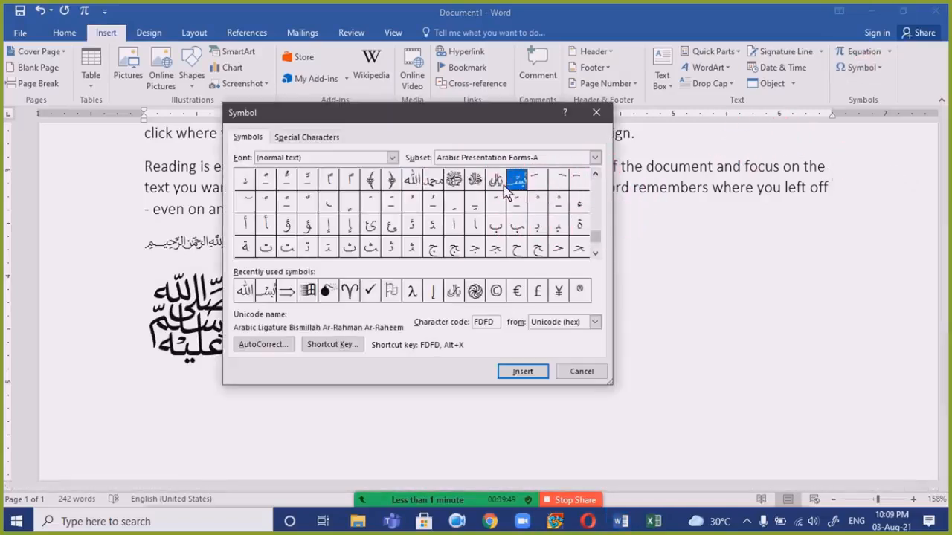
left_click(496, 187)
left_click(474, 190)
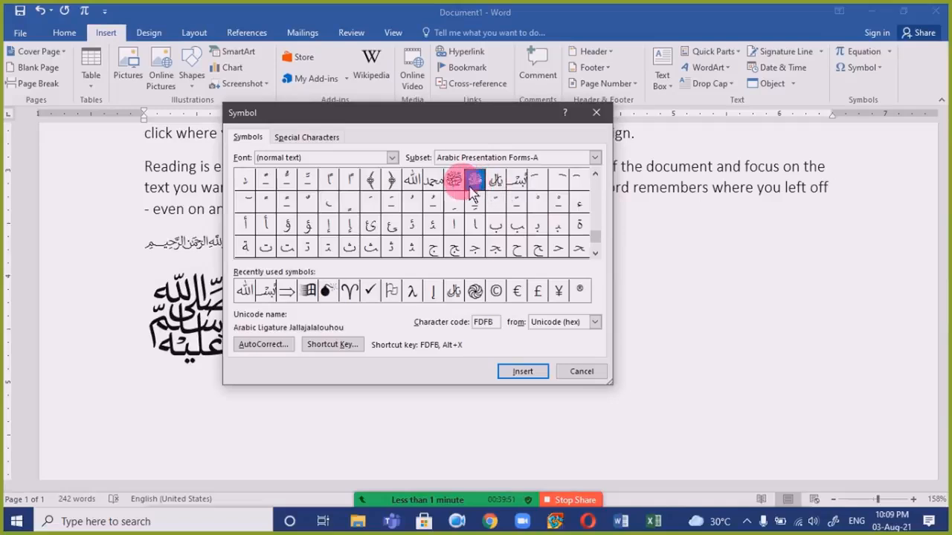
left_click(454, 181)
left_click(433, 180)
left_click(412, 180)
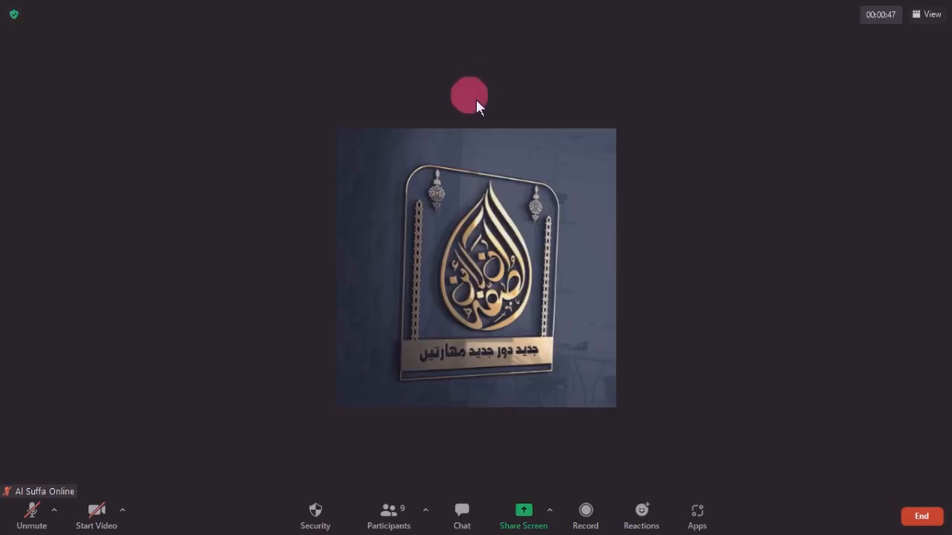
Step: Switch to Zoom, share the entire screen with the meeting again and minimize the Zoom window to return to Word
left_click(529, 512)
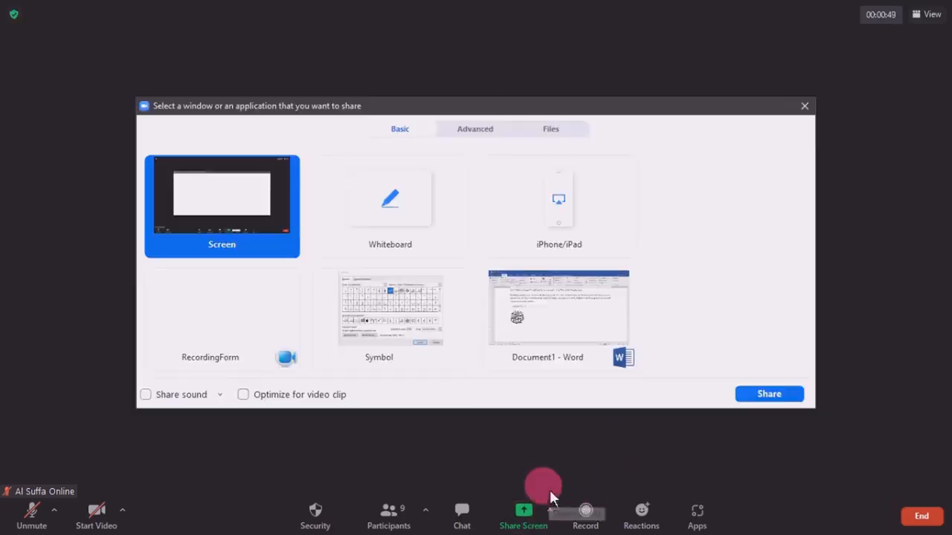
left_click(782, 396)
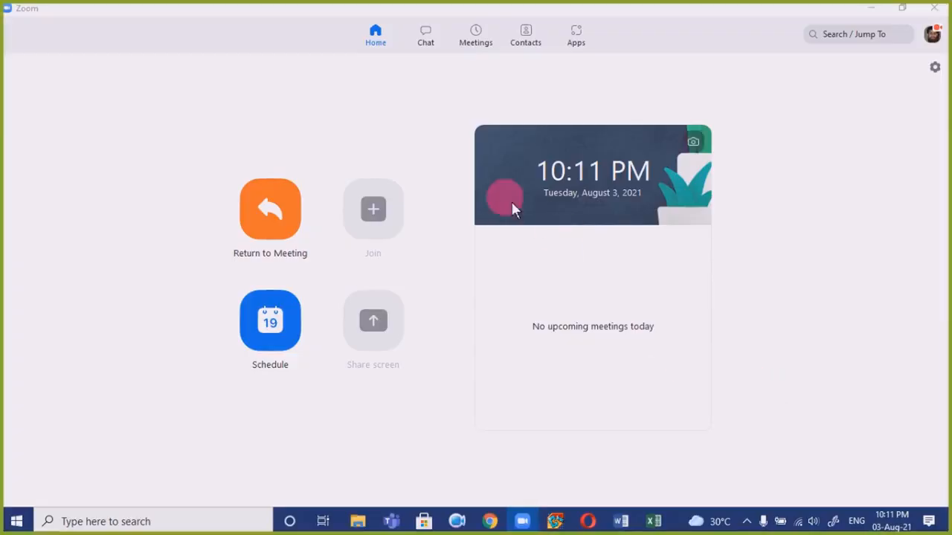
left_click(871, 8)
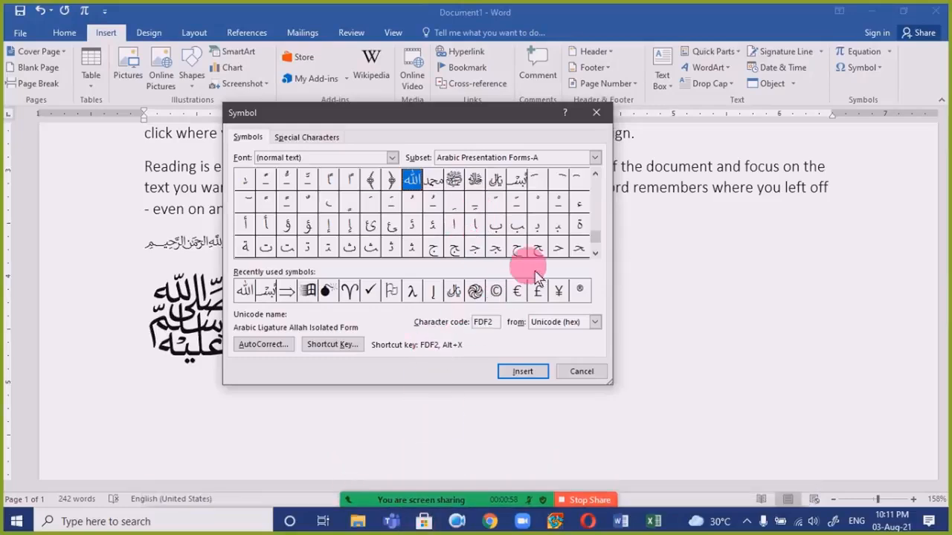
Step: Browse the symbol subsets back to Latin Extended-B and check the shortcut keys of the recently used Windows logo and flag symbols
left_click(595, 253)
left_click(595, 253)
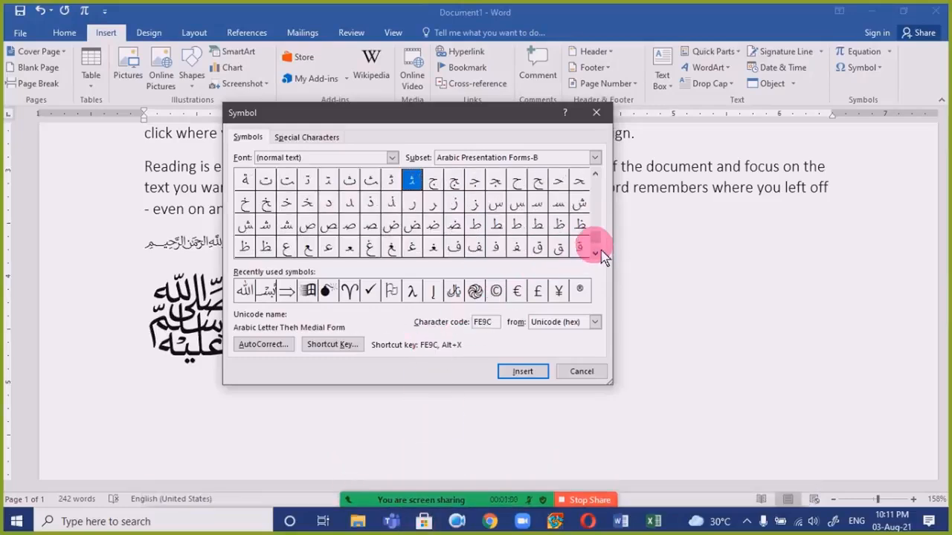
left_click_drag(598, 240, 598, 227)
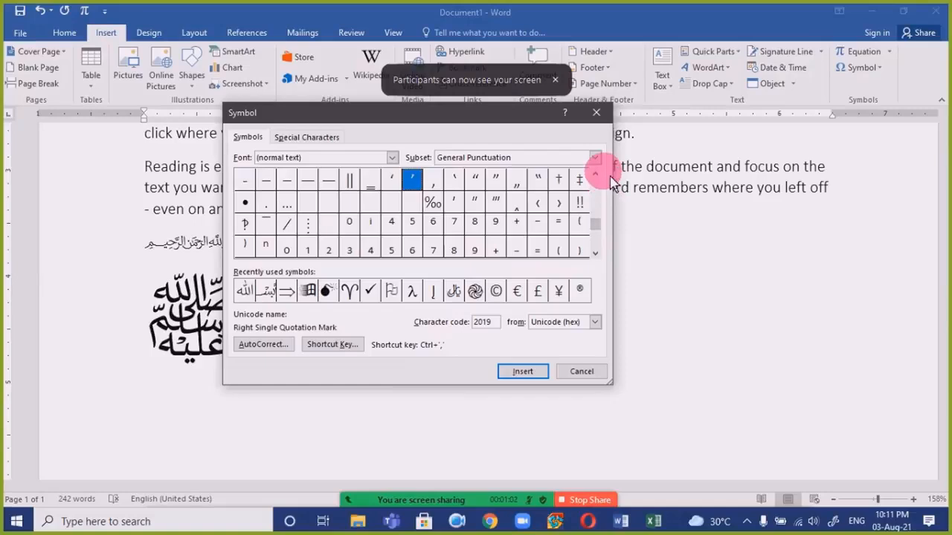
left_click(597, 179)
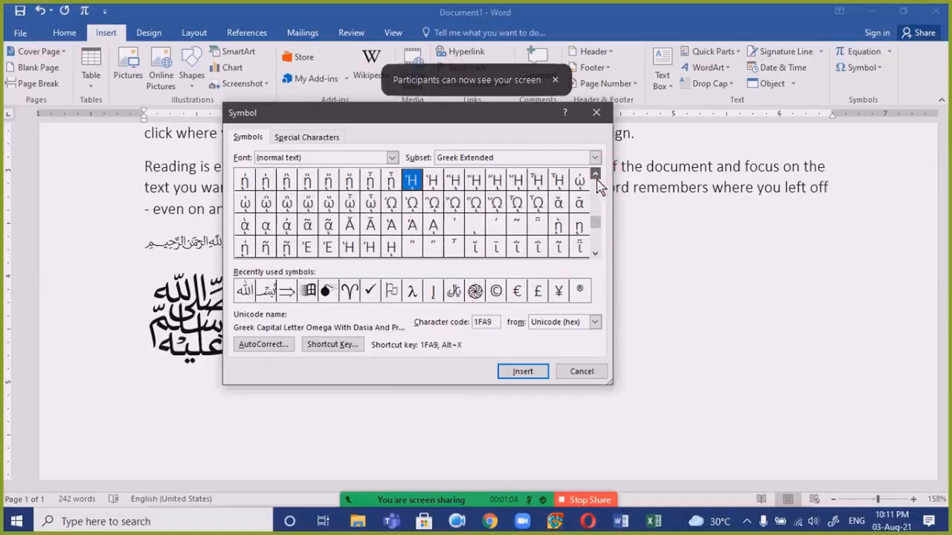
left_click_drag(599, 227, 604, 262)
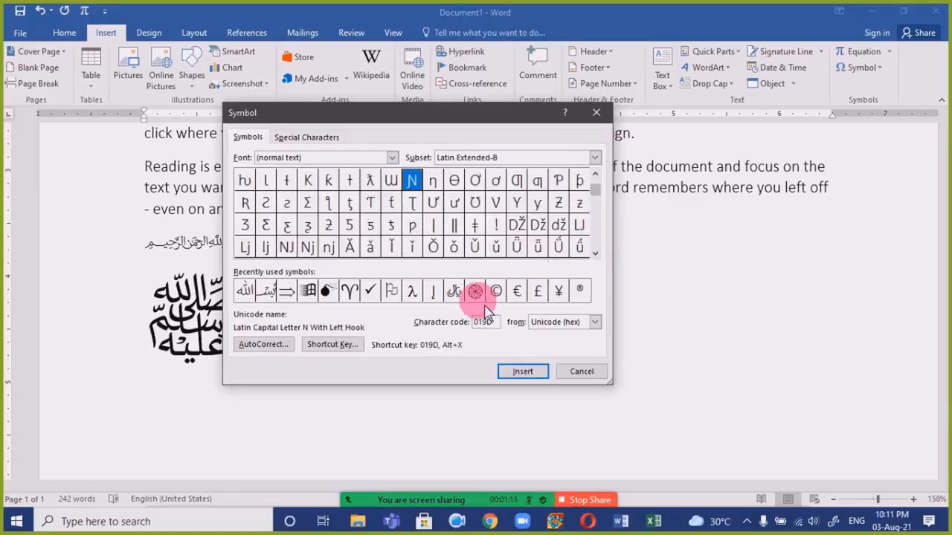
left_click(308, 291)
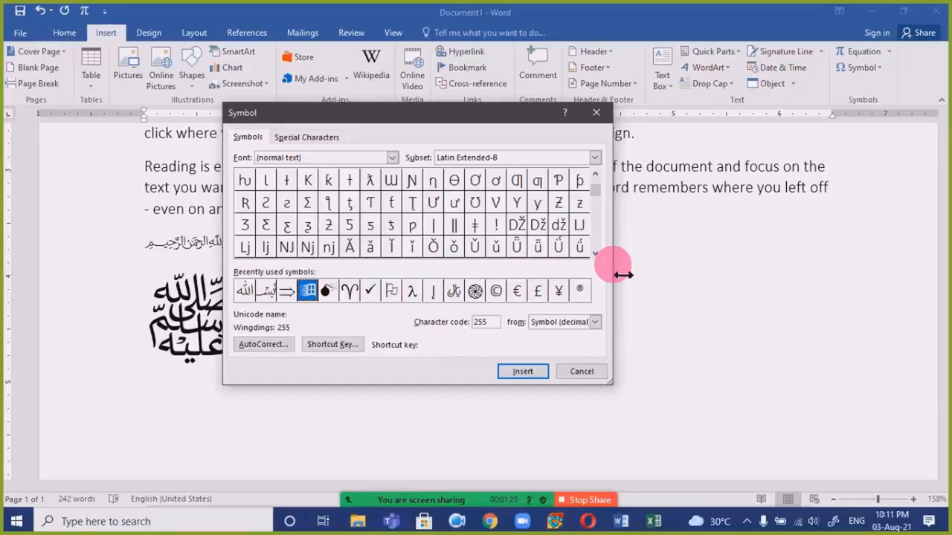
left_click(391, 290)
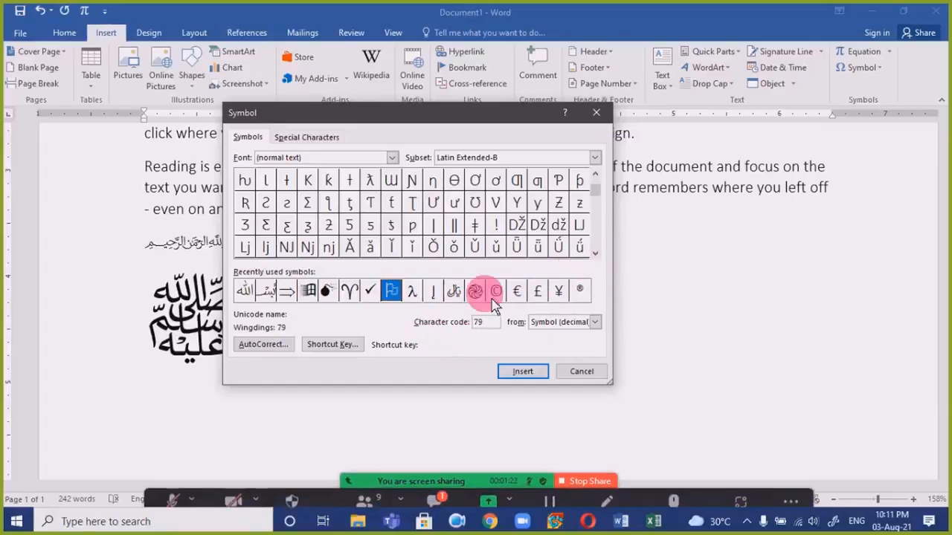
Step: Check the shortcut keys of several IPA Extensions characters, including the small capital H and the Dezh digraph
left_click(596, 255)
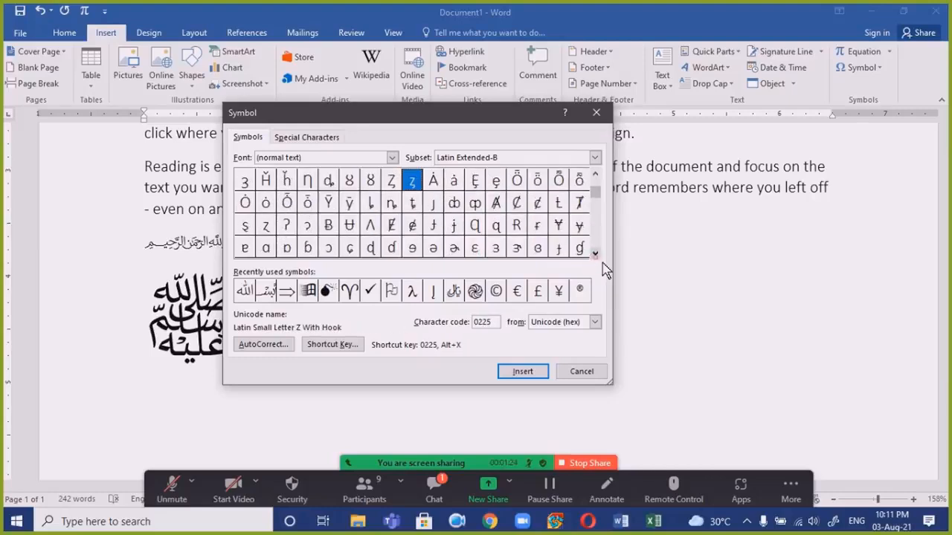
left_click(596, 256)
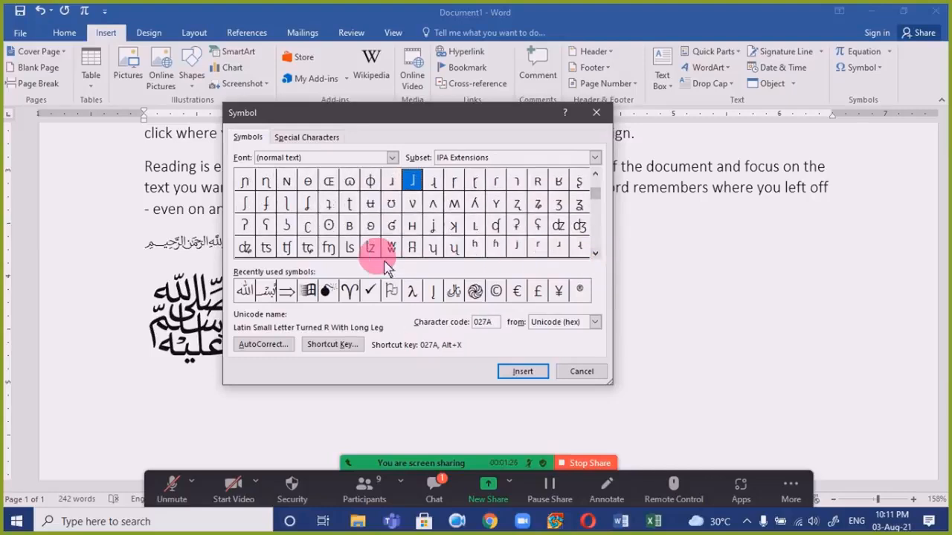
left_click(418, 223)
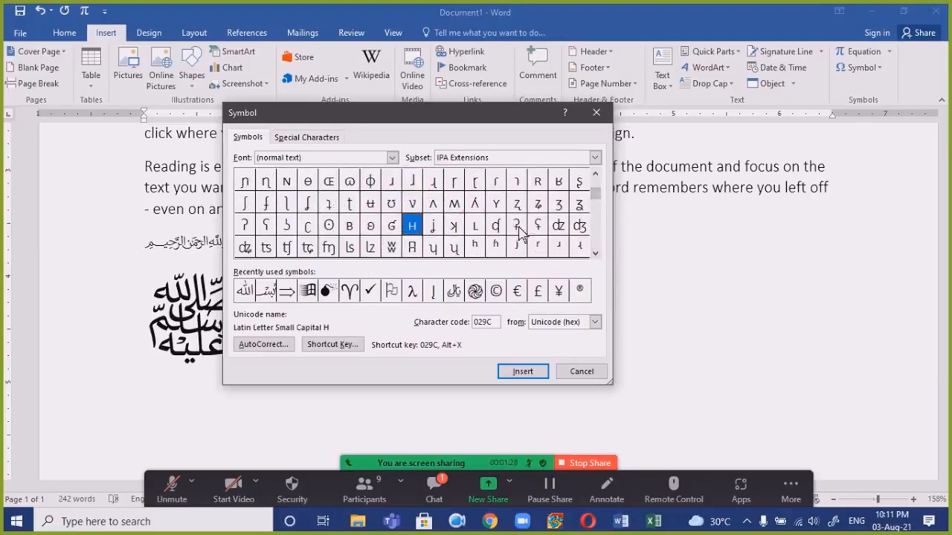
left_click(516, 225)
left_click(579, 227)
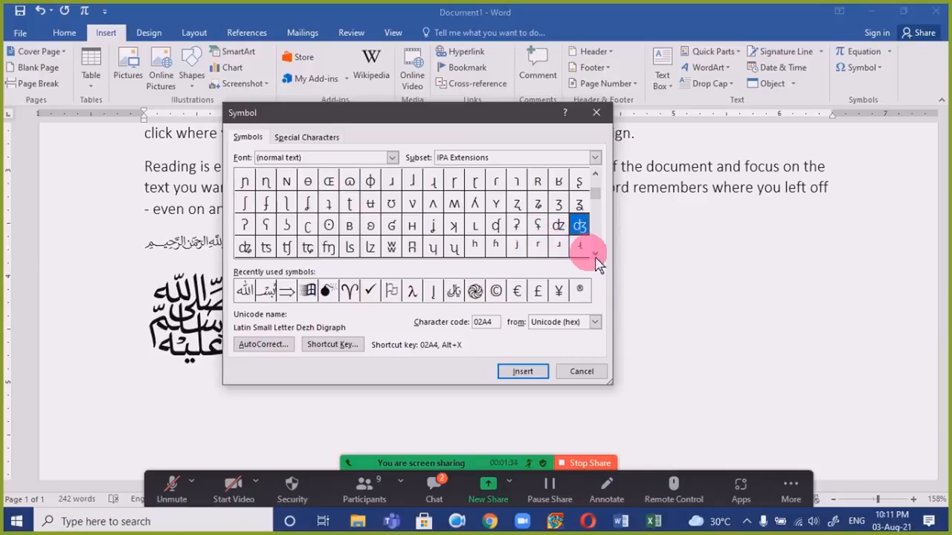
Step: Find the Greek capital letter Sigma in the Greek and Coptic subset, check its shortcut key and close the symbol set
left_click(595, 253)
left_click(595, 253)
left_click(596, 253)
left_click(596, 253)
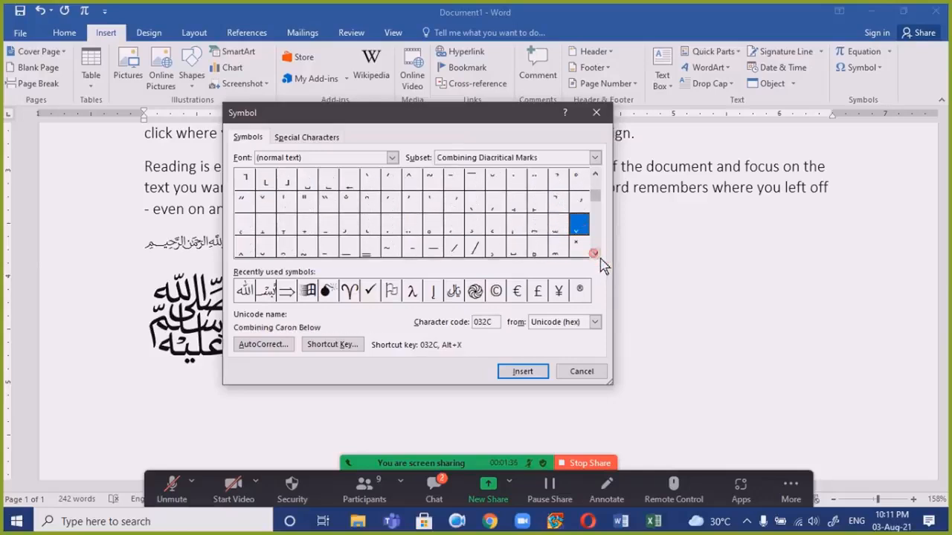
left_click(596, 253)
left_click(596, 252)
left_click(596, 253)
left_click(596, 253)
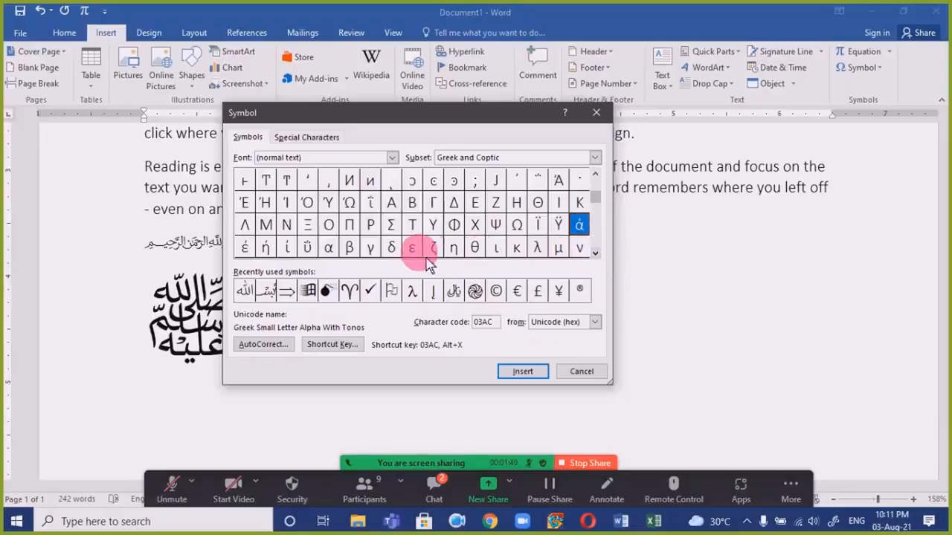
left_click(391, 225)
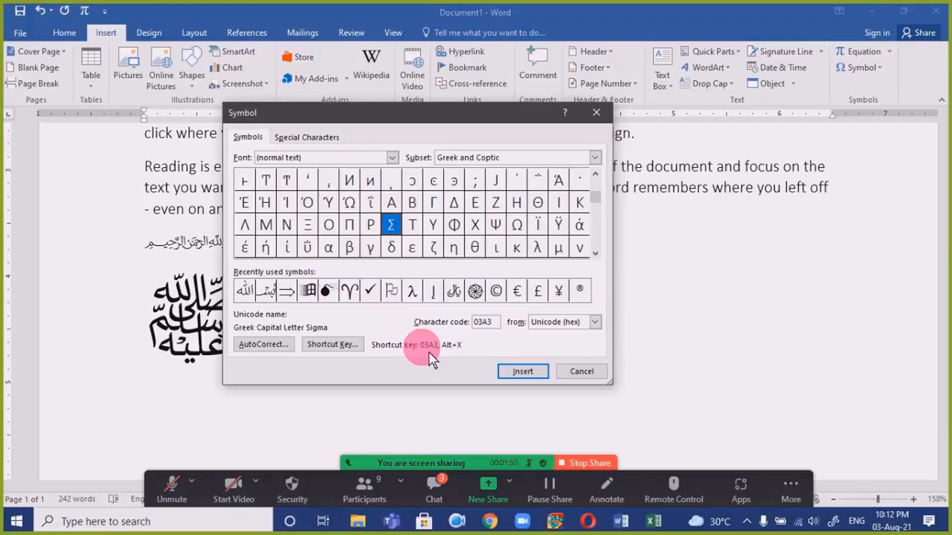
left_click(573, 372)
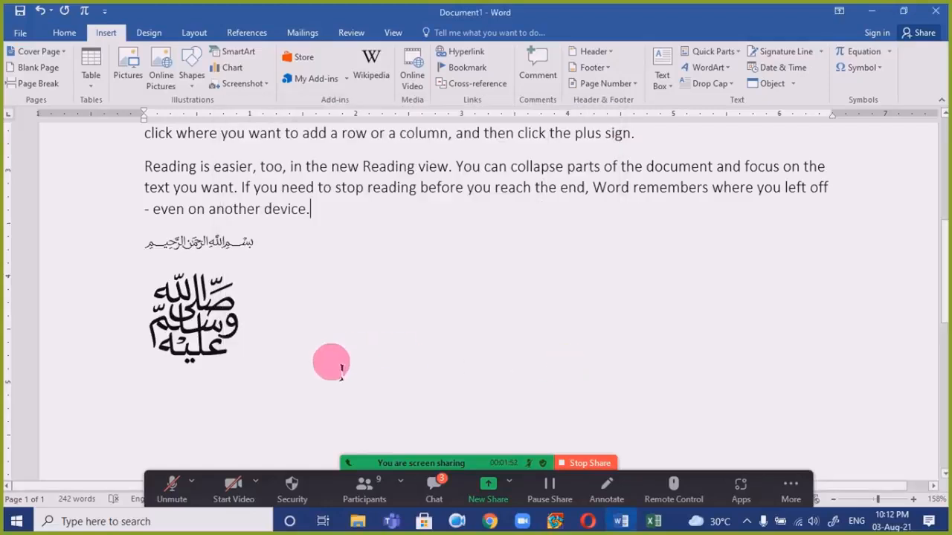
Step: Enter the code 03A3 on a new line below the large ligature and convert it into the Sigma symbol
left_click(336, 368)
key("Return")
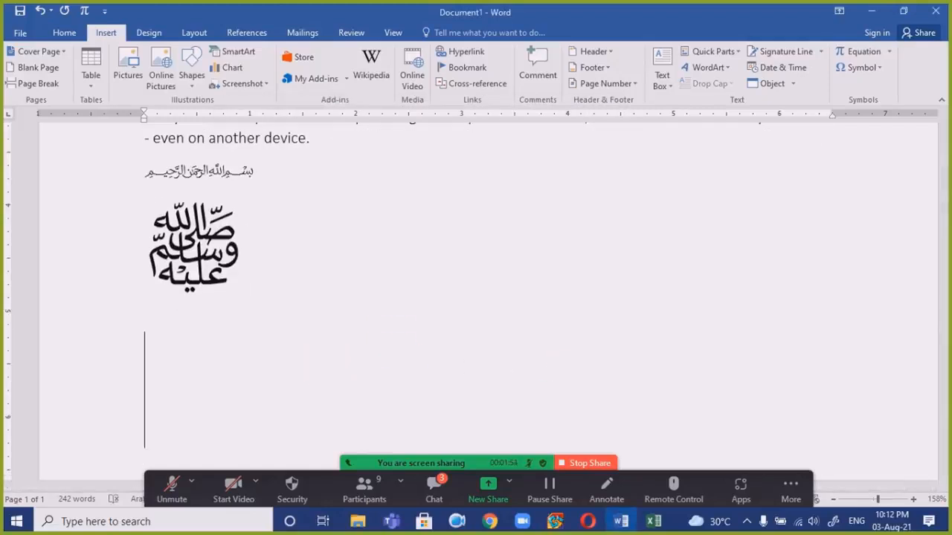
type("03A")
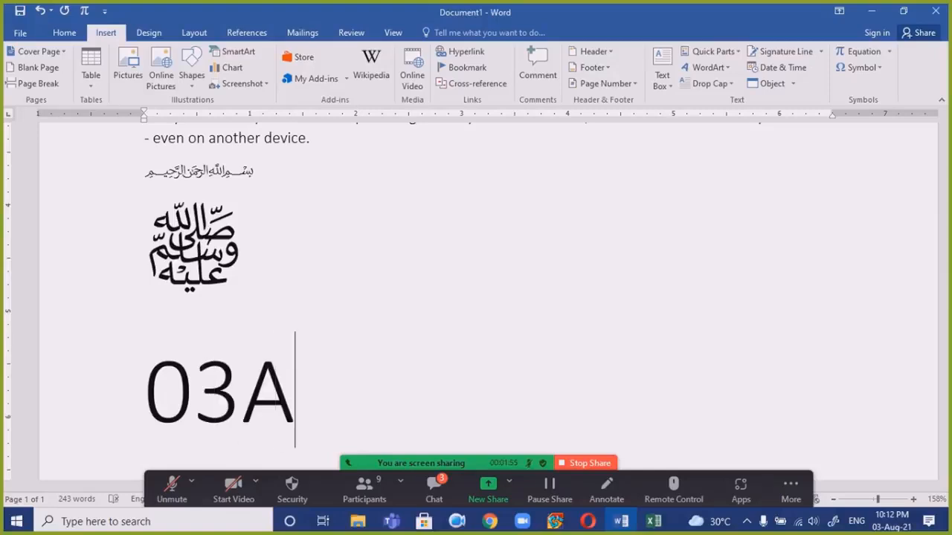
type("3")
left_click(320, 367)
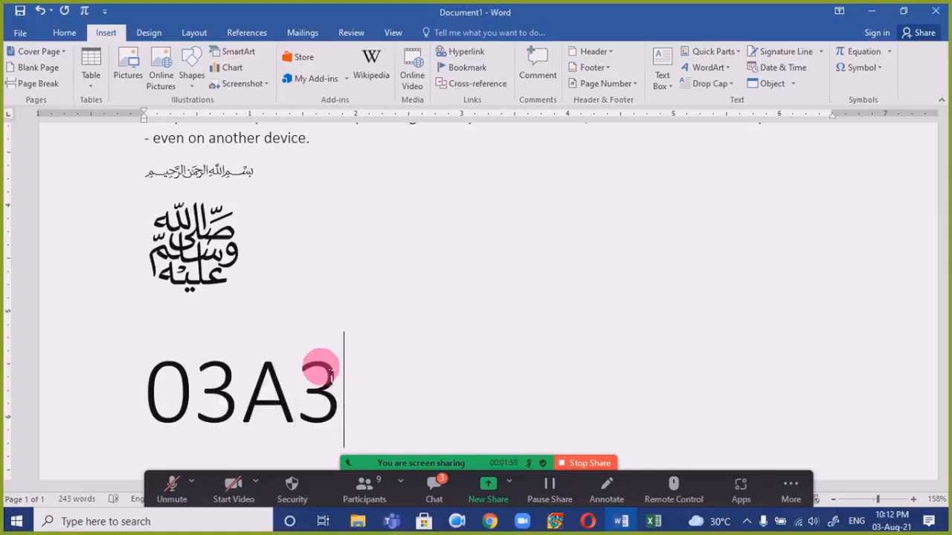
key("alt+x")
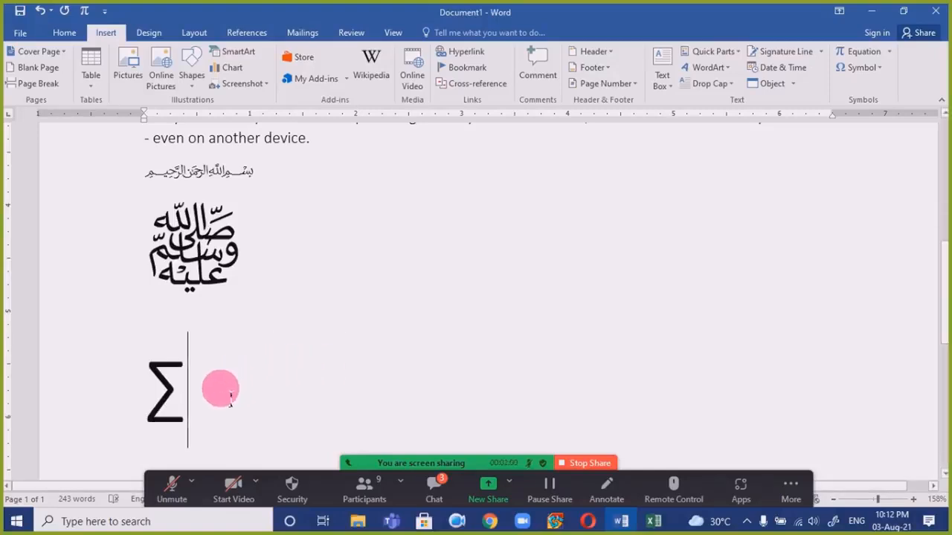
Step: Delete the large Sigma symbol below the ligatures
mouse_move(219, 389)
left_mouse_down()
mouse_move(141, 402)
mouse_move(127, 393)
left_mouse_up()
key("Delete")
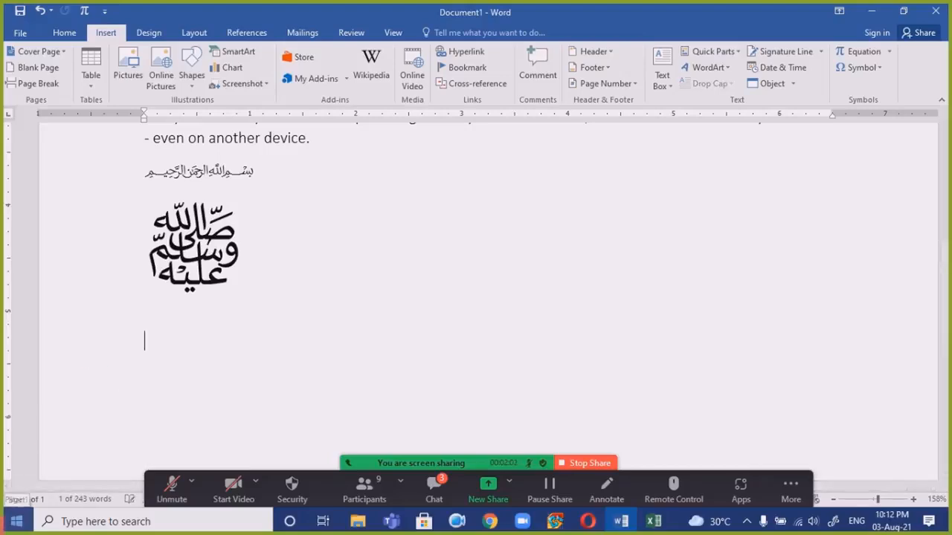
left_click(269, 383)
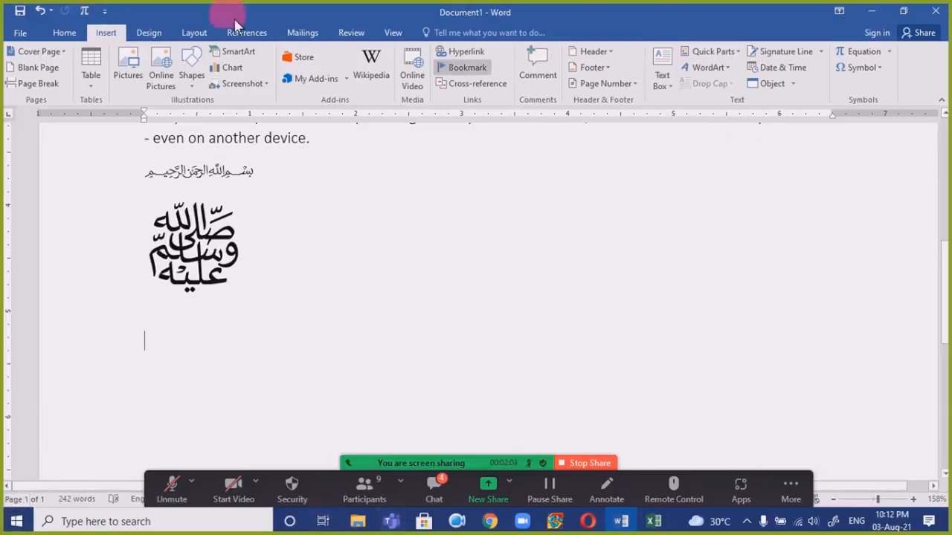
scroll(340, 251, "down", 3, "ctrl")
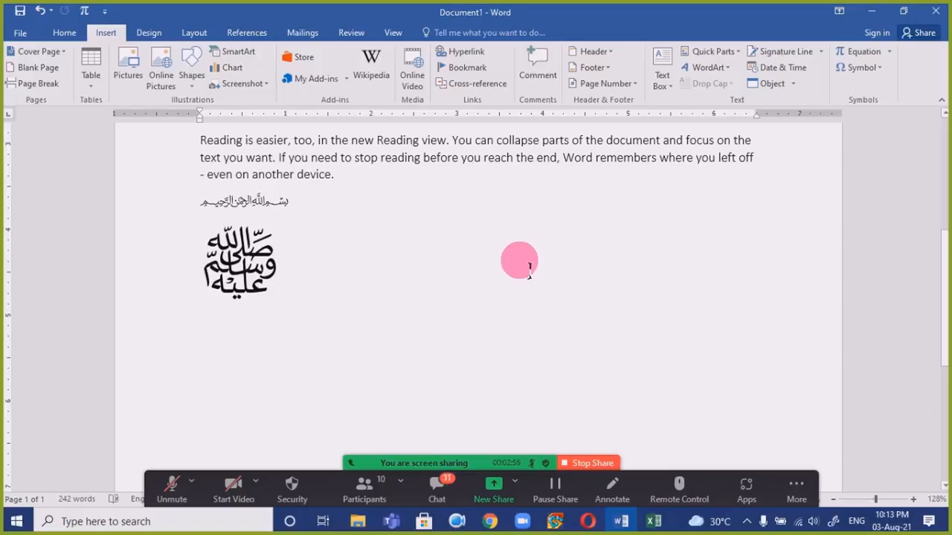
Step: Check the Zoom meeting chat, try to unmute the microphone and minimise the chat window
left_click(437, 487)
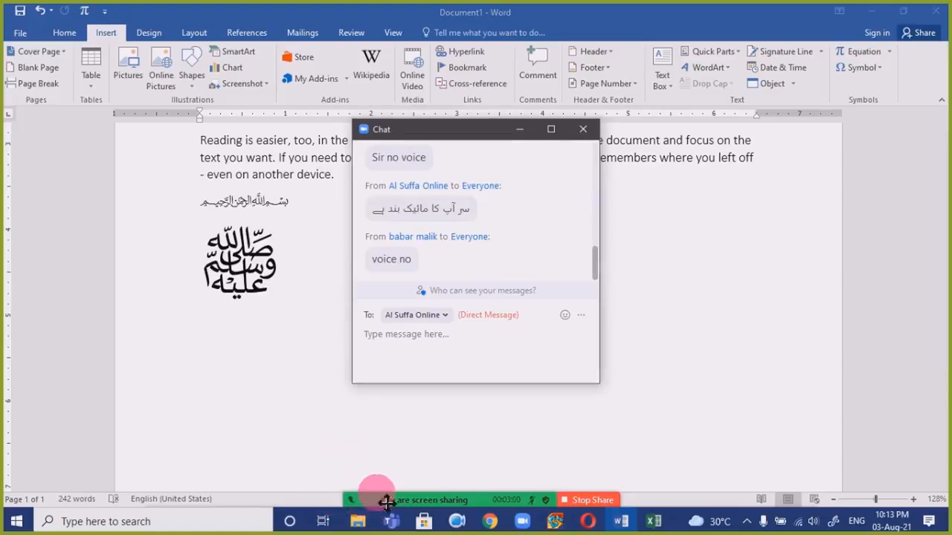
mouse_move(387, 503)
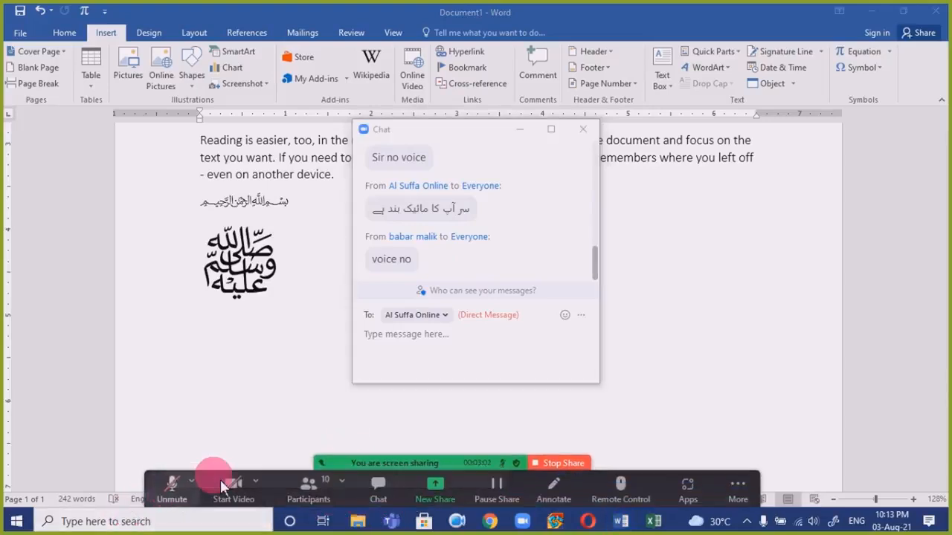
left_click(177, 492)
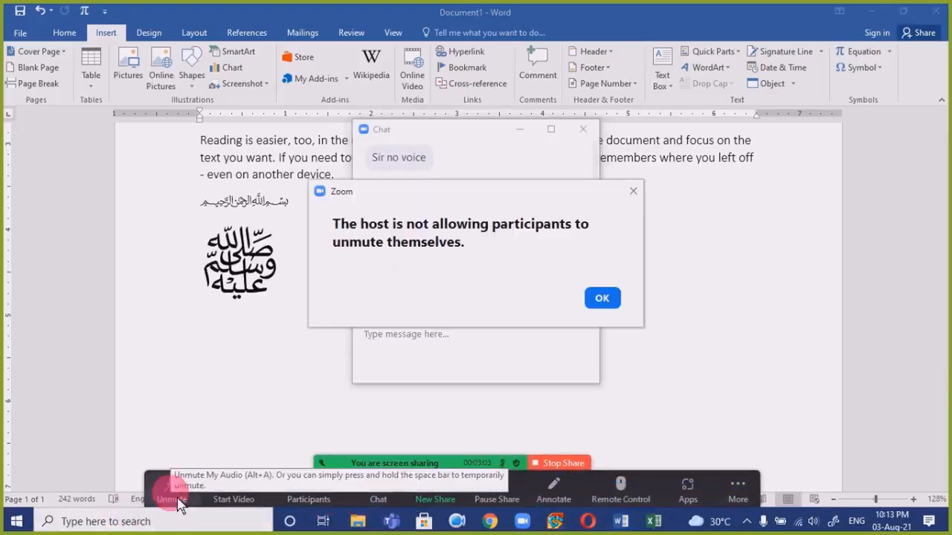
left_click(616, 300)
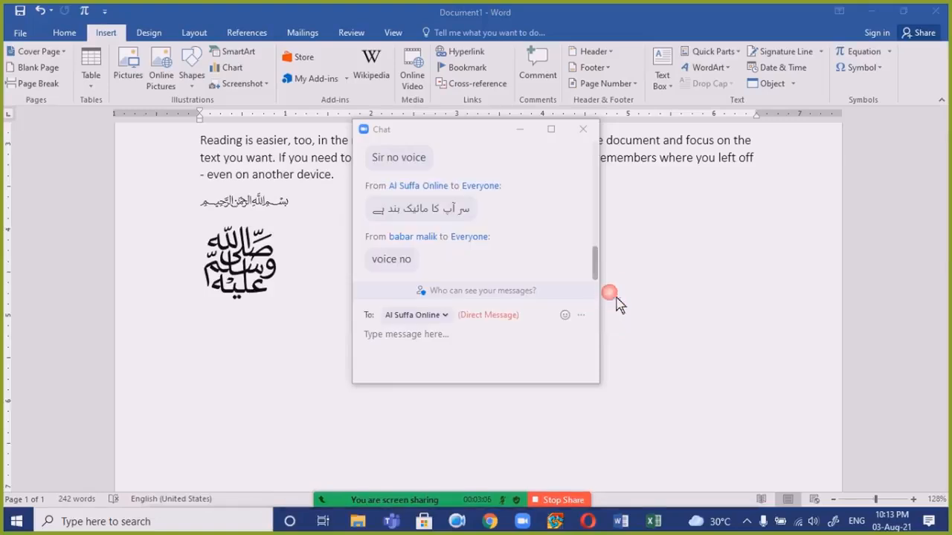
left_click(521, 130)
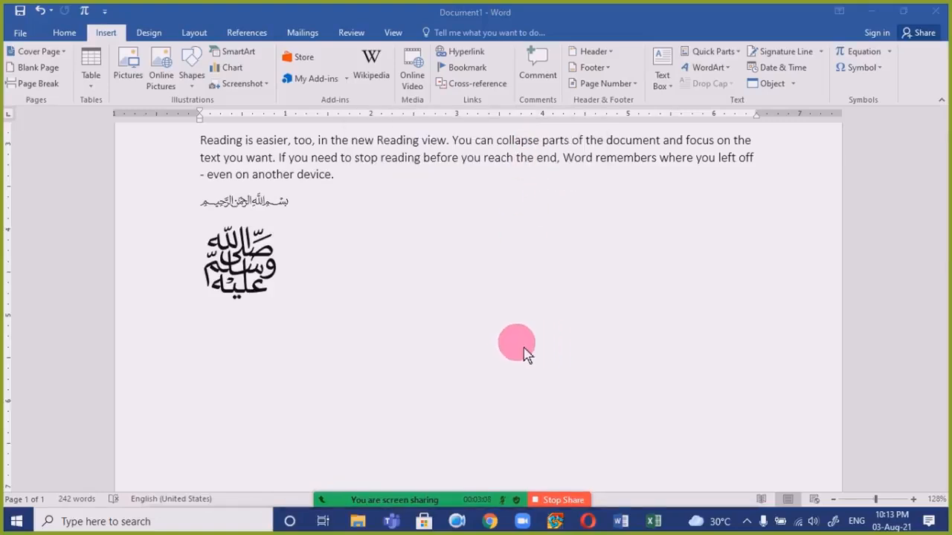
mouse_move(487, 497)
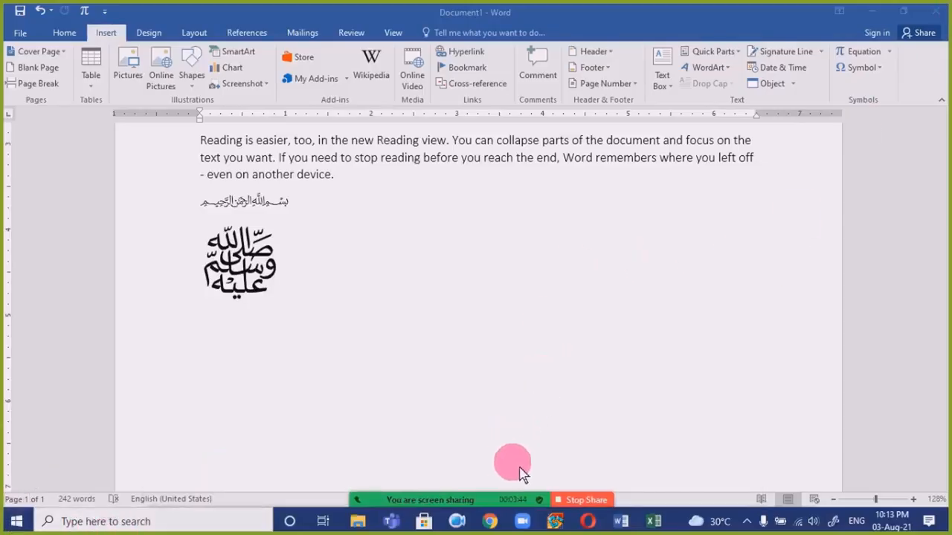
mouse_move(520, 485)
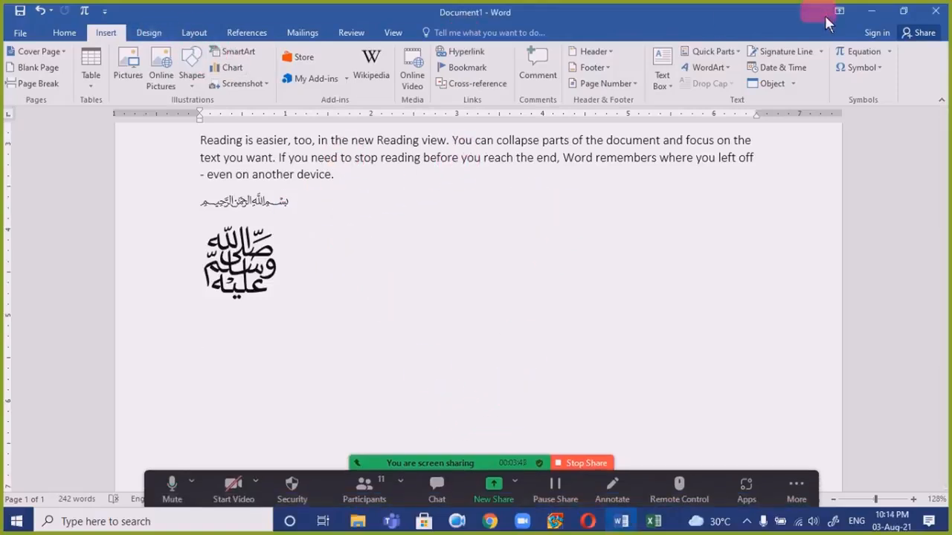
left_click(864, 52)
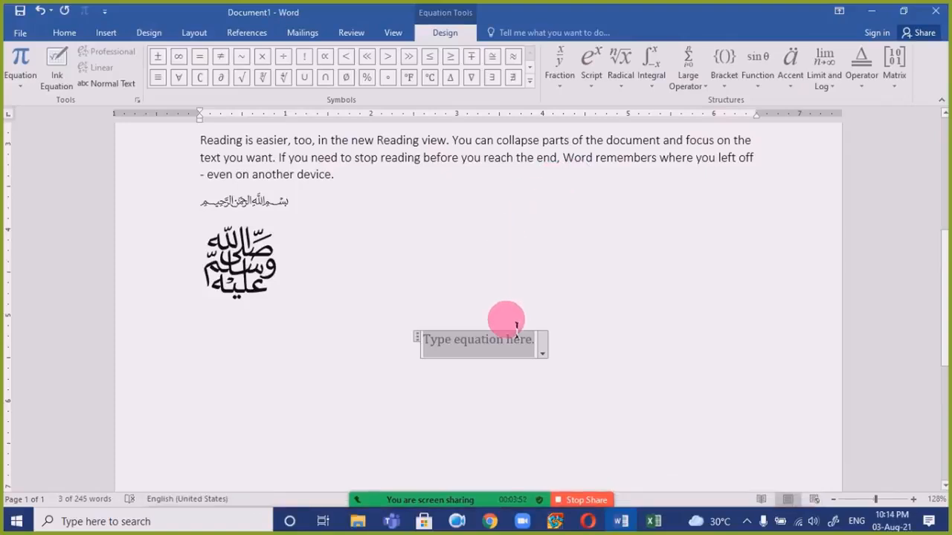
key("BackSpace")
key("BackSpace")
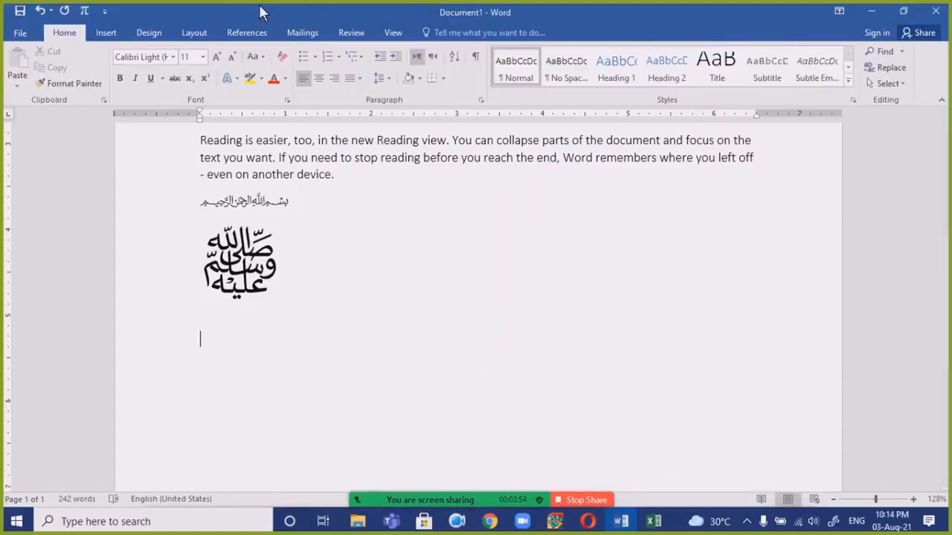
Step: Open the full symbol set and browse from the Arabic Presentation Forms back to the Basic Latin subset
left_click(106, 32)
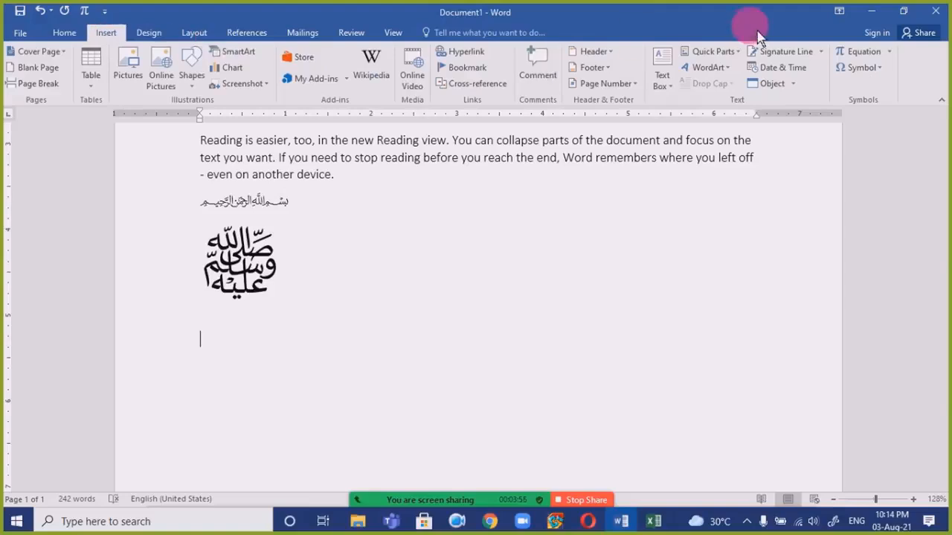
left_click(863, 68)
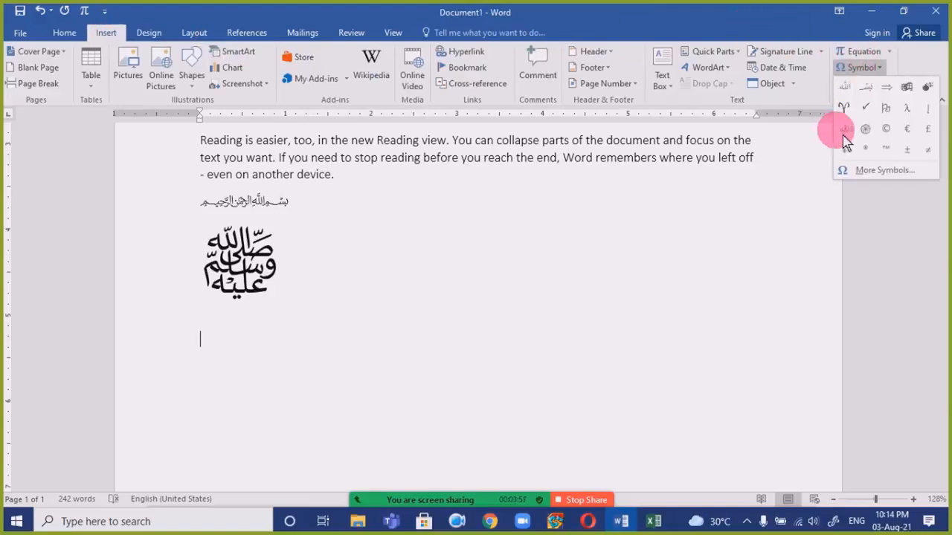
left_click(885, 171)
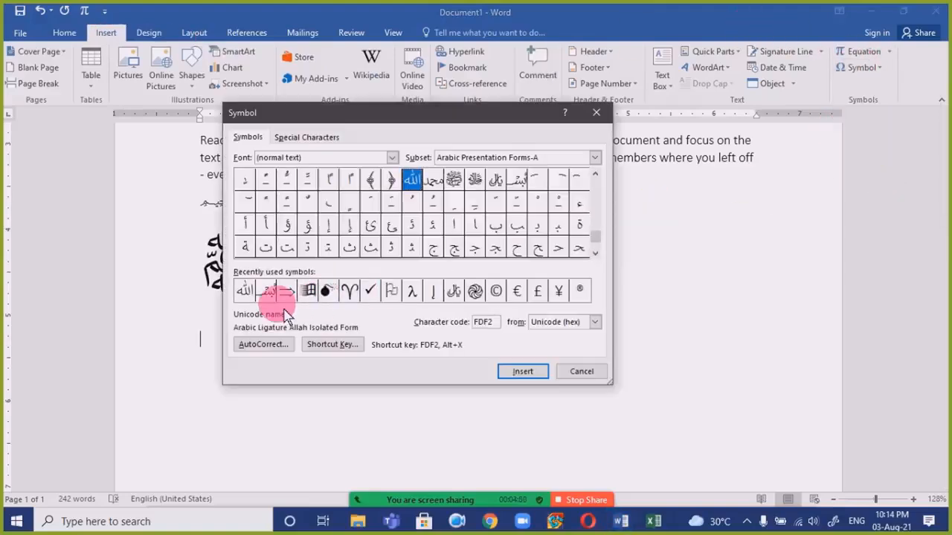
left_click(596, 254)
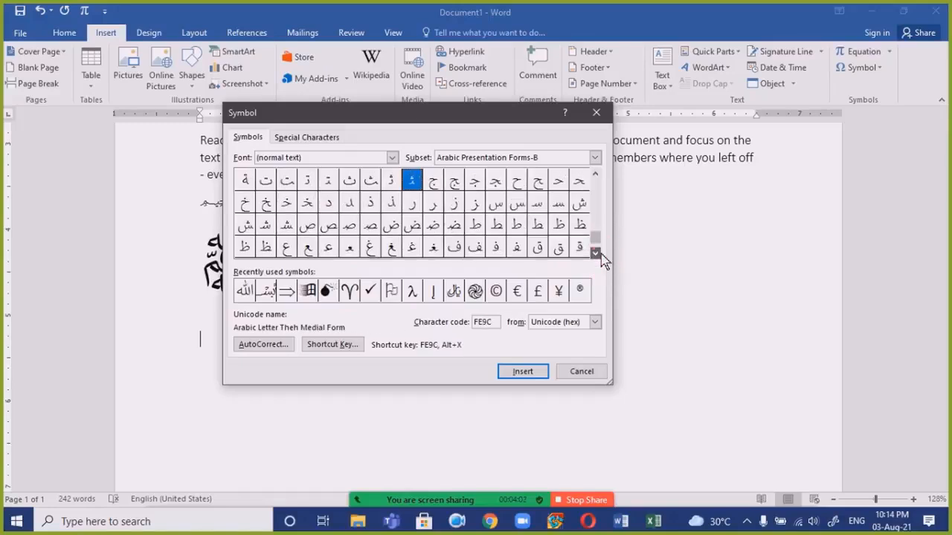
left_click(600, 254)
left_click(600, 254)
left_click(599, 254)
left_click(600, 254)
left_click(600, 254)
left_click(599, 254)
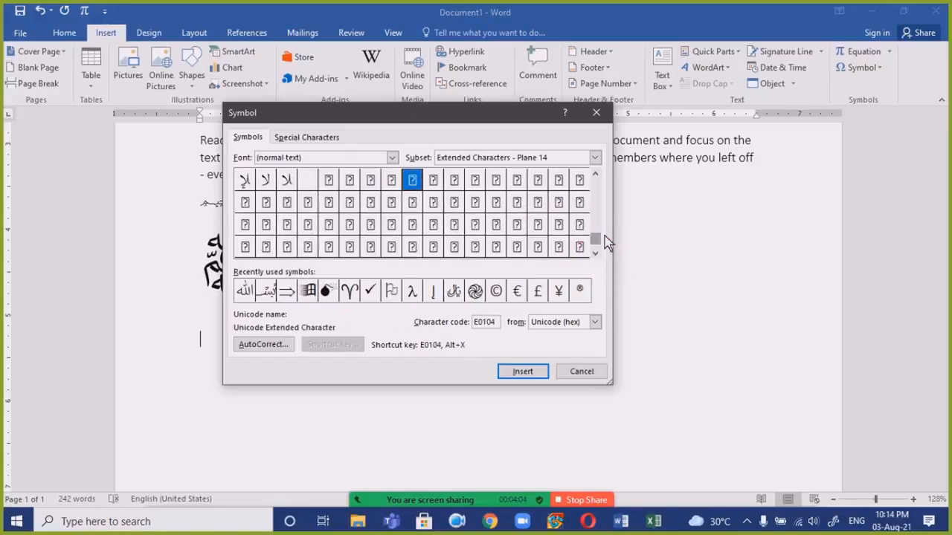
left_click_drag(599, 240, 599, 192)
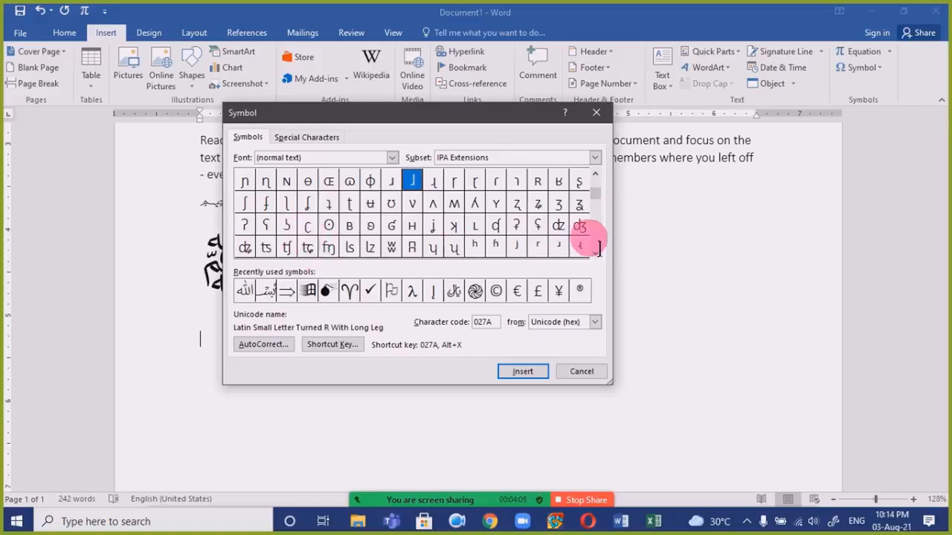
left_click_drag(595, 206, 600, 182)
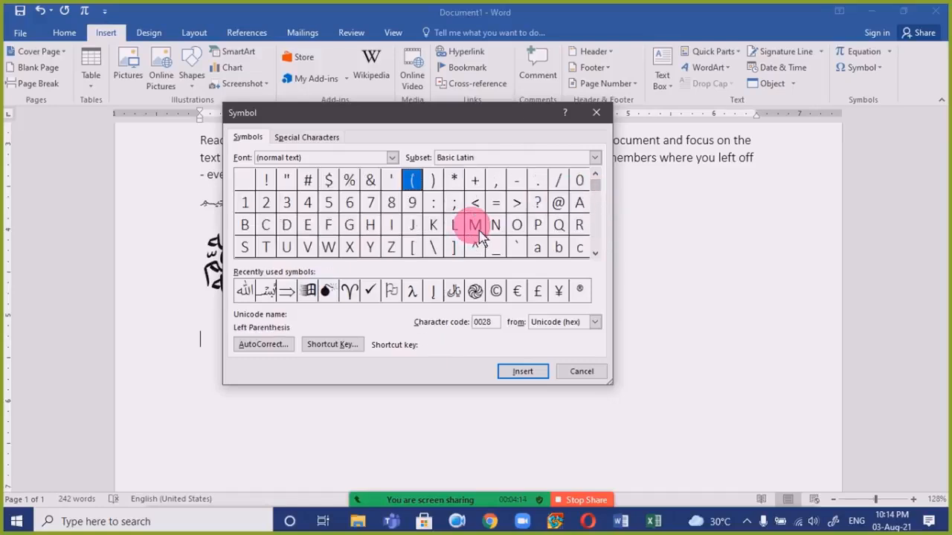
Step: Check the shortcut keys of the pilcrow sign and the capital U with circumflex in the Latin-1 Supplement subset
left_click(595, 253)
left_click(595, 252)
left_click(594, 253)
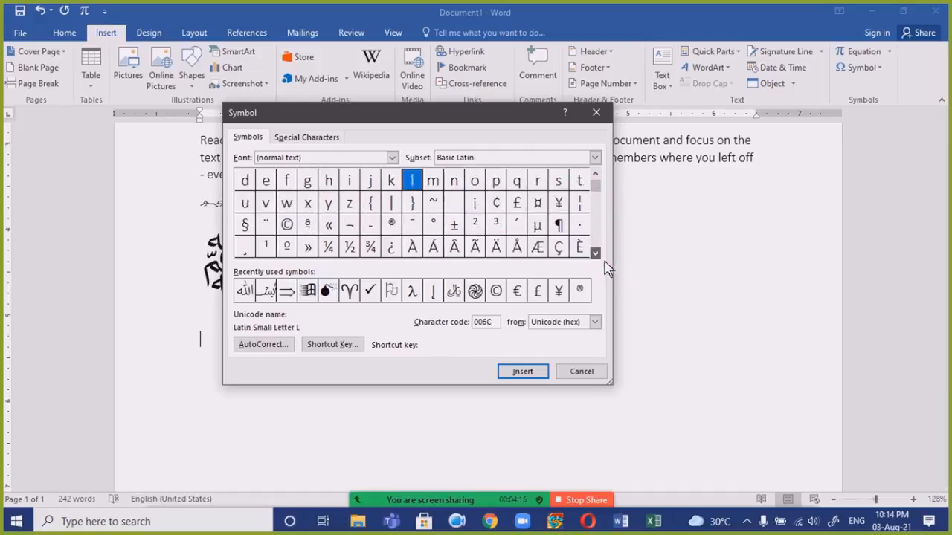
left_click(595, 252)
left_click(595, 253)
left_click(595, 253)
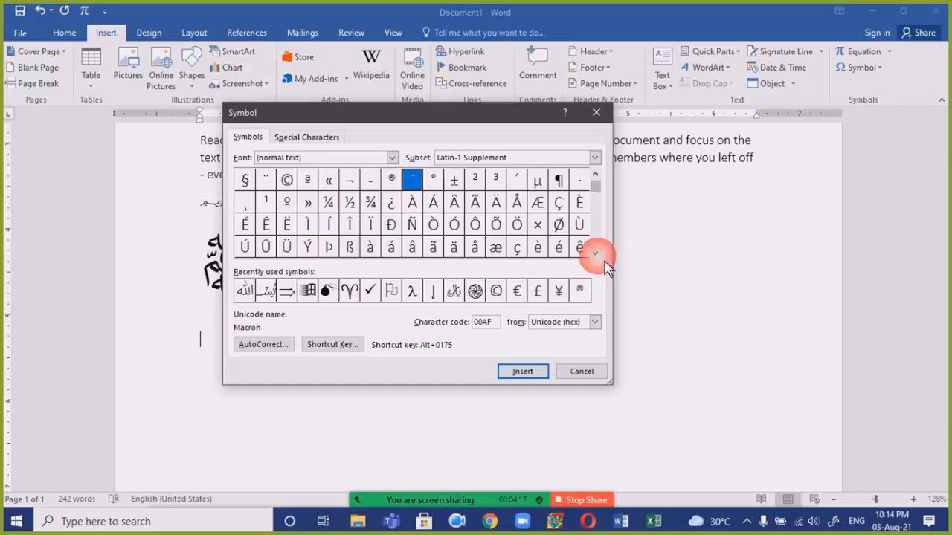
left_click(558, 180)
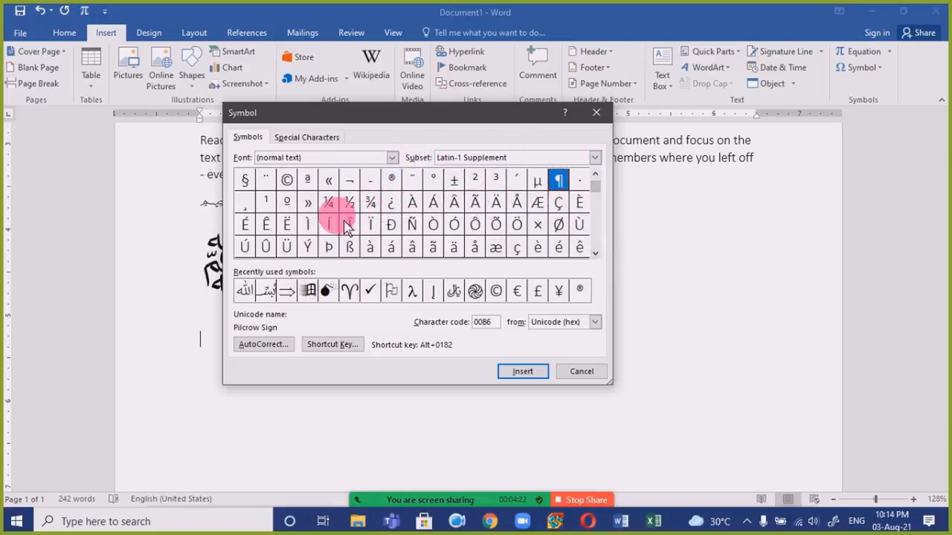
left_click(265, 246)
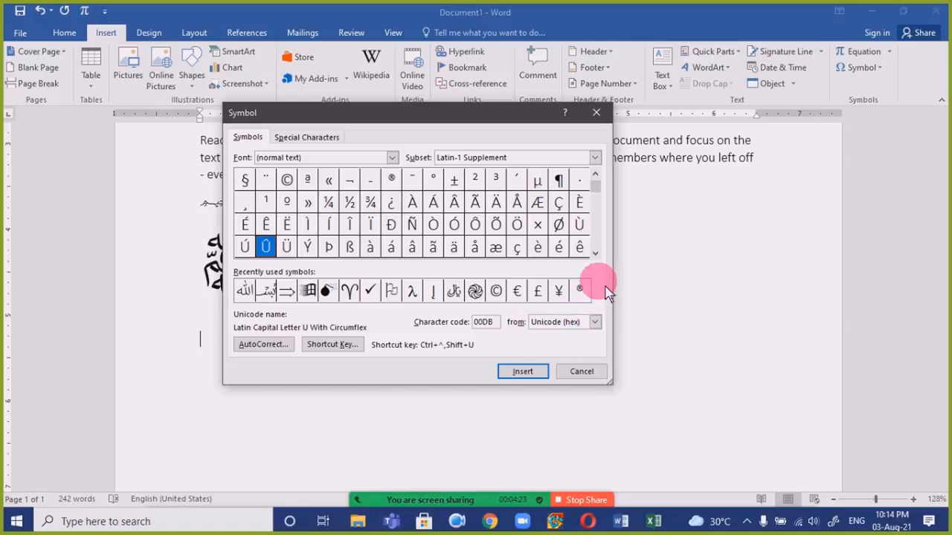
Step: Find the capital D with caron in the Latin Extended-A subset, check its shortcut key and close the symbol set
left_click(595, 254)
left_click(595, 254)
left_click(595, 253)
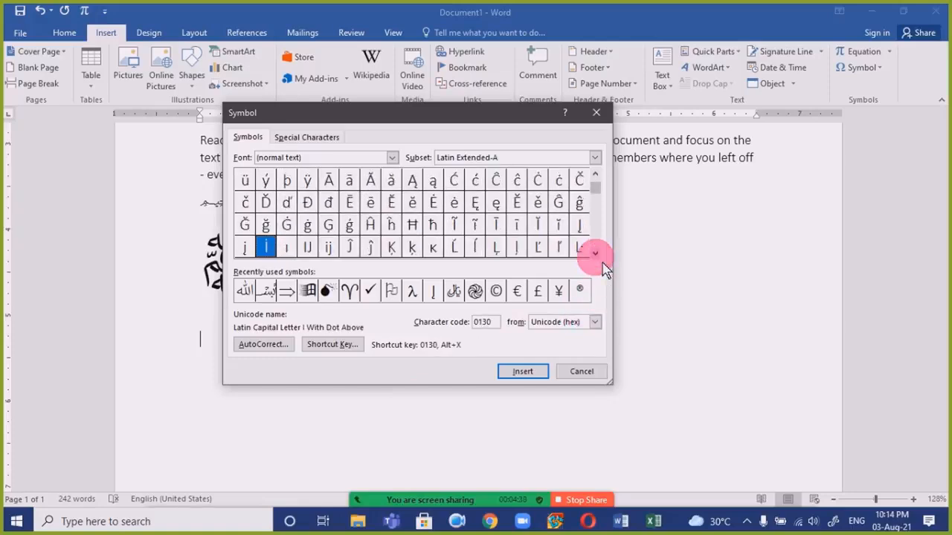
left_click(266, 202)
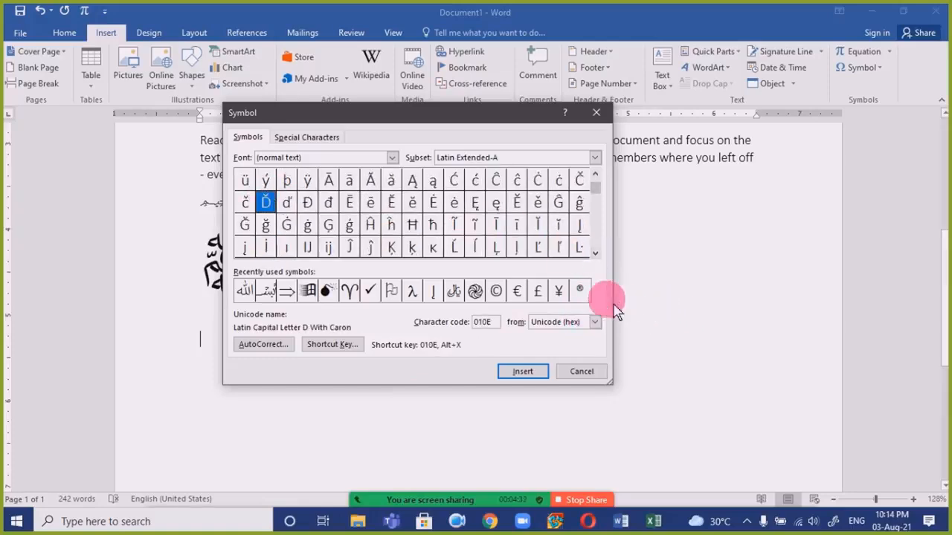
left_click(267, 202)
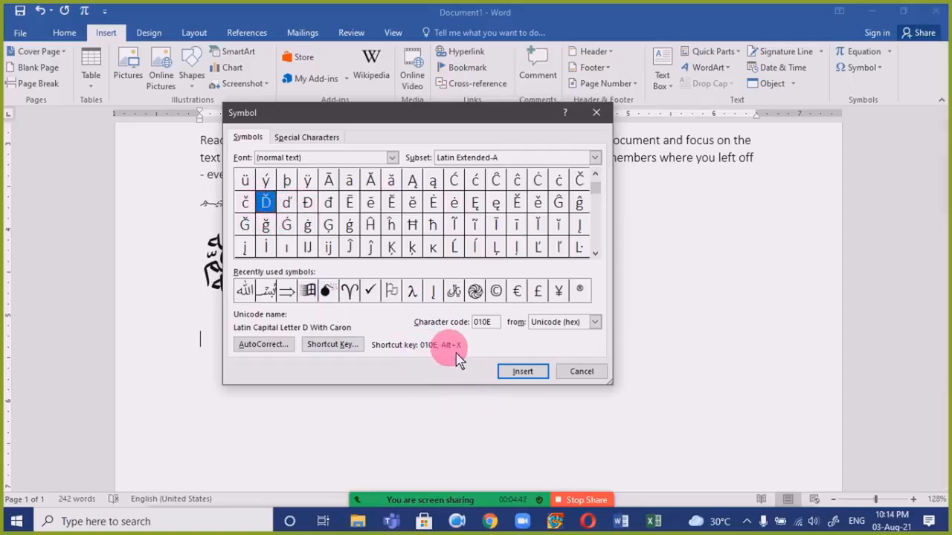
left_click(582, 371)
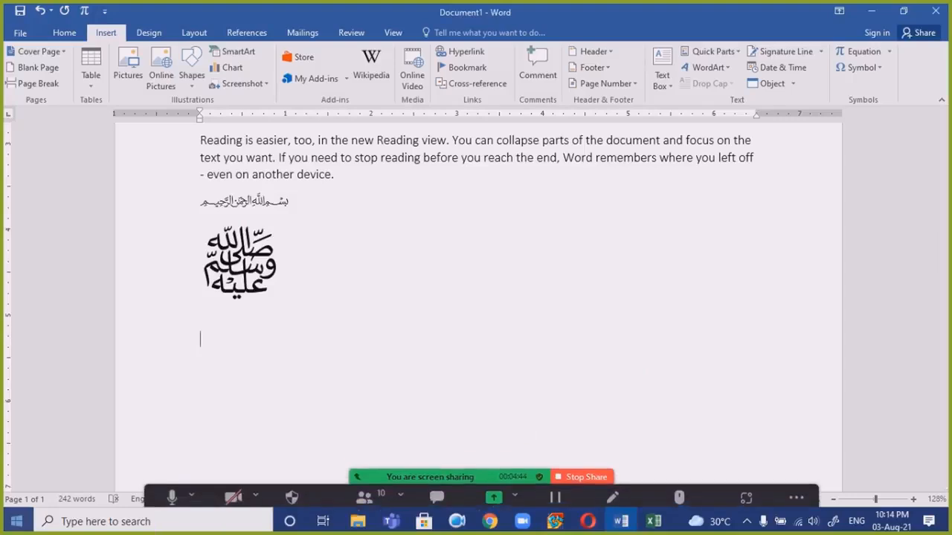
Step: Enter the code 010E on the empty line below the ligatures, convert it into Ď and greatly enlarge the character
type("0")
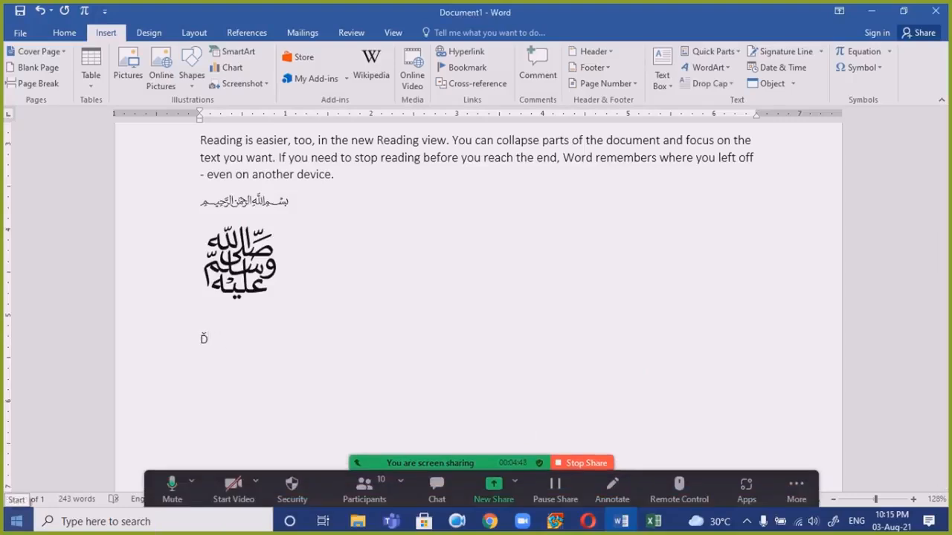
key("shift+Left")
key("ctrl+bracketright")
key("ctrl+bracketright")
key("ctrl+bracketright")
key("ctrl+bracketright")
key("ctrl+bracketright")
key("ctrl+bracketright")
key("ctrl+bracketright")
key("ctrl+bracketright")
key("ctrl+bracketright")
key("ctrl+bracketright")
key("ctrl+bracketright")
key("ctrl+bracketright")
key("ctrl+bracketright")
key("ctrl+bracketright")
key("ctrl+bracketright")
key("ctrl+bracketright")
key("ctrl+bracketright")
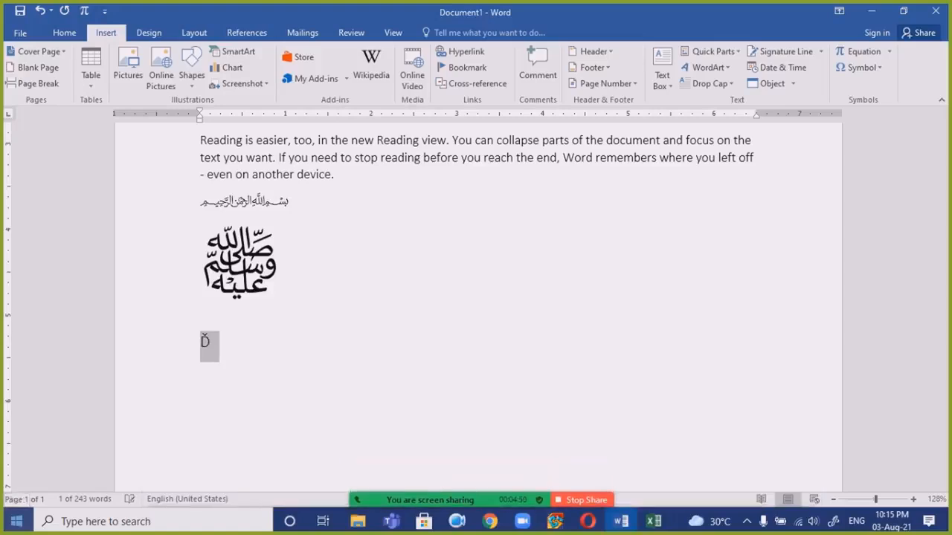
key("ctrl+bracketright")
key("ctrl+bracketright")
key("ctrl+bracketright")
key("ctrl+bracketright")
key("ctrl+bracketright")
key("ctrl+bracketright")
key("ctrl+bracketright")
key("ctrl+bracketright")
key("ctrl+bracketright")
key("ctrl+bracketright")
key("ctrl+bracketright")
key("ctrl+bracketright")
key("ctrl+bracketright")
key("ctrl+bracketright")
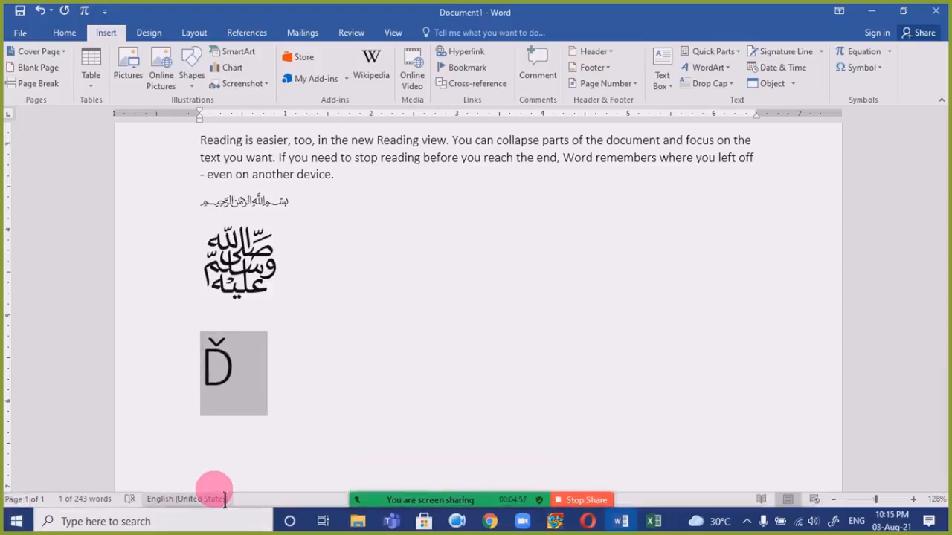
Step: Delete both Arabic ligatures and the Ď character below the last paragraph
left_click_drag(300, 404, 187, 197)
key("Delete")
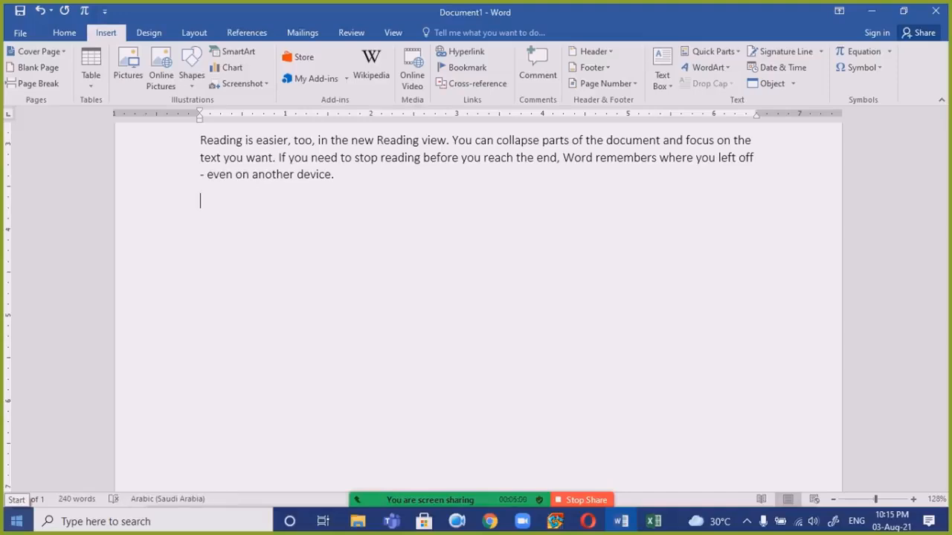
Step: Insert an empty paragraph above the one beginning "Save time in Word" and place the cursor in it
scroll(253, 223, "up", 5)
scroll(253, 223, "up", 1)
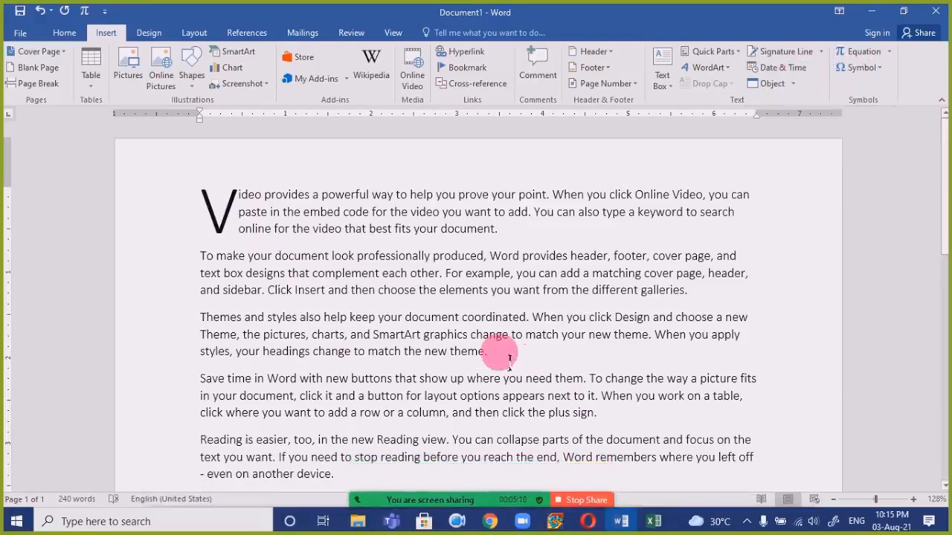
left_click(200, 393)
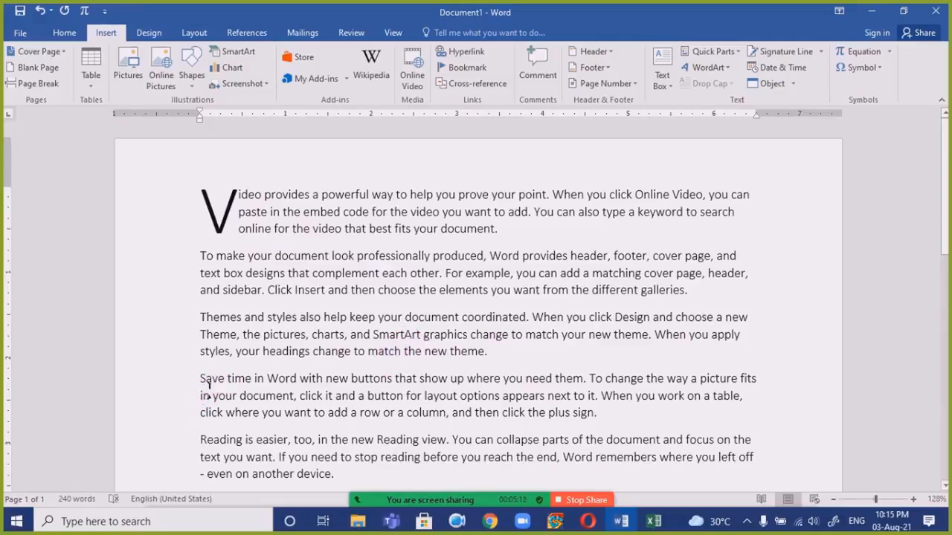
key("Return")
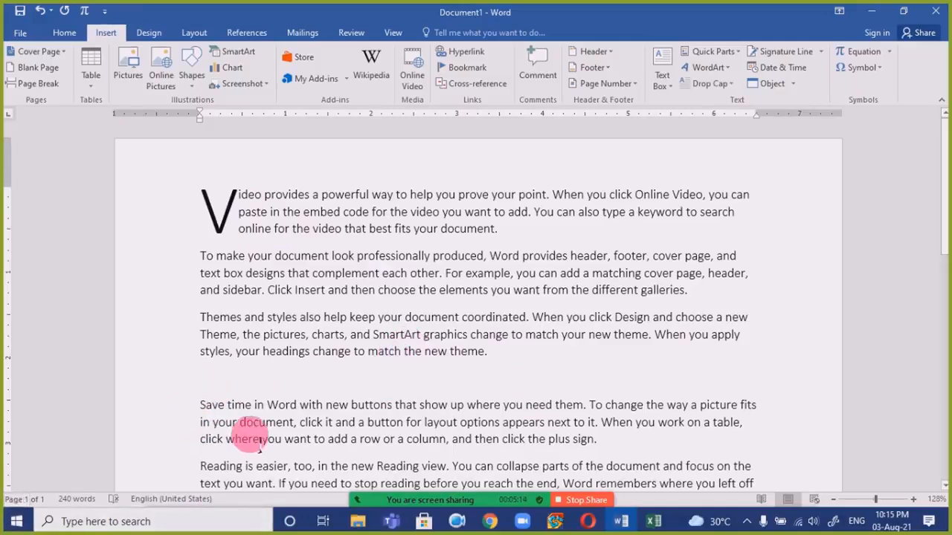
left_click(225, 378)
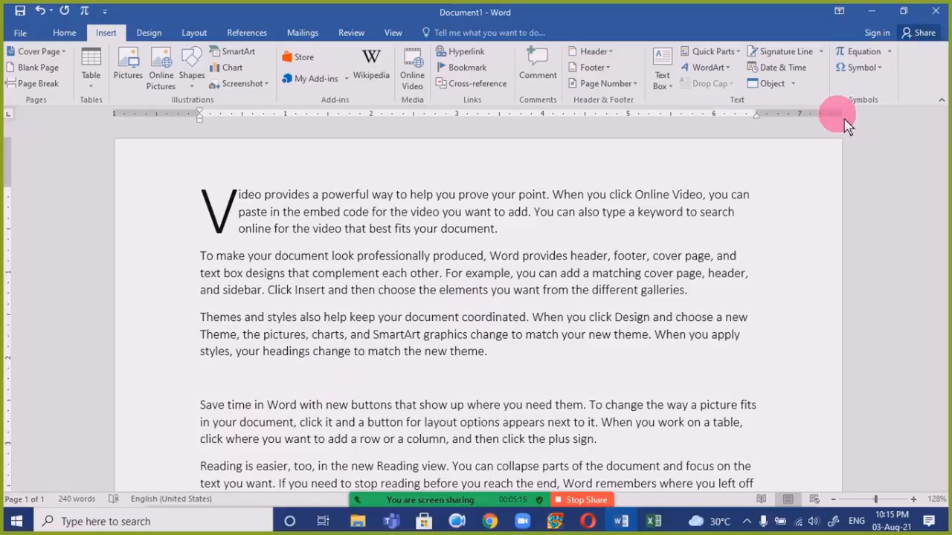
Step: Insert the current date and time with seconds in the empty paragraph, using the format shown as 03-Aug-21 10:15:34 PM
left_click(785, 73)
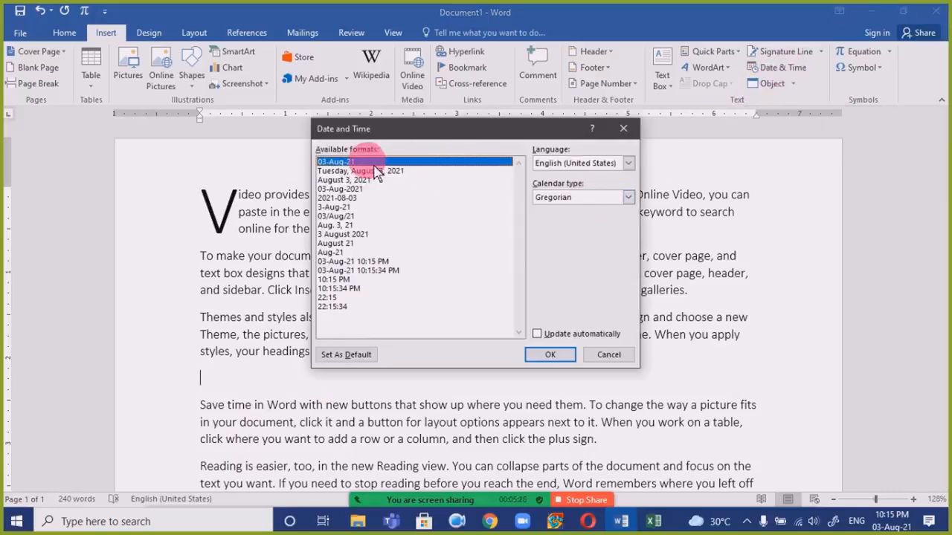
left_click(344, 298)
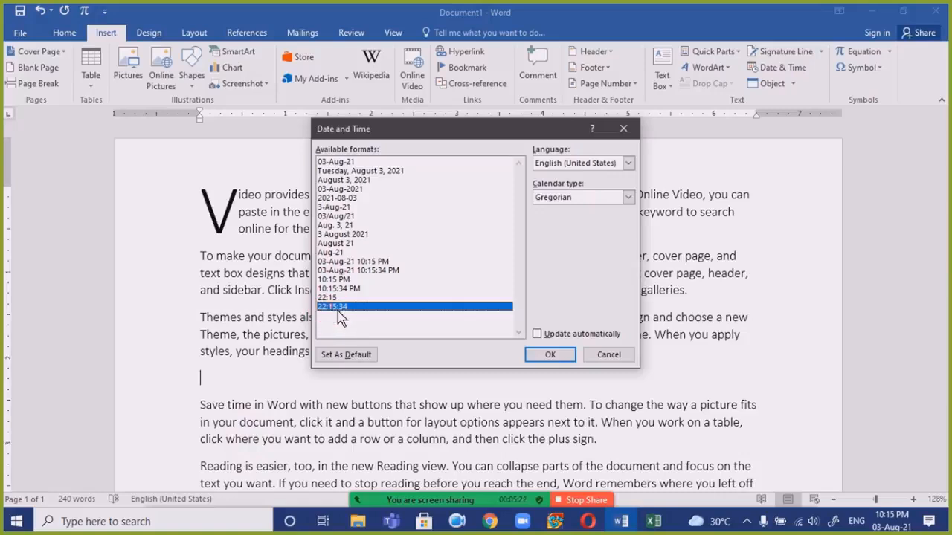
left_click(344, 289)
left_click(346, 279)
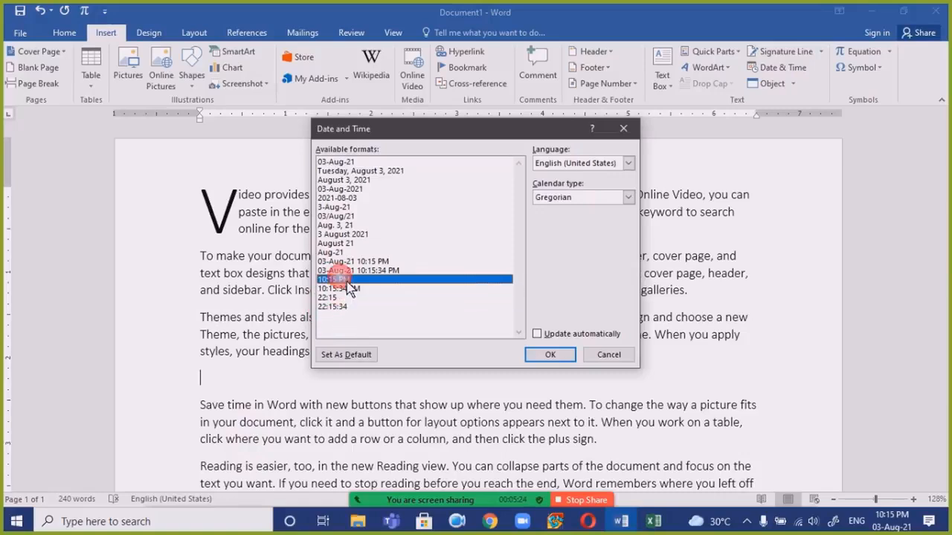
left_click(345, 271)
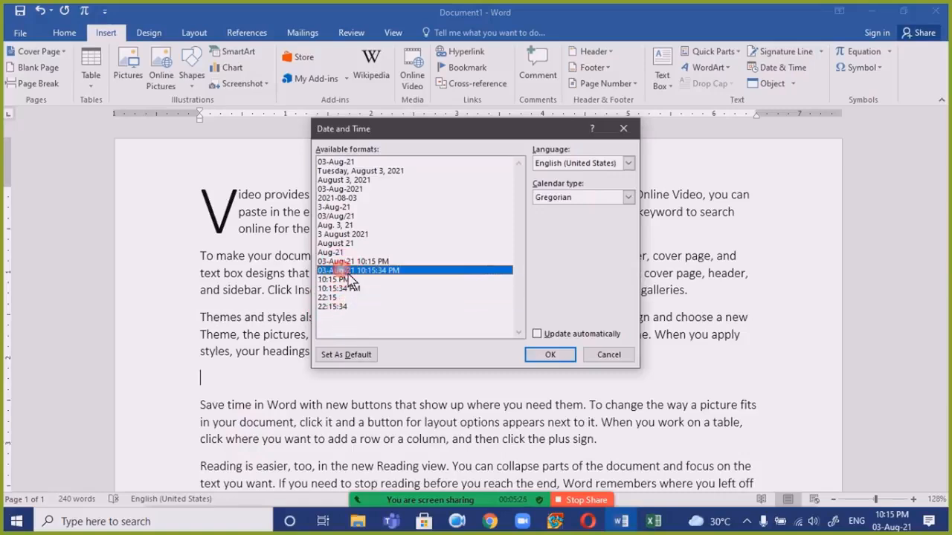
left_click(346, 262)
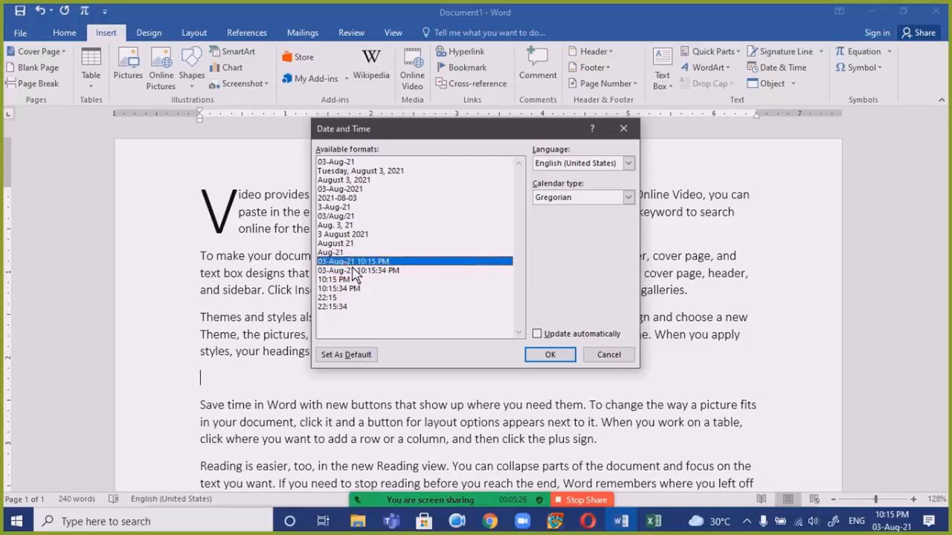
left_click(353, 163)
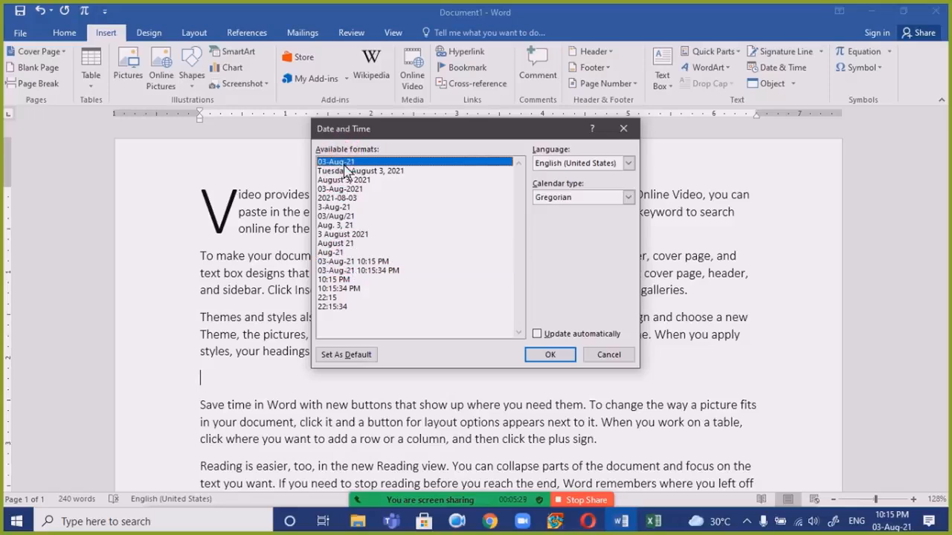
left_click(355, 271)
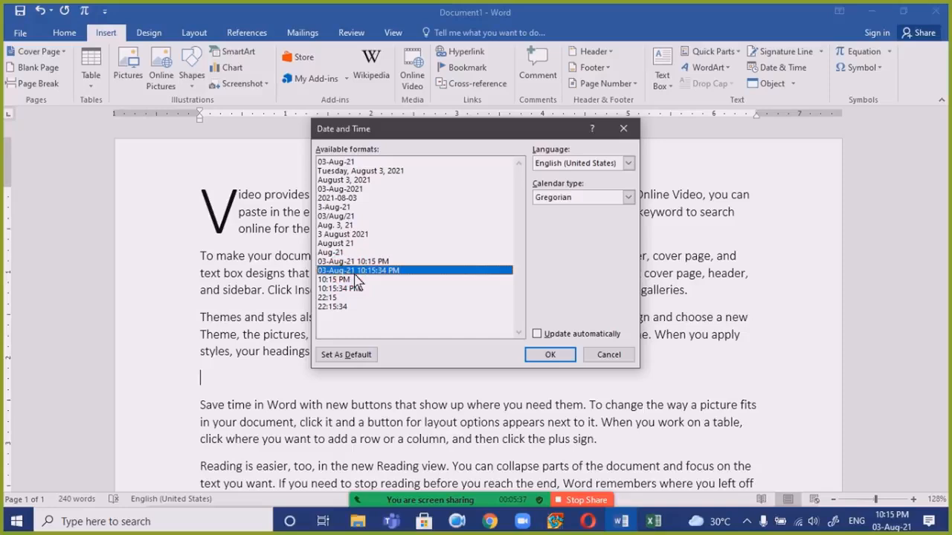
left_click(550, 357)
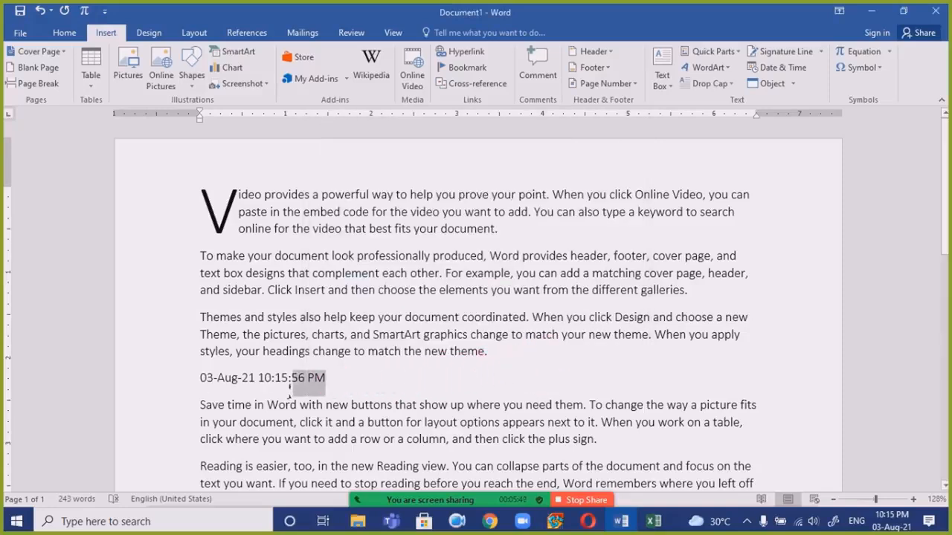
Step: Delete the inserted date and time line and restore an empty paragraph above the one beginning "Save time in Word"
left_click_drag(290, 387, 213, 391)
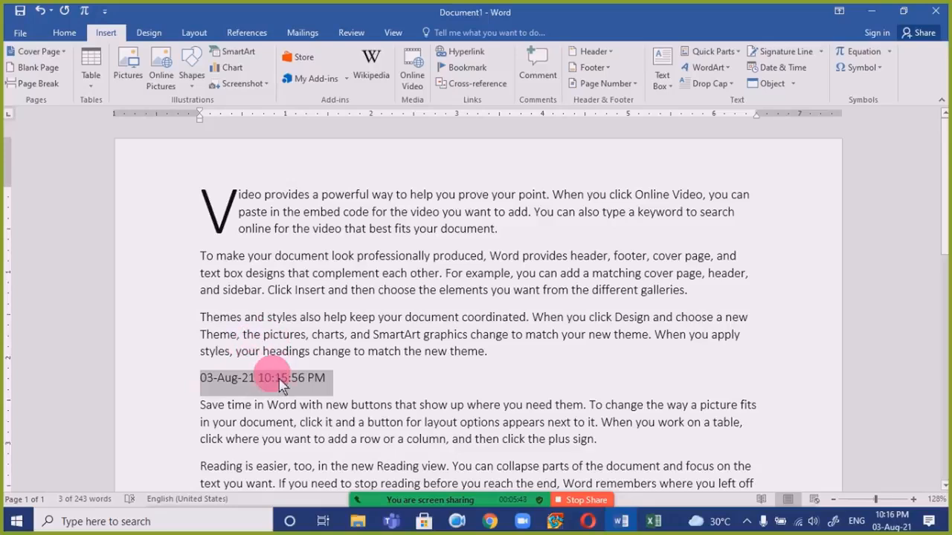
key("Delete")
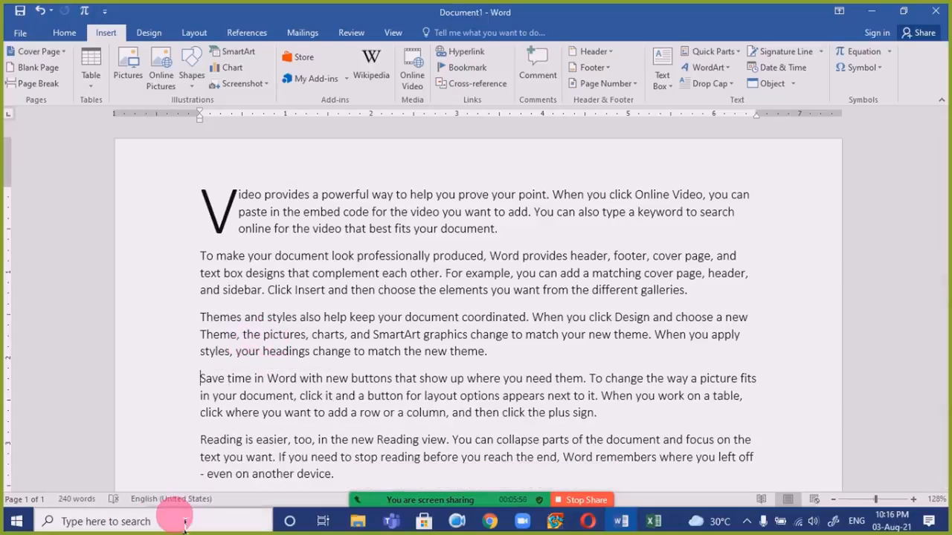
key("Return")
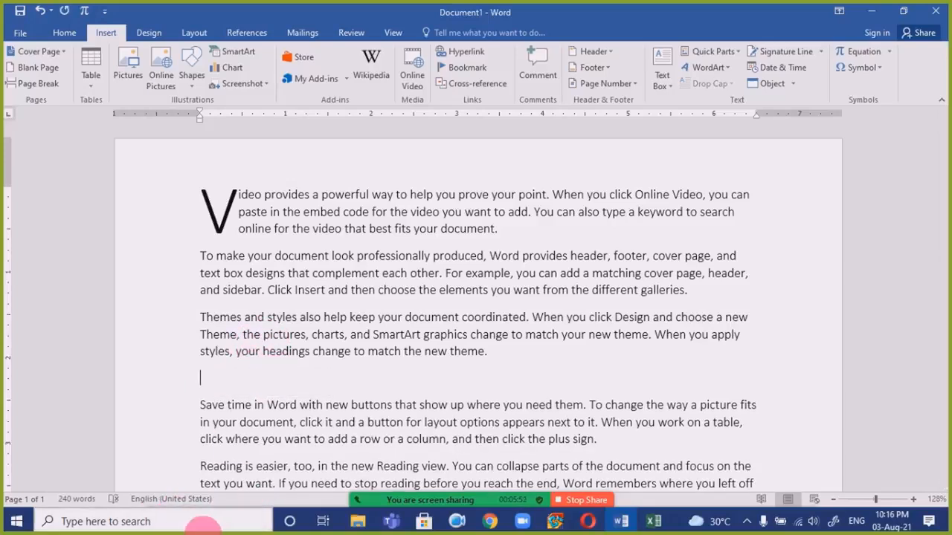
Step: Insert the date in the "August 21" format on the empty line with automatic updating turned on
left_click(802, 72)
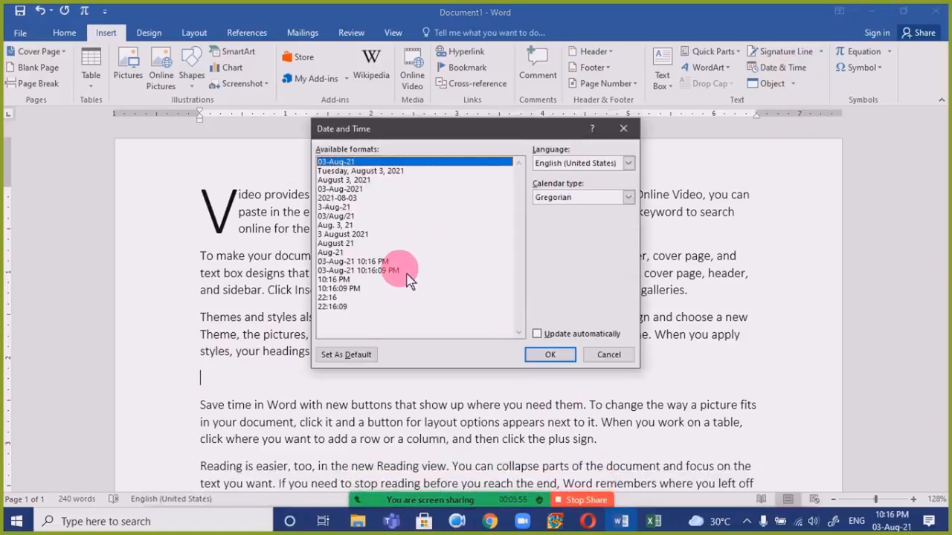
left_click(378, 244)
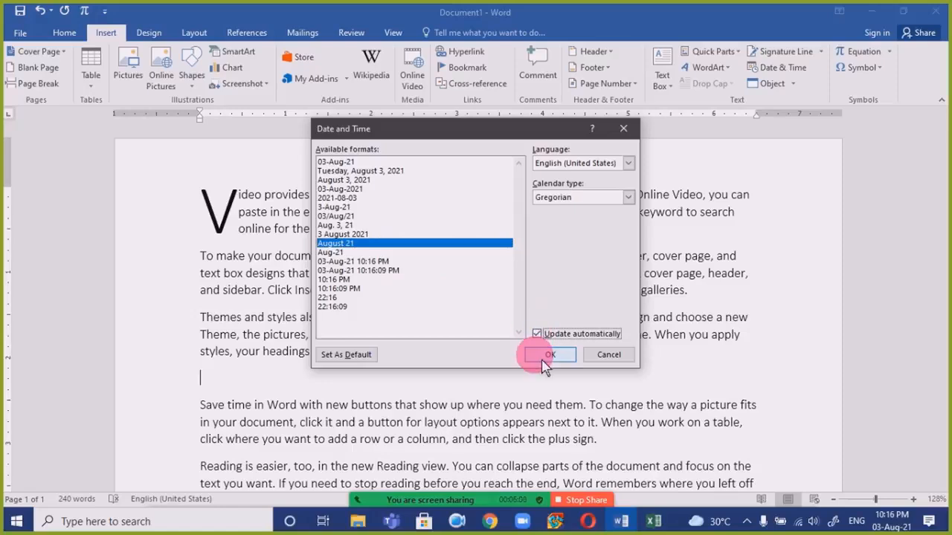
left_click(547, 355)
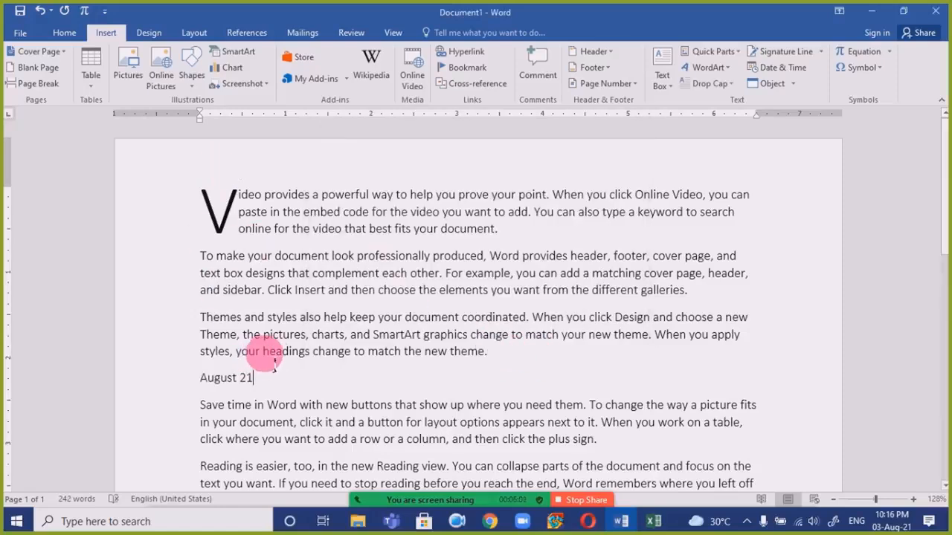
Step: Try moving the "August 21" date line to after the words "Themes and styles", and undo the move
left_click_drag(196, 352, 194, 377)
left_click(194, 377)
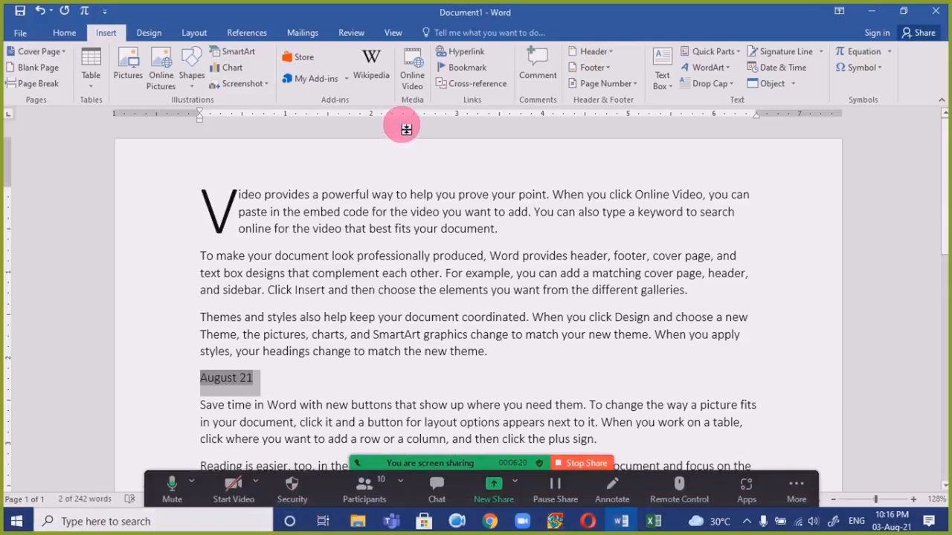
left_click_drag(250, 378, 300, 318)
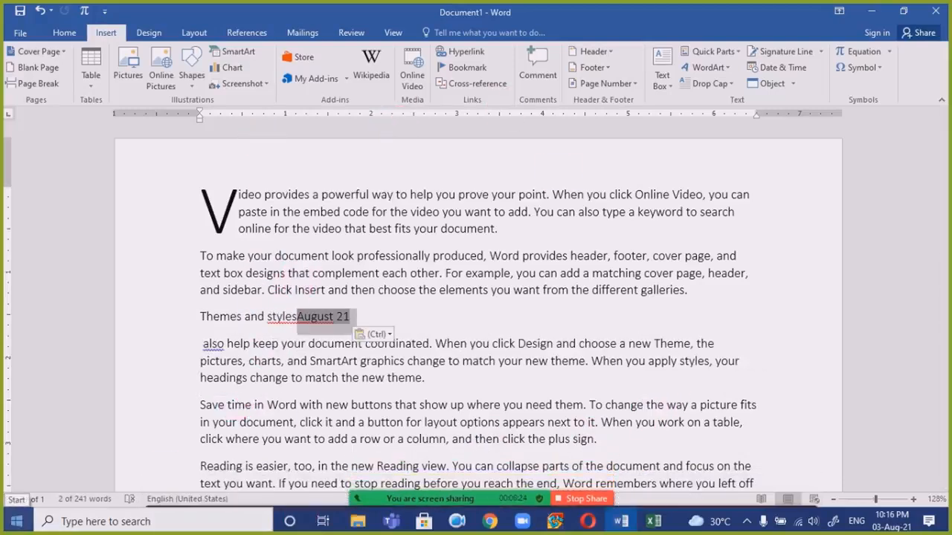
key("ctrl+z")
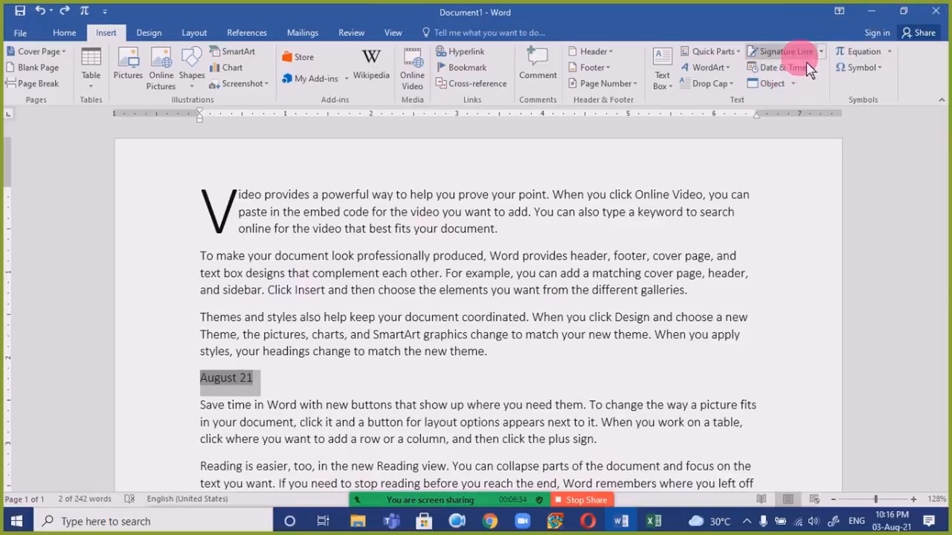
left_click(794, 84)
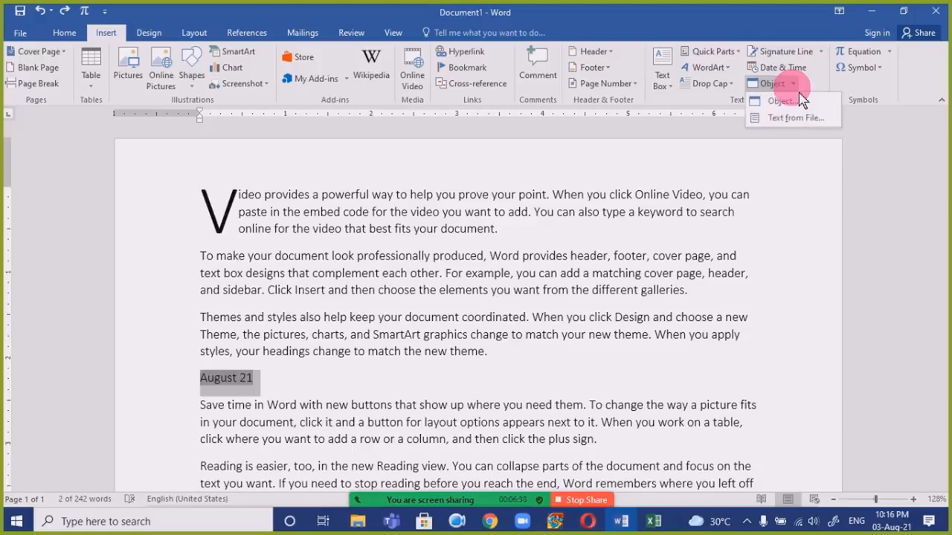
left_click(757, 22)
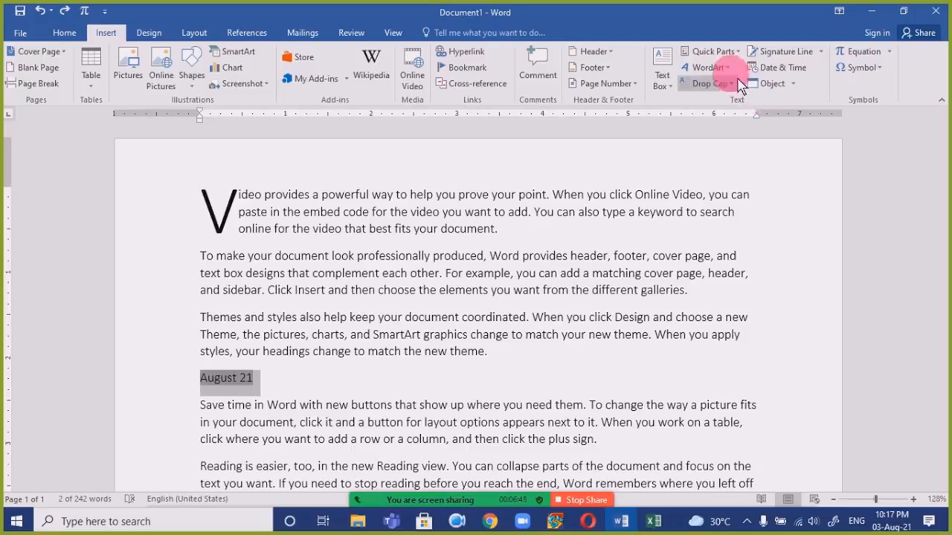
left_click(662, 79)
scroll(793, 256, "down", 3)
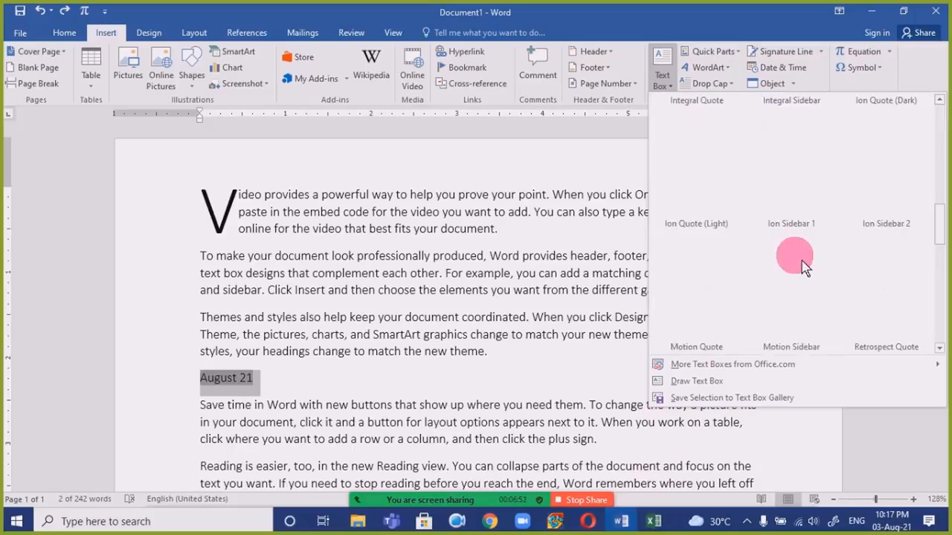
scroll(793, 255, "up", 3)
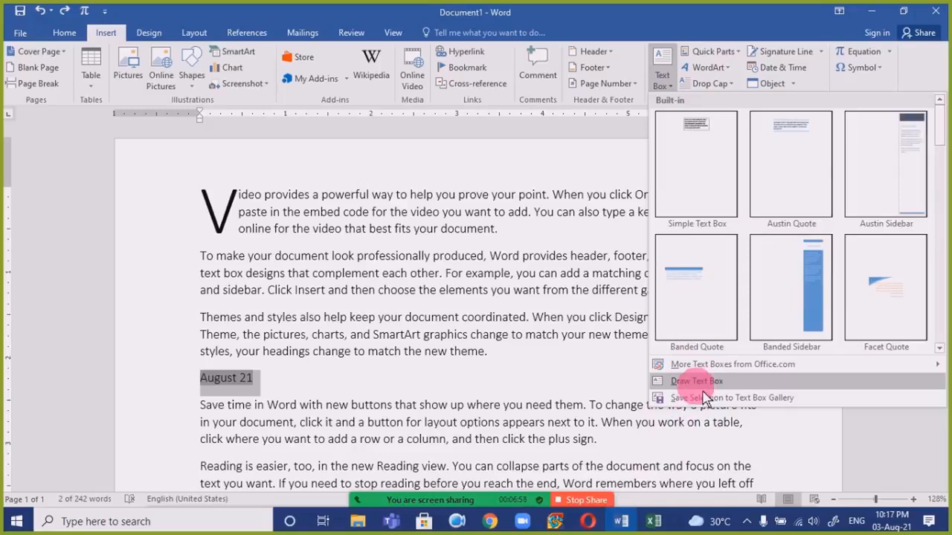
left_click(482, 304)
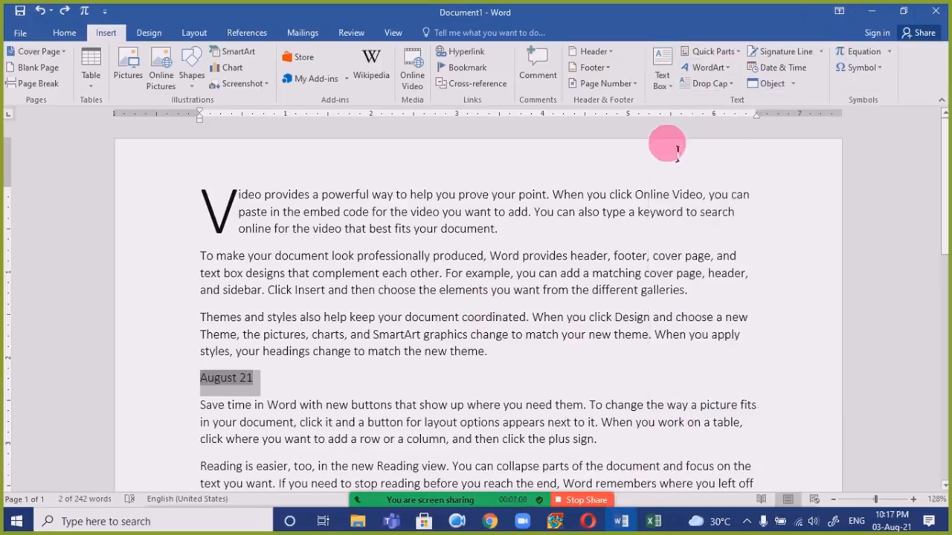
Step: Insert a new Bitmap Image object at the "August 21" line
left_click(799, 85)
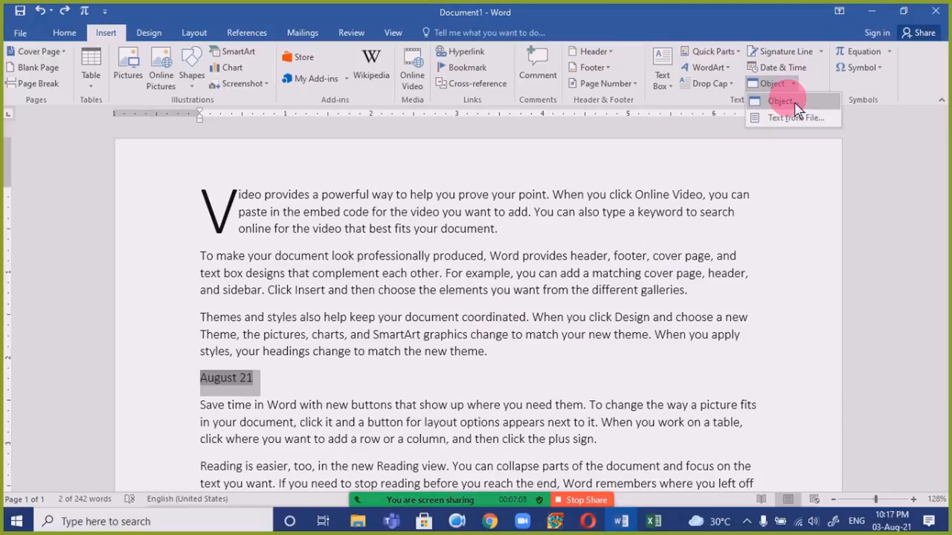
left_click(781, 101)
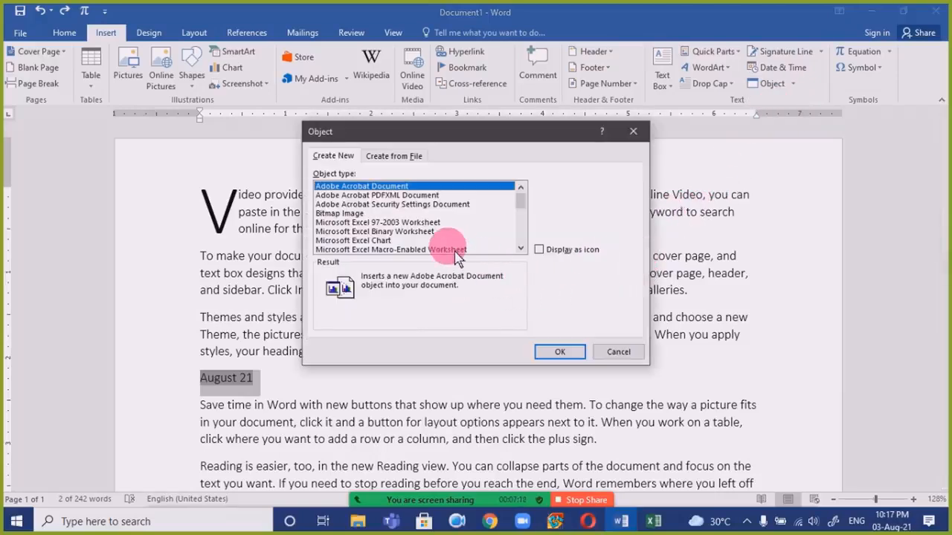
left_click(372, 213)
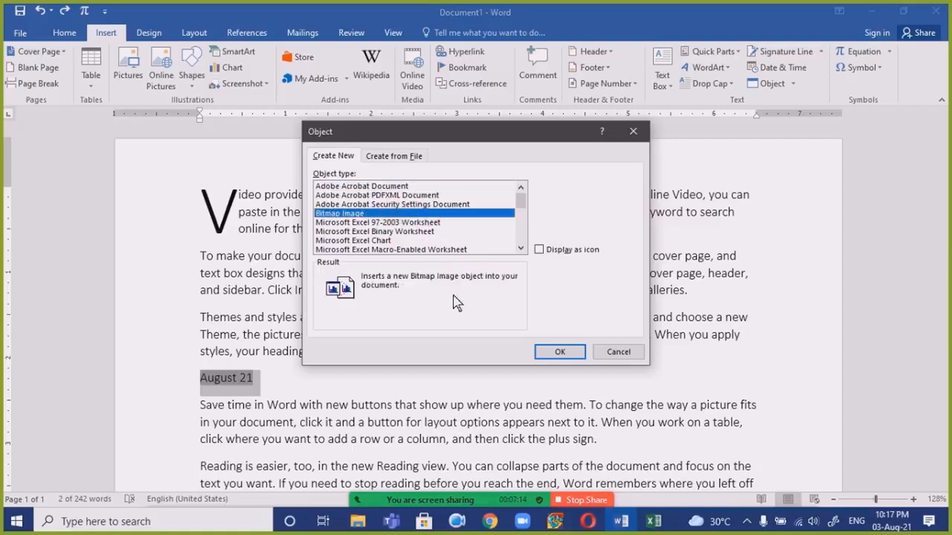
left_click(560, 351)
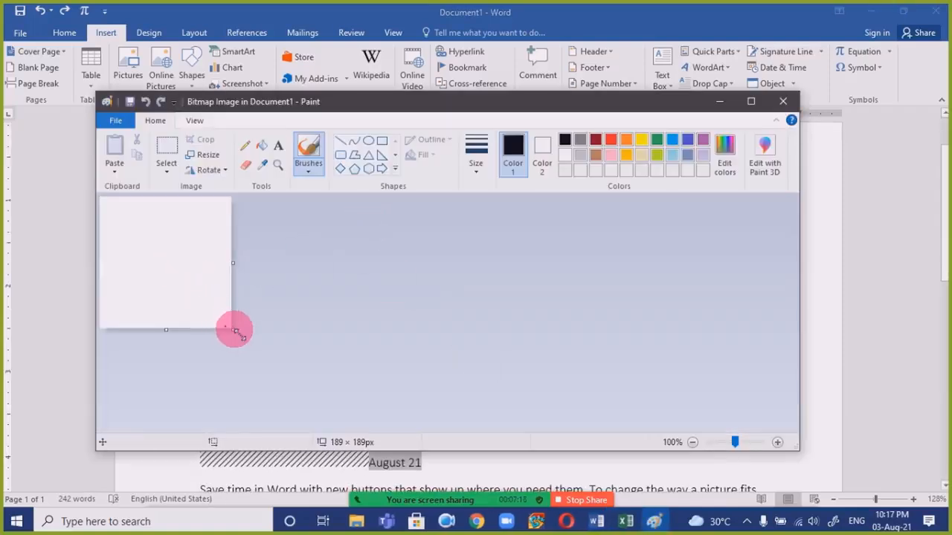
Step: Enlarge the bitmap canvas to about 541 × 283 px and draw an ellipse about 162 × 149 px on it
left_click_drag(233, 330, 478, 395)
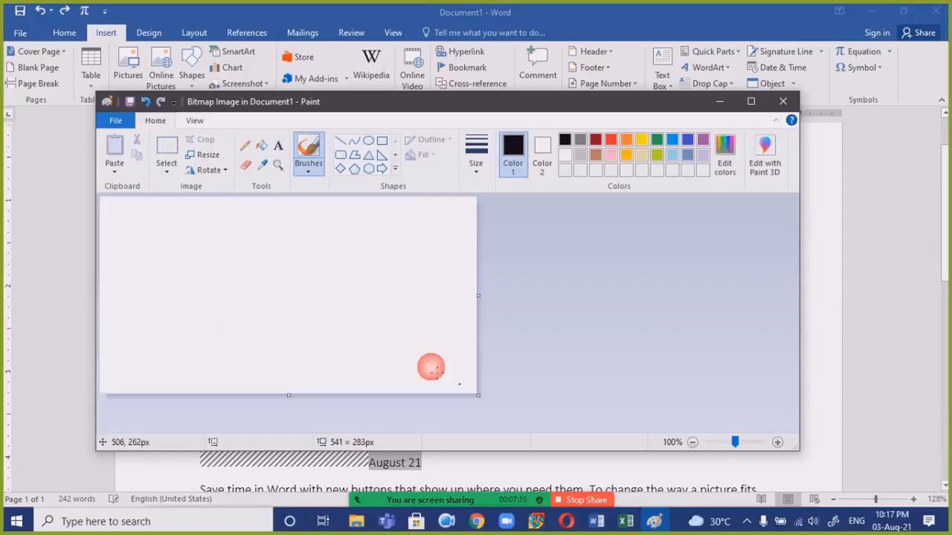
left_click(370, 144)
mouse_move(215, 253)
left_mouse_down()
mouse_move(246, 311)
mouse_move(342, 357)
mouse_move(332, 365)
left_mouse_up()
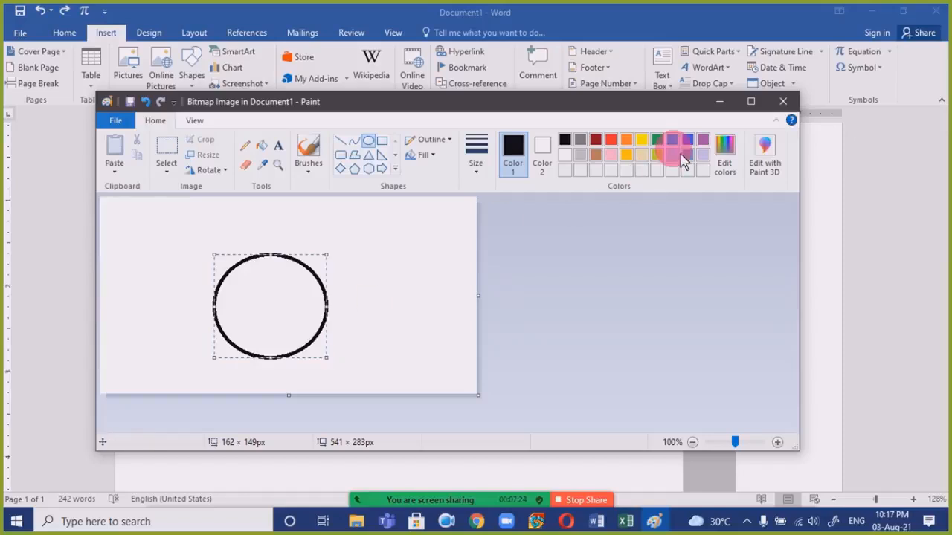
Step: Recolor the ellipse's outline red and close Paint to return to the Word document
left_click(606, 142)
left_click(611, 142)
left_click(262, 146)
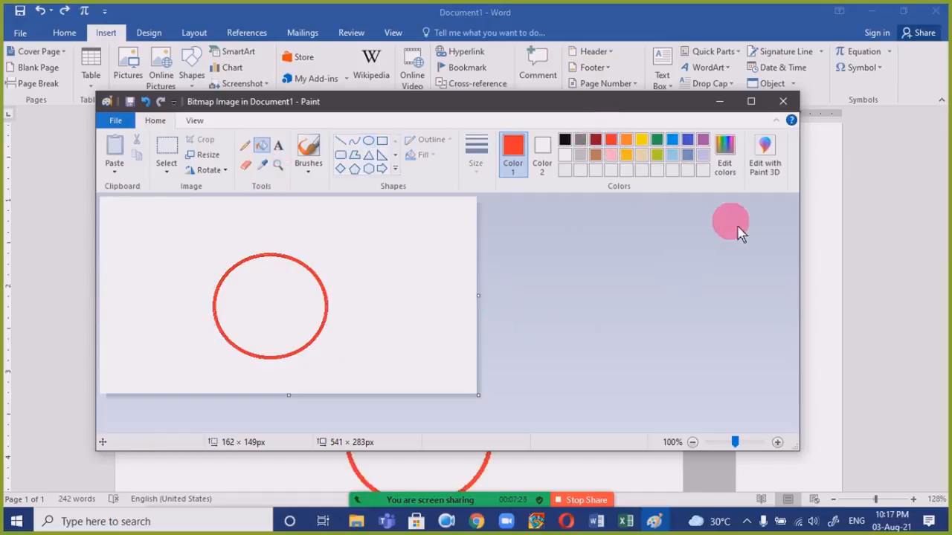
left_click(783, 102)
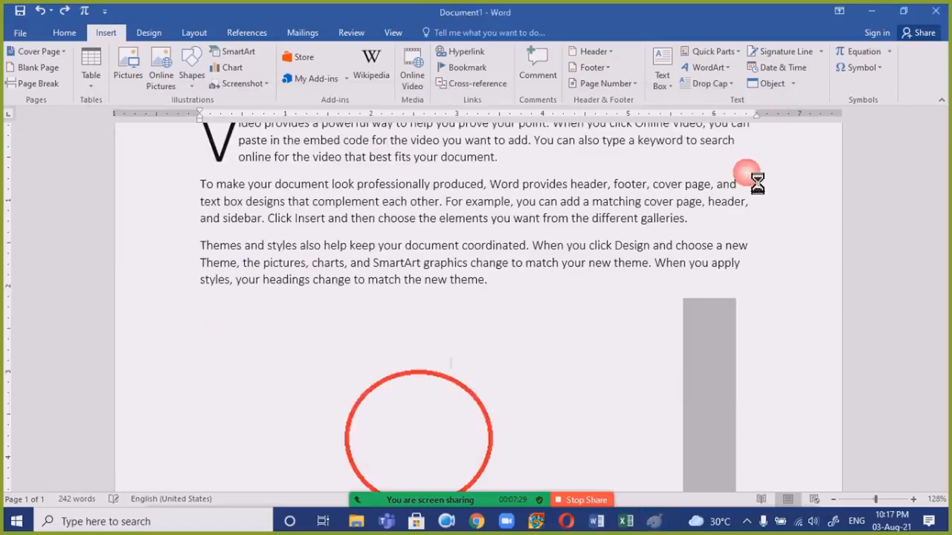
Step: Delete the embedded bitmap object with the red ellipse from the document
left_click(419, 403)
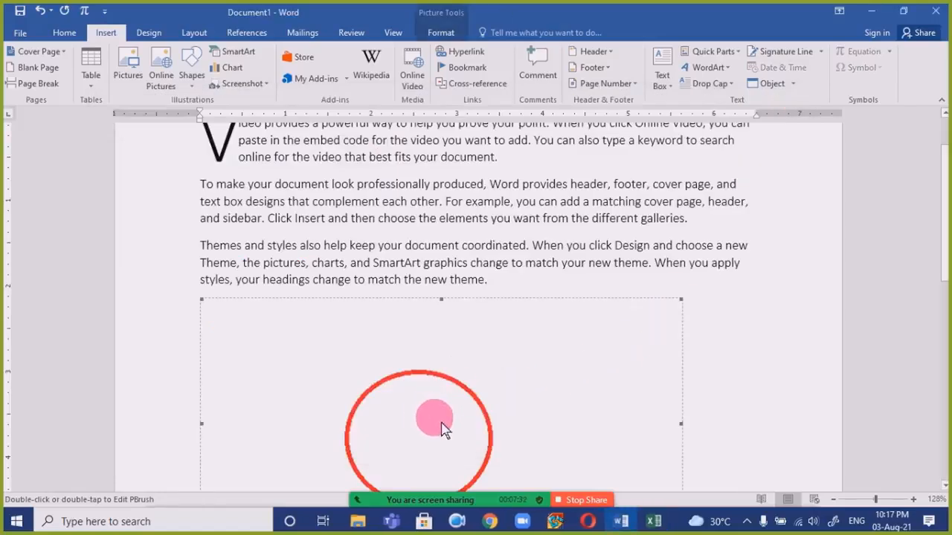
key("Delete")
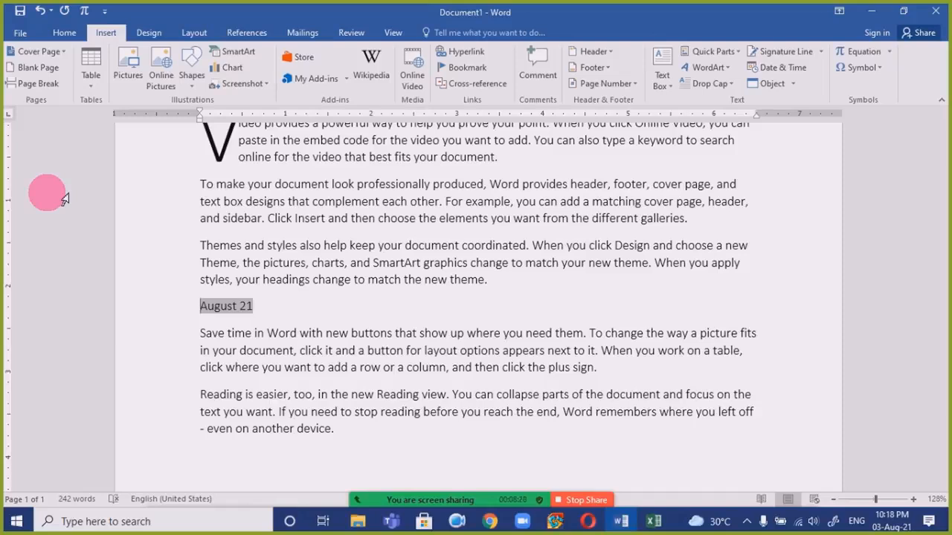
Step: Insert the Insight 1 cover page from the Office.com cover page designs
scroll(66, 199, "up", 2)
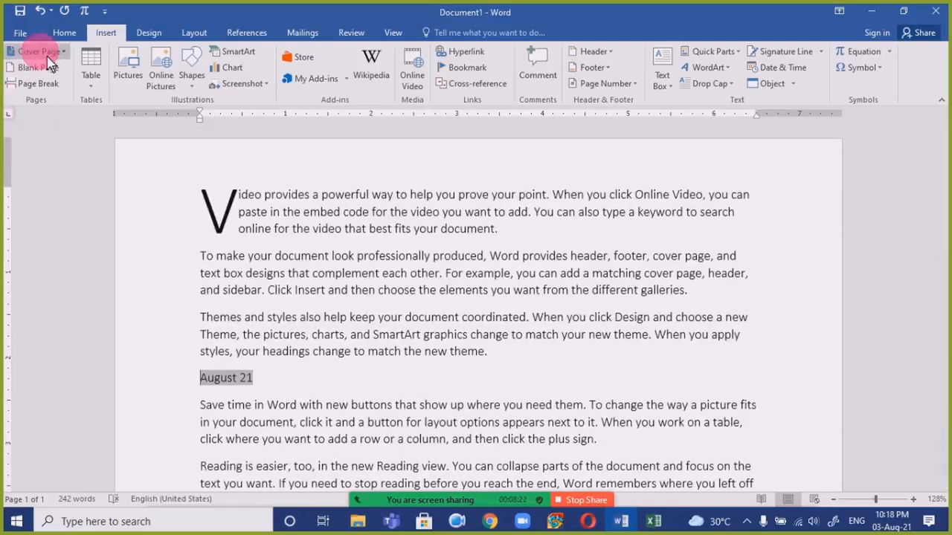
left_click(37, 51)
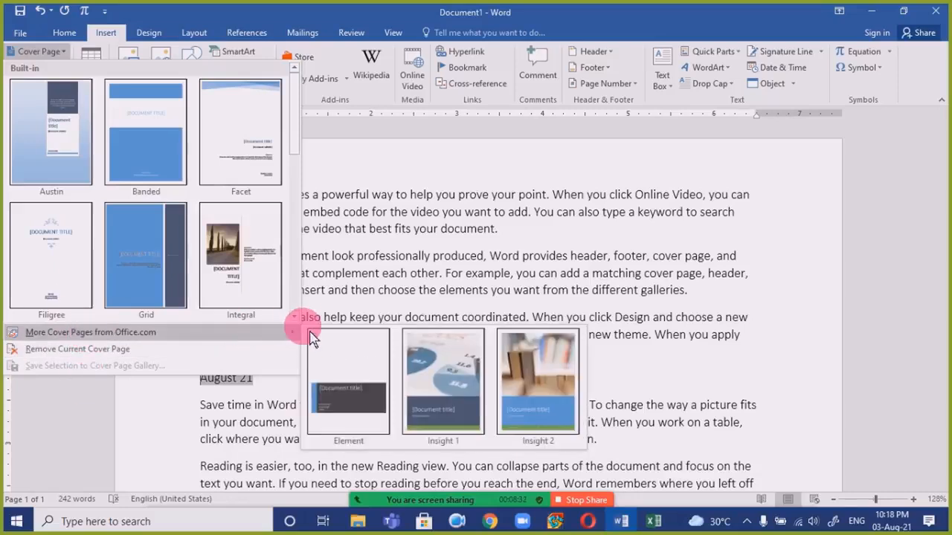
left_click(447, 394)
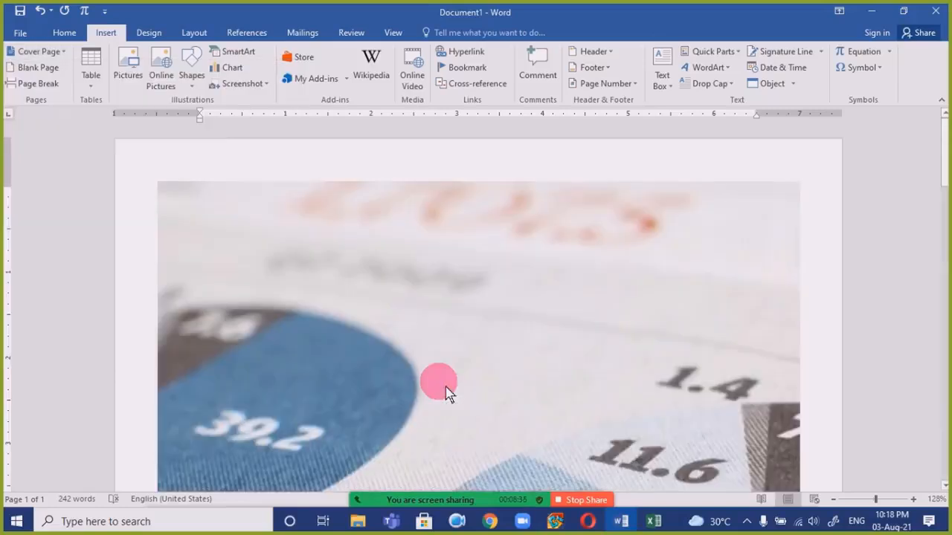
Step: Look over the inserted cover page's picture and its title, subtitle, date and course title placeholders, selecting the document title placeholder
scroll(448, 366, "down", 10)
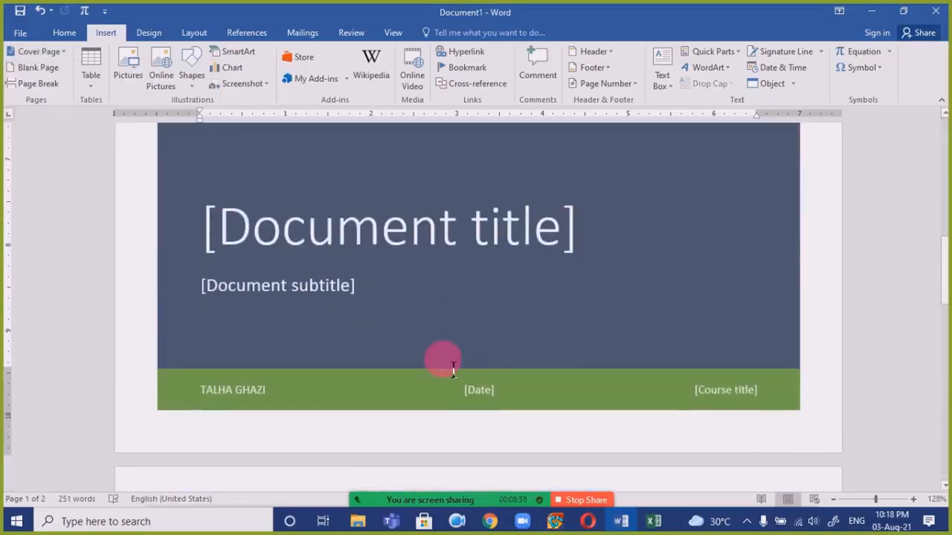
scroll(380, 359, "up", 10)
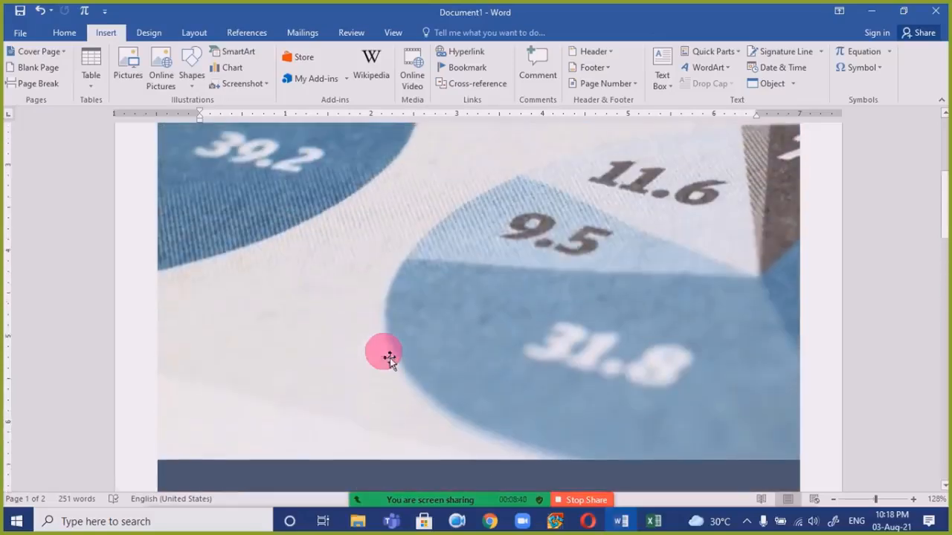
scroll(387, 359, "down", 3)
scroll(386, 355, "down", 4)
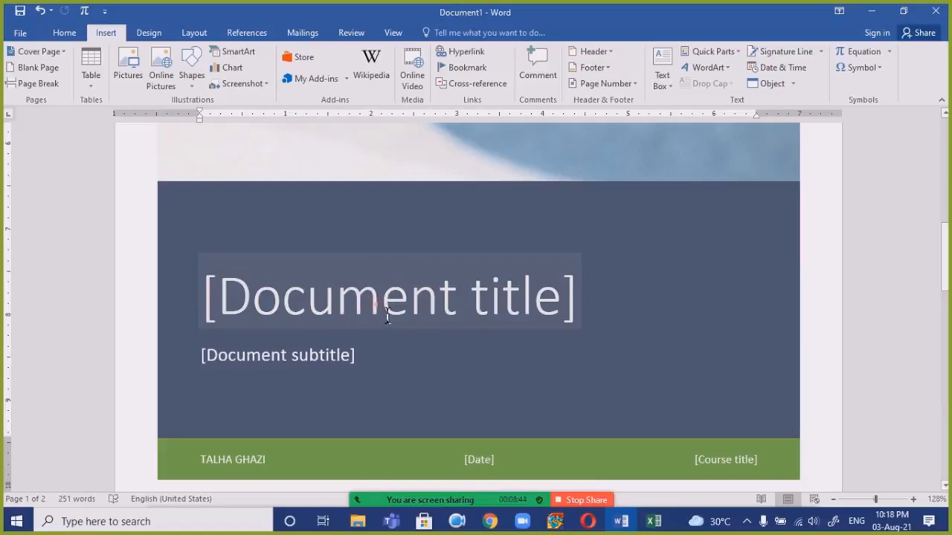
left_click(367, 298)
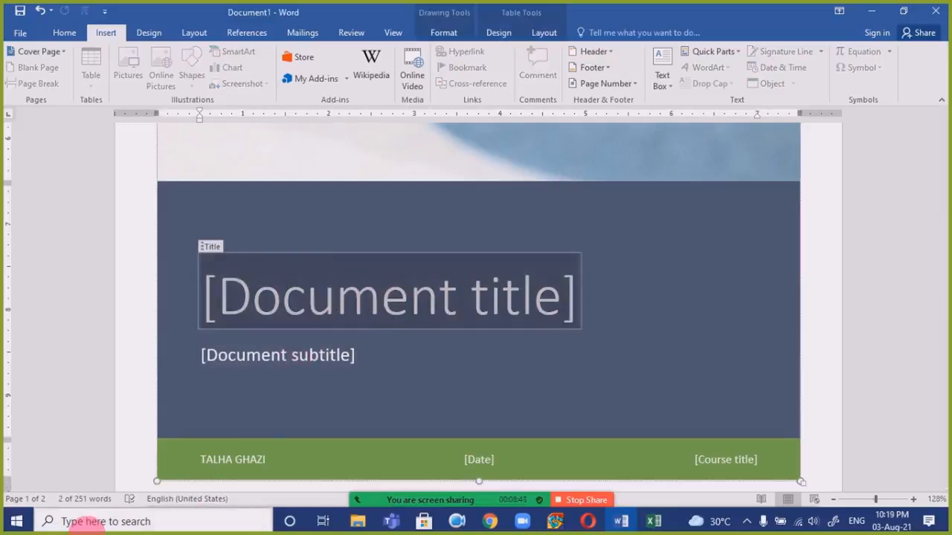
scroll(184, 350, "up", 3)
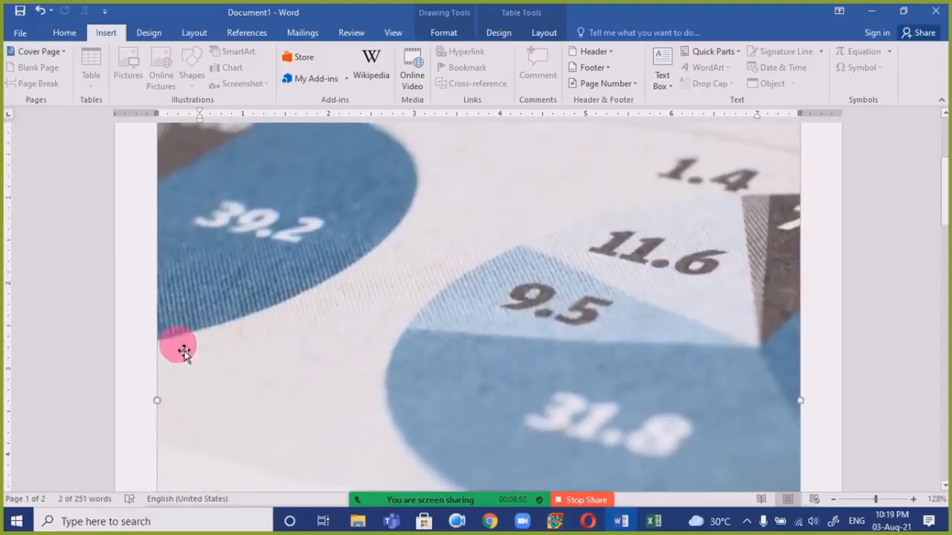
scroll(183, 350, "up", 3)
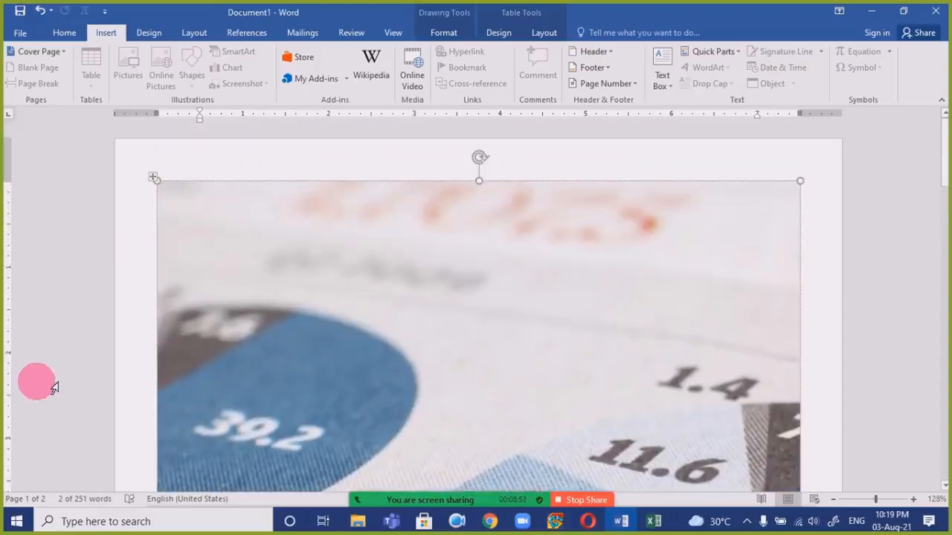
Step: Remove the cover page's picture and delete its remaining frame with the title block from the document
key("ctrl+z")
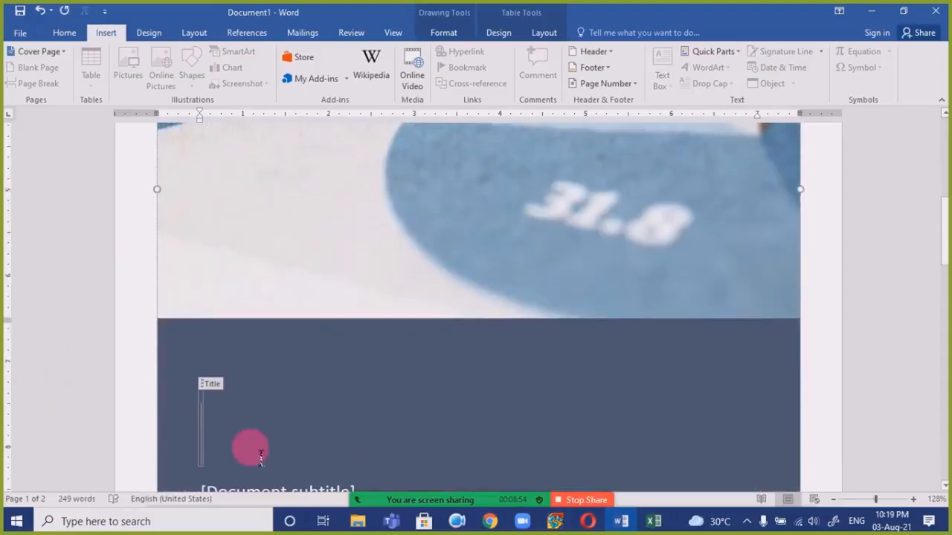
key("ctrl+z")
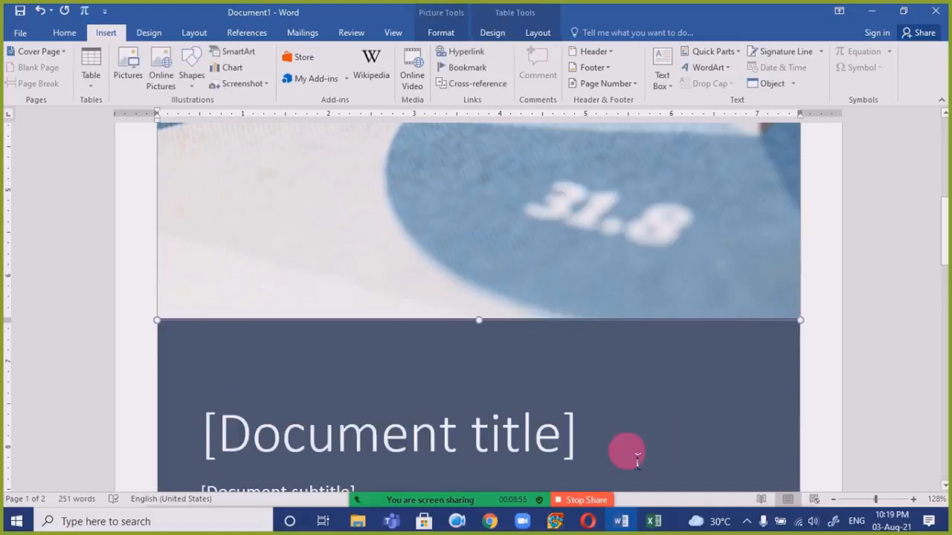
key("ctrl+z")
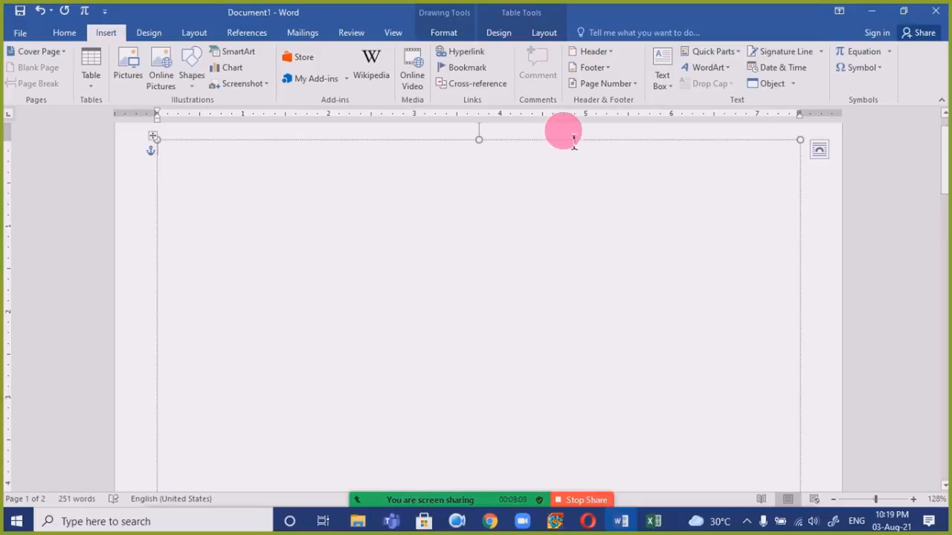
left_click(540, 156)
left_click(339, 352)
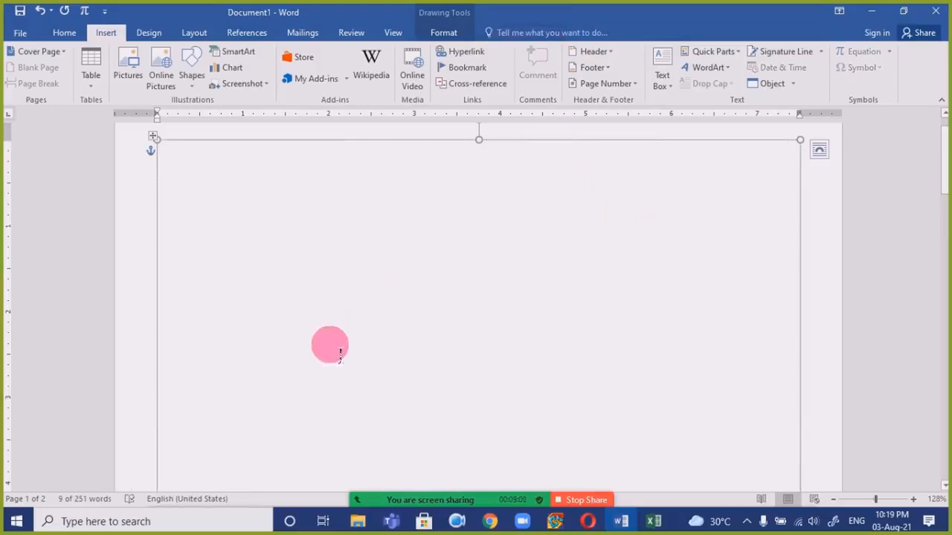
key("Delete")
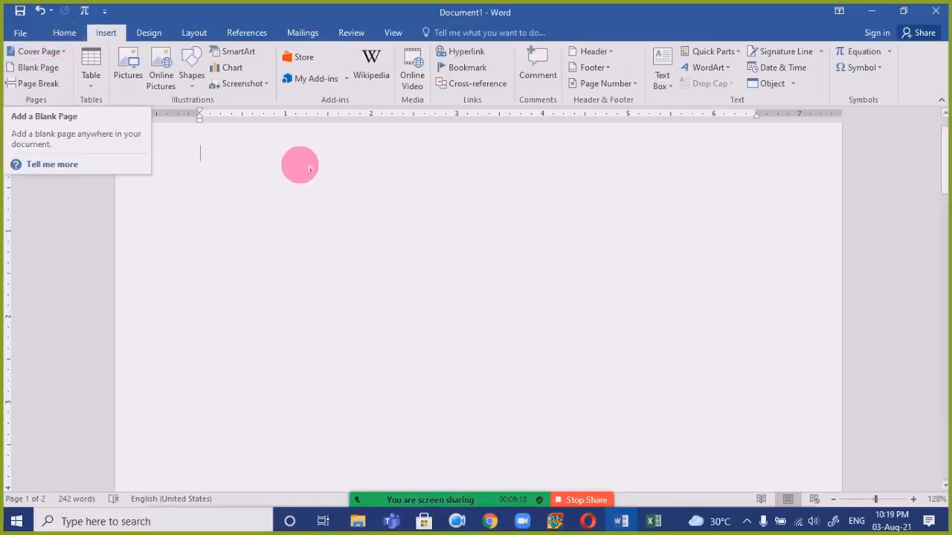
Step: Close the Word document without saving the changes
left_click(936, 12)
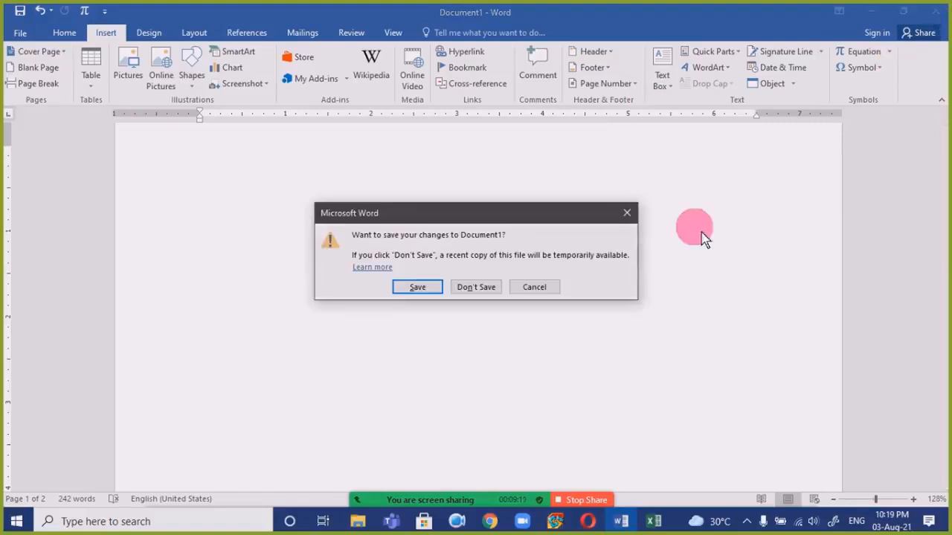
left_click(480, 288)
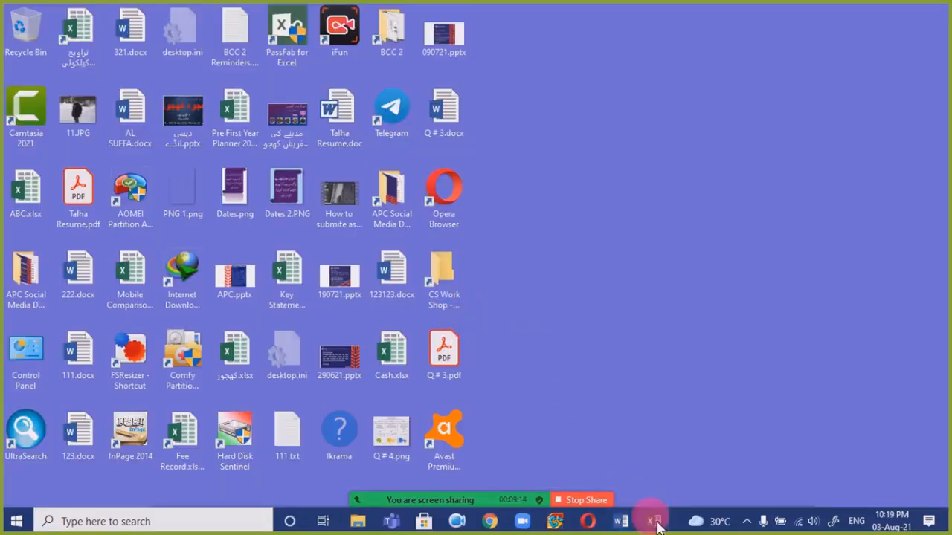
Step: Open the Zoom meeting chat and stop sharing the screen
mouse_move(548, 499)
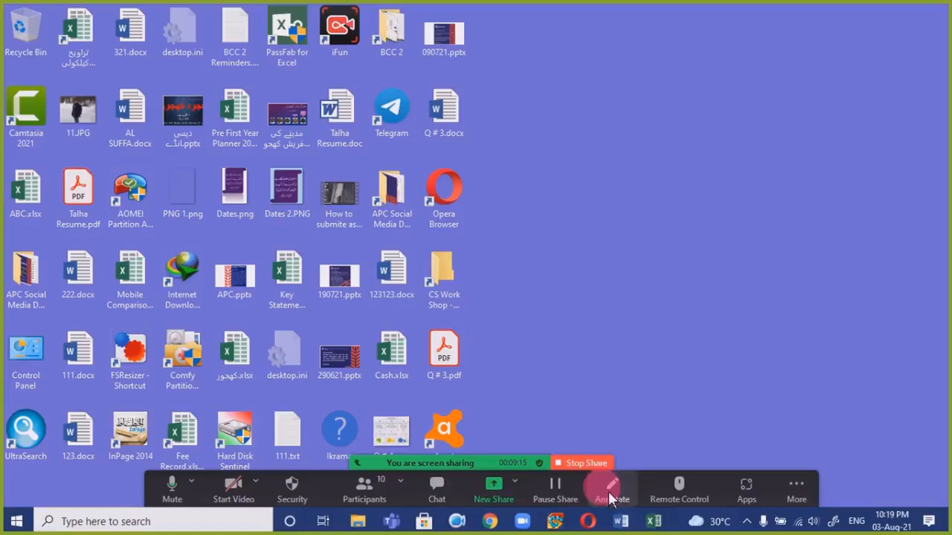
left_click(438, 484)
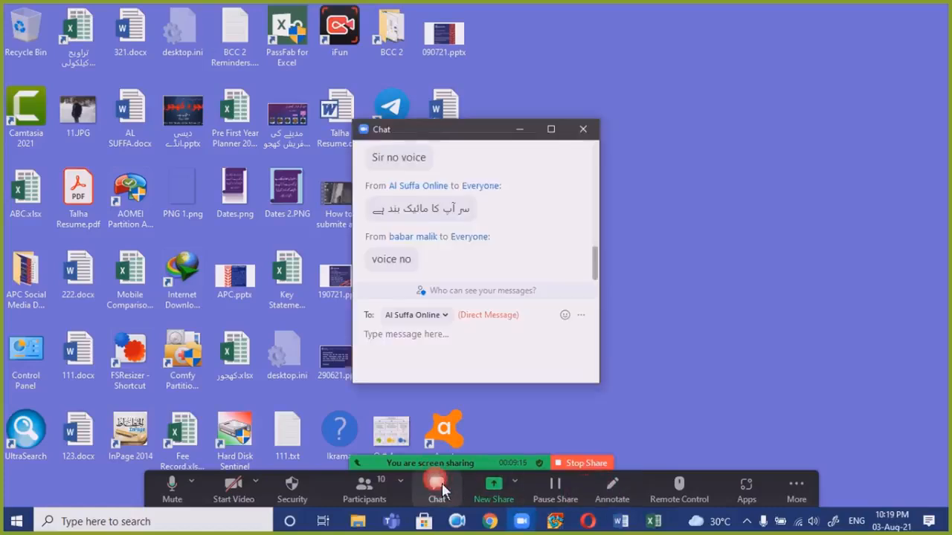
left_click(577, 462)
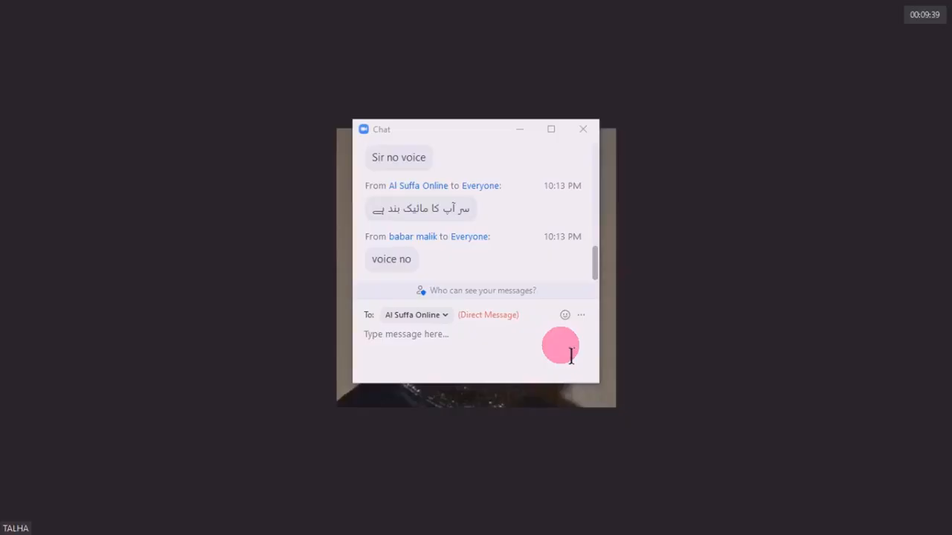
Step: Minimize the chat window and bring up the choices for ending the Zoom meeting
left_click(520, 129)
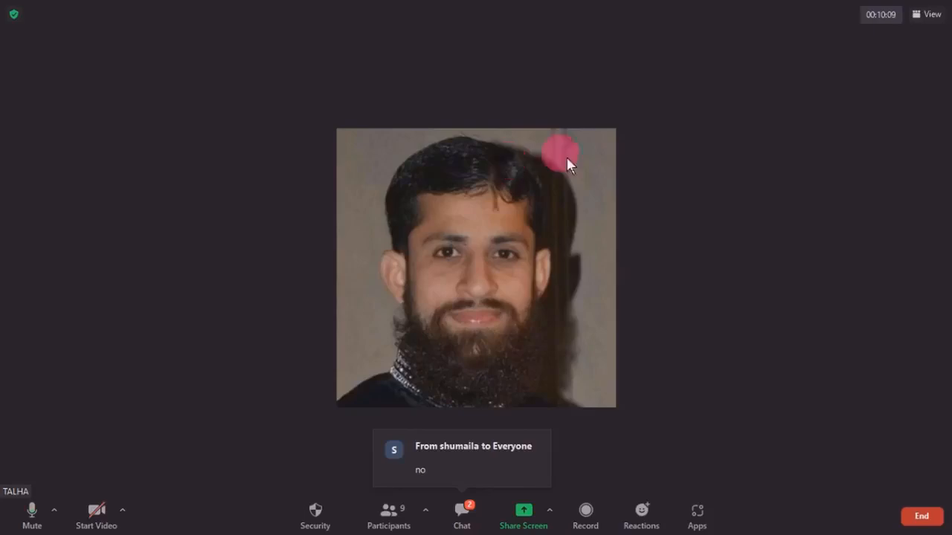
left_click(919, 518)
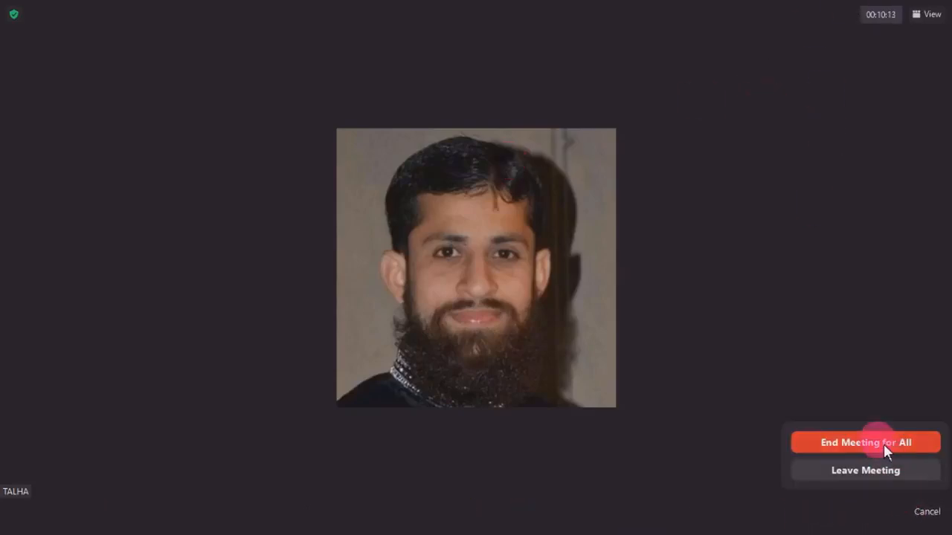